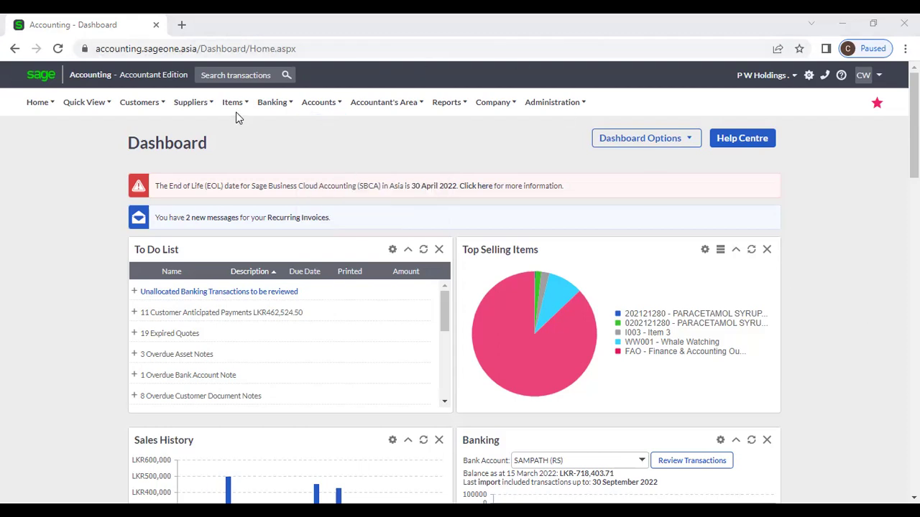
- Create a new item with code ABC001 and description SBCA Software
mouse_move(234, 113)
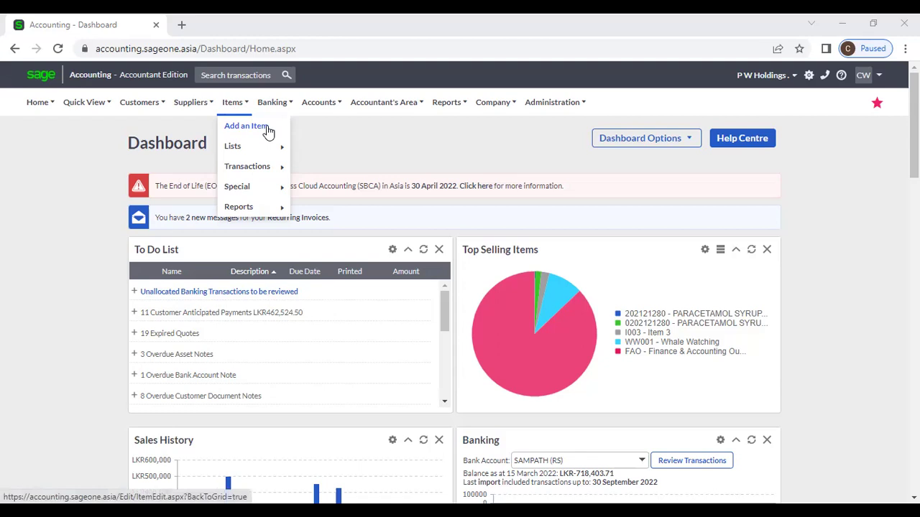
click(248, 127)
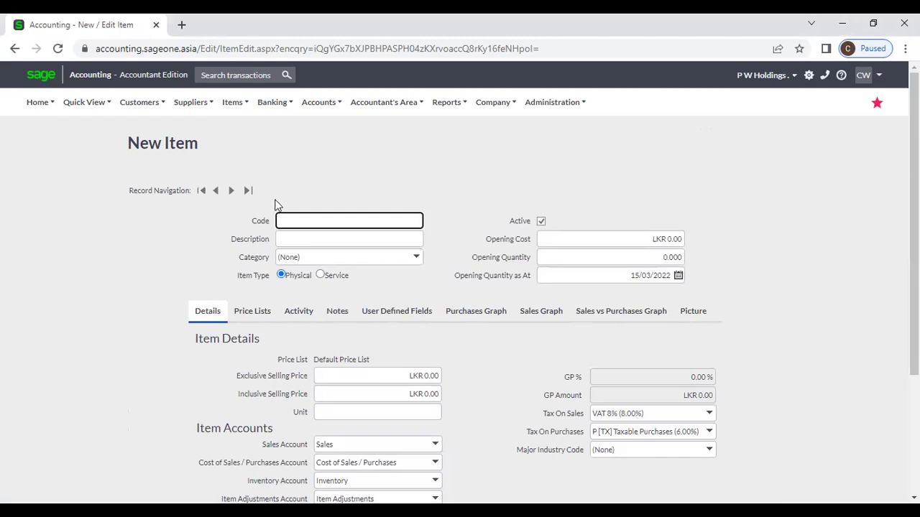
click(293, 217)
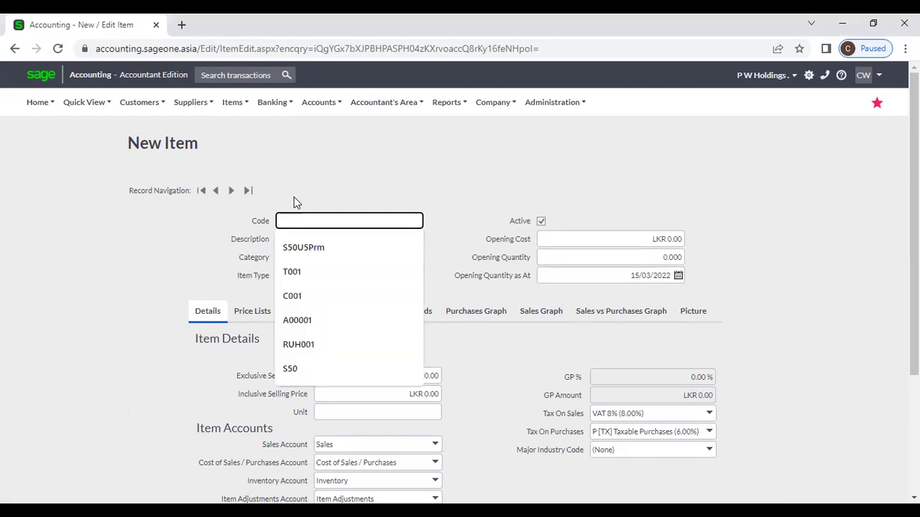
click(294, 207)
click(295, 214)
text(ABC)
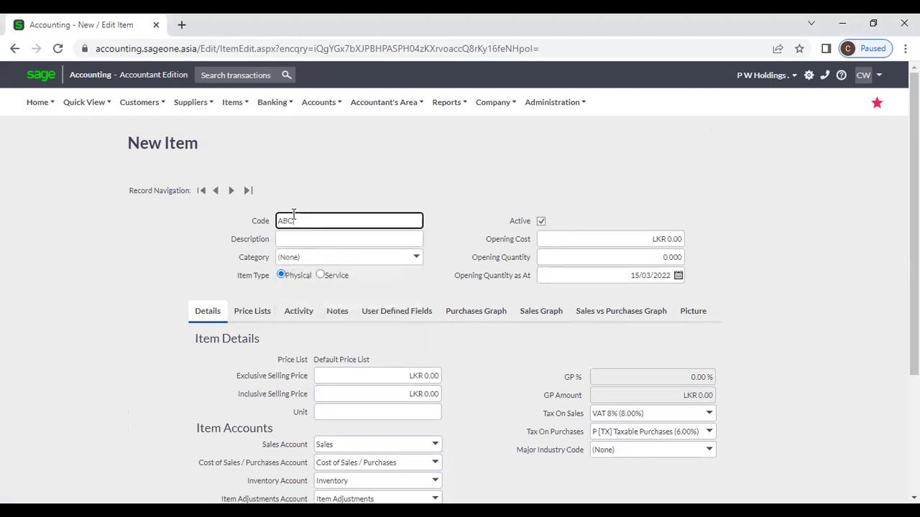
text(001)
key(Tab)
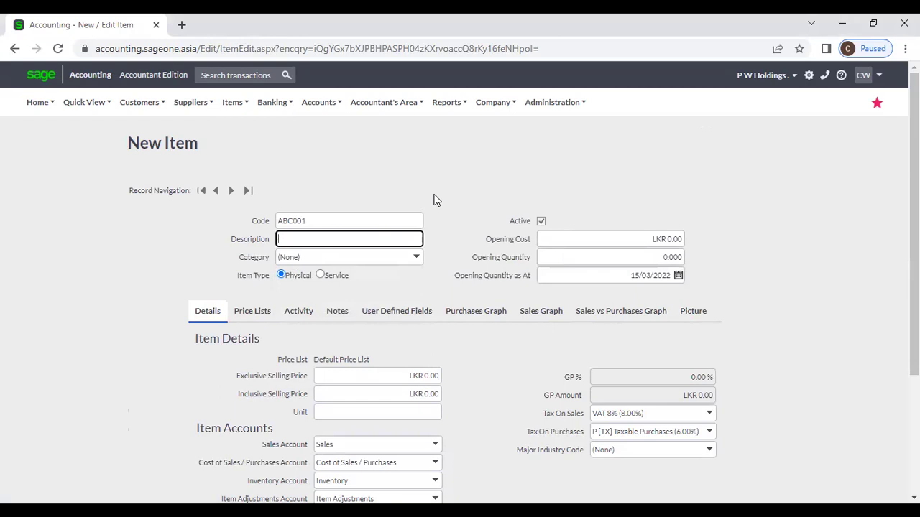
text(SB)
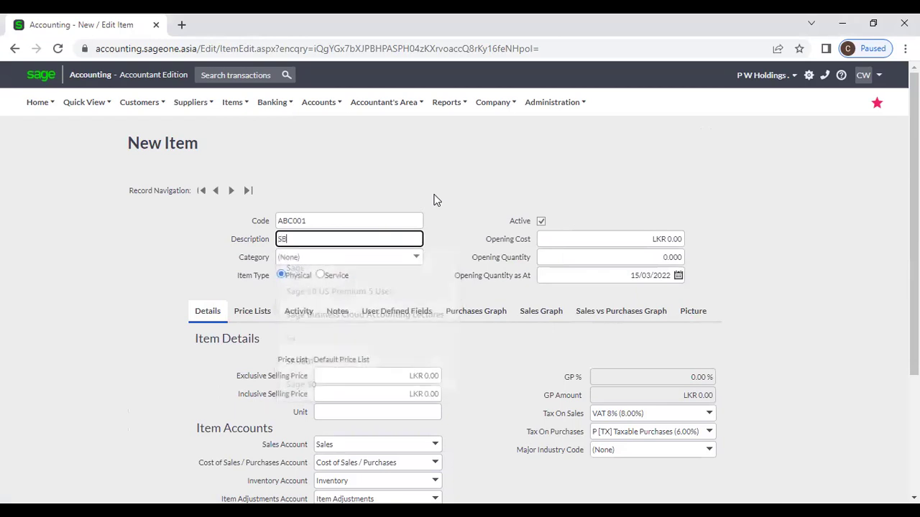
text(CA So)
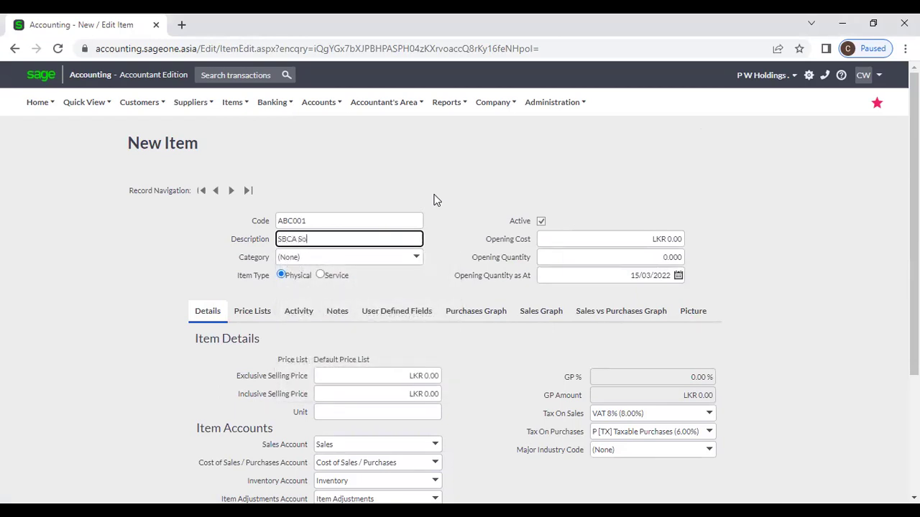
text(ftware)
- Add a new item category named Software and assign it to the item
click(416, 258)
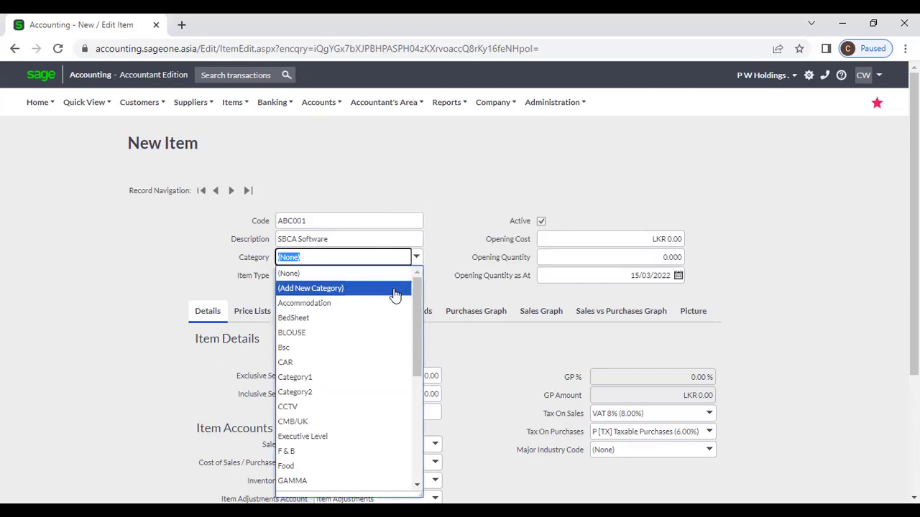
click(397, 289)
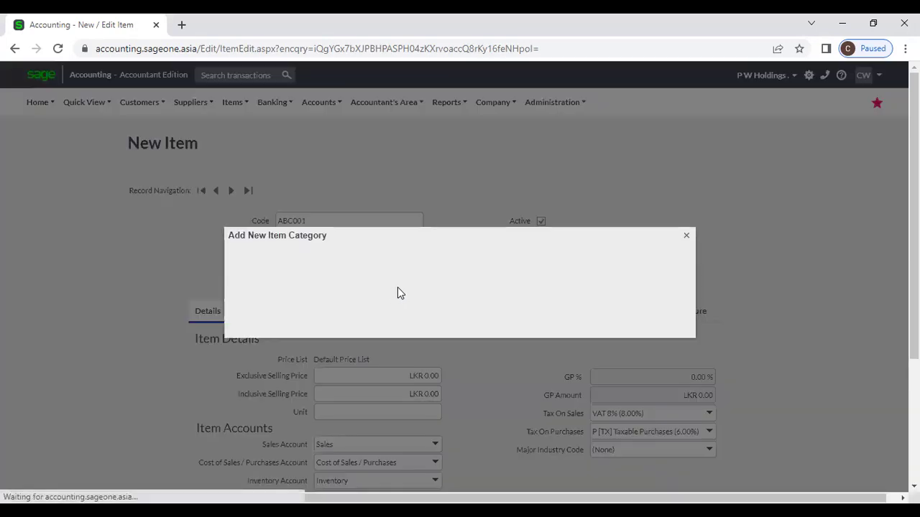
text(Software)
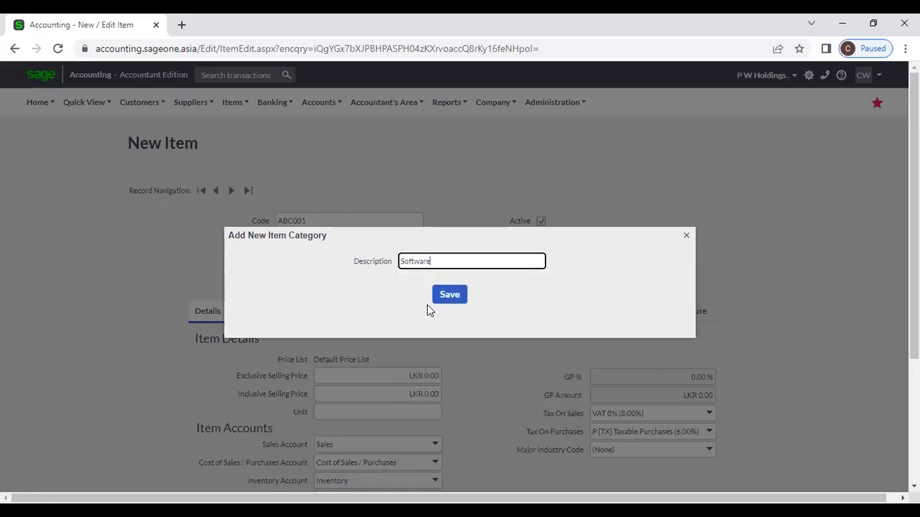
click(446, 298)
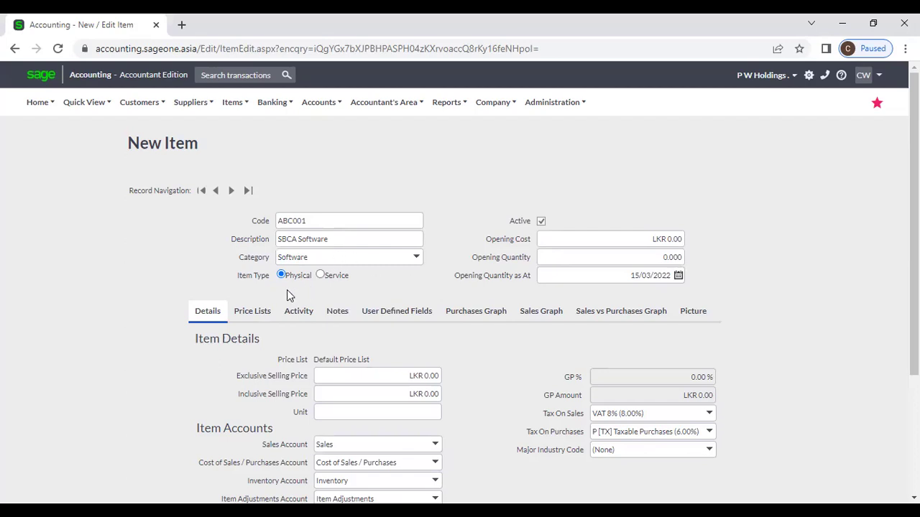
- Switch the item type to Service and back to Physical
click(321, 276)
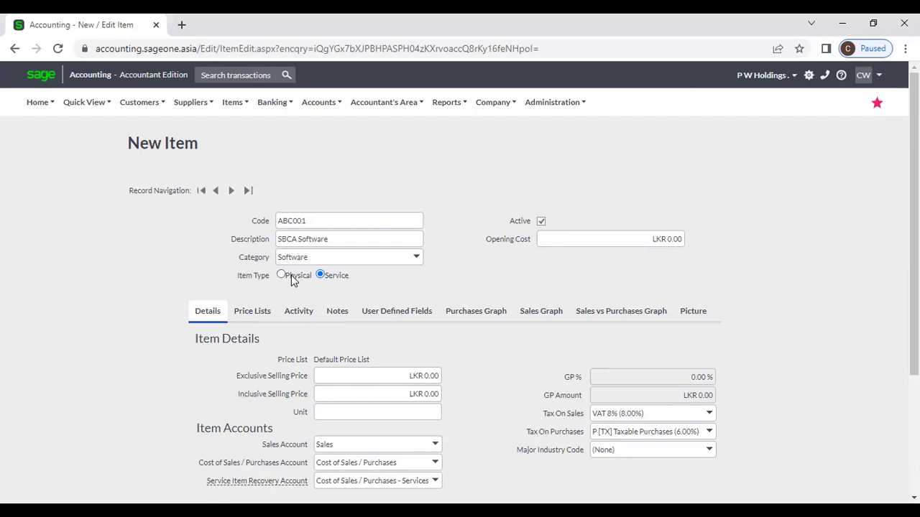
click(292, 278)
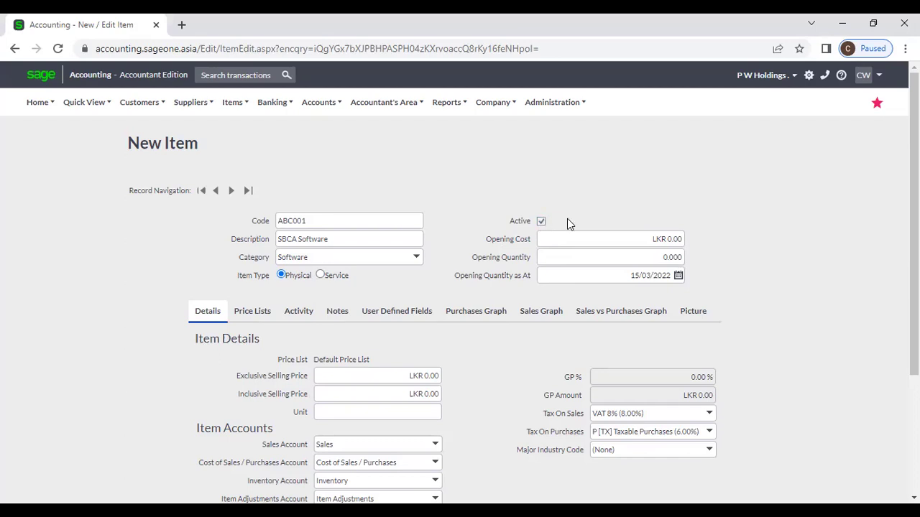
click(579, 242)
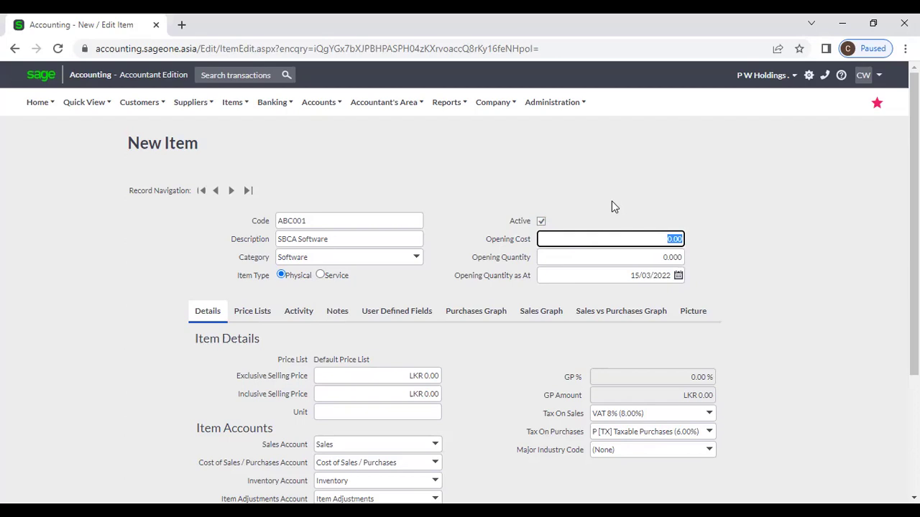
click(636, 256)
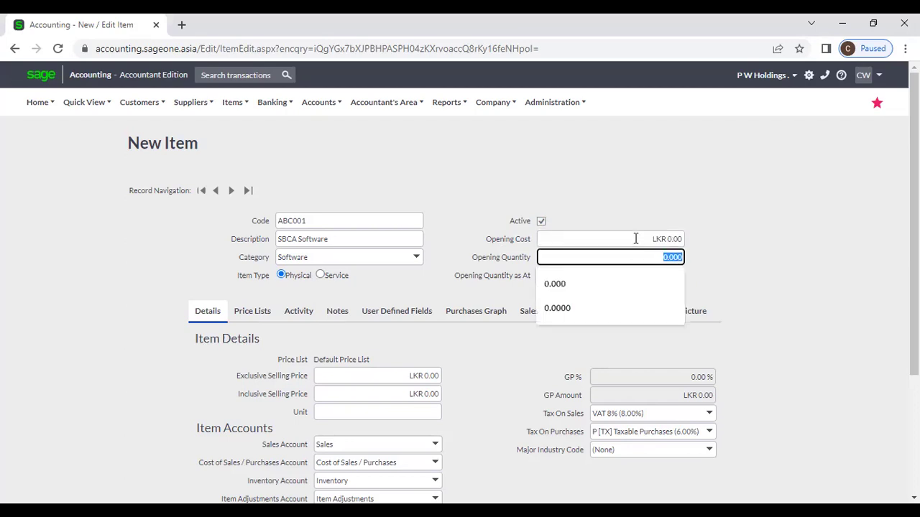
click(636, 239)
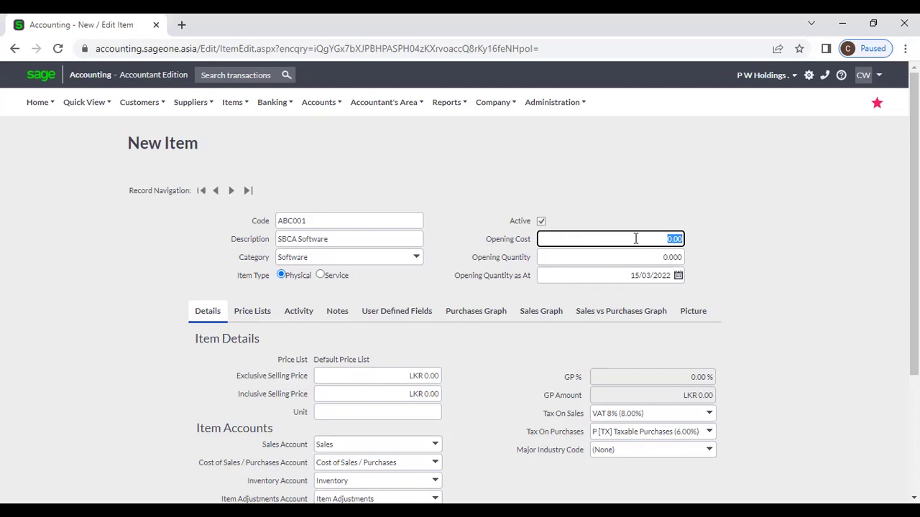
click(651, 274)
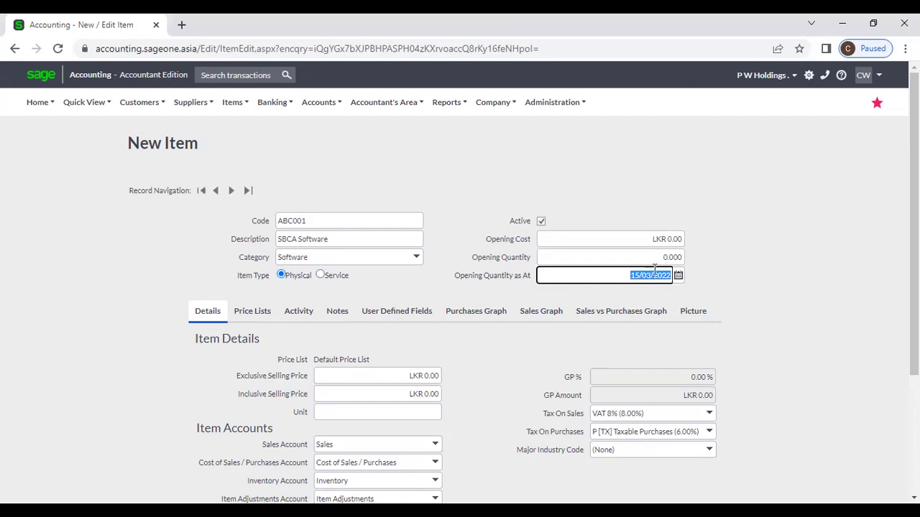
click(703, 279)
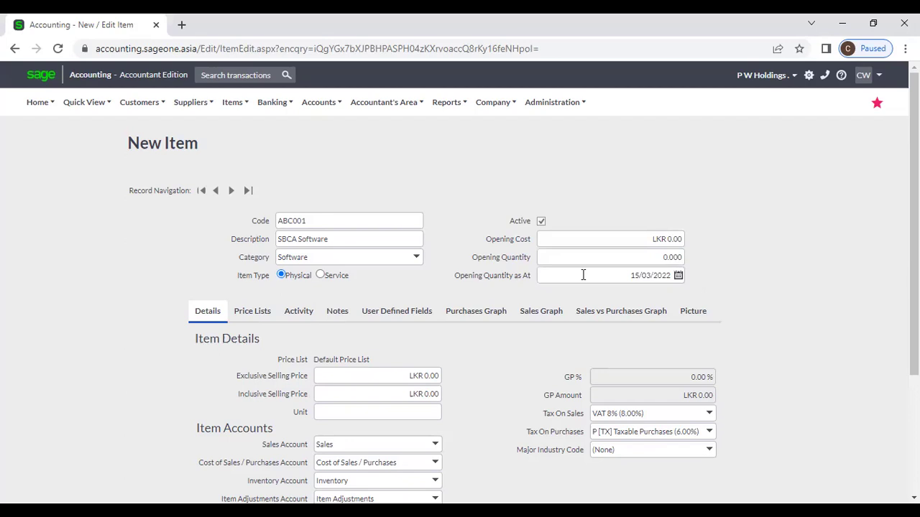
click(580, 275)
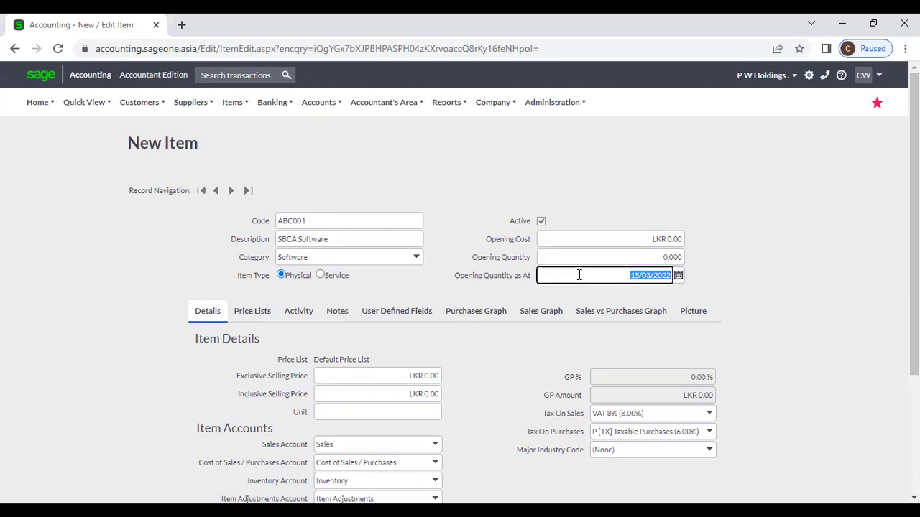
click(762, 252)
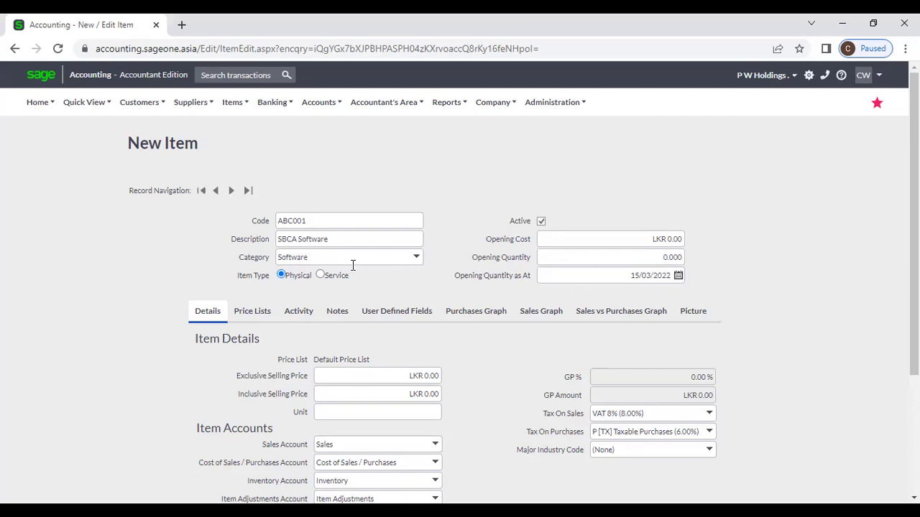
- Alternate the item type between Service and Physical to compare their opening fields, ending on Physical
click(322, 278)
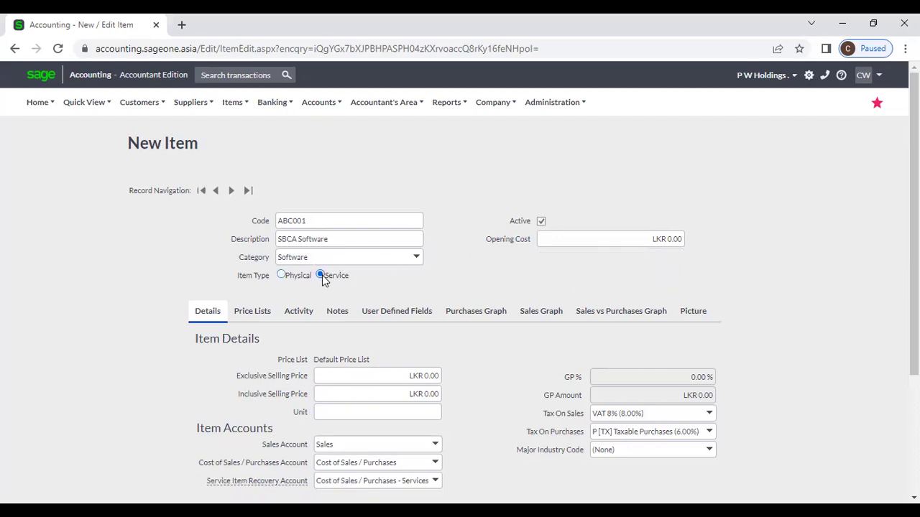
click(281, 275)
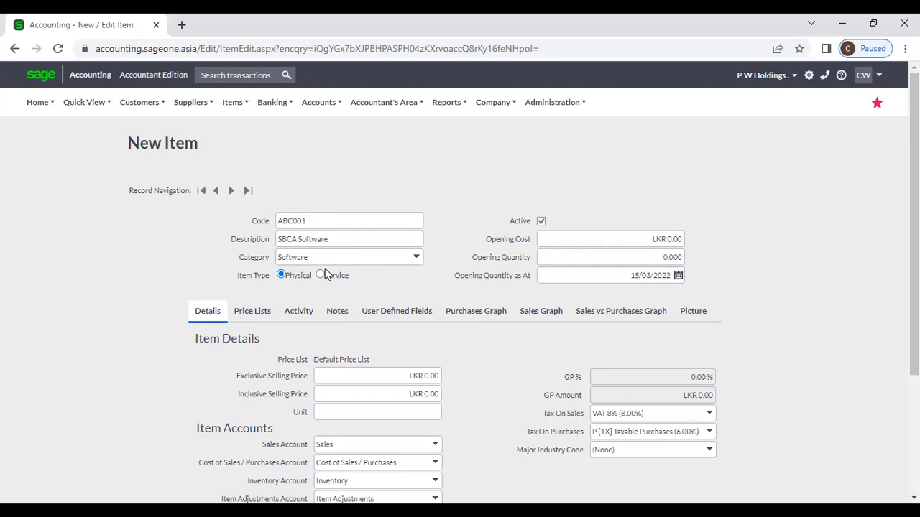
click(320, 276)
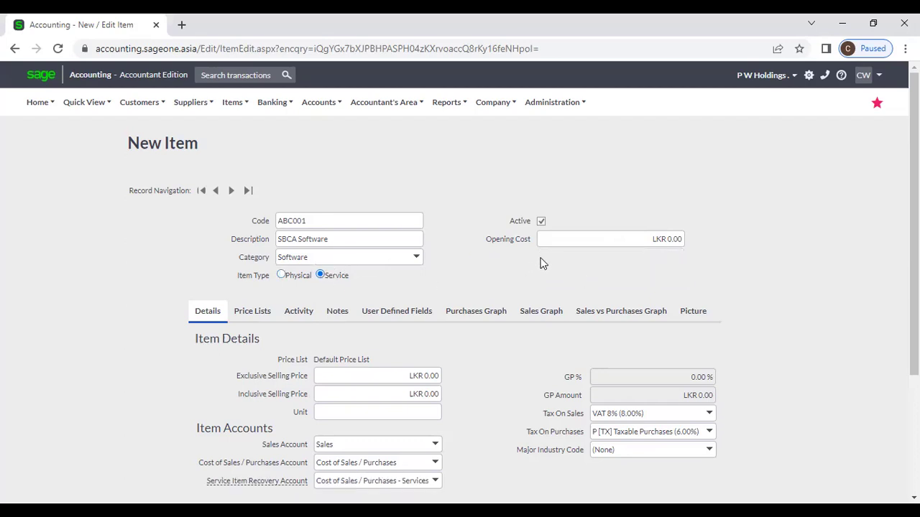
click(291, 277)
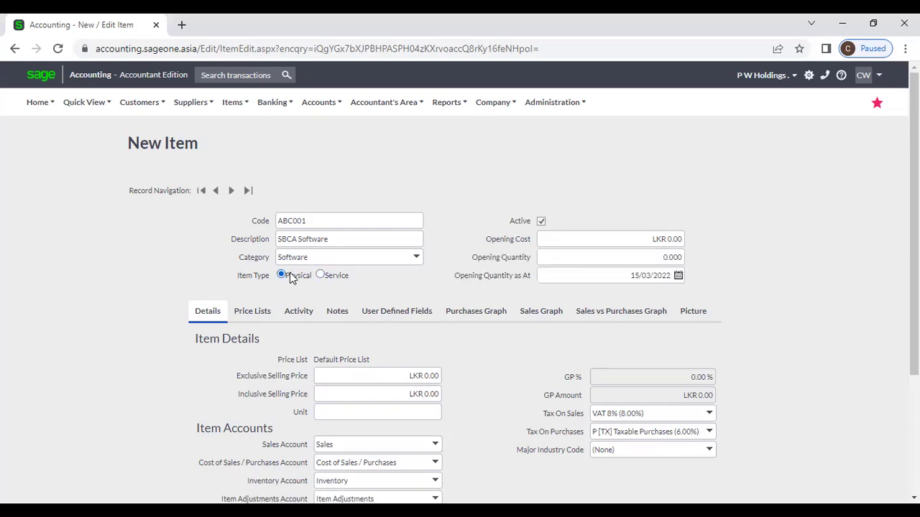
click(344, 277)
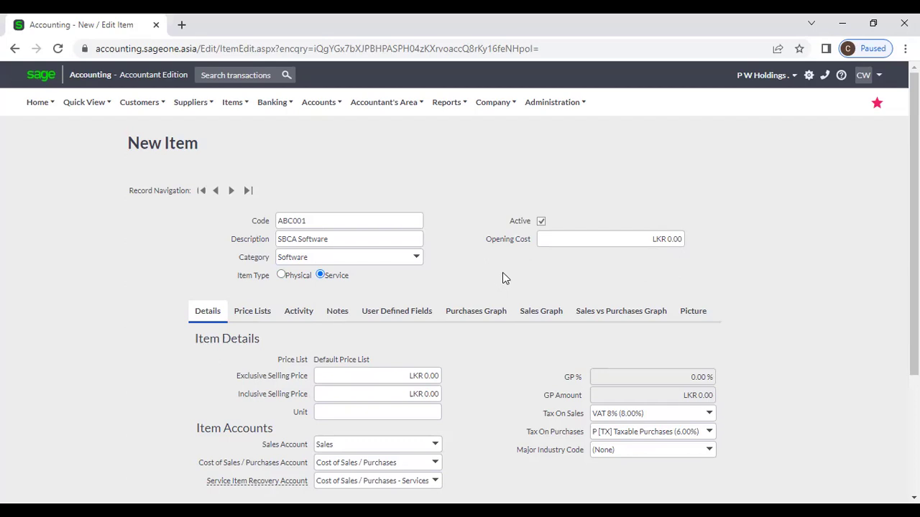
click(284, 276)
- Set the item's exclusive selling price to LKR 100.00 in the item details
scroll(506, 241, down, 2)
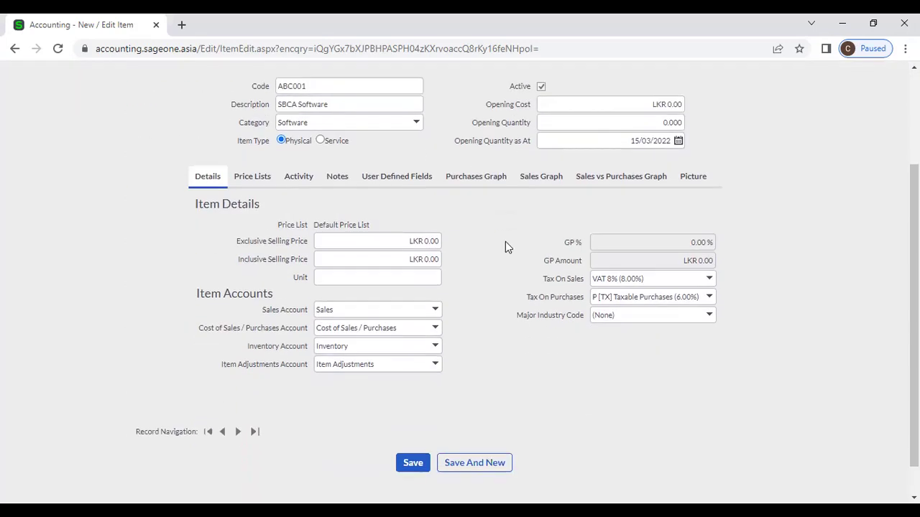
click(392, 237)
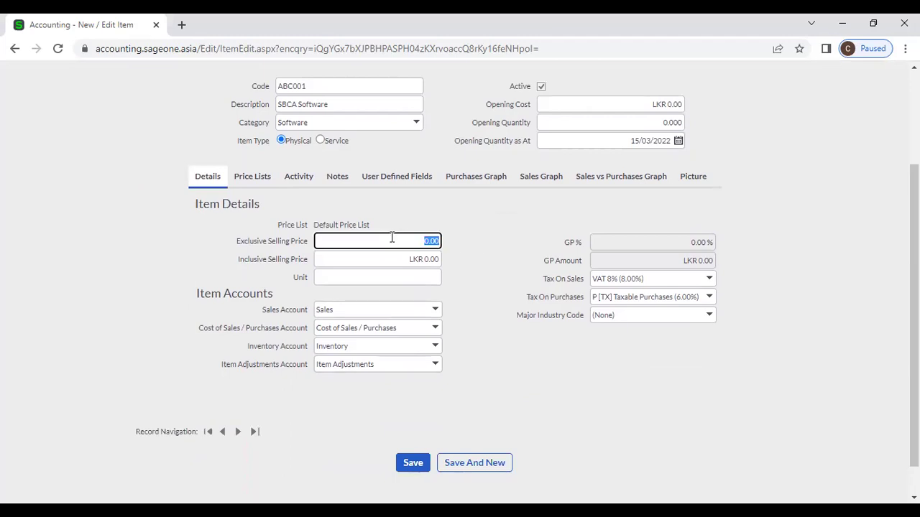
click(385, 240)
click(417, 262)
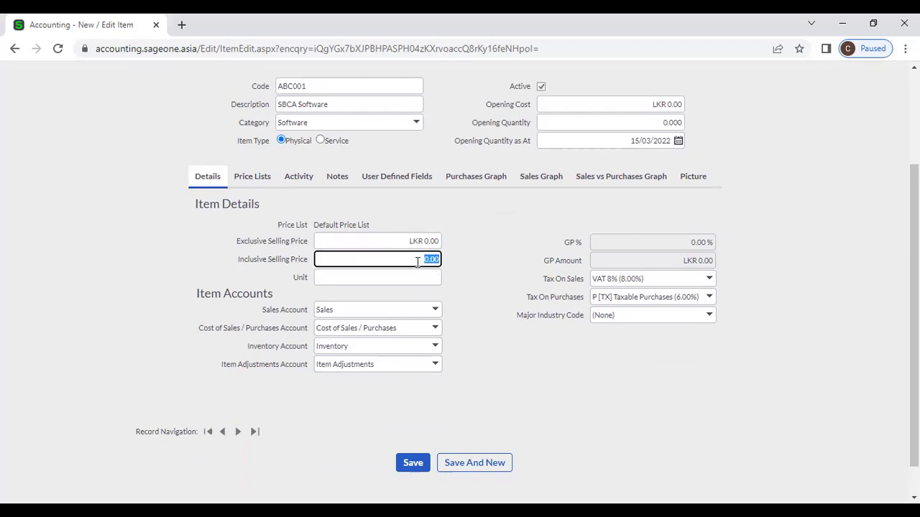
click(463, 263)
click(418, 243)
text(100)
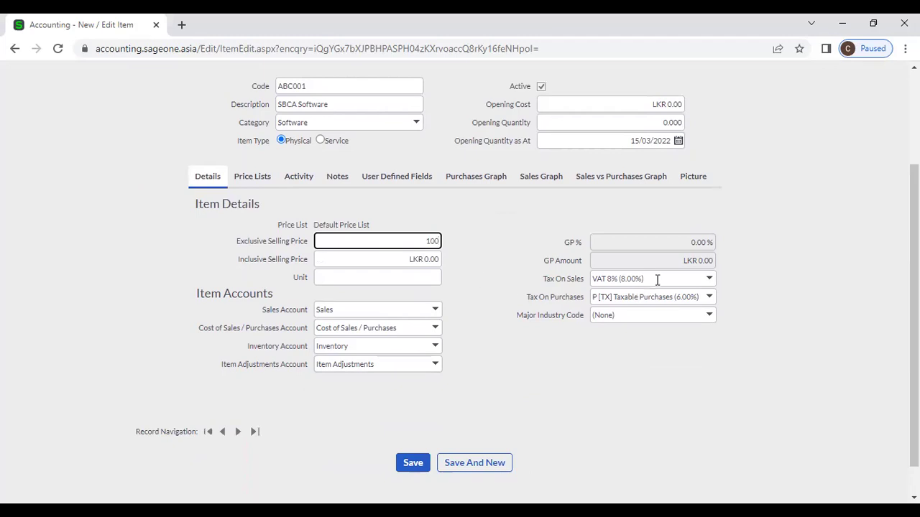
click(373, 258)
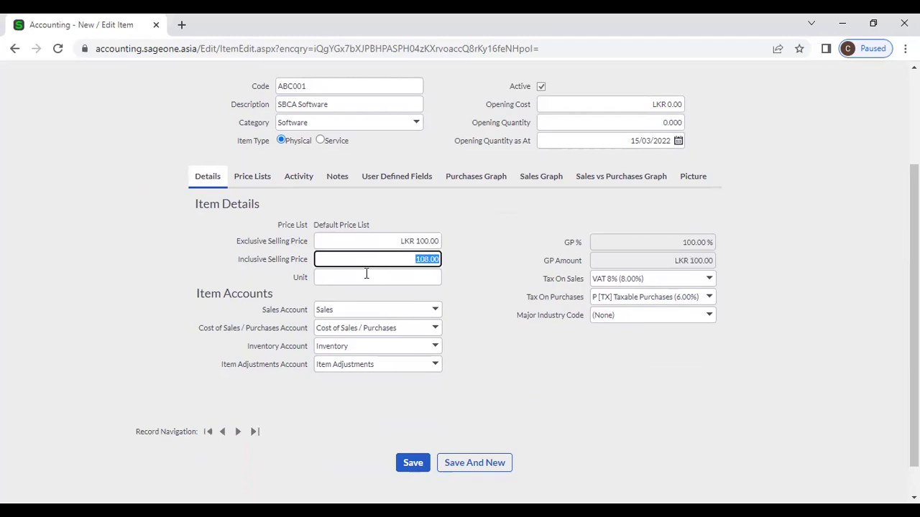
- Set the item's unit of measure to Nos
click(367, 274)
click(366, 260)
click(361, 276)
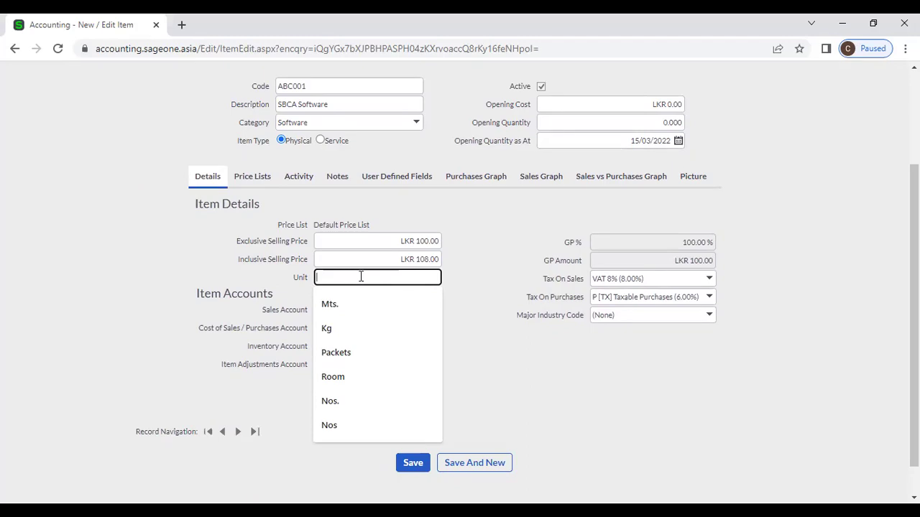
text(Nos.)
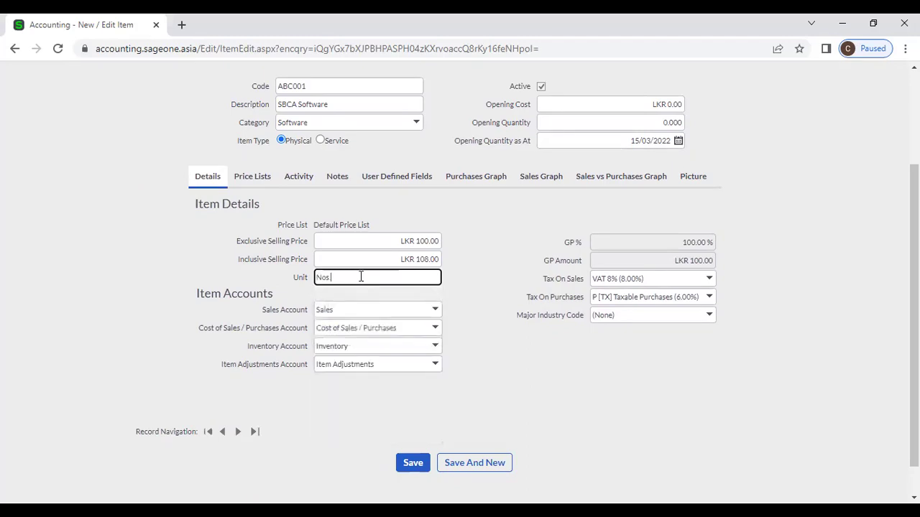
click(482, 281)
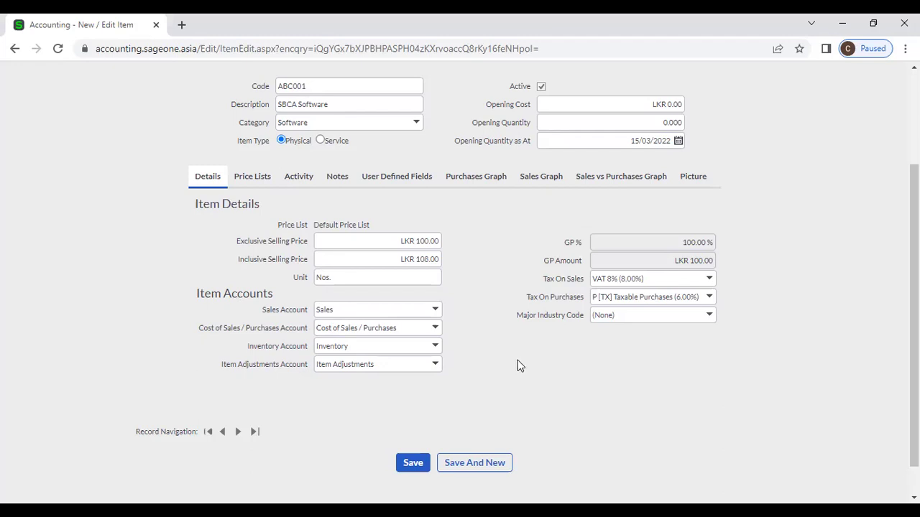
- View the sales accounts available for the item and close the list
click(433, 308)
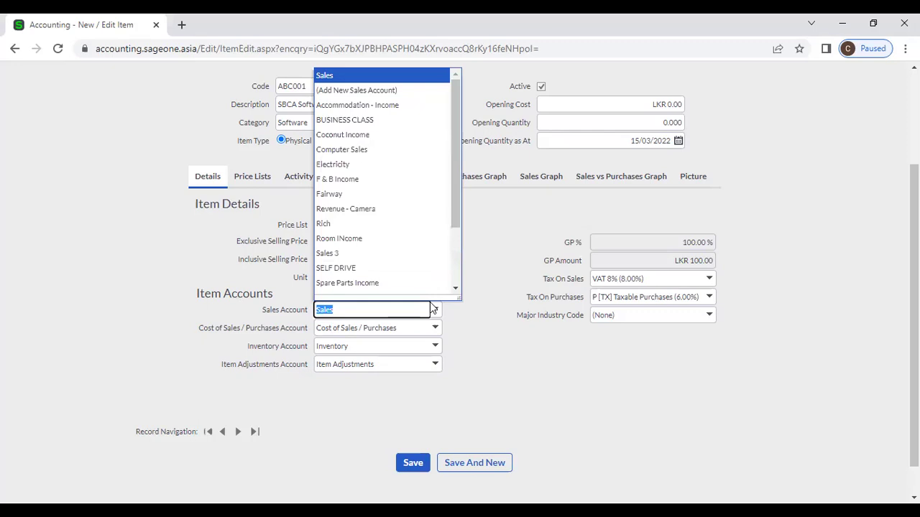
click(469, 341)
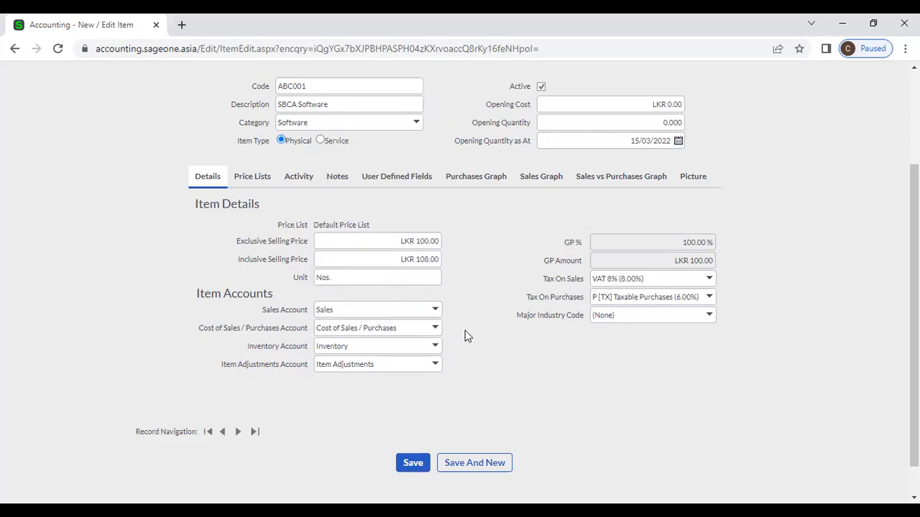
- Duplicate the new item page in a second browser tab and open the Profit and Loss report from the financial statement reports there
right_click(39, 22)
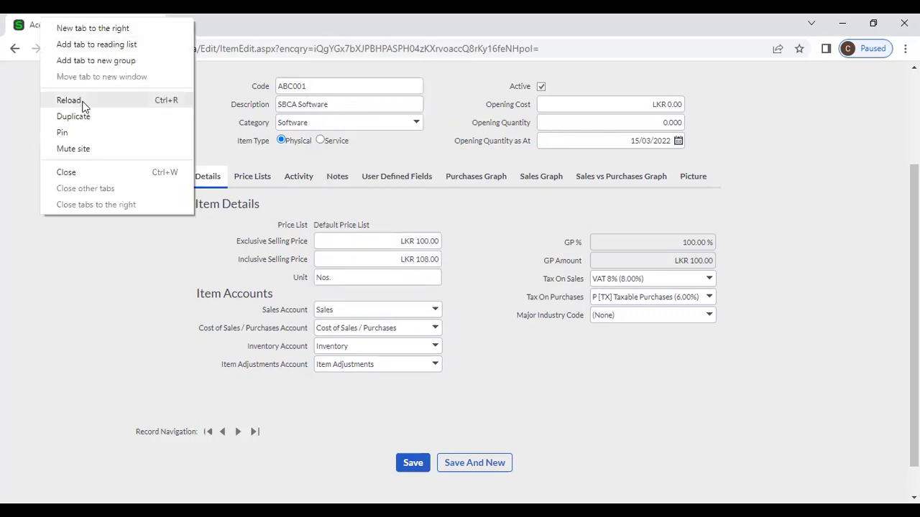
click(87, 117)
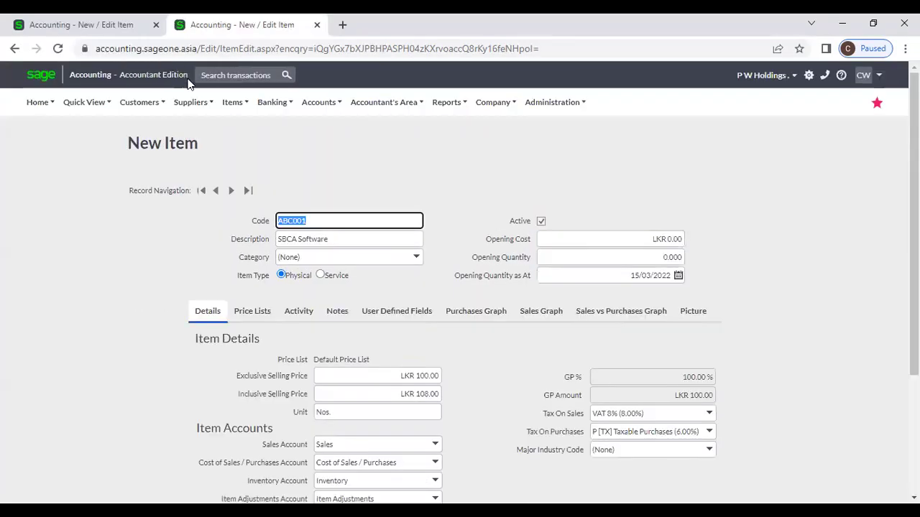
mouse_move(452, 108)
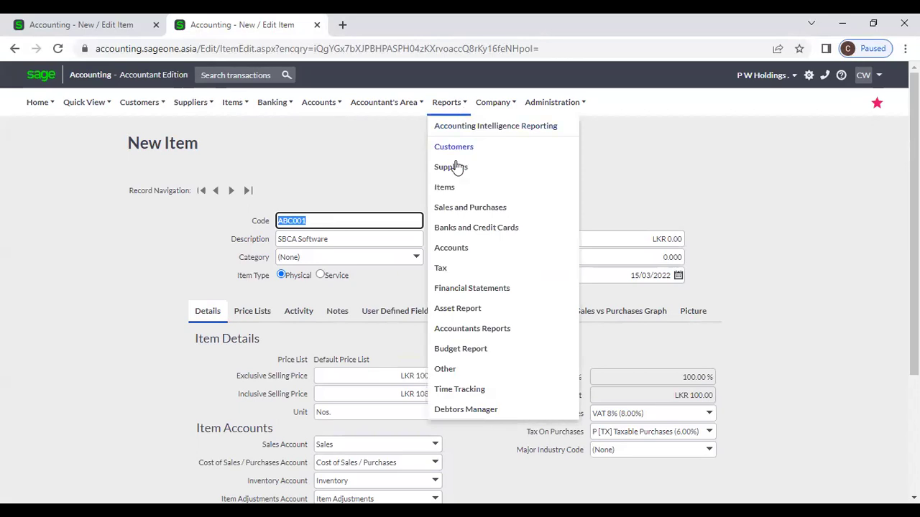
click(460, 290)
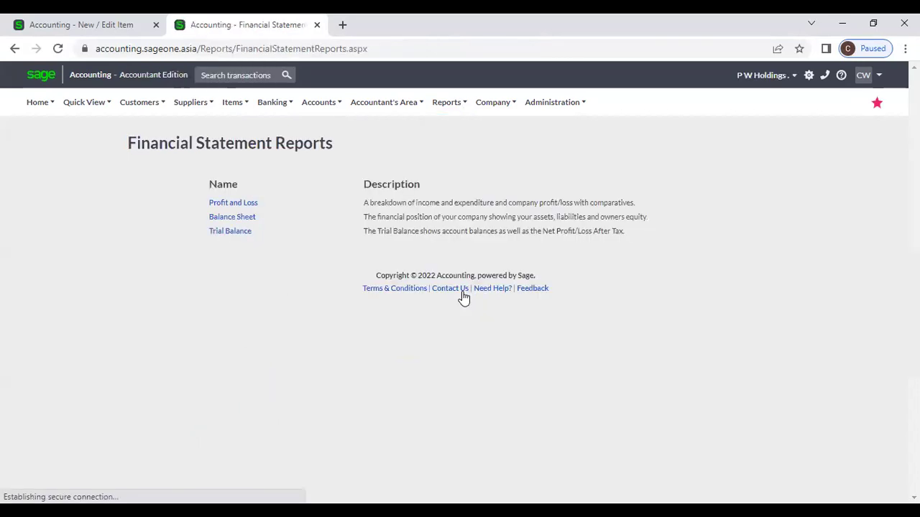
click(243, 205)
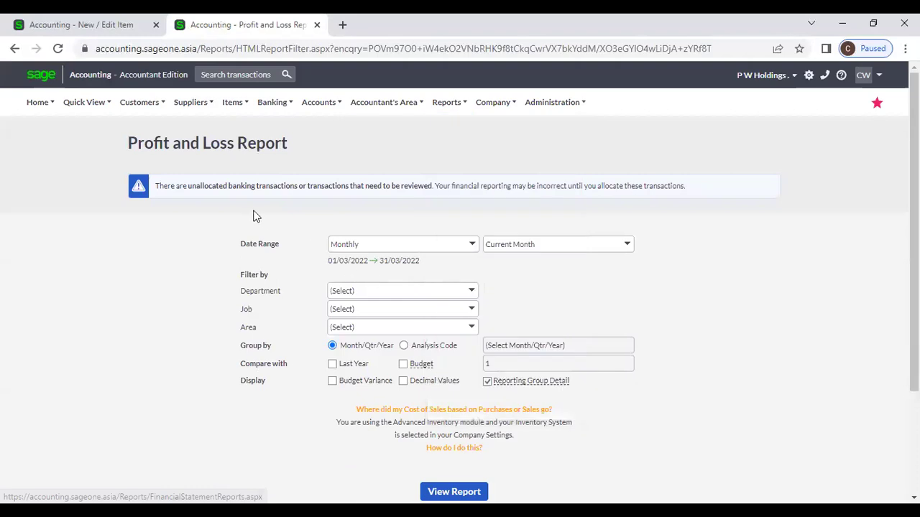
- Run the Profit and Loss report for the All date range and examine its Sales section
click(473, 245)
click(367, 449)
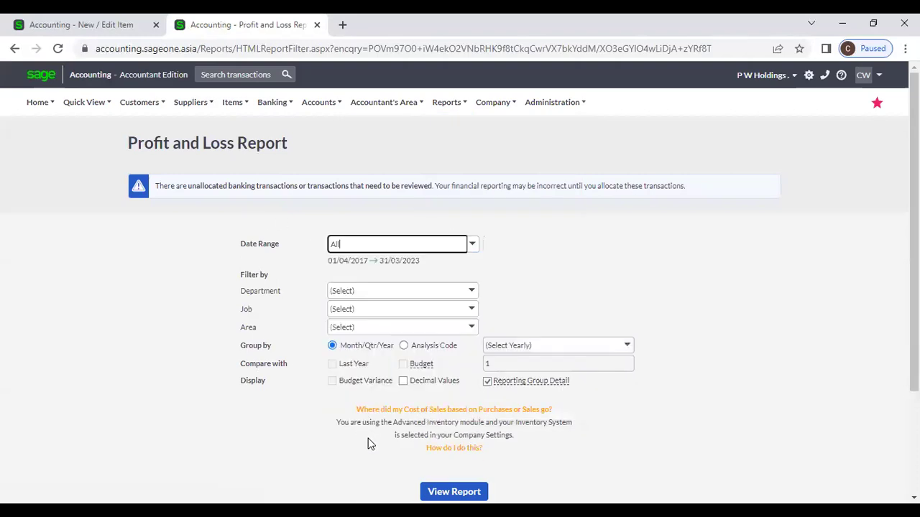
scroll(470, 390, down, 2)
click(447, 355)
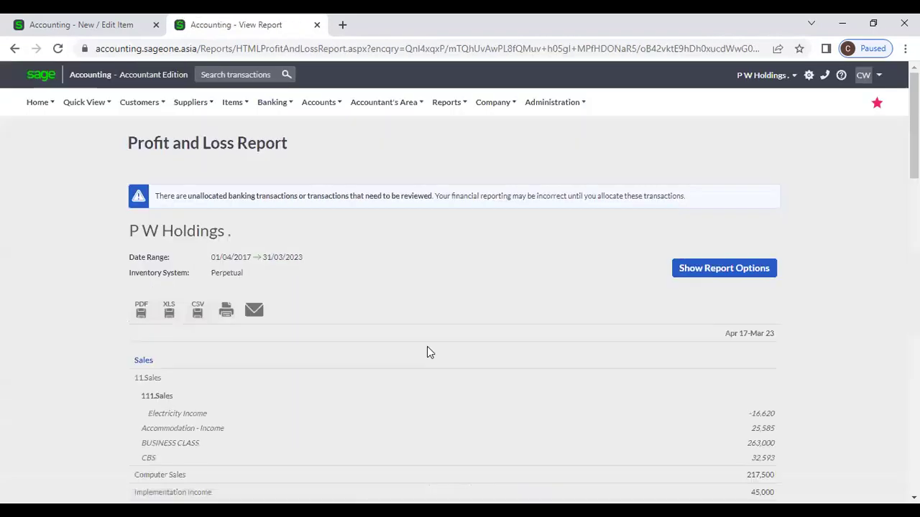
scroll(427, 347, down, 3)
scroll(427, 351, down, 1)
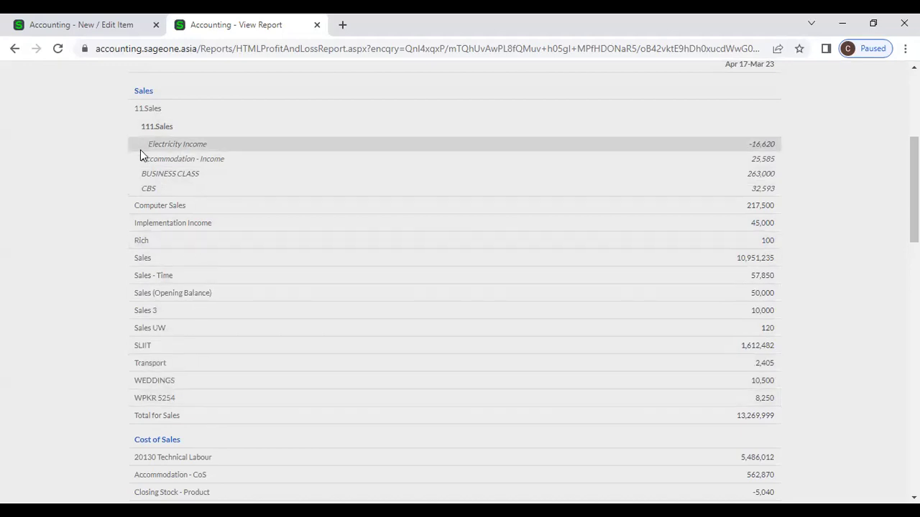
- Return to the new item form and review its code and details
click(125, 27)
scroll(151, 231, up, 3)
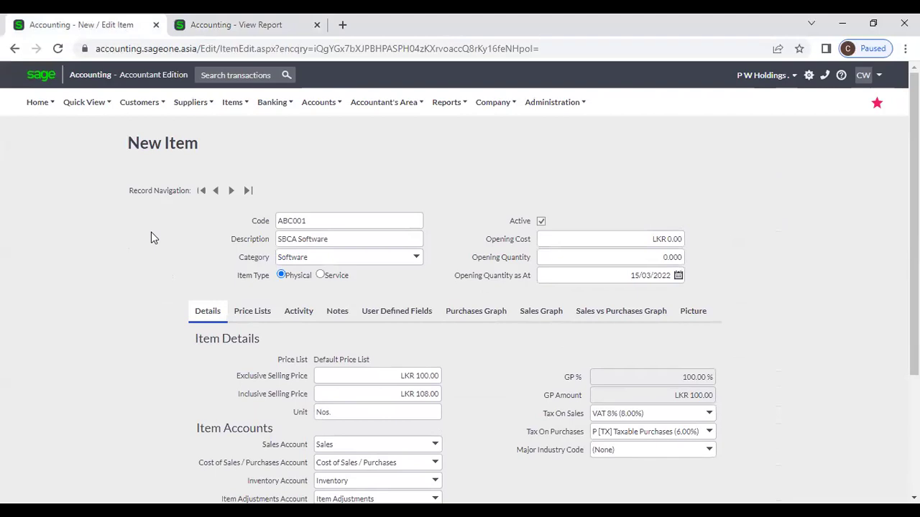
scroll(123, 253, down, 3)
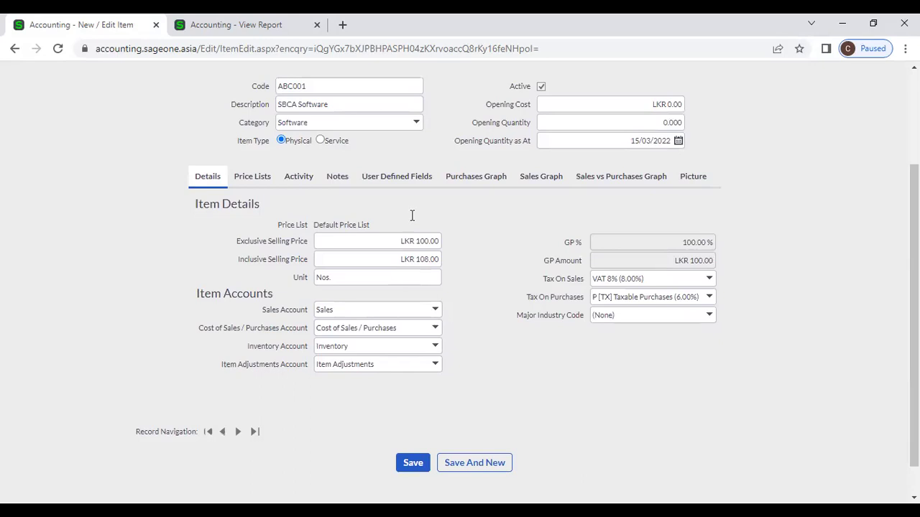
double_click(369, 85)
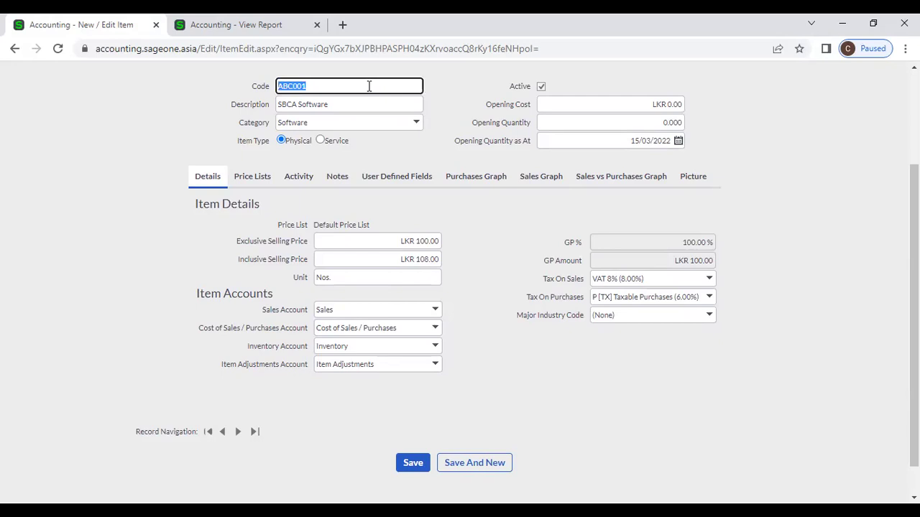
click(441, 111)
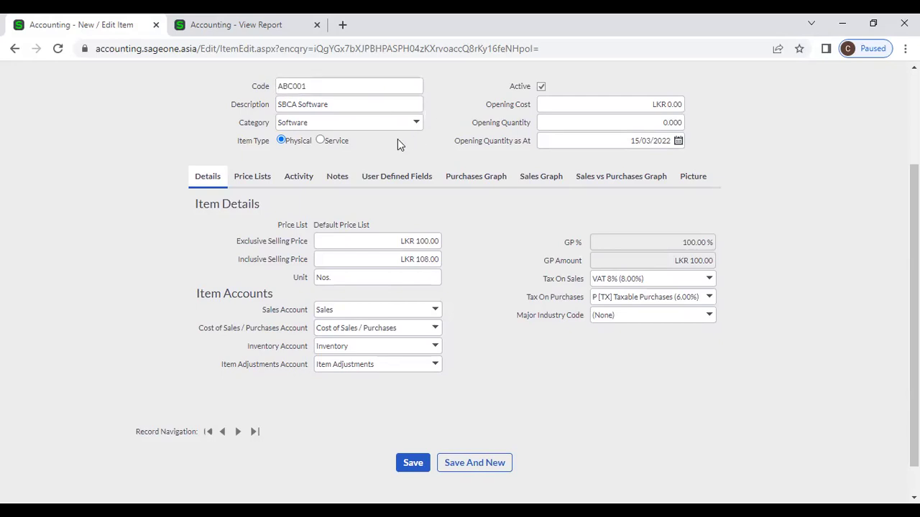
- Switch the item type to Service to inspect its item accounts and sales account list, and restore Physical
click(342, 144)
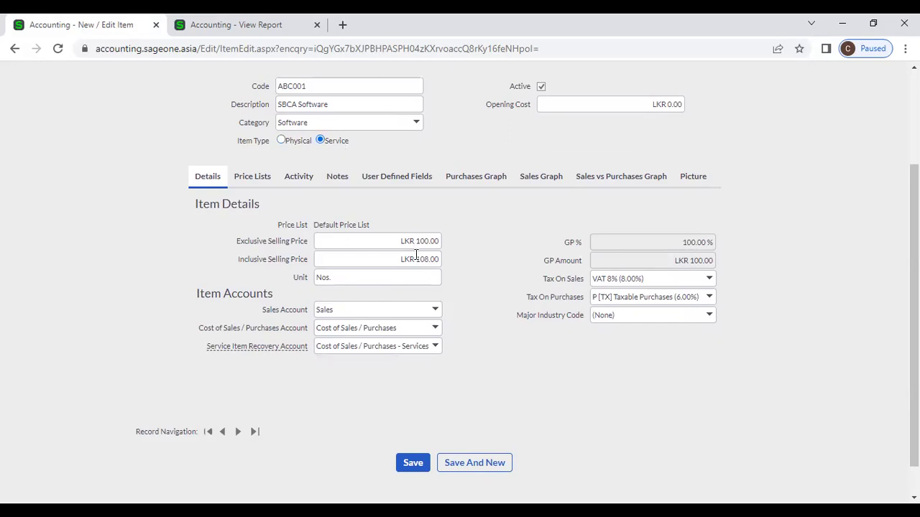
click(435, 310)
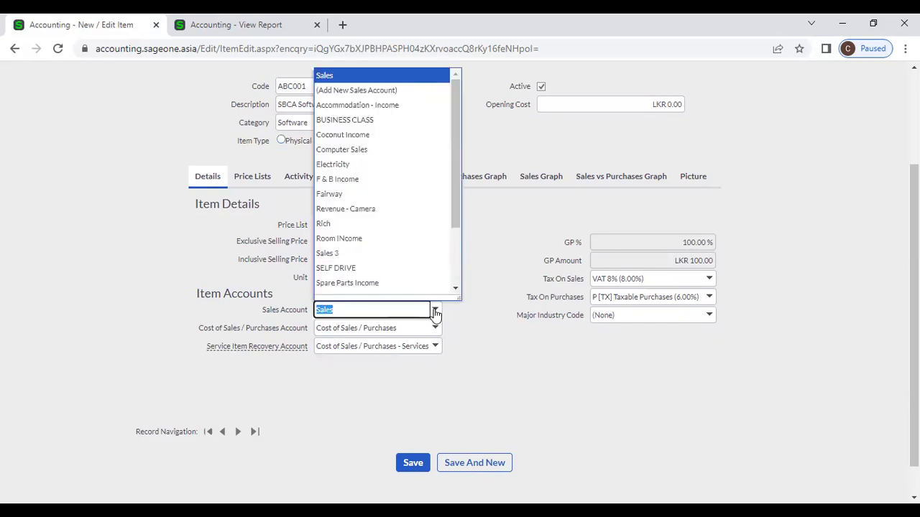
click(480, 314)
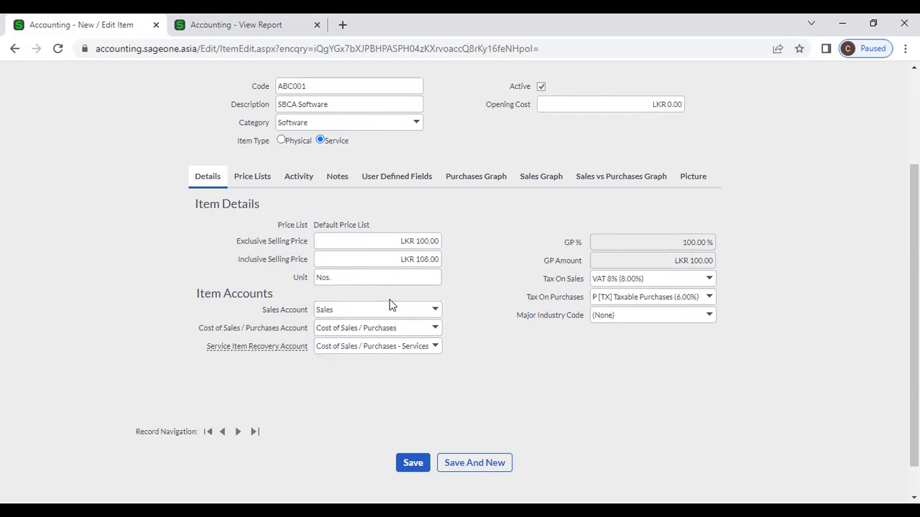
click(302, 143)
- Compare the sales accounts in the Profit and Loss report with the new item's sales account setting
click(237, 26)
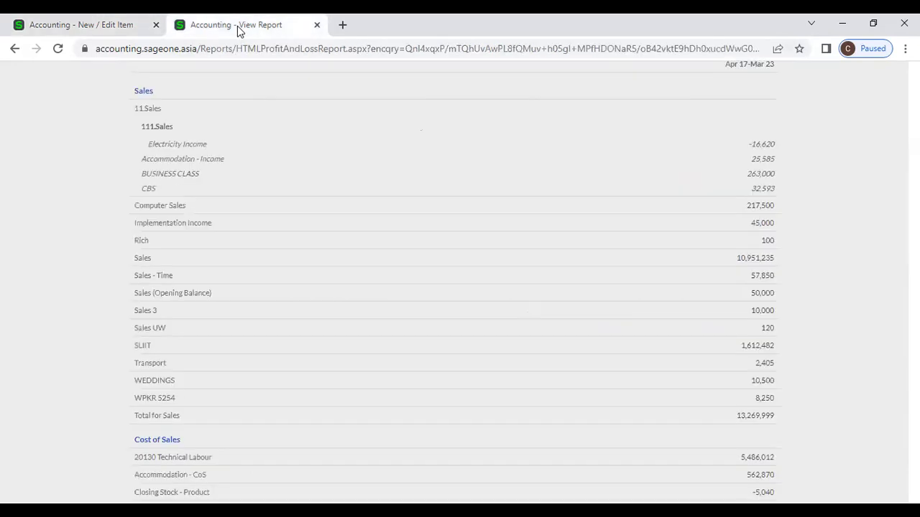
scroll(379, 204, up, 3)
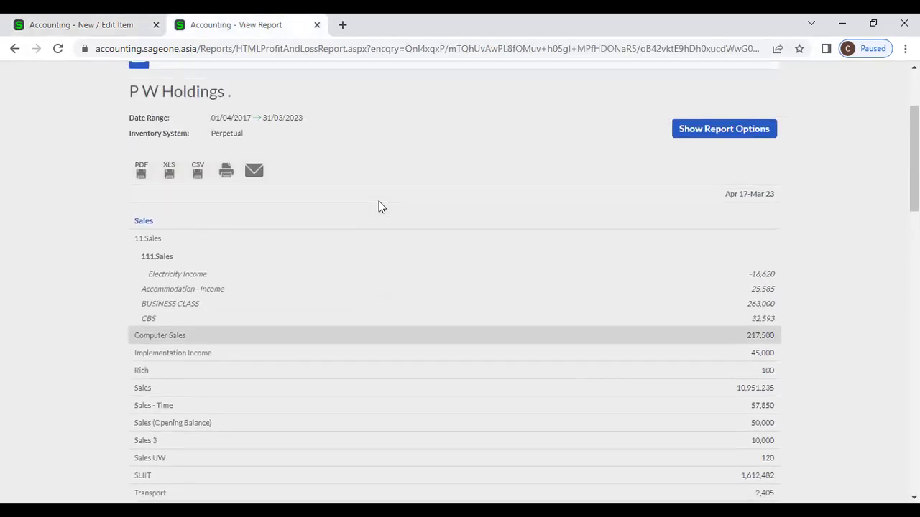
scroll(377, 205, down, 2)
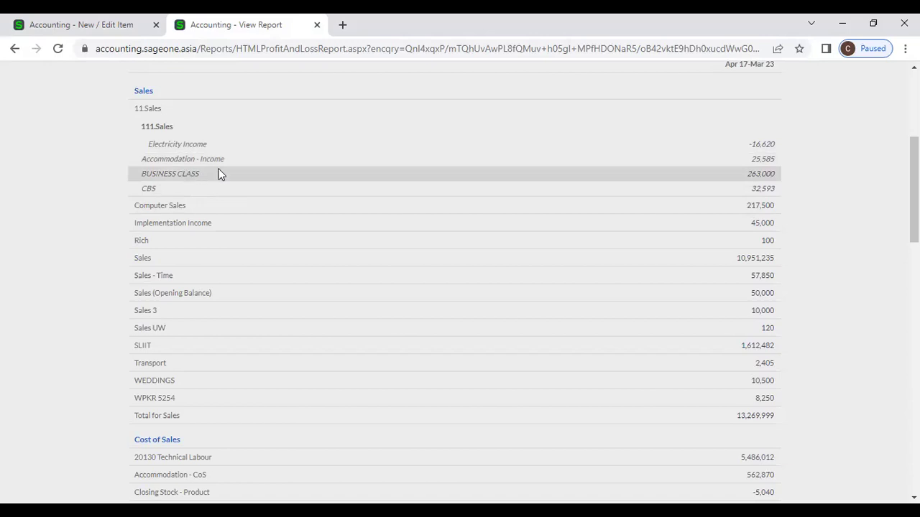
scroll(269, 167, up, 1)
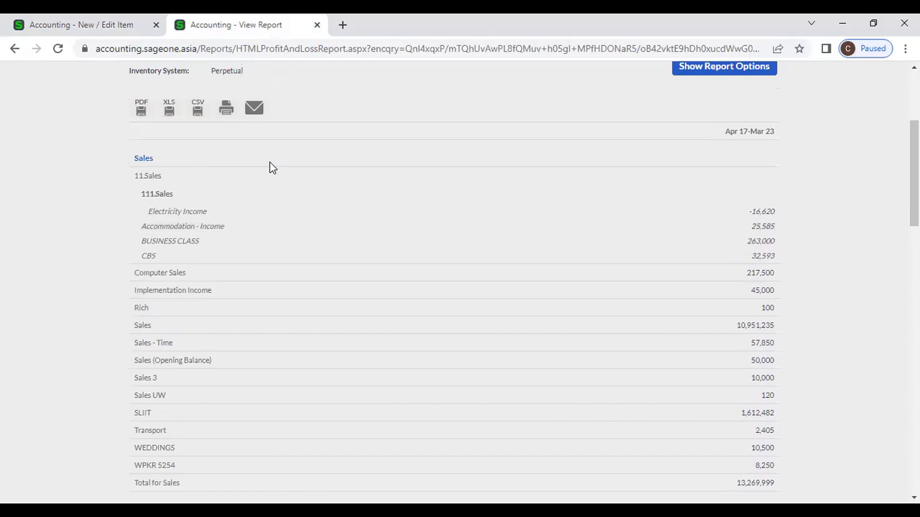
click(119, 26)
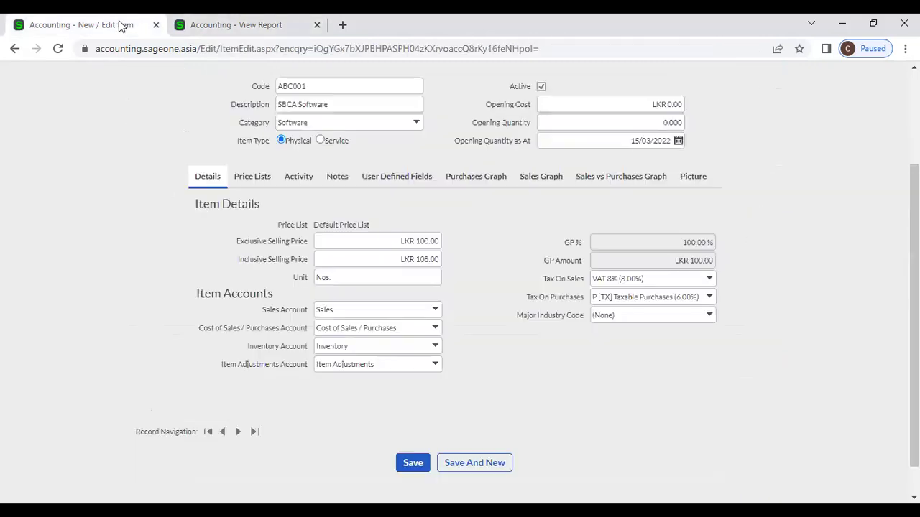
click(209, 28)
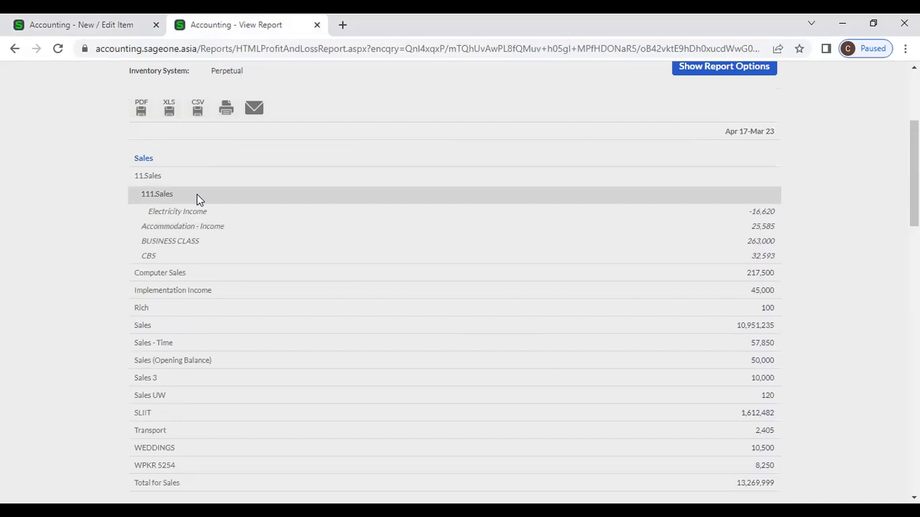
click(72, 24)
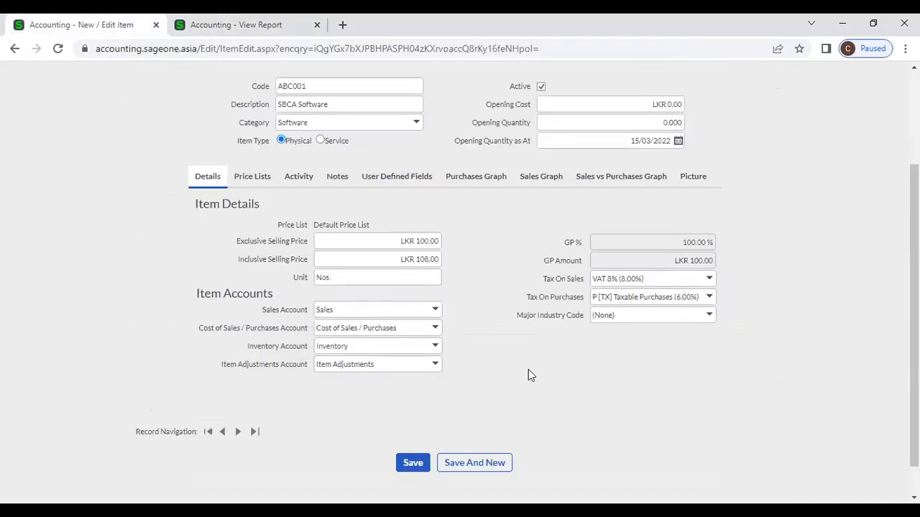
- View the options for tax on sales, tax on purchases and major industry code, and close the Profit and Loss report page
click(708, 279)
click(794, 269)
click(710, 298)
click(794, 294)
click(712, 321)
click(760, 309)
click(533, 375)
click(317, 25)
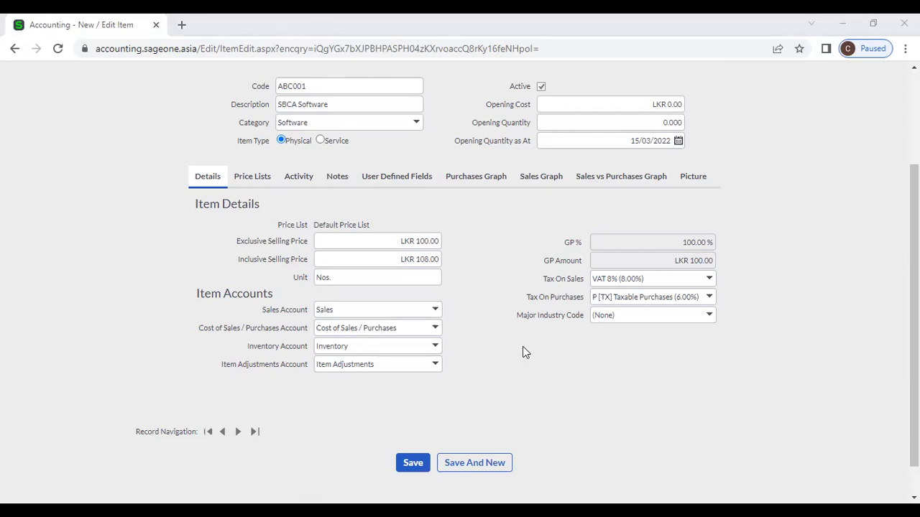
- Open item 02-SSC-2539 from the list of items and view its price lists
scroll(522, 346, up, 2)
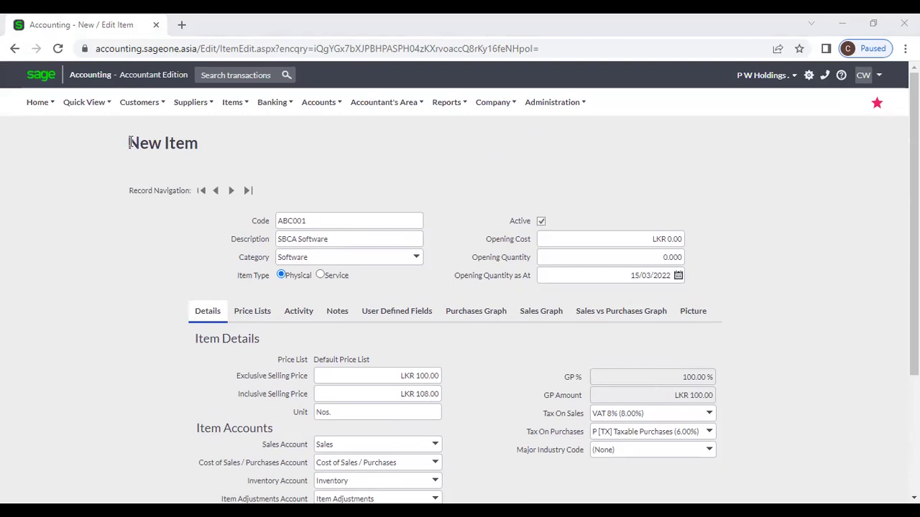
mouse_move(229, 104)
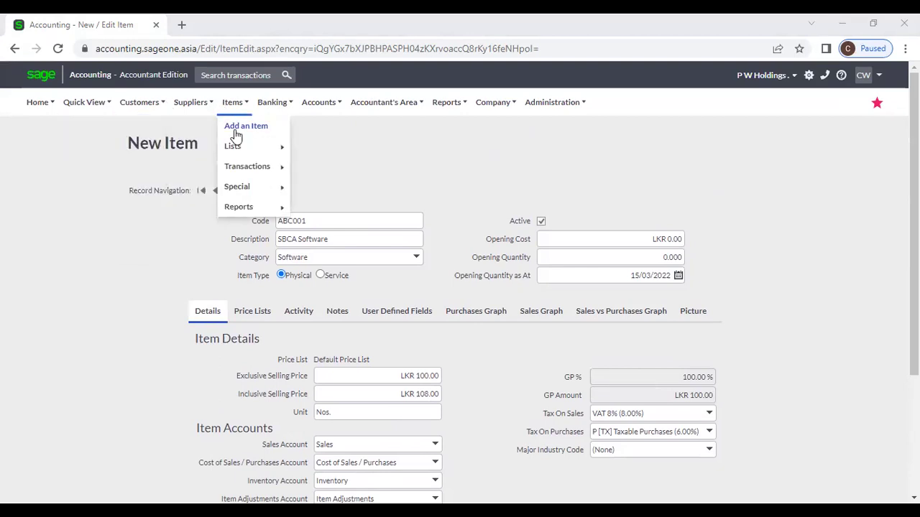
mouse_move(239, 148)
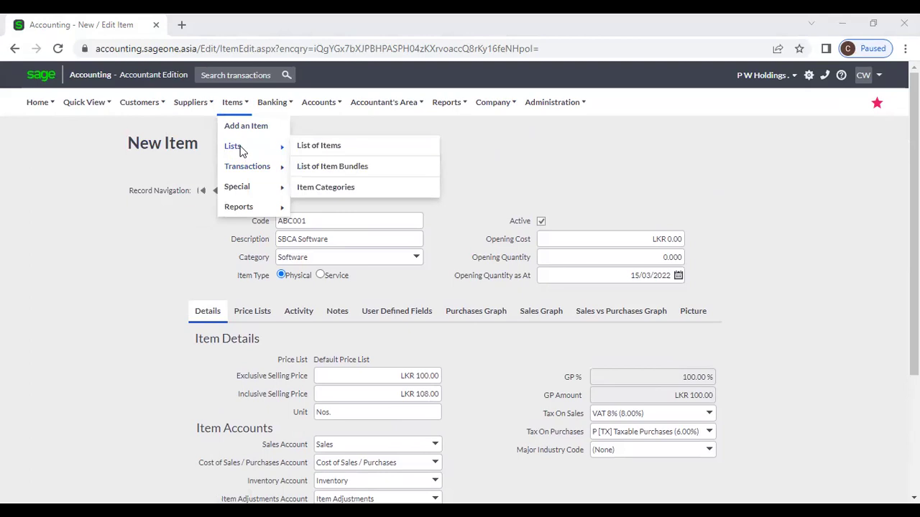
click(334, 150)
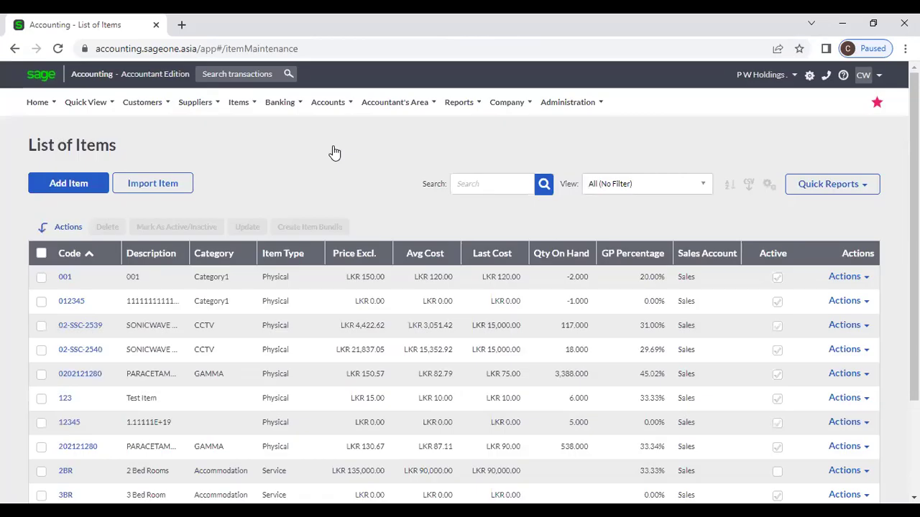
click(91, 325)
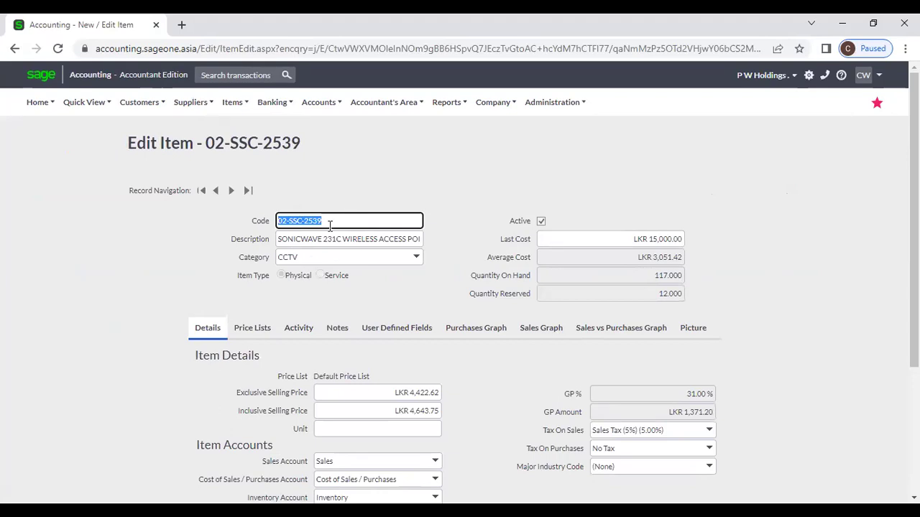
click(356, 185)
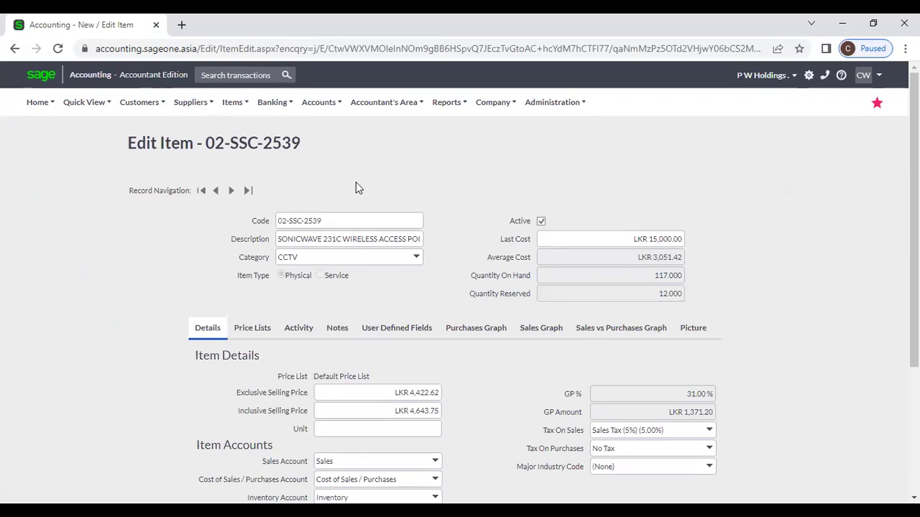
click(269, 337)
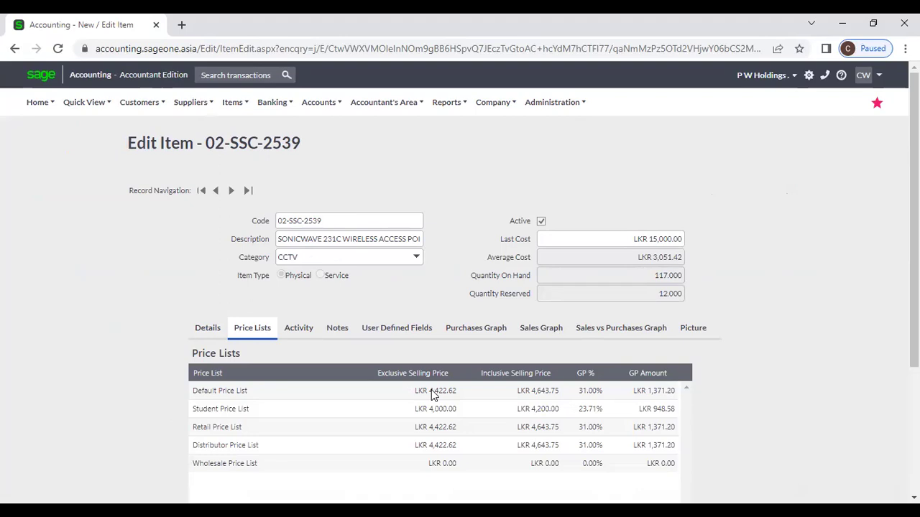
scroll(431, 389, down, 2)
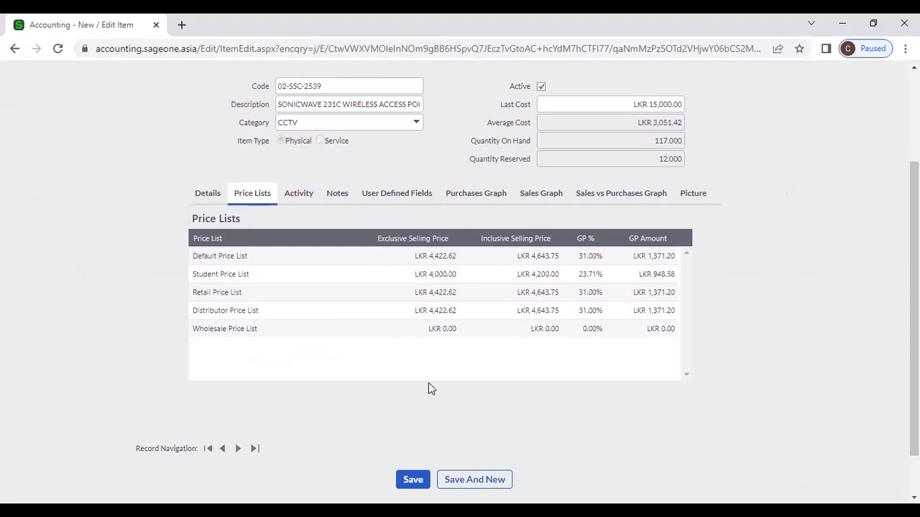
- Duplicate the item page in a second tab and open the company's Item Settings there
right_click(104, 19)
click(134, 114)
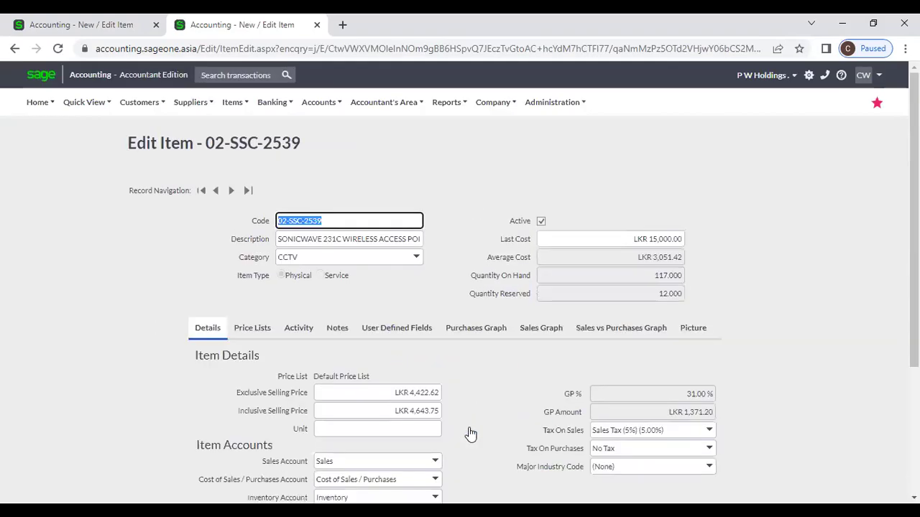
click(493, 102)
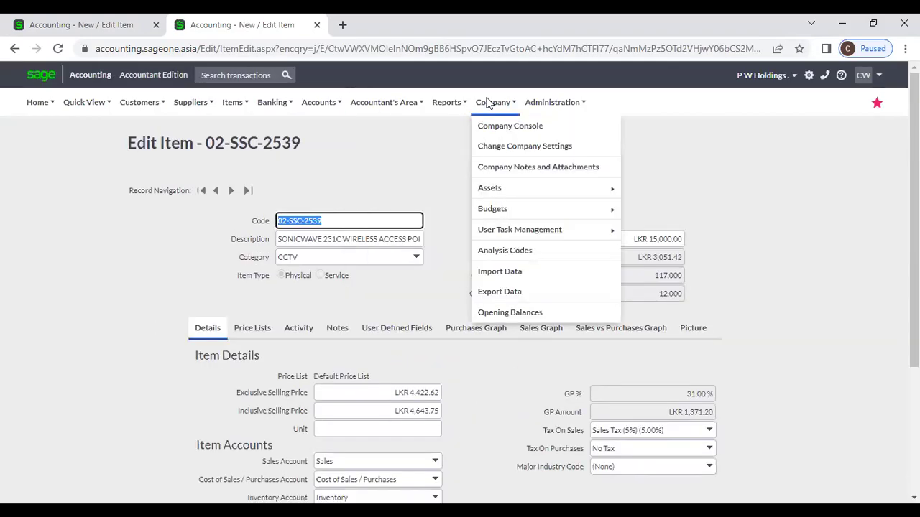
click(493, 147)
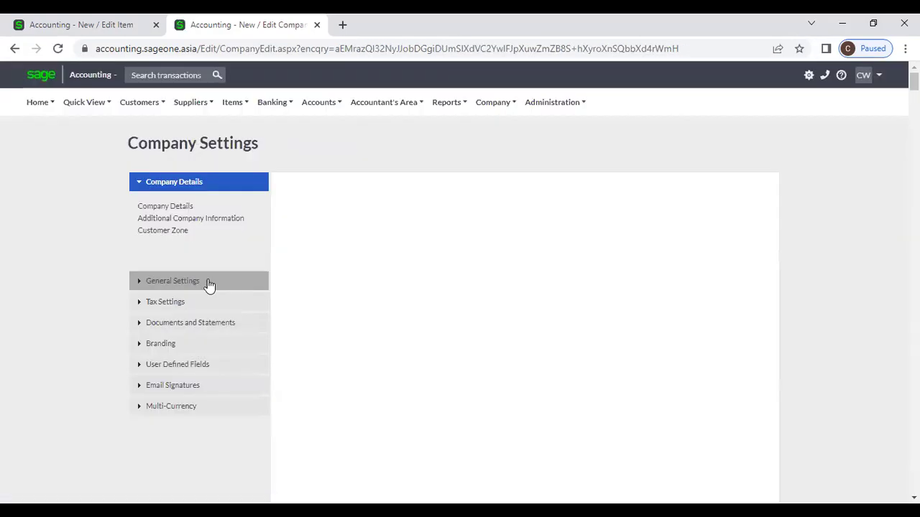
click(207, 281)
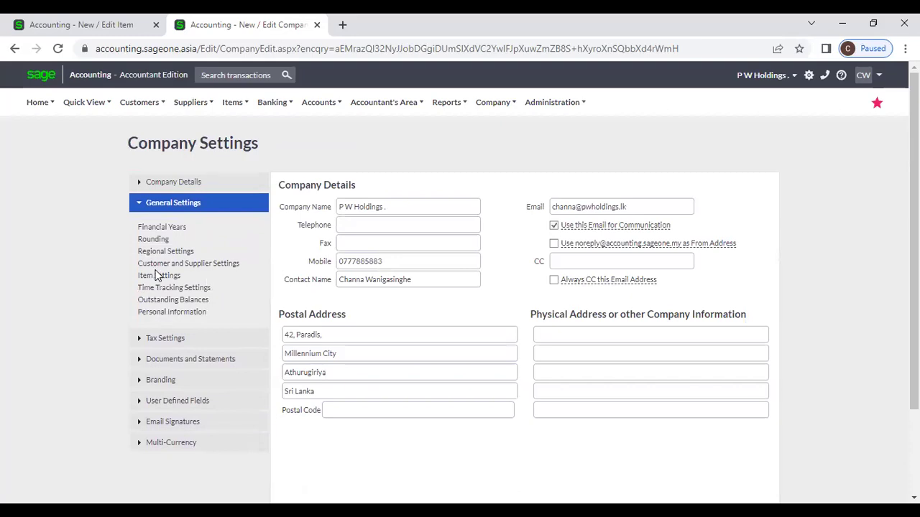
click(156, 276)
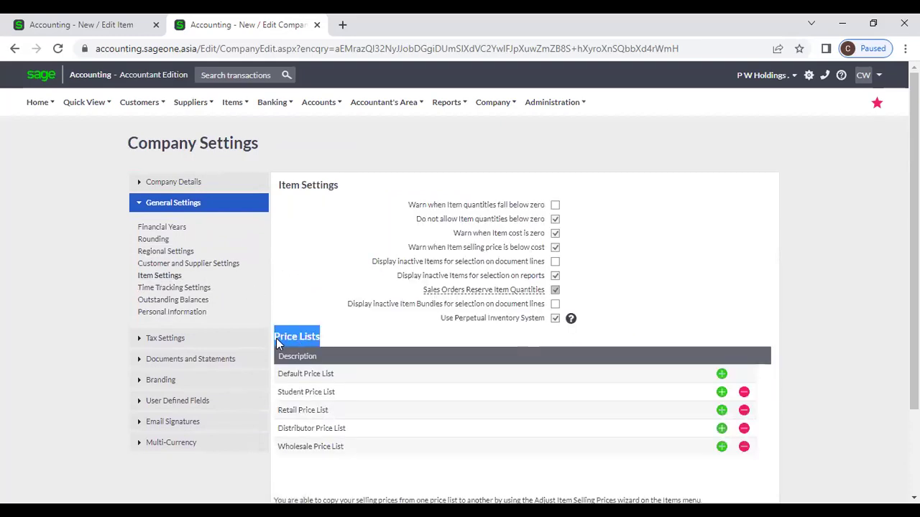
- Add two new price lists below the Wholesale Price List in the company's item settings
scroll(663, 323, down, 2)
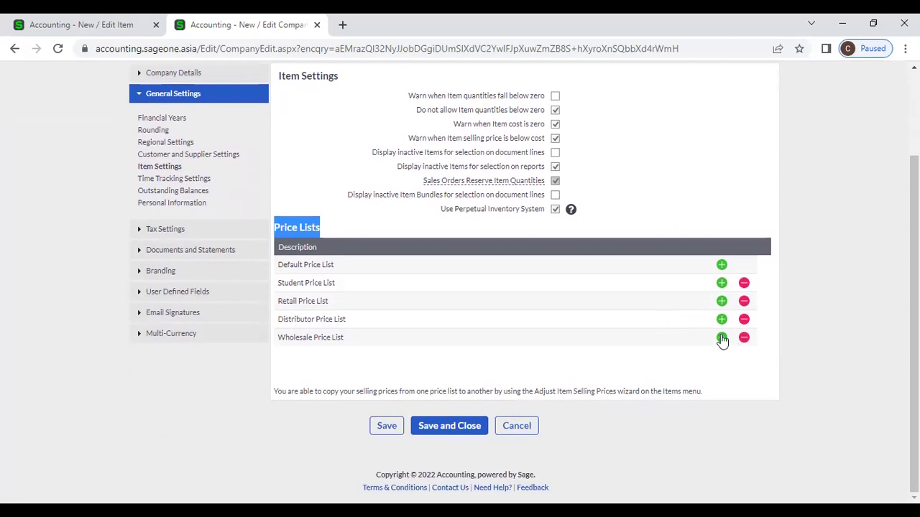
double_click(722, 339)
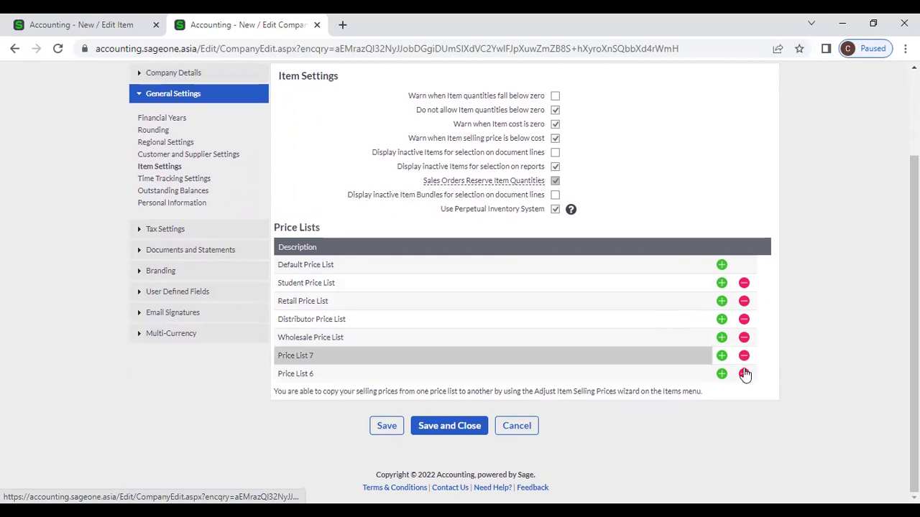
click(304, 357)
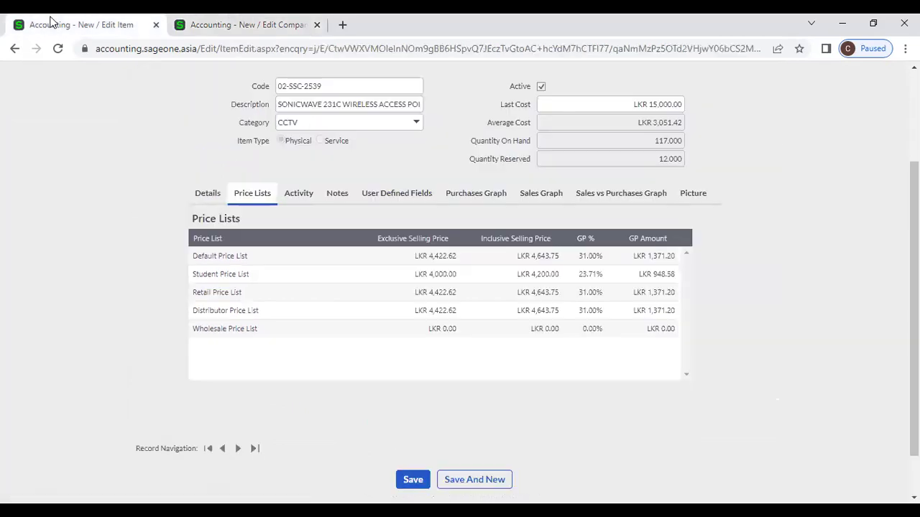
- Set item 02-SSC-2539's exclusive selling prices to 4000 for the Distributor, 5000 for the Wholesale and 7000 for the Retail Price List
click(72, 25)
click(423, 316)
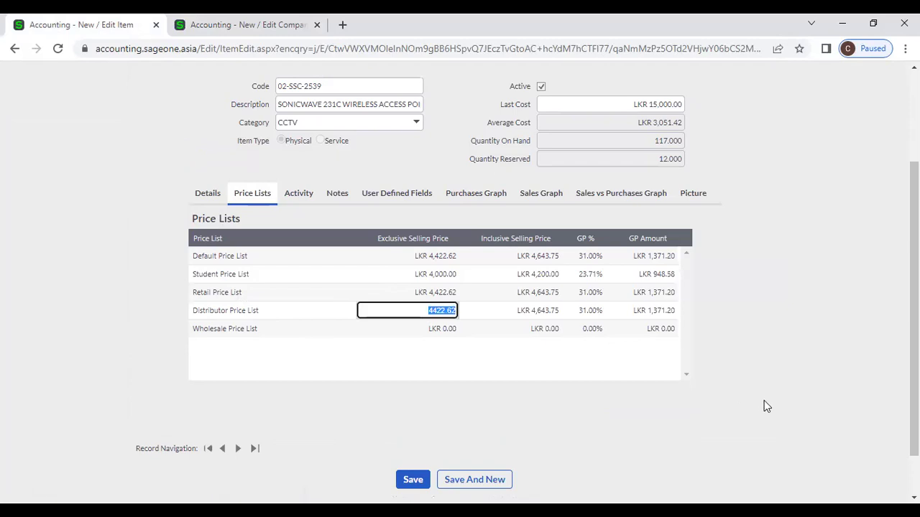
text(4000)
click(443, 332)
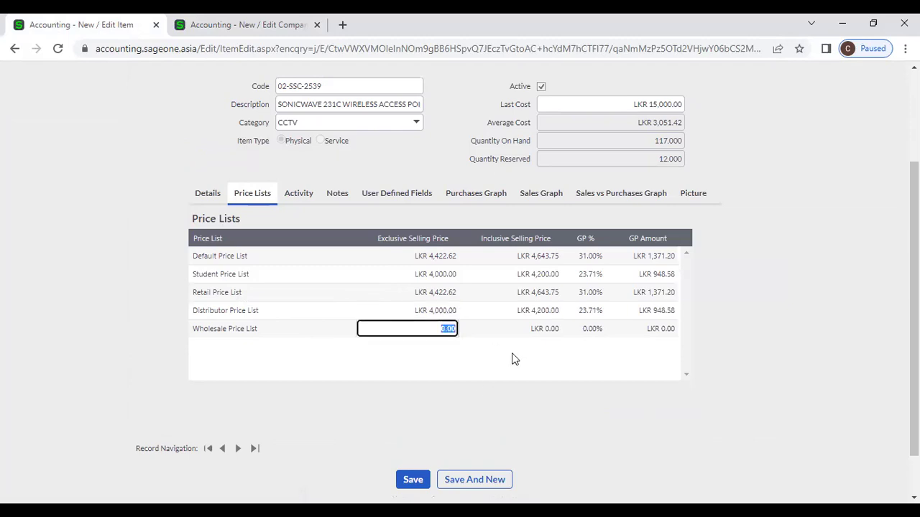
text(5000)
click(420, 294)
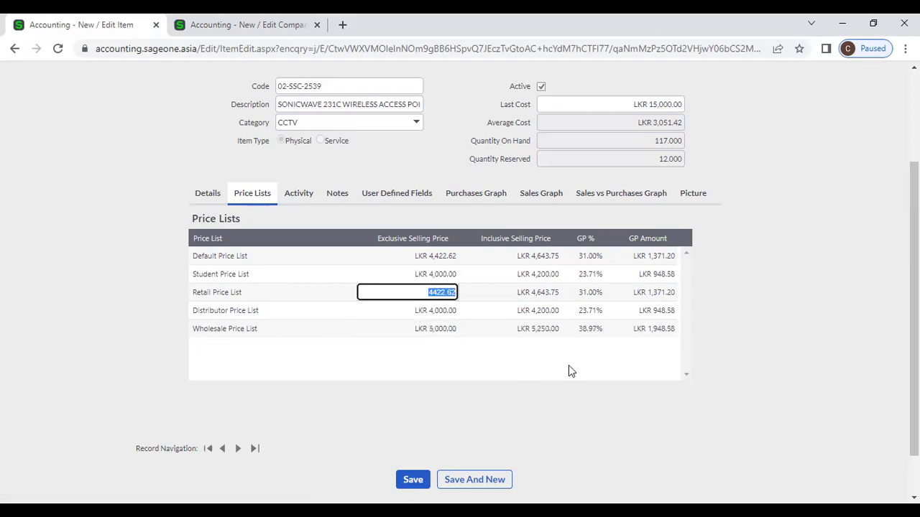
key(BackSpace)
text(7000)
click(510, 365)
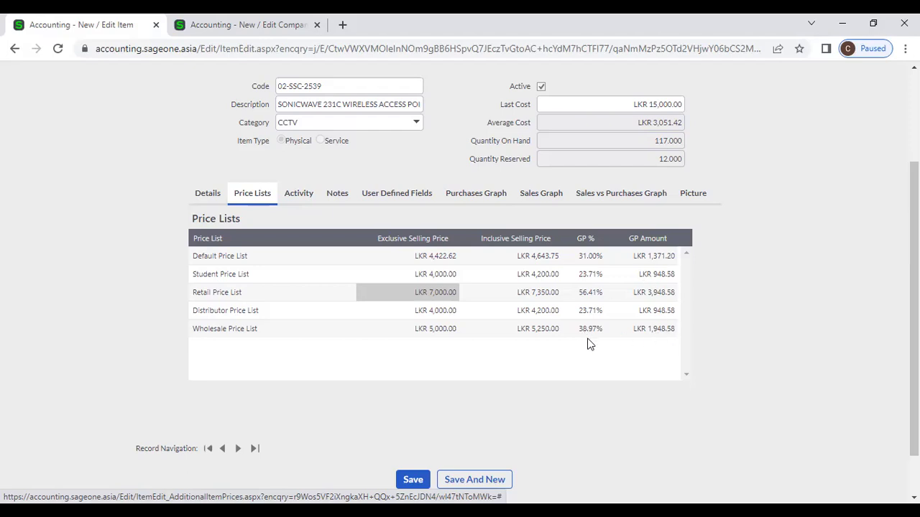
- View the item's activity, its tax invoice details and the customer invoice dated 13/03/2022
click(295, 204)
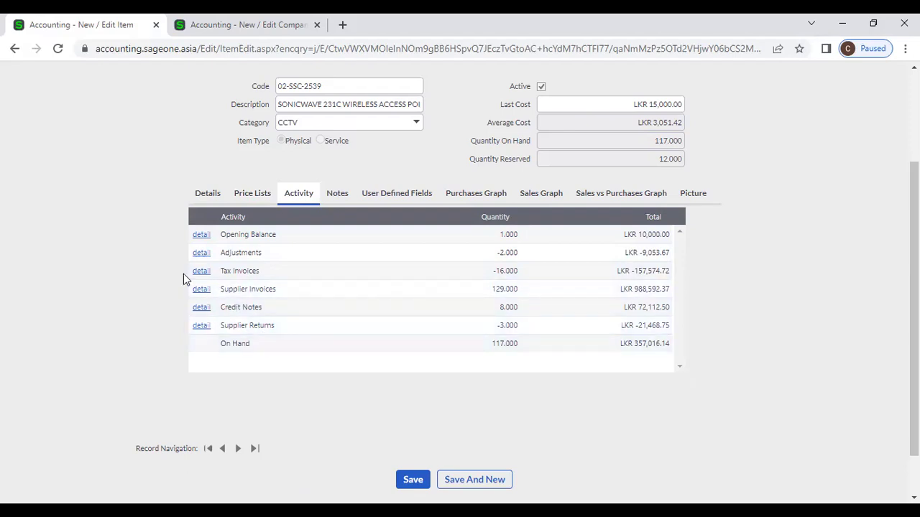
click(201, 273)
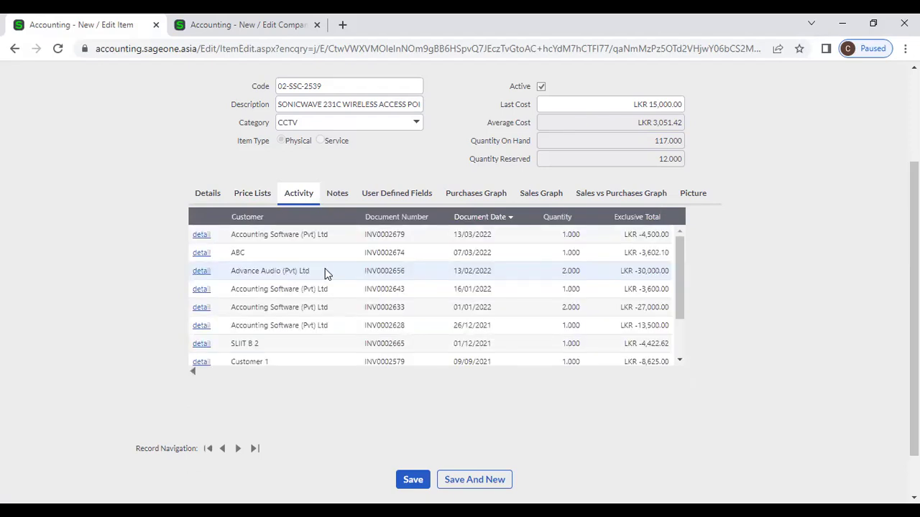
click(204, 236)
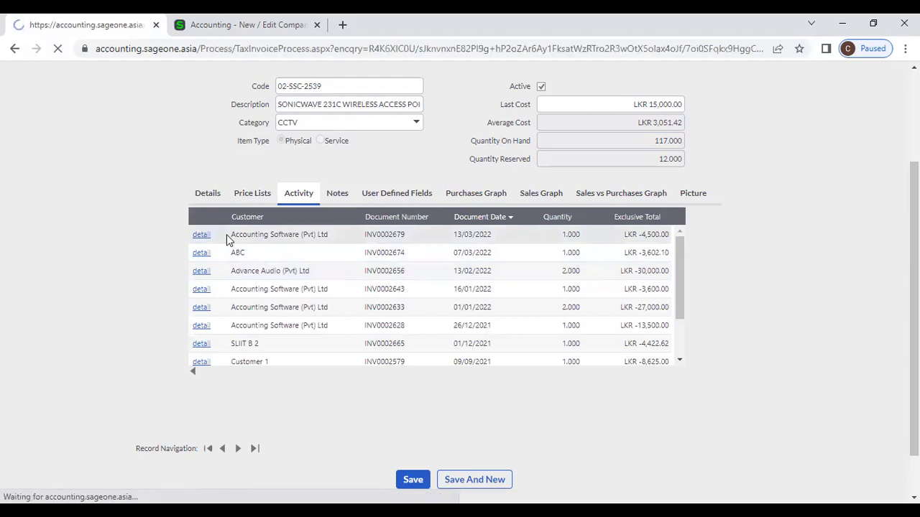
scroll(303, 308, down, 1)
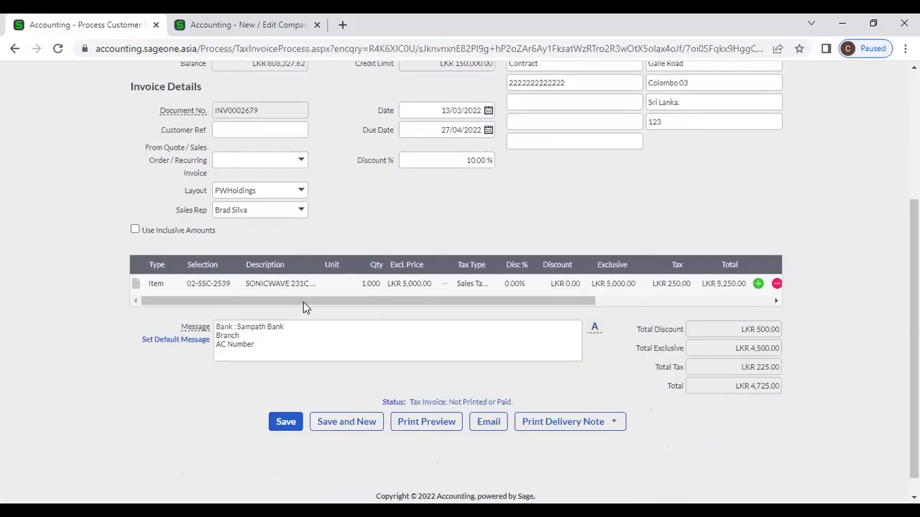
scroll(303, 307, up, 2)
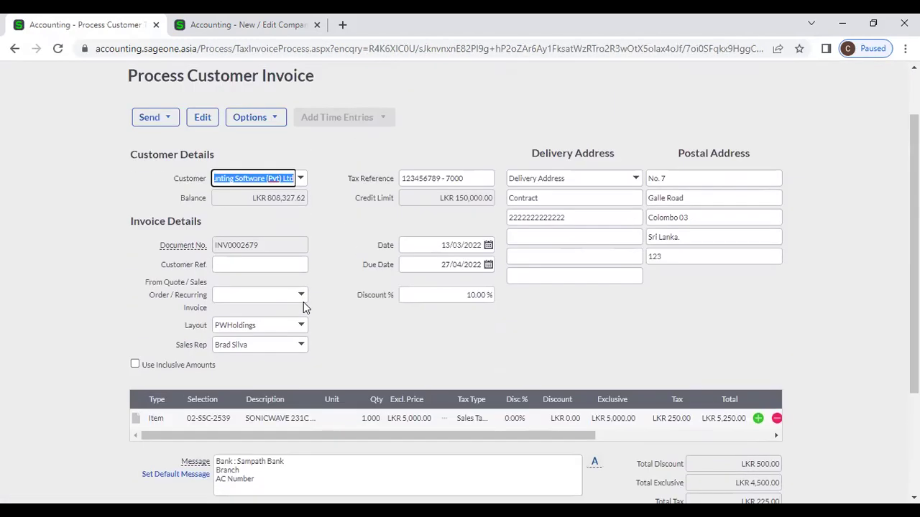
- Reopen item 02-SSC-2539 from the list of items, view its tax invoice activity and return to the activity summary
click(15, 51)
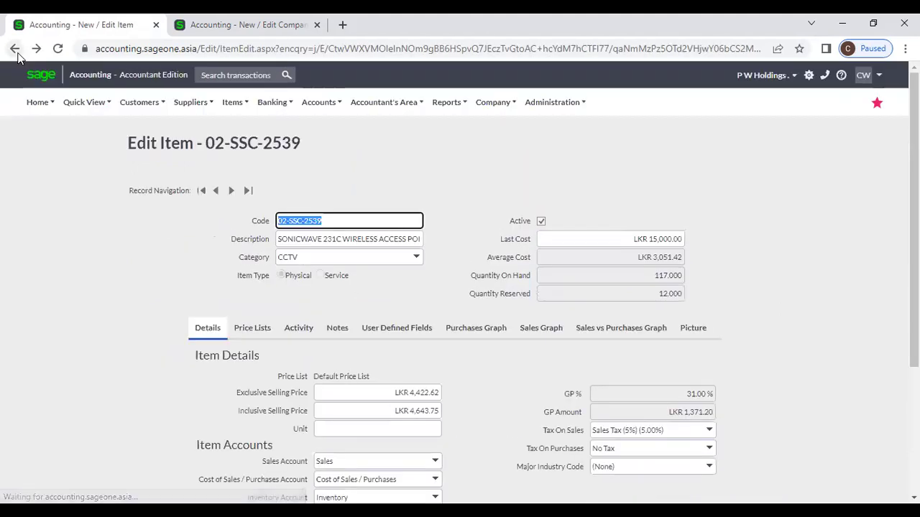
click(16, 50)
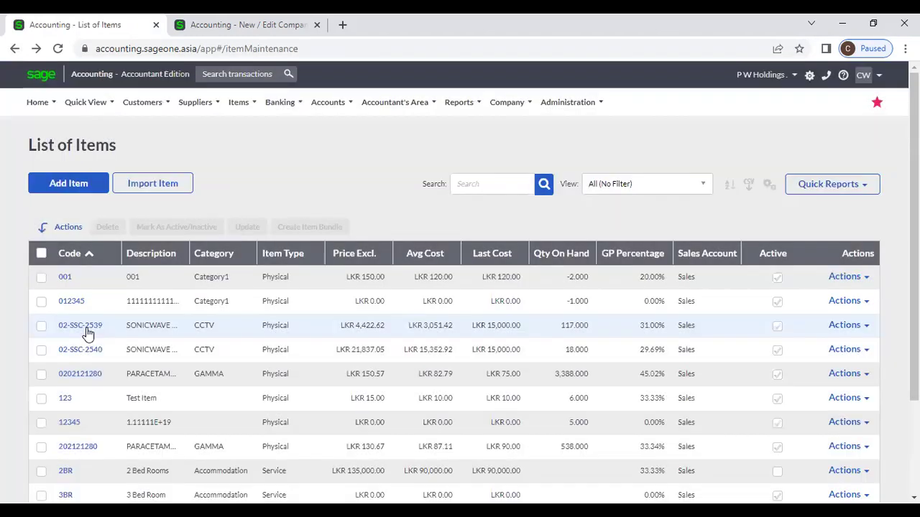
click(88, 328)
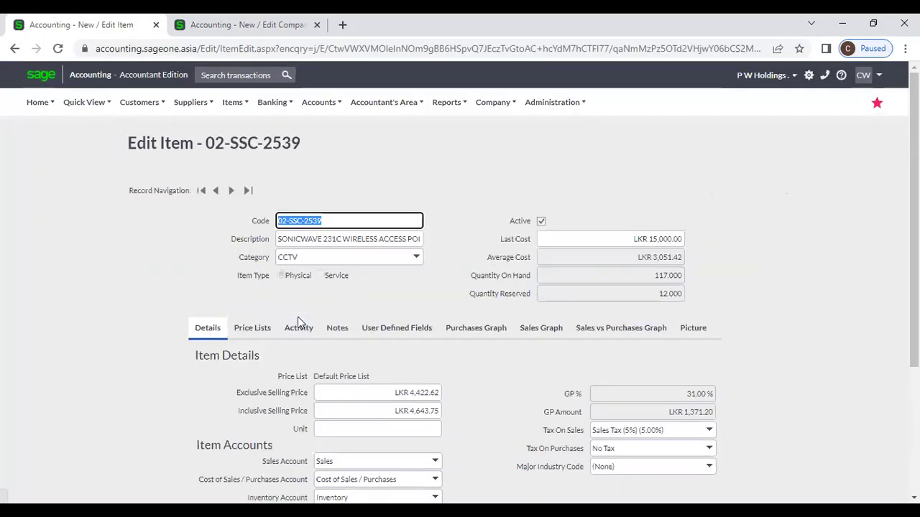
click(308, 328)
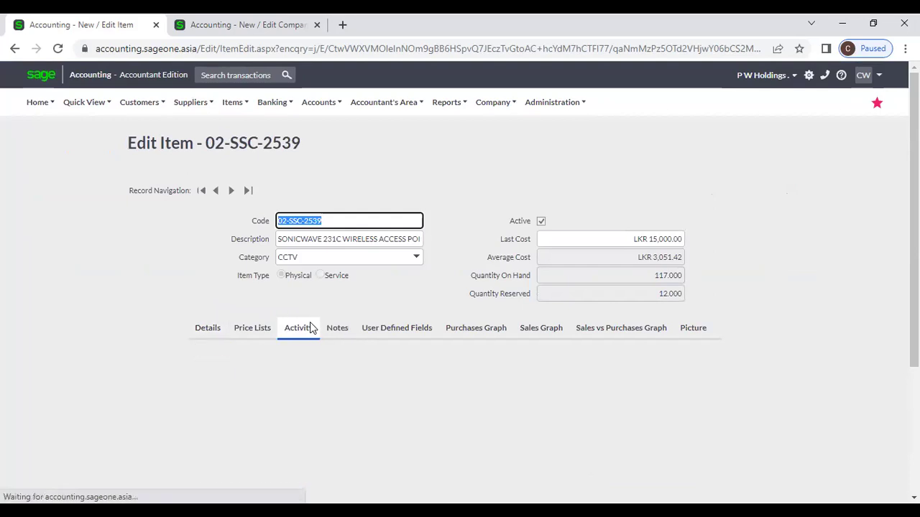
scroll(355, 303, down, 3)
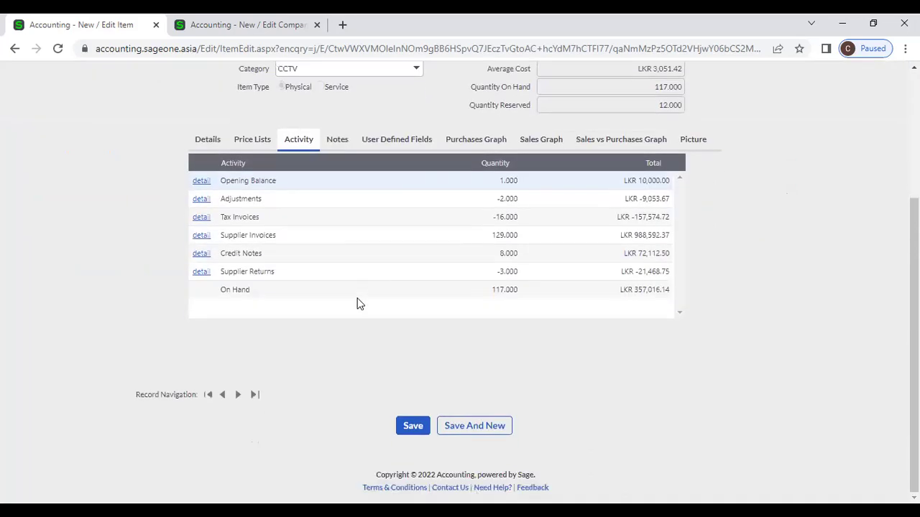
click(200, 217)
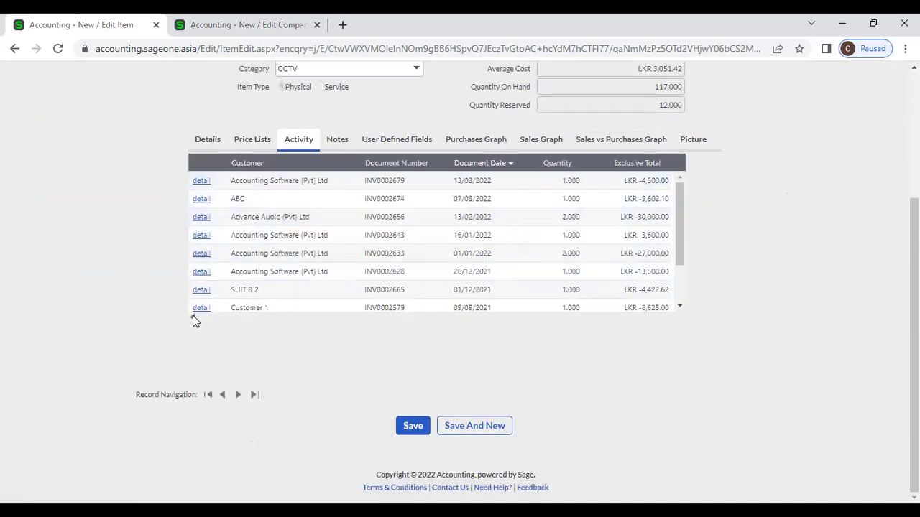
click(193, 321)
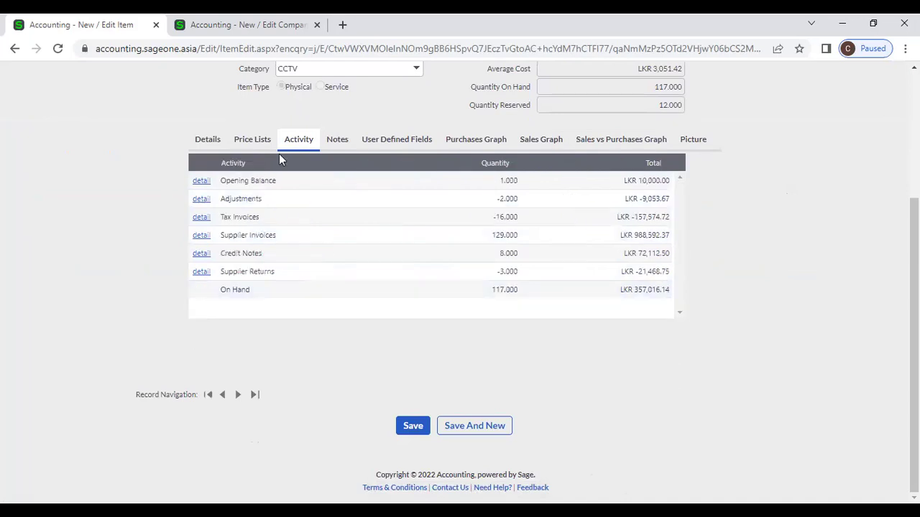
- View the item's notes and examine the action date, subject, note and attachment entries
click(335, 139)
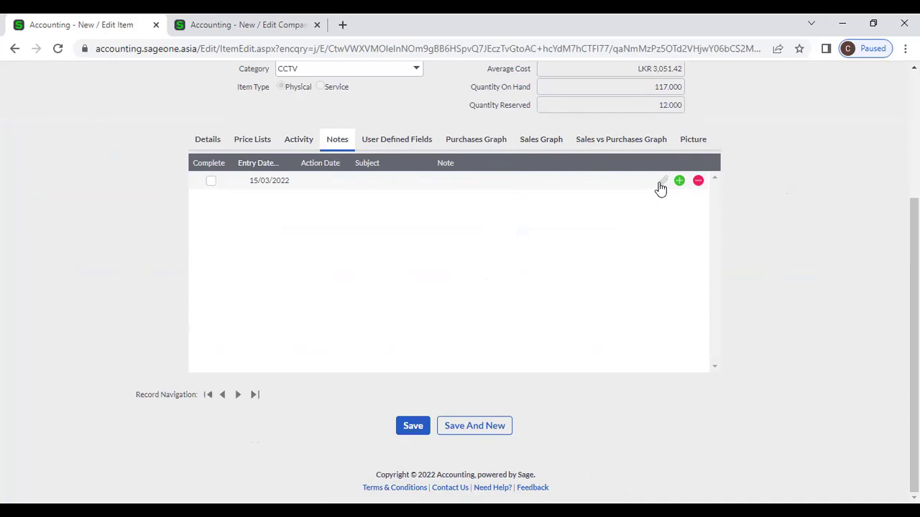
click(457, 184)
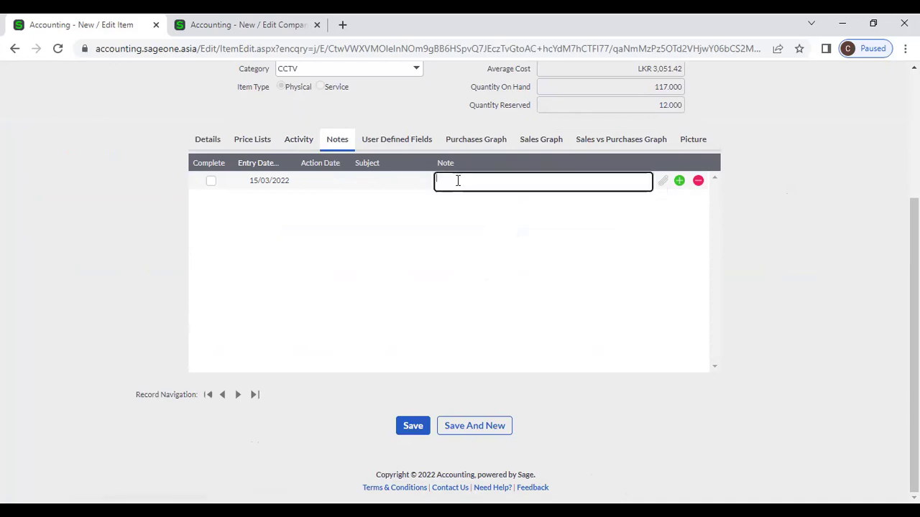
click(310, 183)
click(365, 182)
click(464, 184)
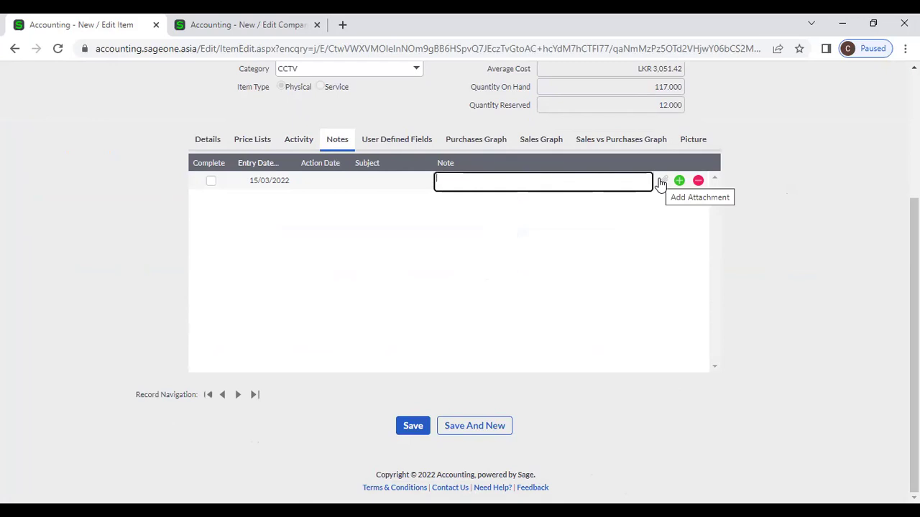
- Compare the item's user defined fields with the Item User Defined Fields in the company settings
click(373, 141)
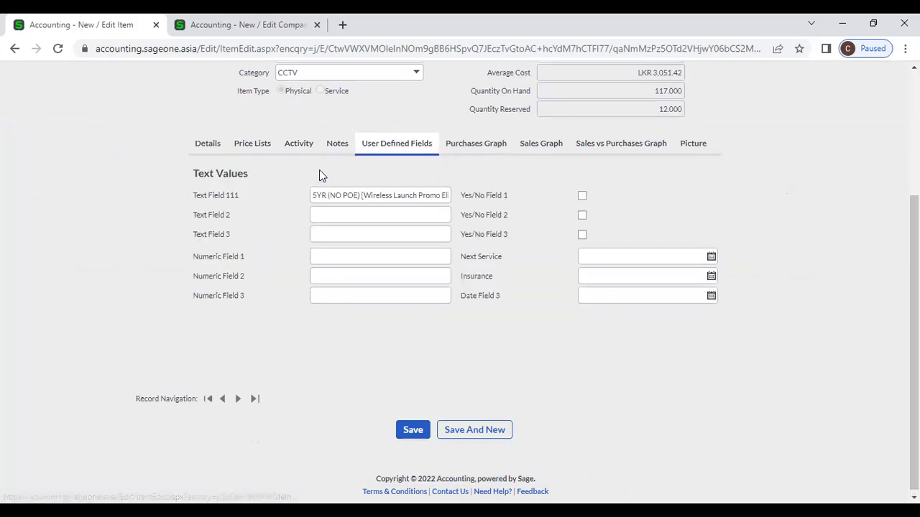
scroll(215, 195, up, 1)
click(210, 205)
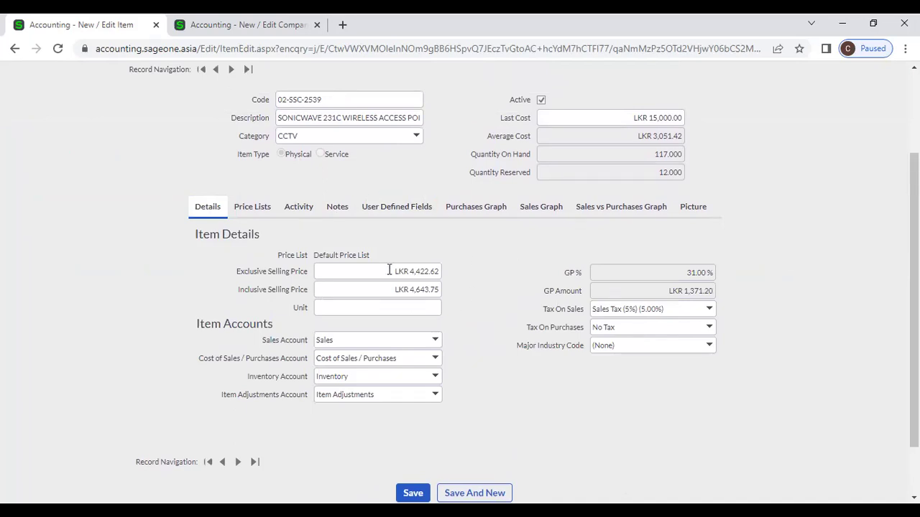
click(387, 212)
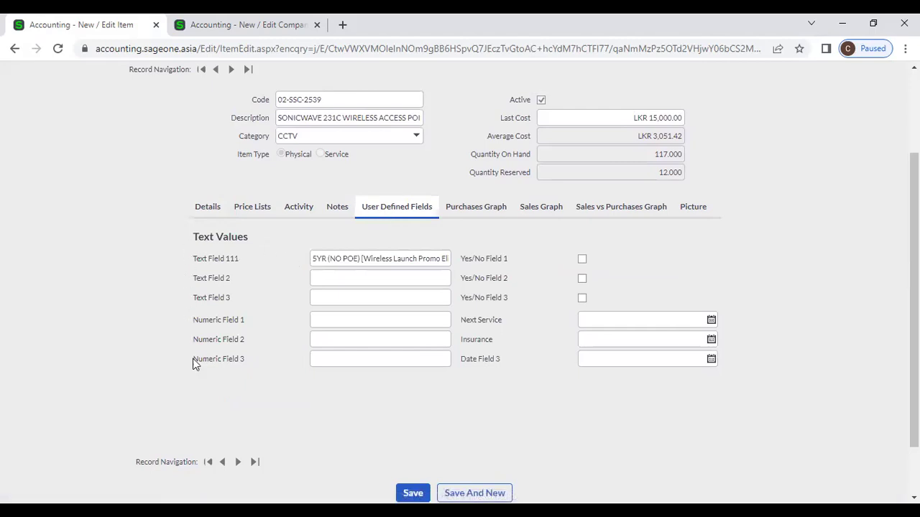
click(213, 25)
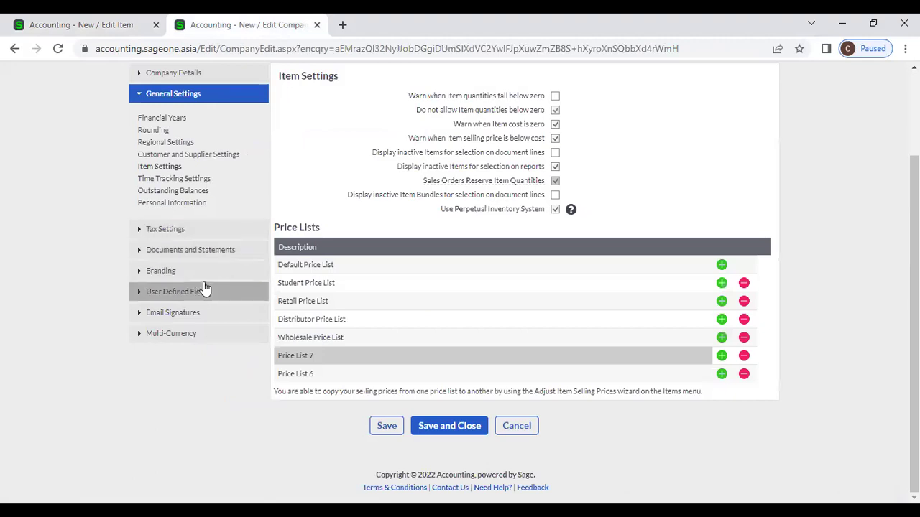
click(204, 289)
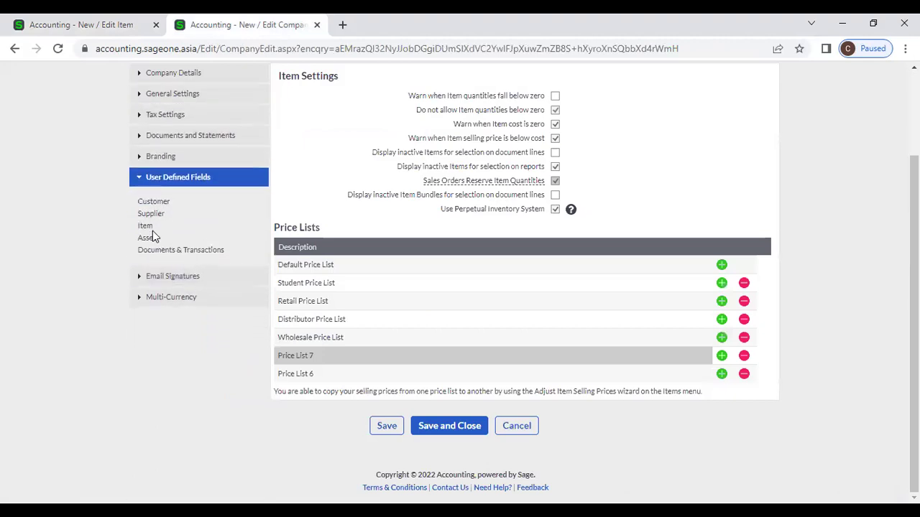
click(146, 226)
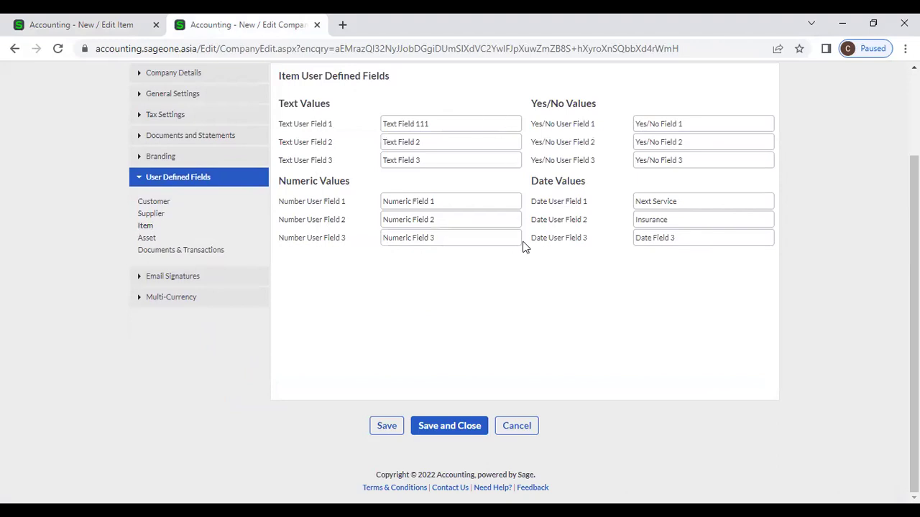
- Return to item 02-SSC-2539 and view its purchases graph
click(89, 26)
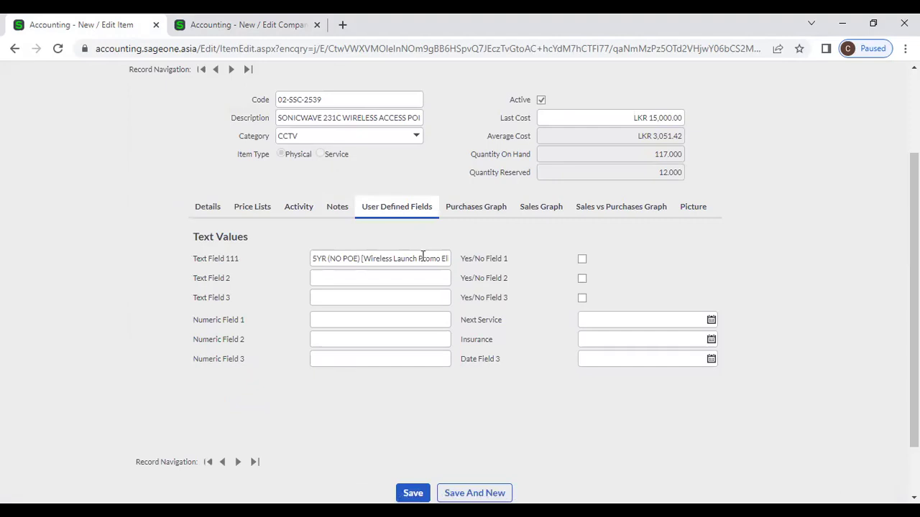
click(472, 210)
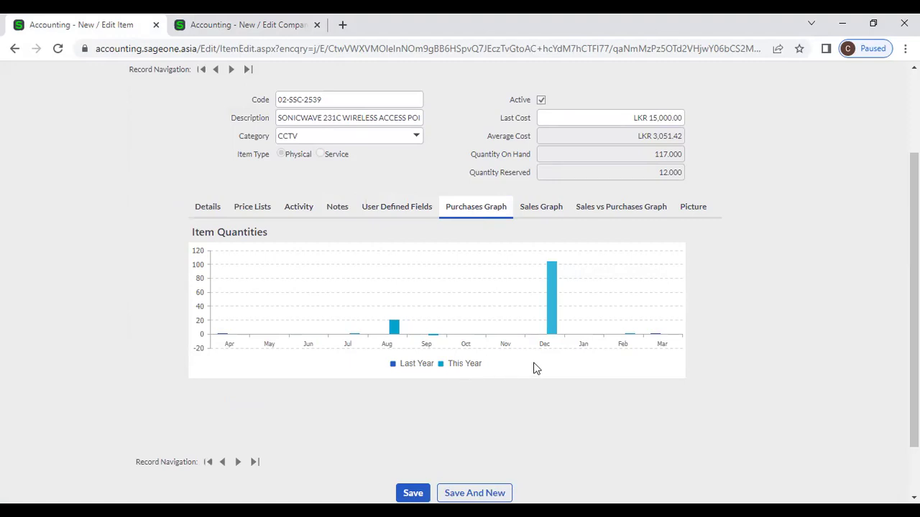
- View the item's sales graph, sales versus purchases graph and picture upload options
click(545, 209)
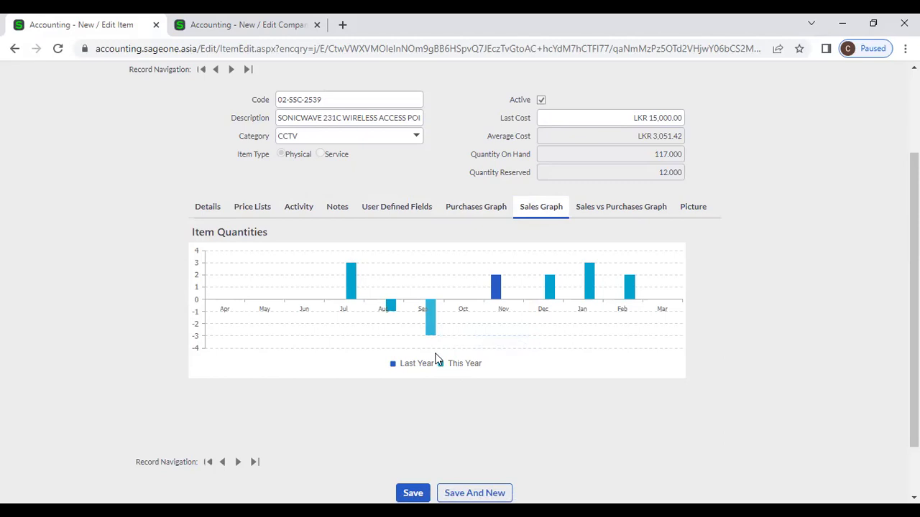
click(604, 211)
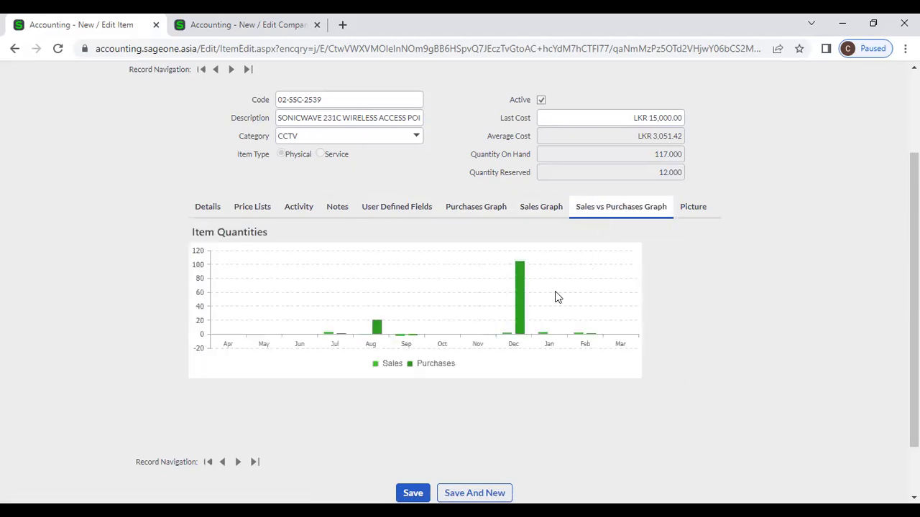
click(692, 209)
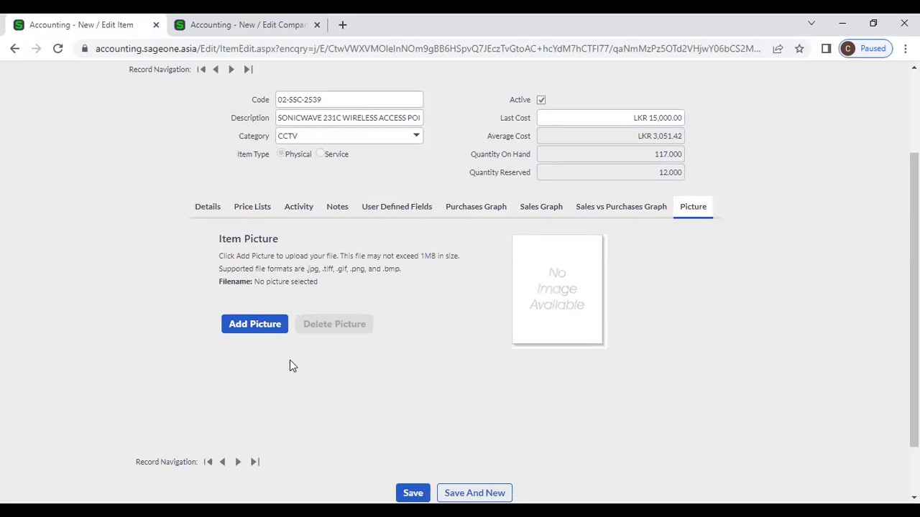
- Review the item's details, price lists, activity, notes and user defined fields once more
click(210, 207)
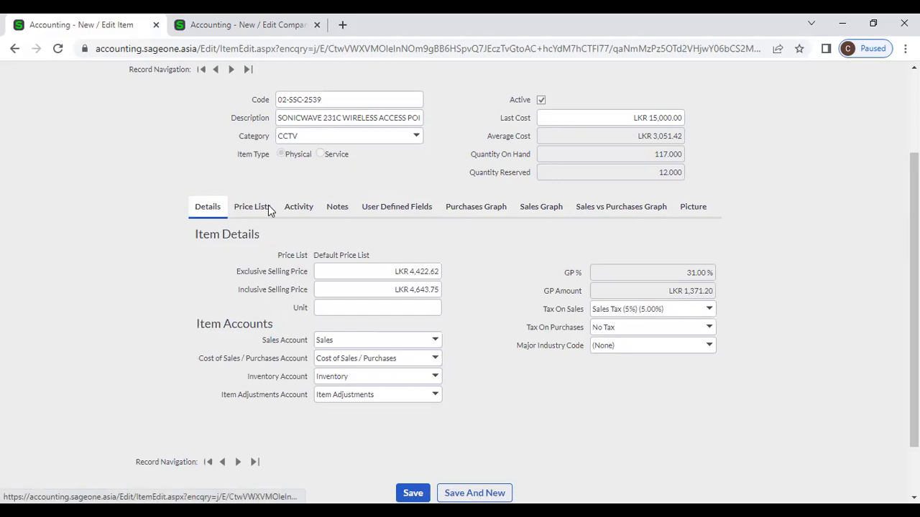
click(306, 208)
click(329, 210)
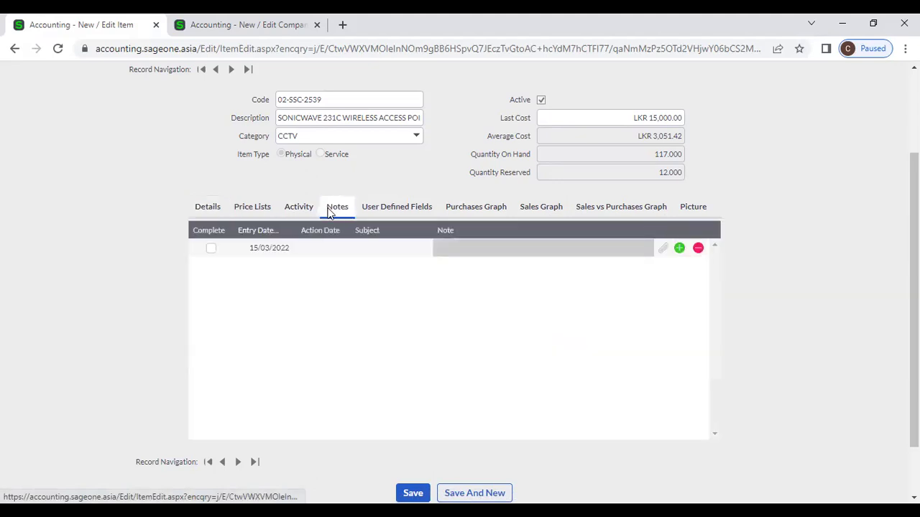
click(210, 208)
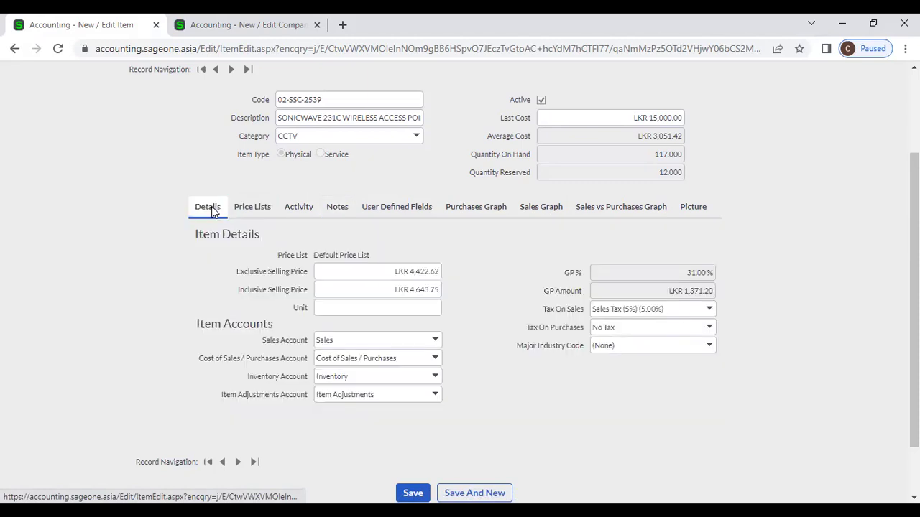
click(252, 207)
click(329, 210)
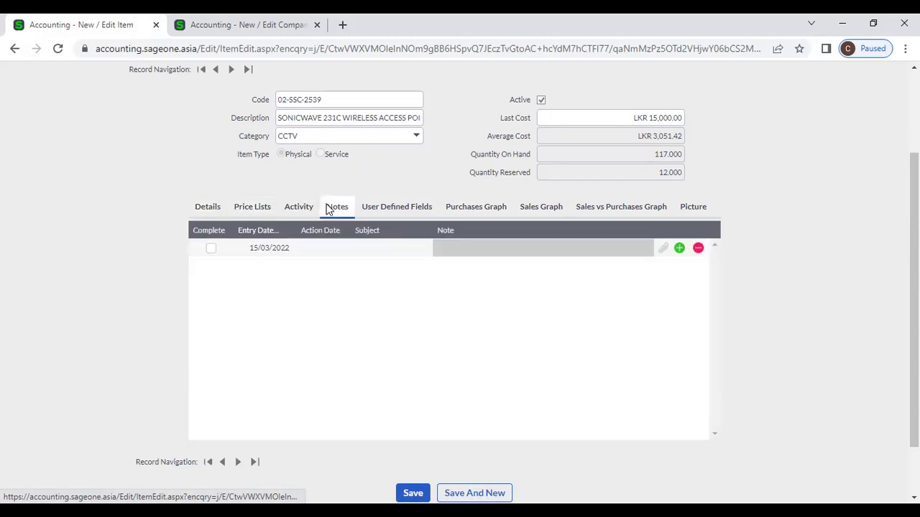
click(394, 212)
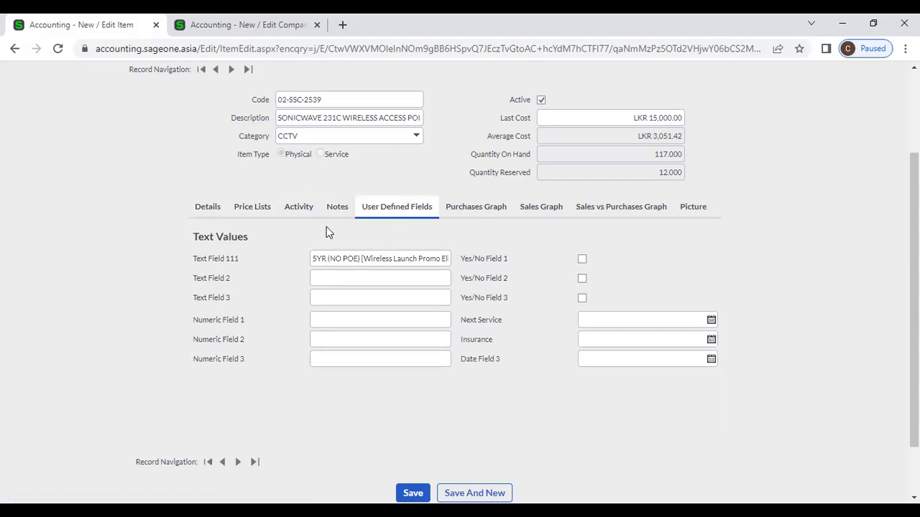
- Review the item's purchases graph and its sales versus purchases graph again
click(298, 212)
click(462, 213)
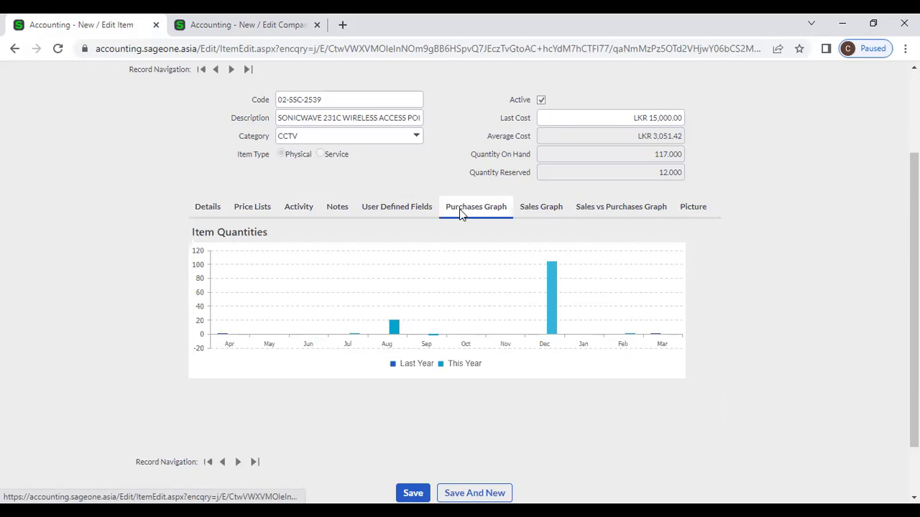
click(589, 213)
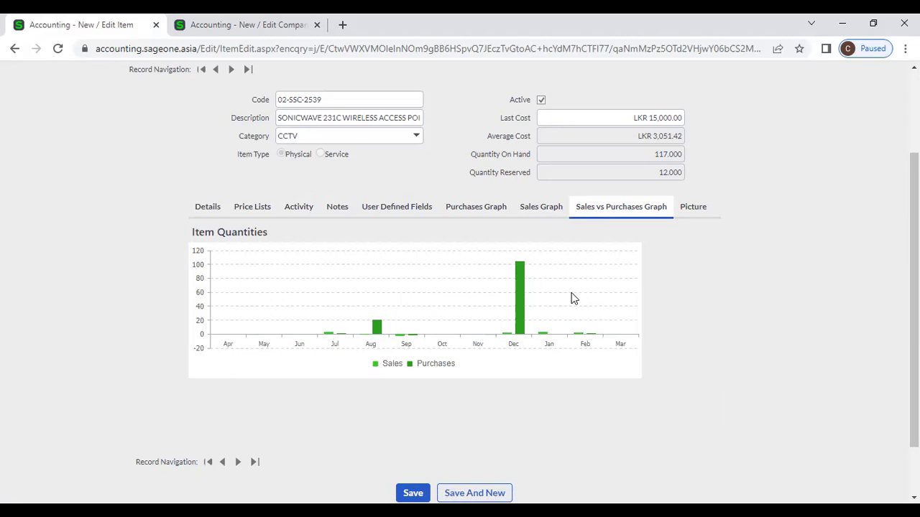
scroll(569, 297, up, 1)
scroll(569, 298, down, 2)
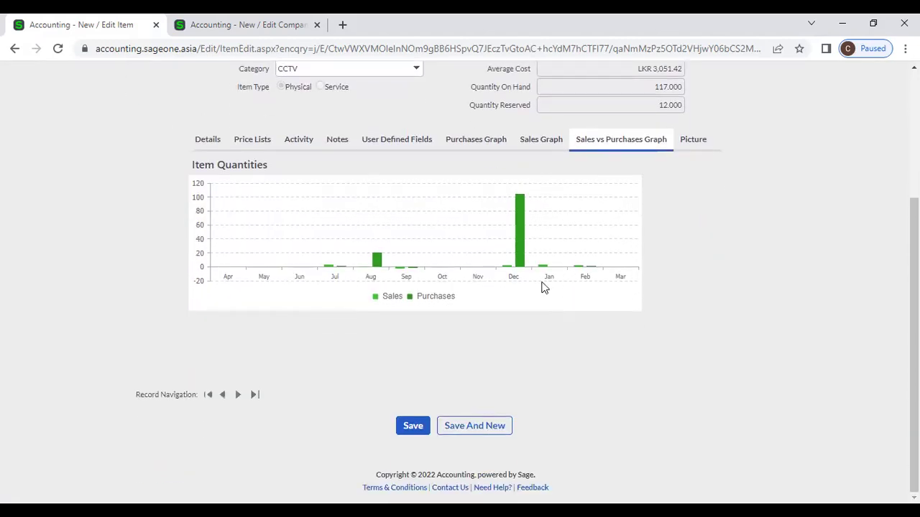
- Return to the details of item 02-SSC-2539 and save the item
click(196, 146)
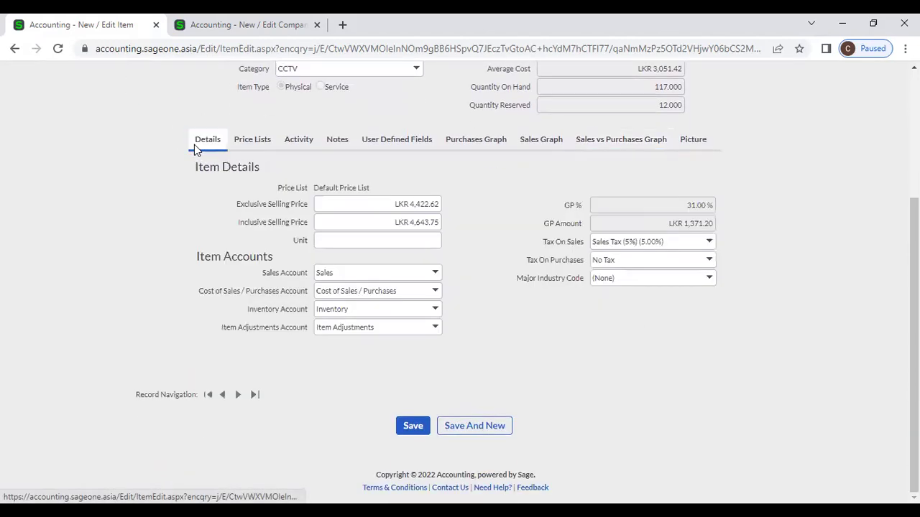
click(413, 430)
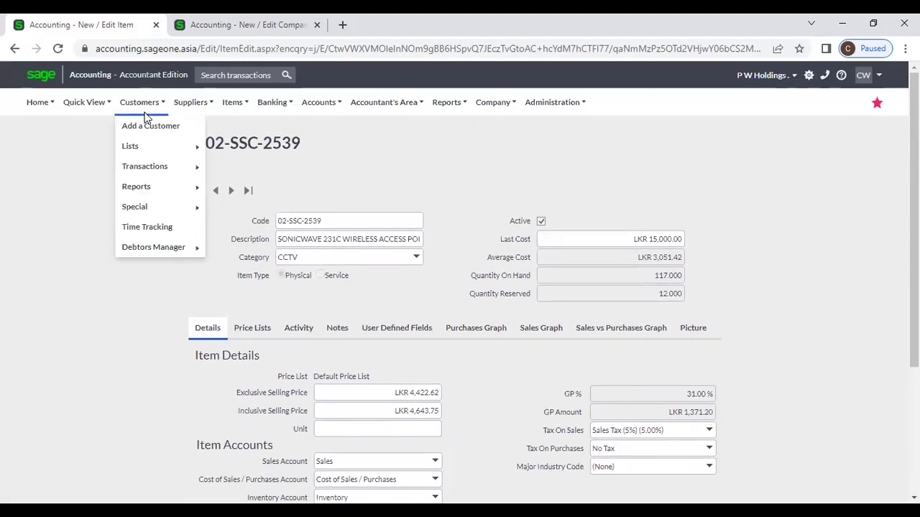
- Start a new item, set its type to Service and examine the details and item accounts for a service
click(235, 134)
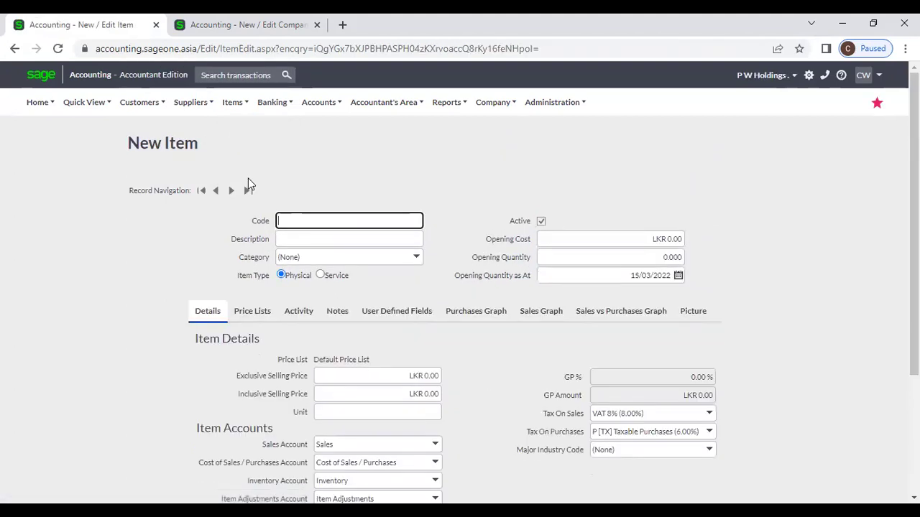
click(321, 275)
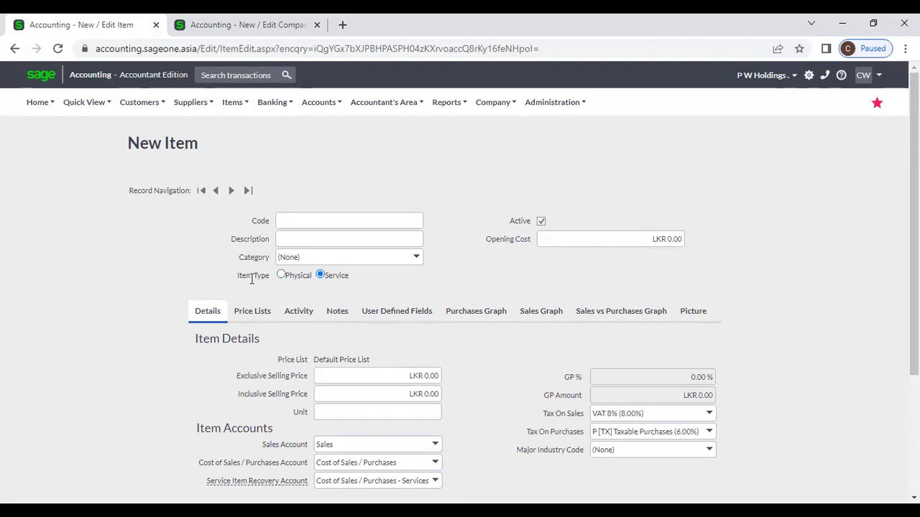
scroll(321, 288, down, 1)
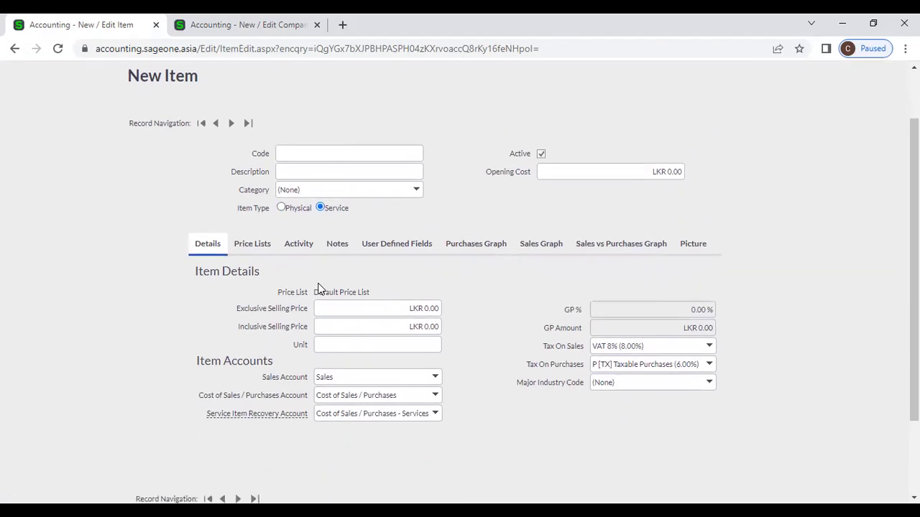
scroll(319, 290, down, 2)
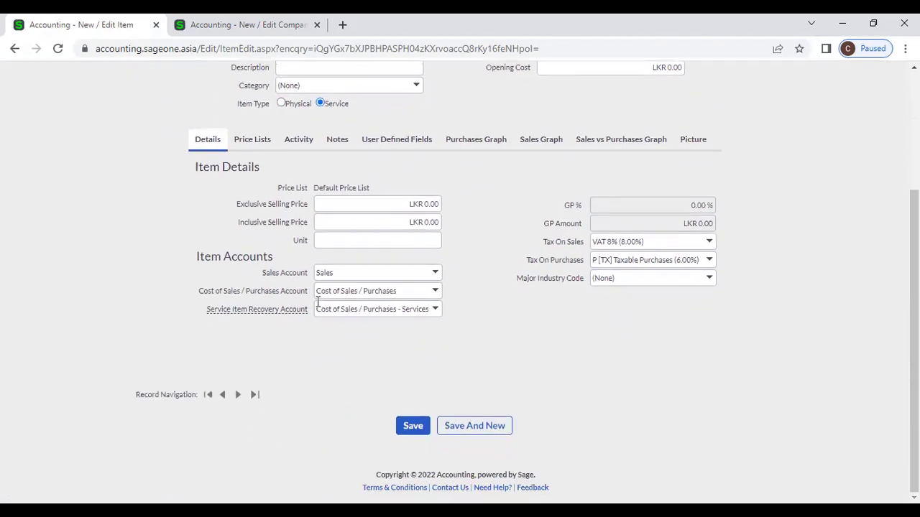
scroll(317, 302, up, 5)
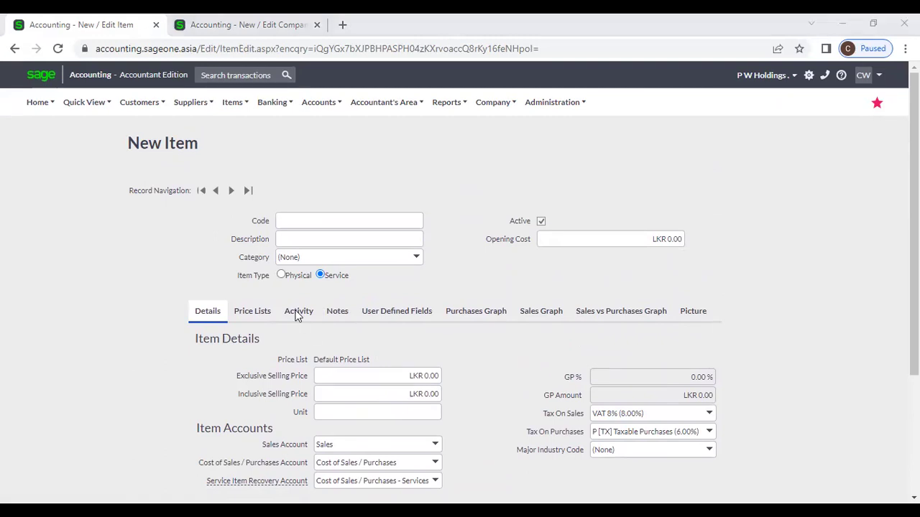
- Open the list of items and check how many items it holds
mouse_move(234, 118)
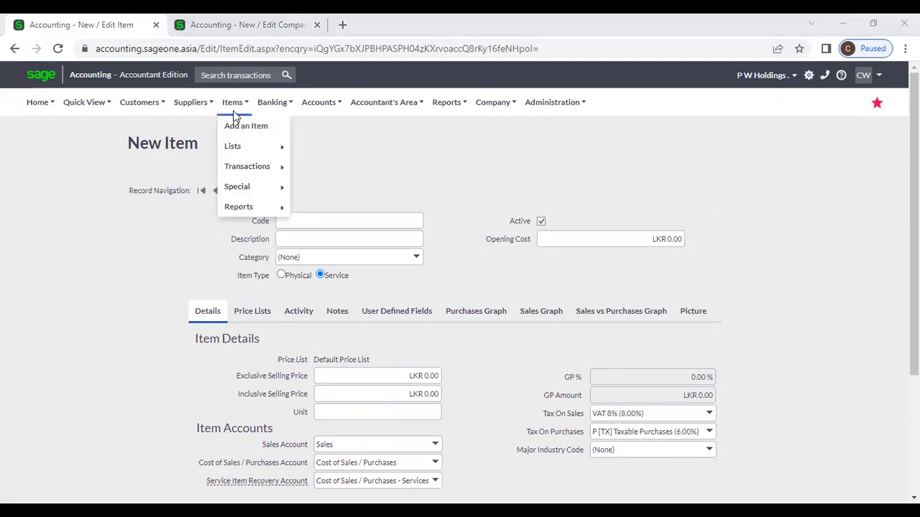
mouse_move(236, 146)
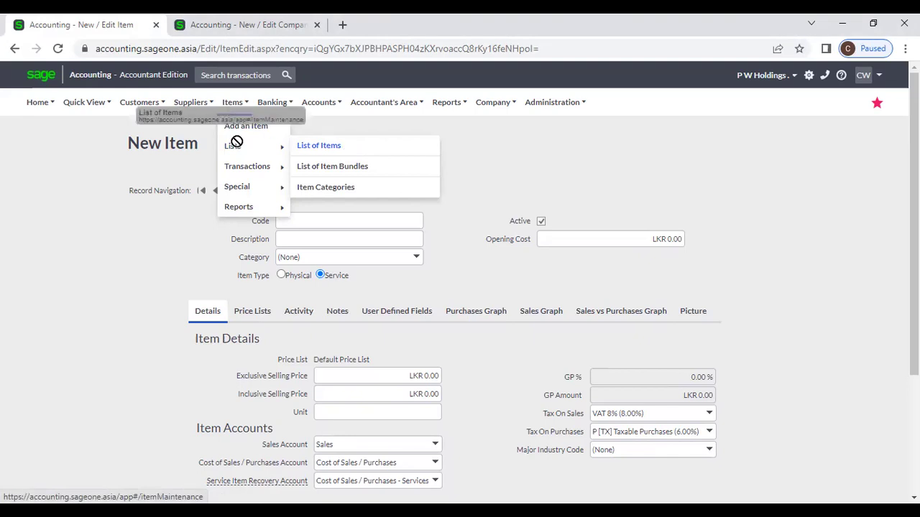
click(323, 151)
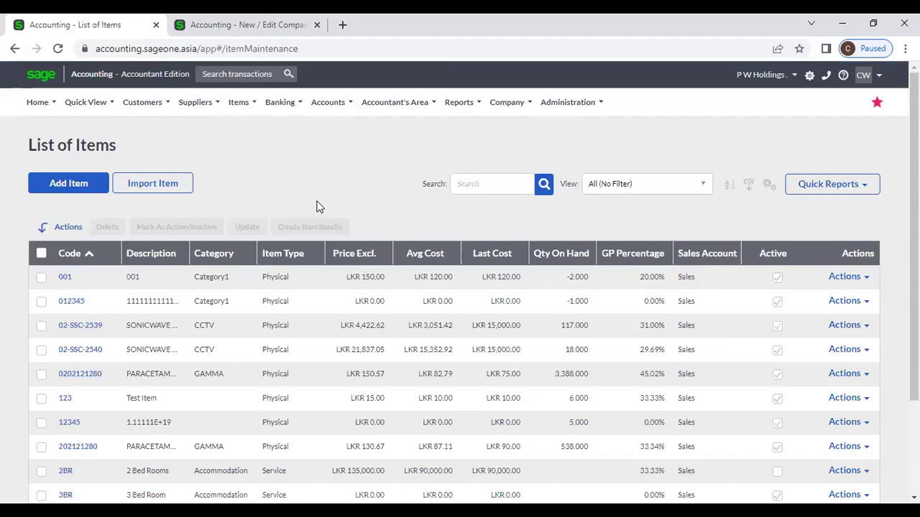
scroll(332, 259, down, 3)
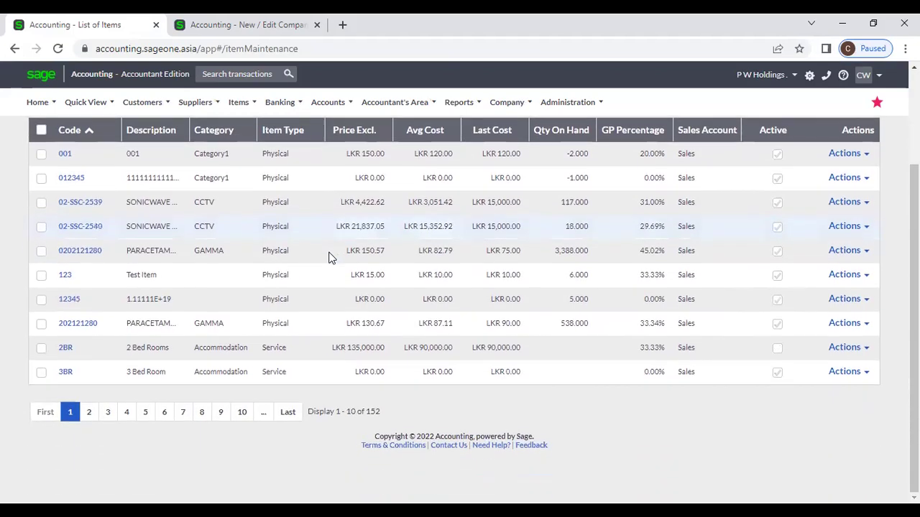
drag(382, 415, 339, 413)
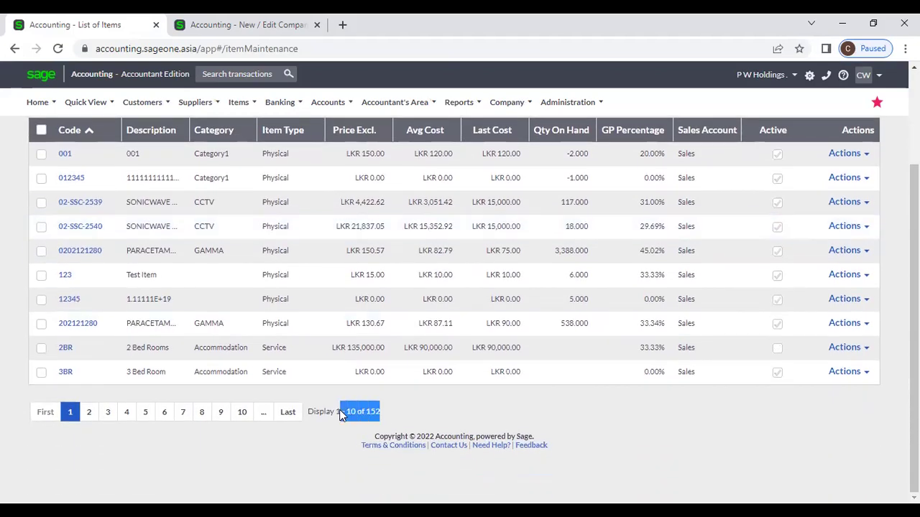
click(463, 423)
scroll(513, 400, up, 3)
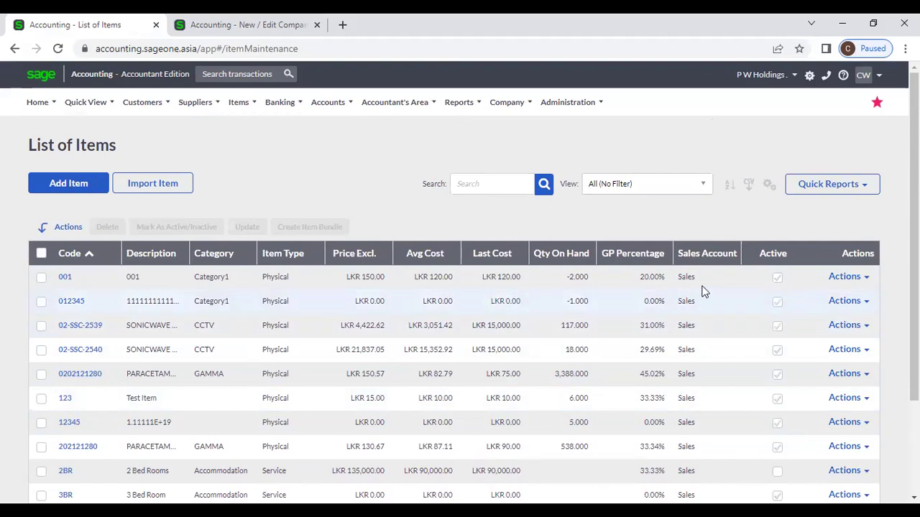
- Examine the columns and user defined fields available for customising the item grid, leaving without saving
click(774, 193)
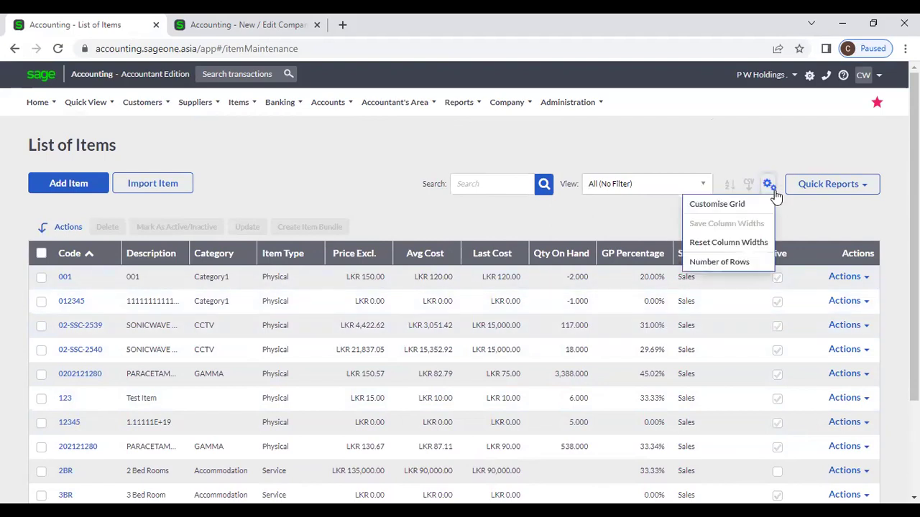
click(746, 205)
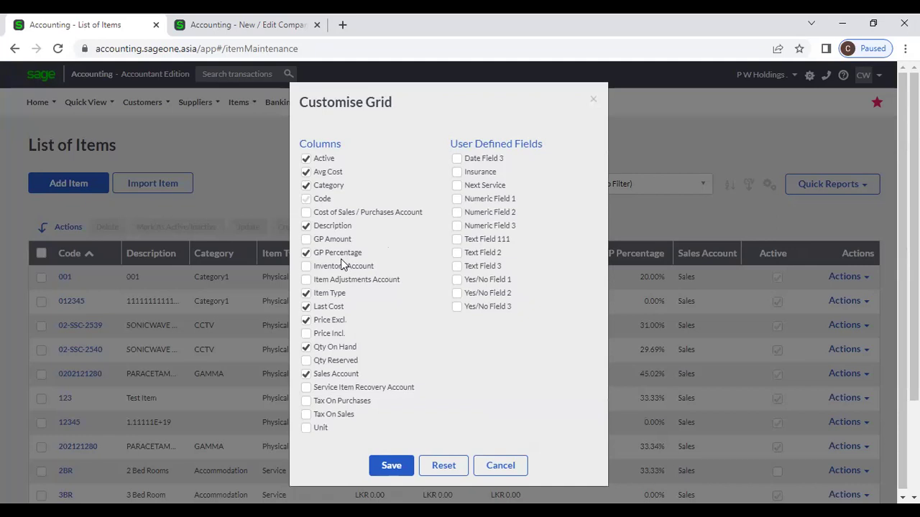
click(499, 466)
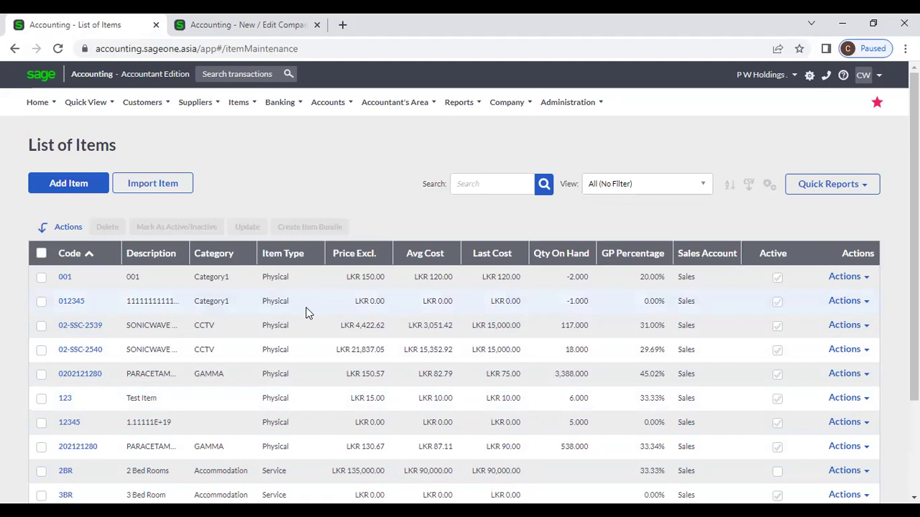
- Sort the items by exclusive price in ascending and descending order, and restore the ascending sort by code
click(355, 253)
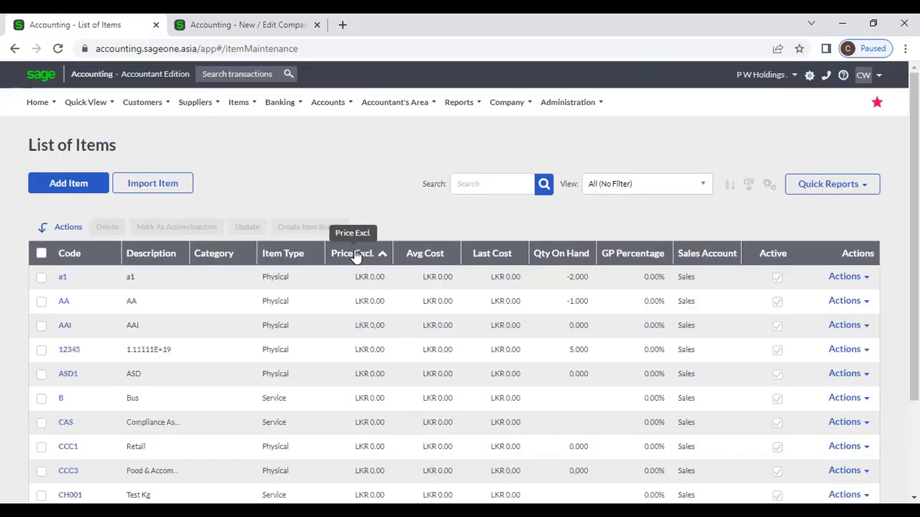
click(354, 254)
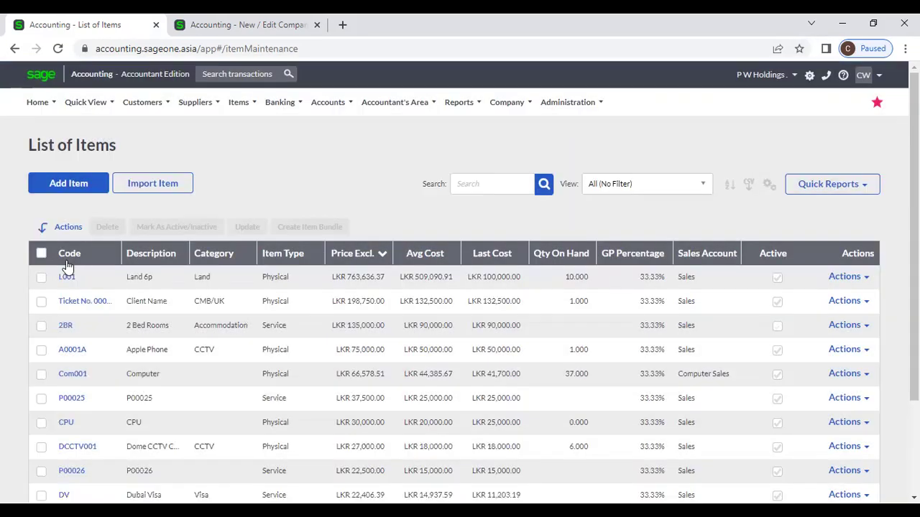
click(66, 256)
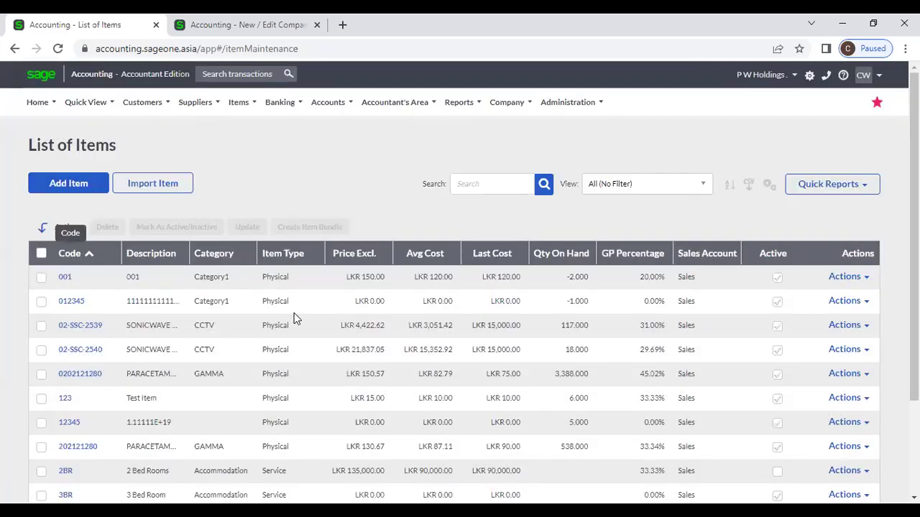
- Search the list of items for "Sage" and clear the search to show all items again
click(475, 185)
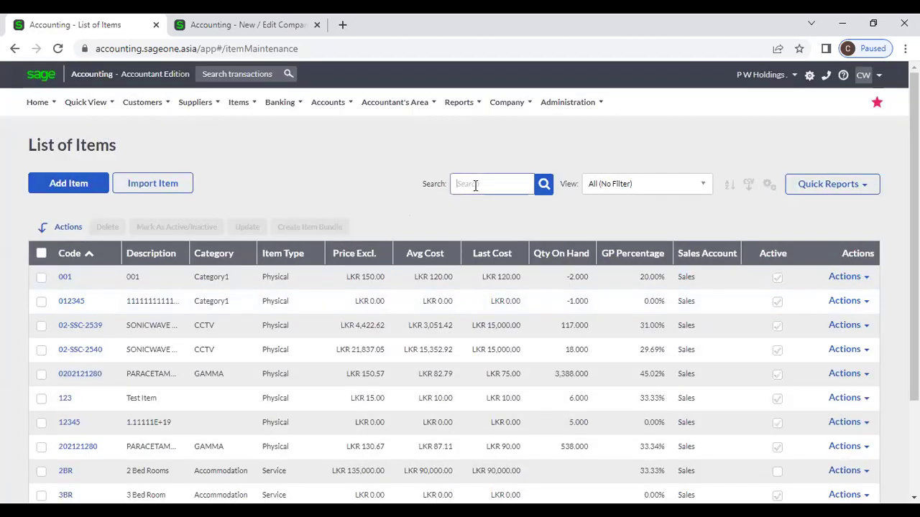
text(Sage)
key(Return)
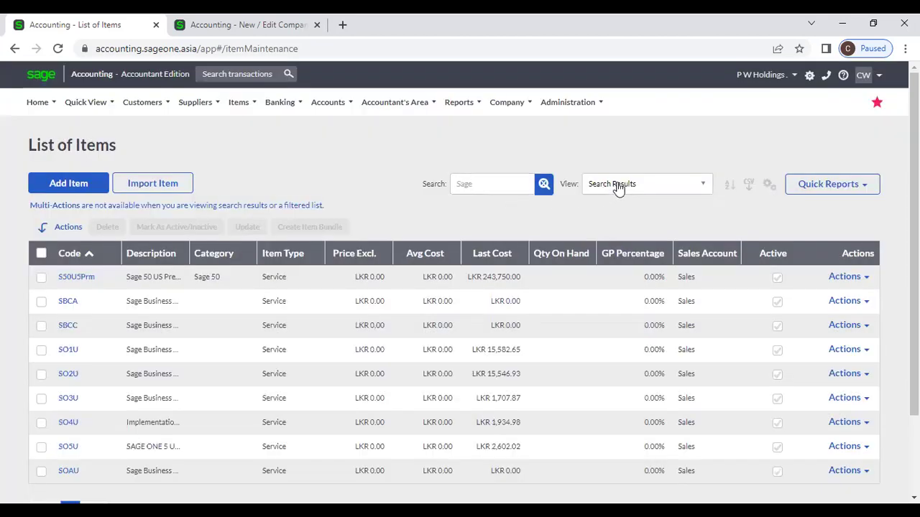
click(544, 185)
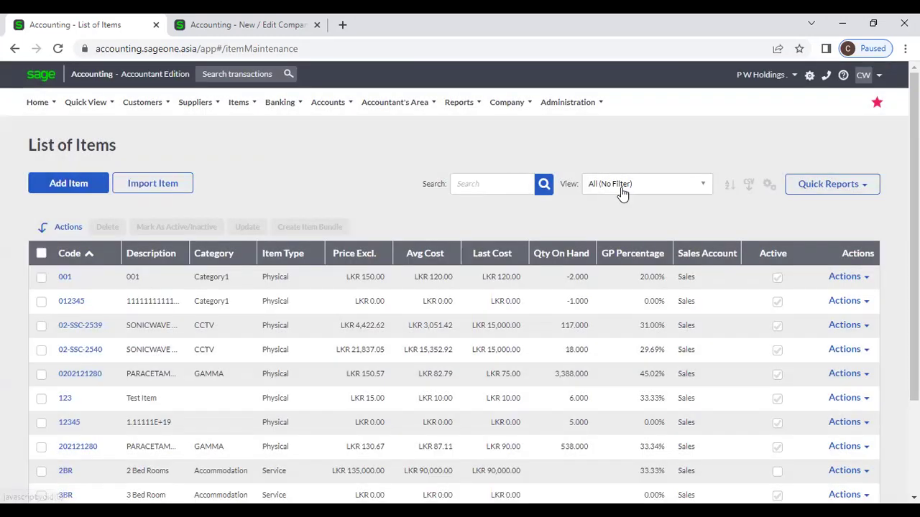
- Check the view filters available for the list of items, keeping All (No Filter)
click(622, 188)
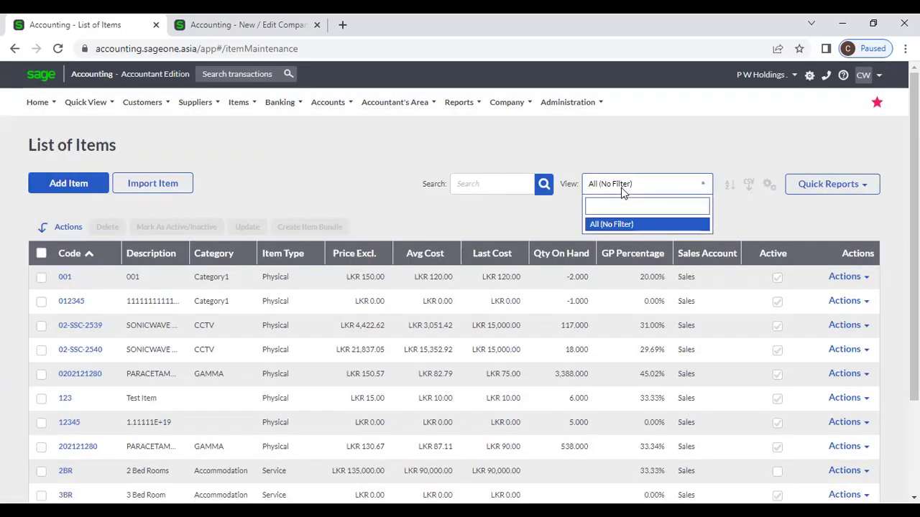
click(736, 206)
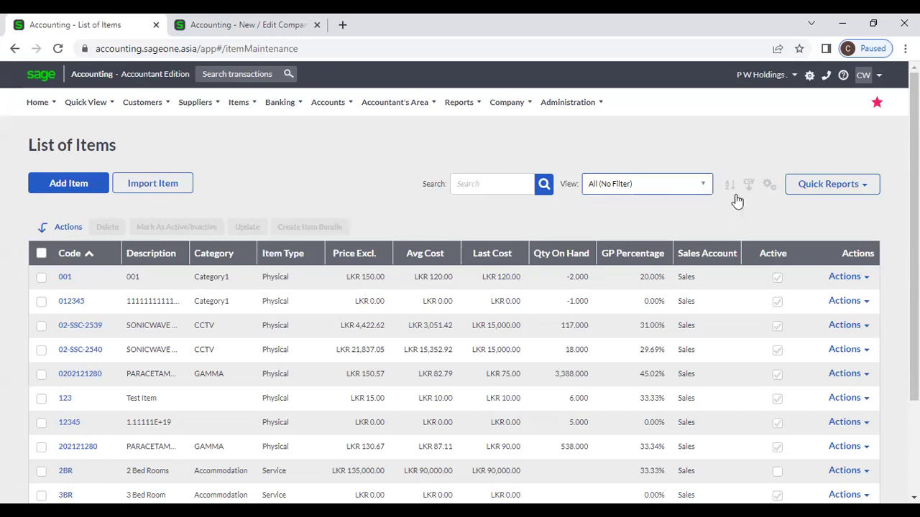
- Sort the items on multiple levels by Avg Cost and Last Cost, smallest to largest, and restore the ascending sort by code
click(732, 189)
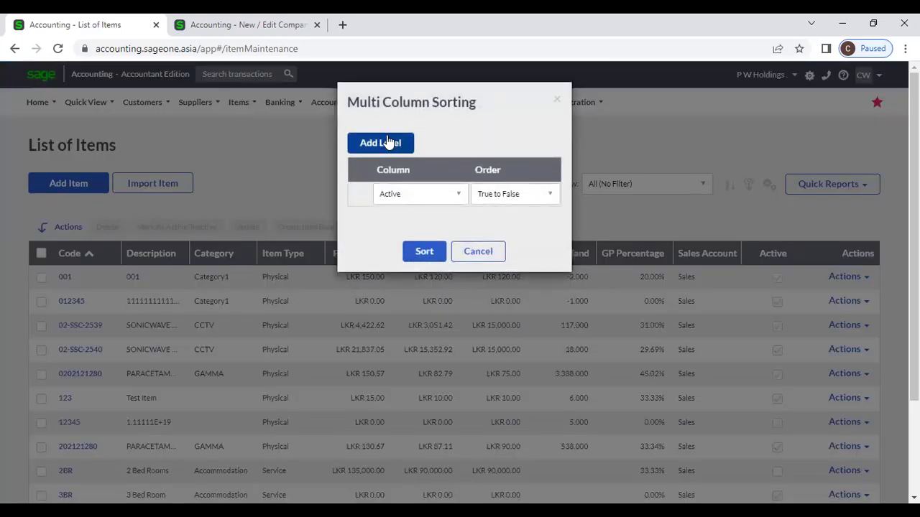
click(386, 142)
click(387, 142)
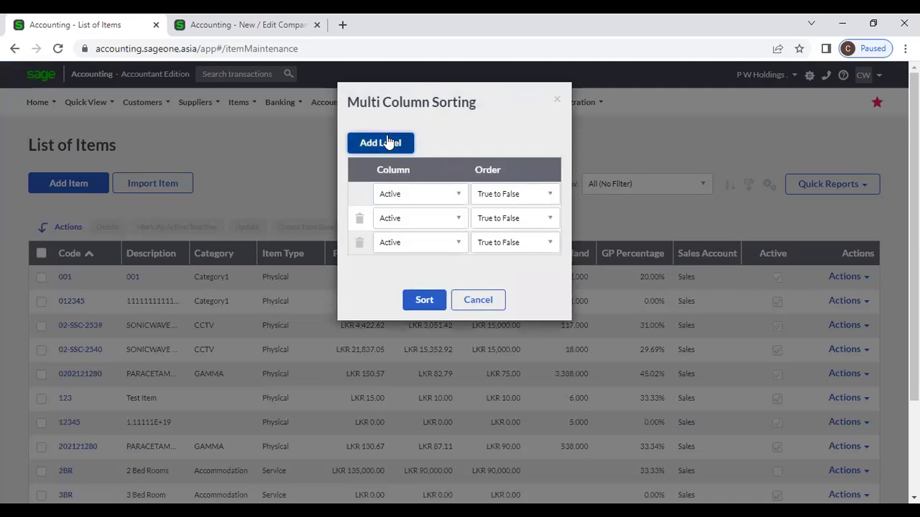
click(425, 195)
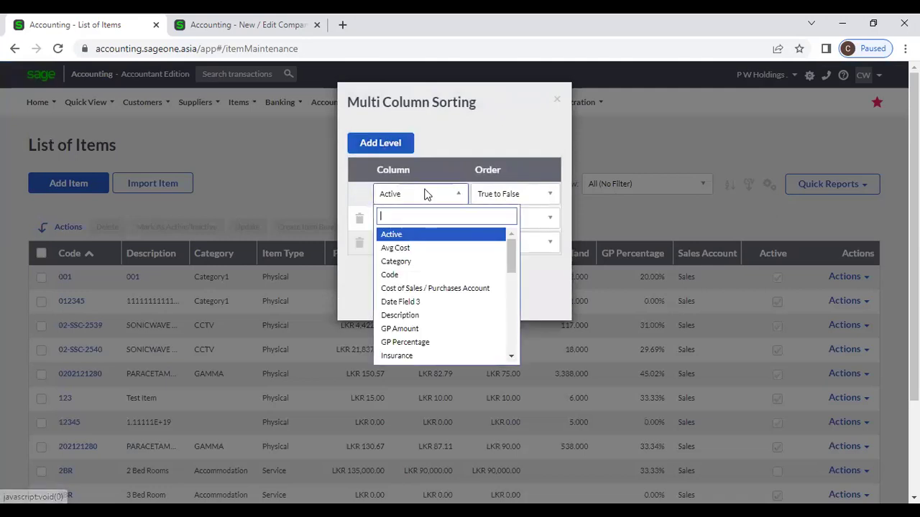
click(428, 248)
click(430, 219)
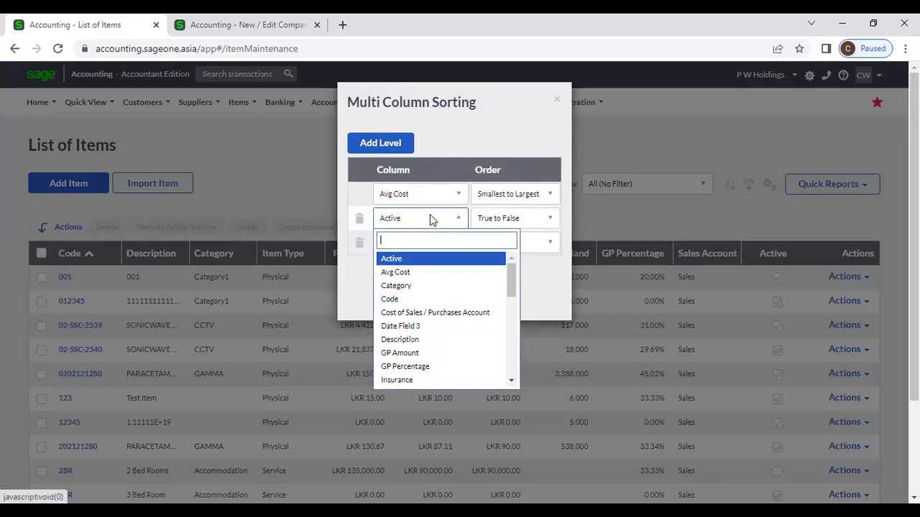
scroll(417, 363, down, 1)
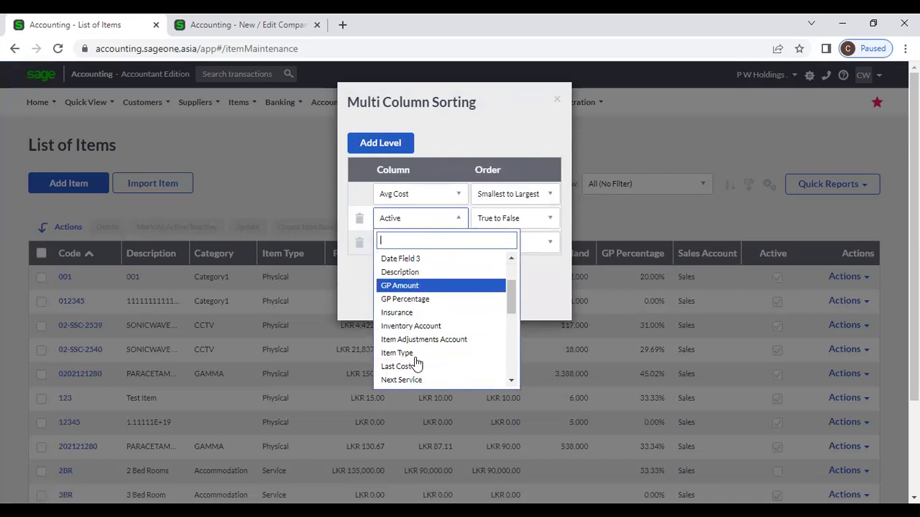
click(413, 366)
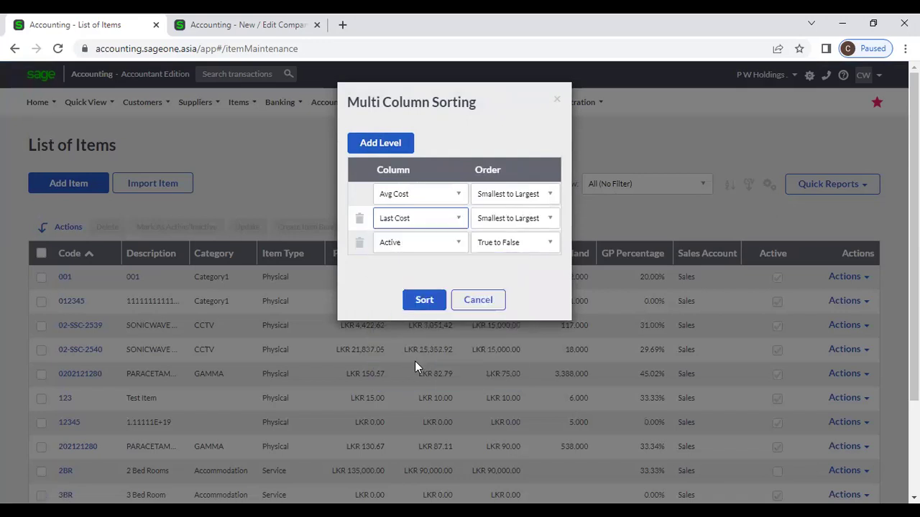
click(422, 302)
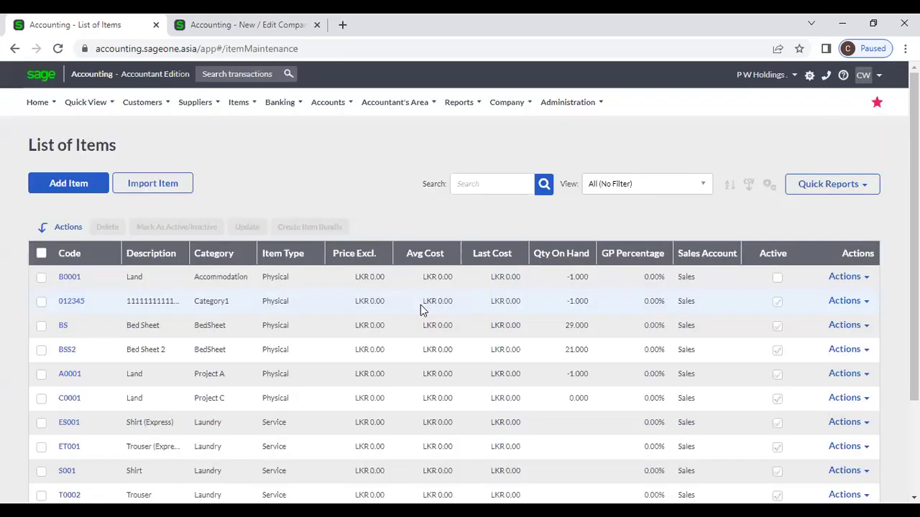
click(85, 251)
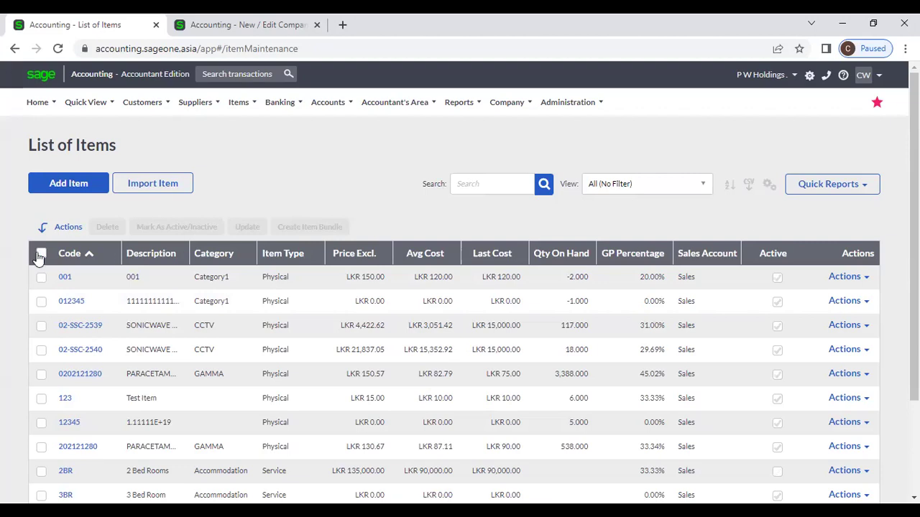
- Select items 001 and 012345 and try switching off their active status, leaving without saving
click(41, 277)
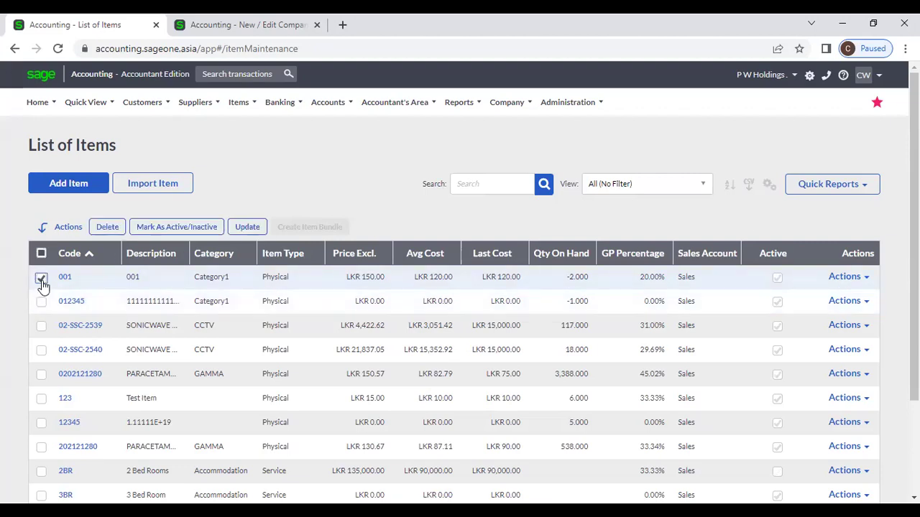
click(41, 278)
click(41, 277)
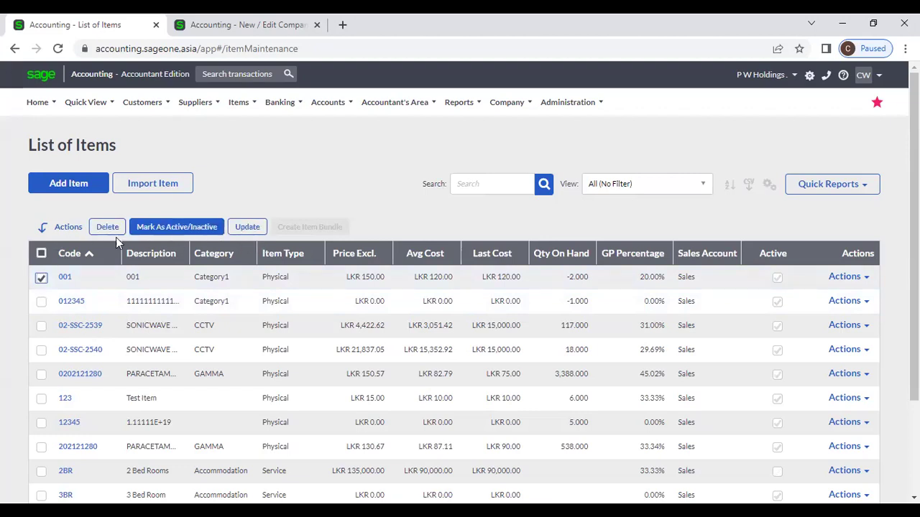
click(40, 303)
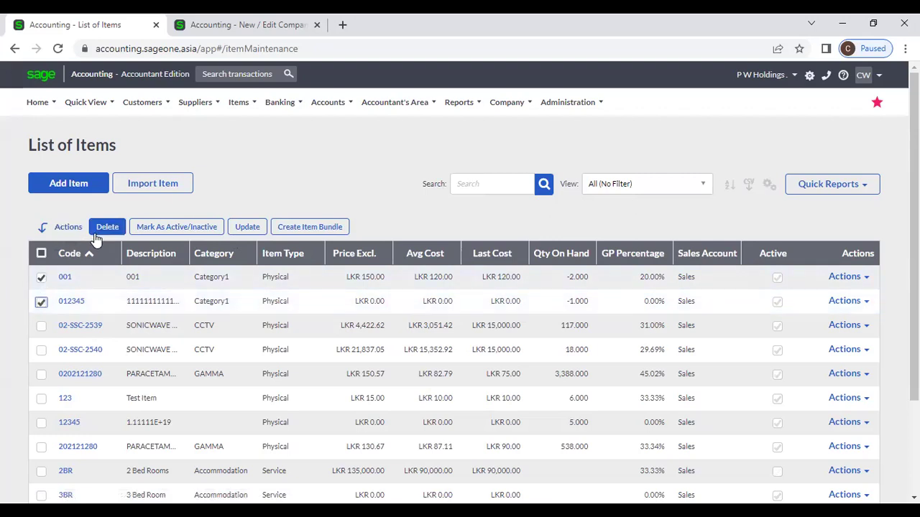
click(133, 230)
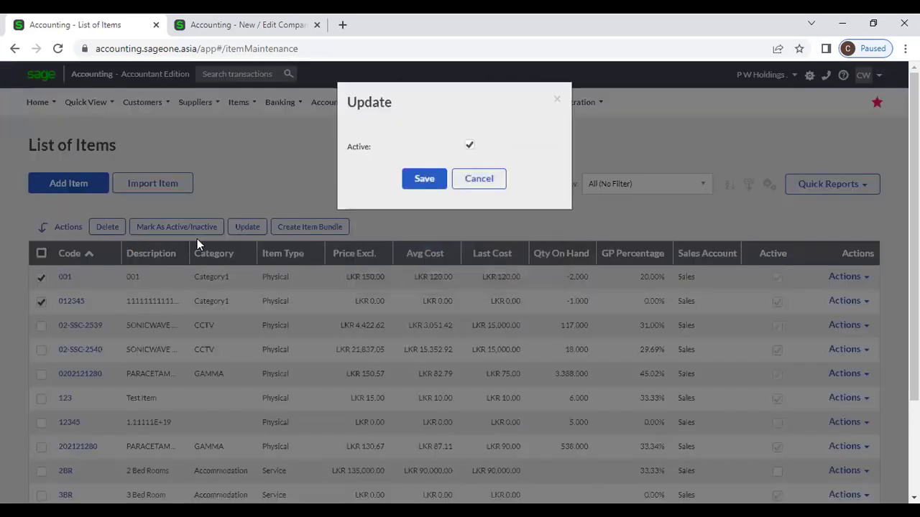
click(470, 147)
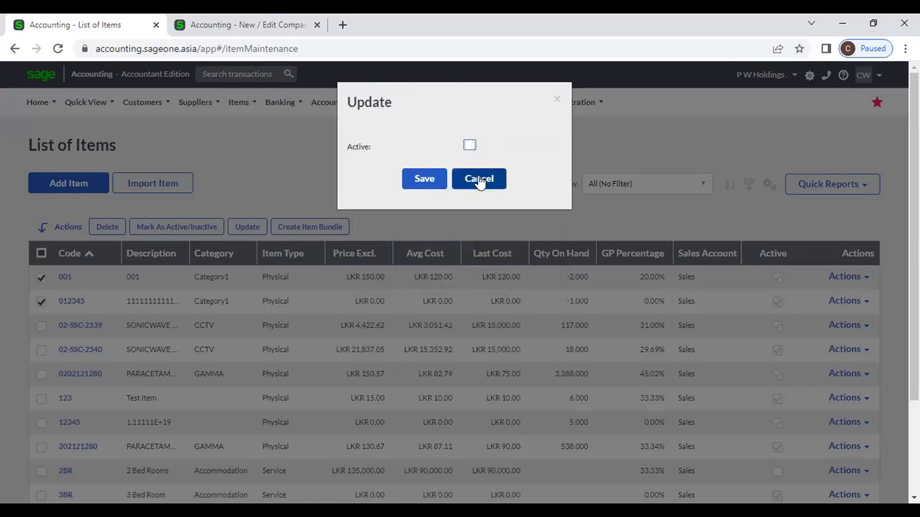
click(478, 179)
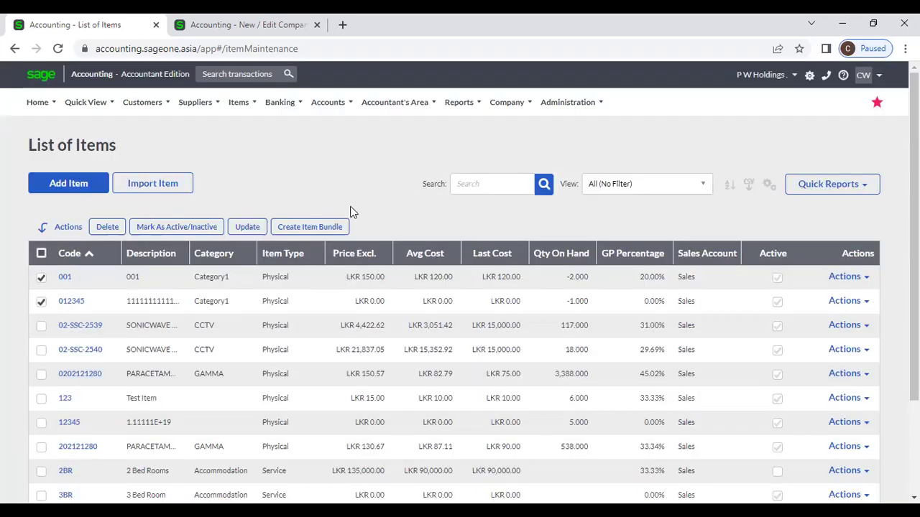
- Examine which fields can be updated in bulk for the selected items, leaving without saving
click(255, 228)
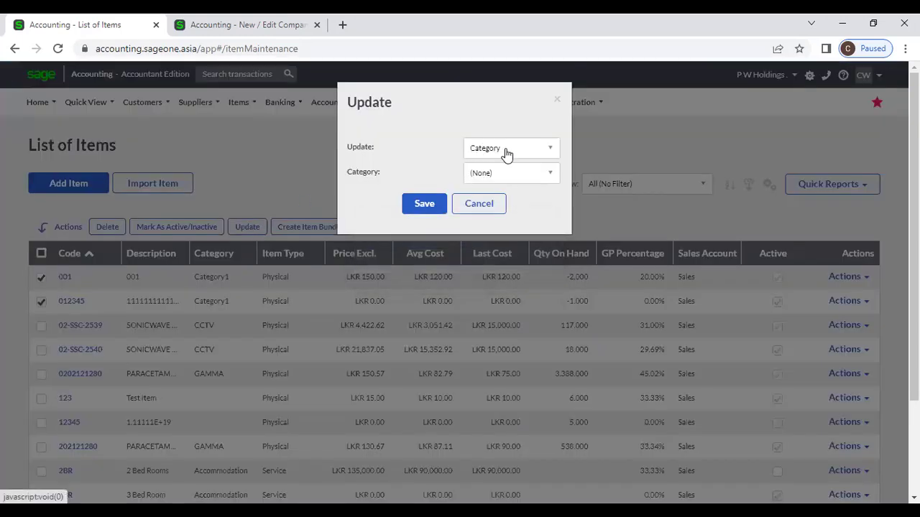
click(510, 149)
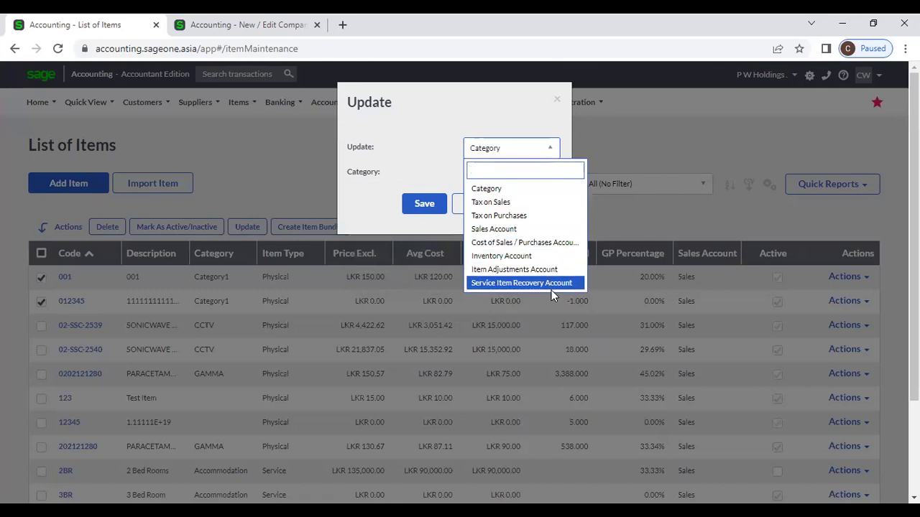
click(532, 190)
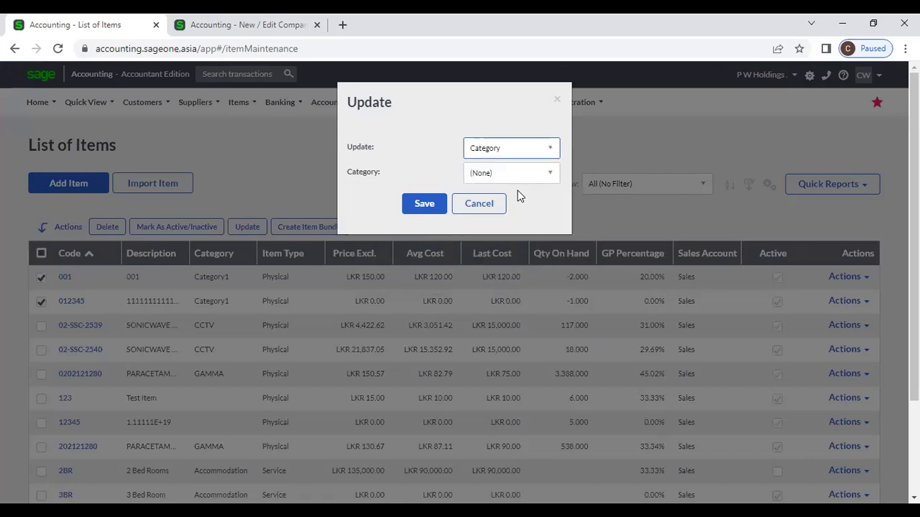
click(495, 206)
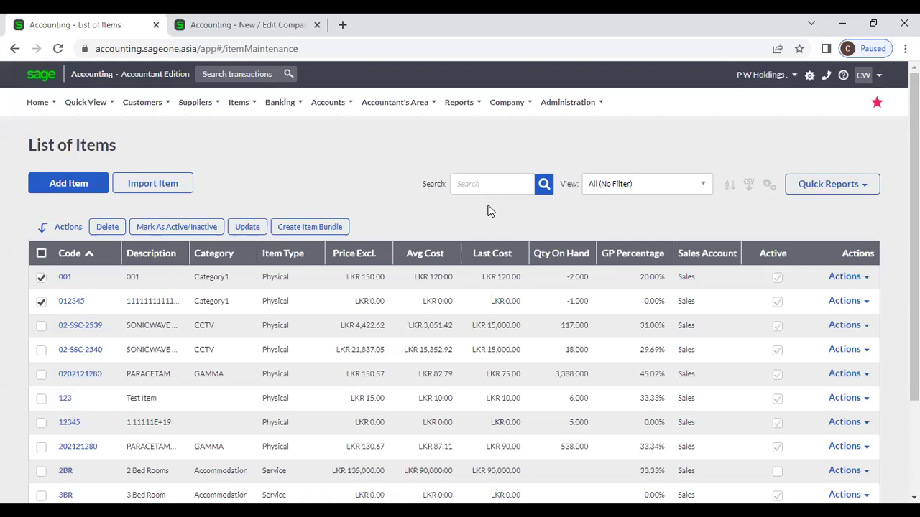
- Add item 02-SSC-2539 to the selection and update the category of all selected items to Category2
click(39, 328)
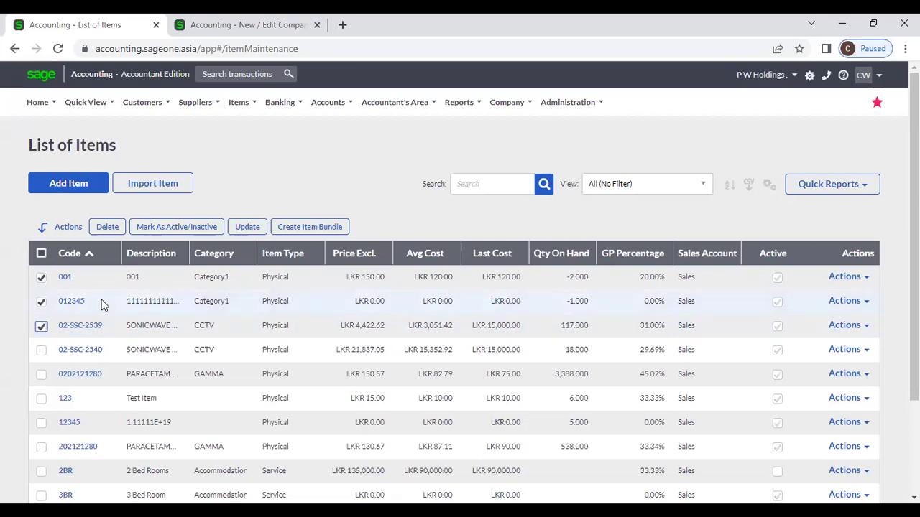
click(250, 226)
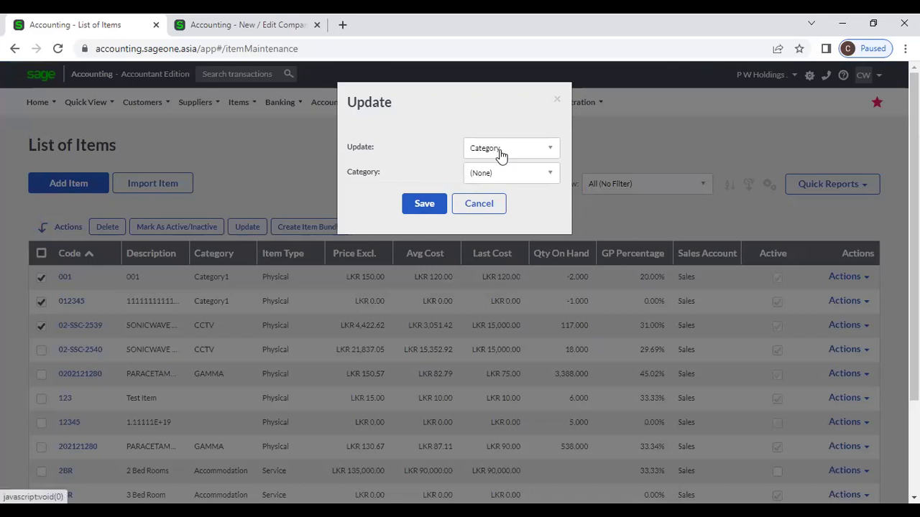
click(501, 152)
click(502, 187)
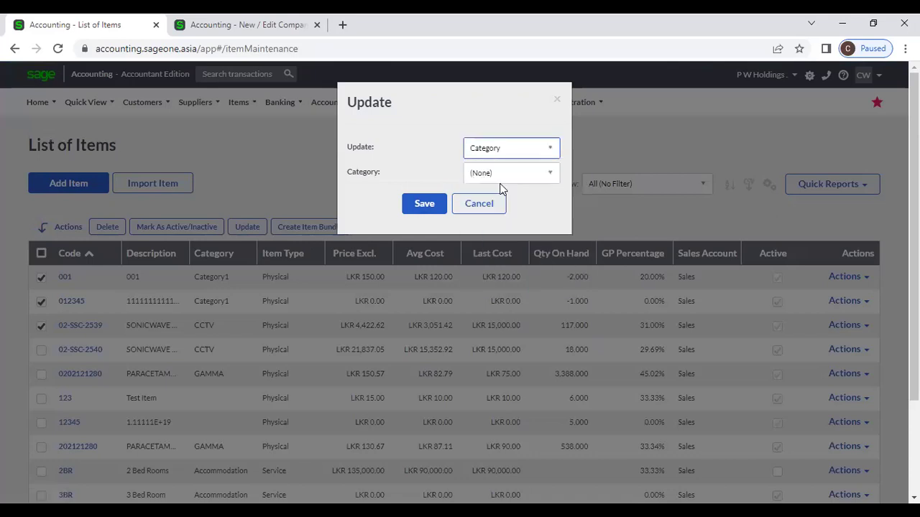
click(501, 178)
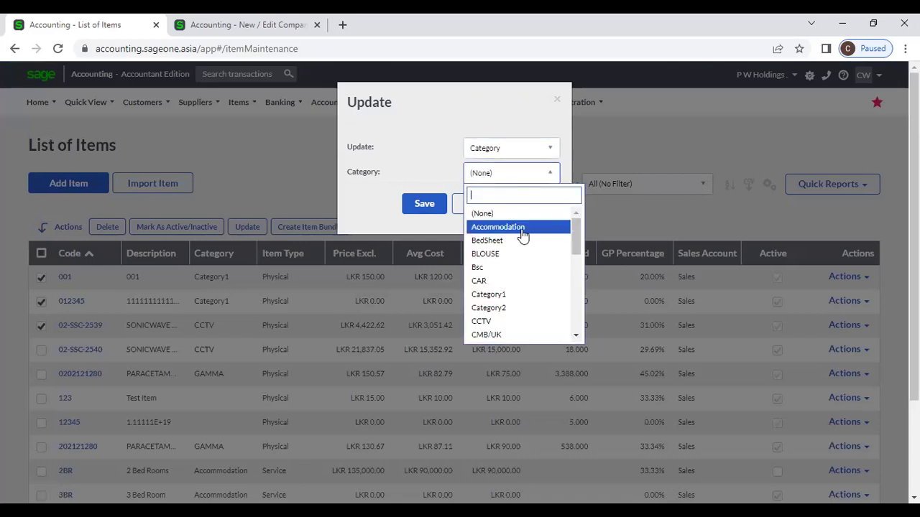
click(523, 308)
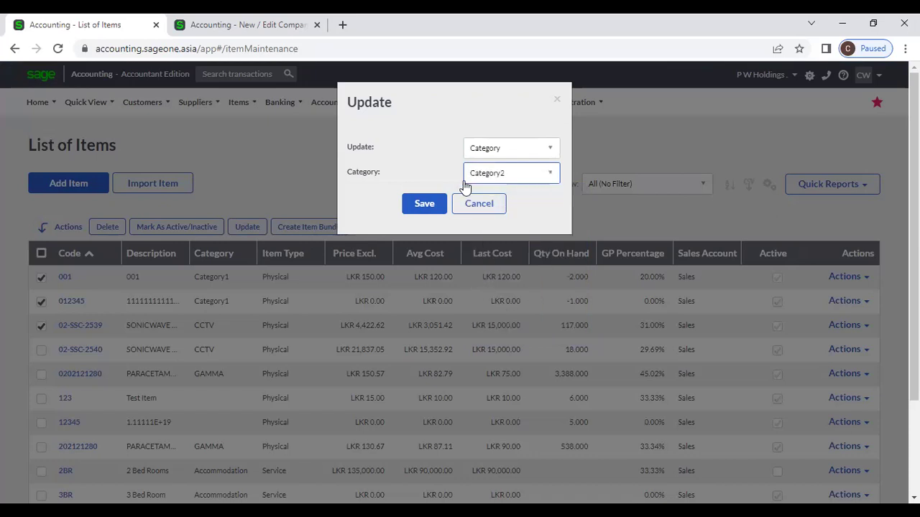
click(425, 205)
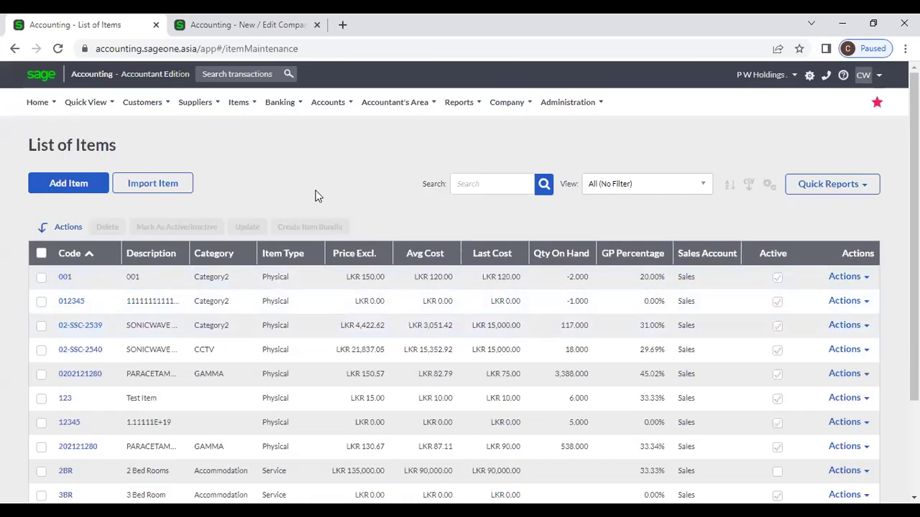
- Select items 001 and 012345 to check the item bundle option, and clear the selection
click(41, 278)
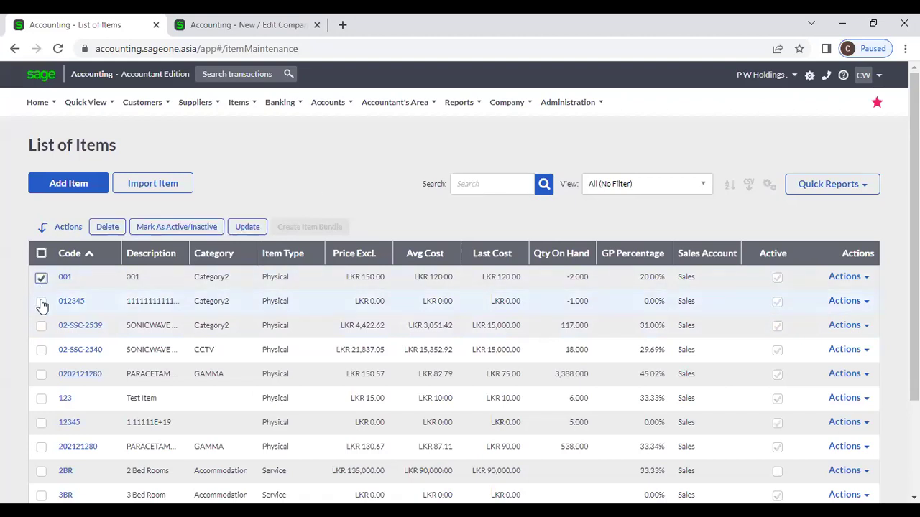
click(41, 303)
click(41, 303)
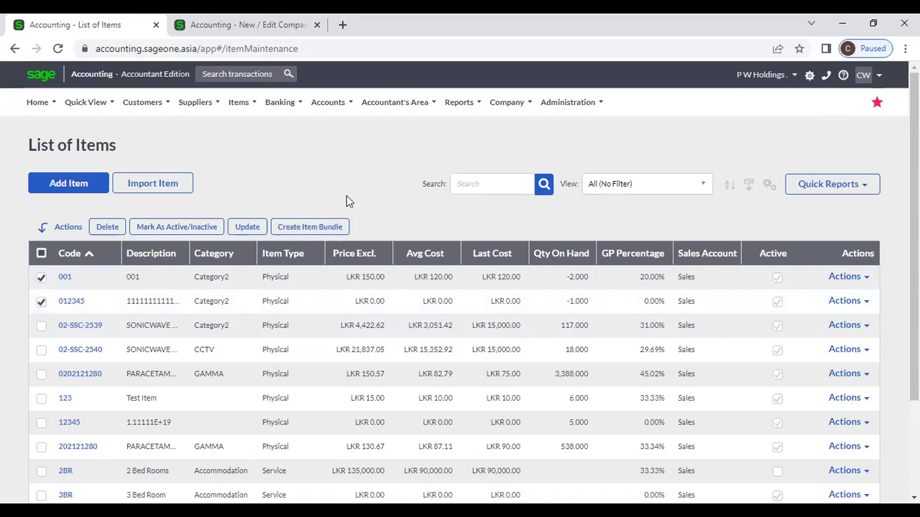
scroll(345, 200, down, 3)
scroll(345, 199, up, 3)
click(40, 277)
click(41, 302)
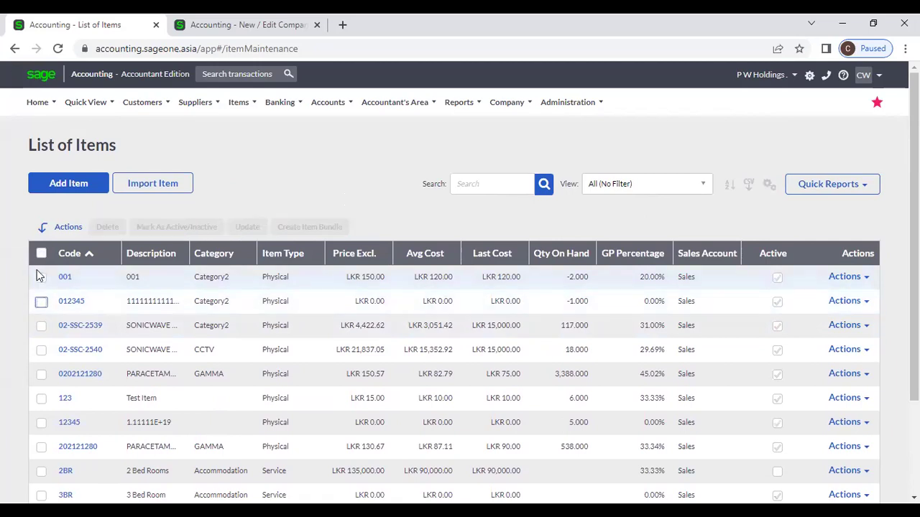
- Try to delete item 001 by selecting it and using the bulk delete
click(41, 278)
click(107, 227)
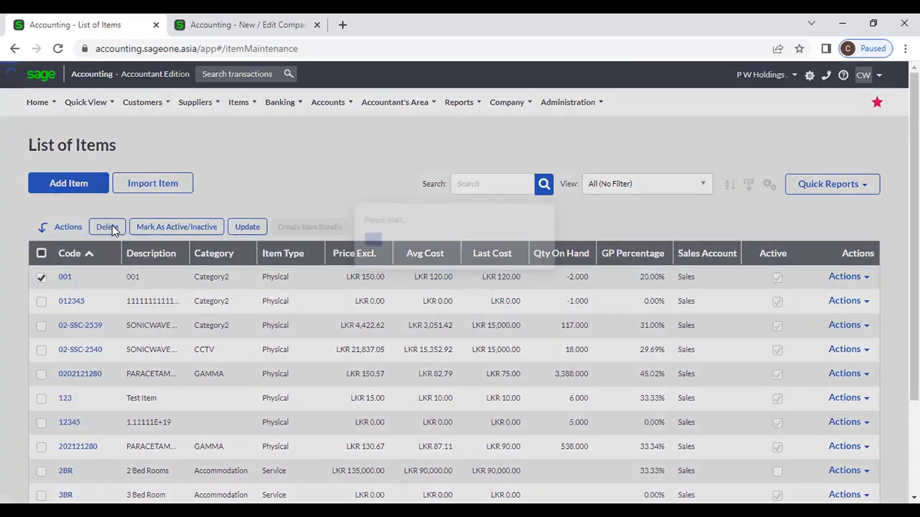
click(402, 147)
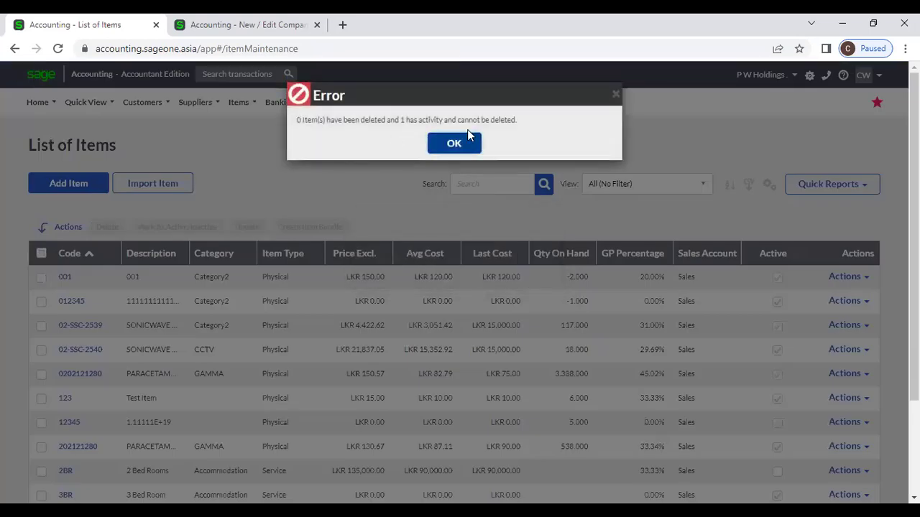
click(467, 146)
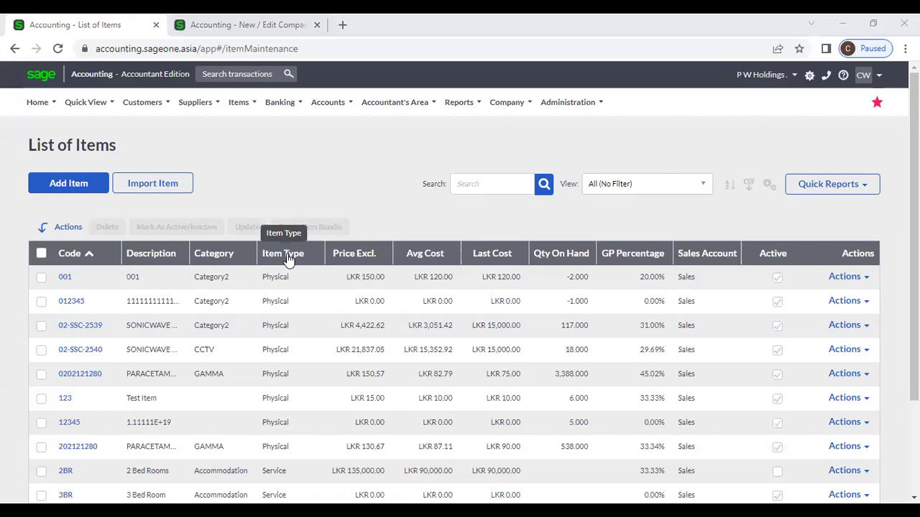
- Try to delete item 001 through its own row actions
click(306, 207)
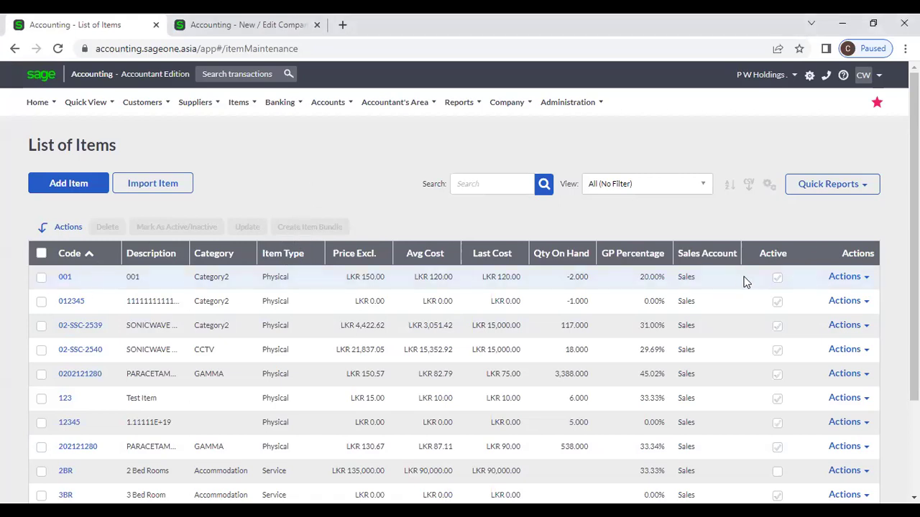
click(848, 279)
click(835, 333)
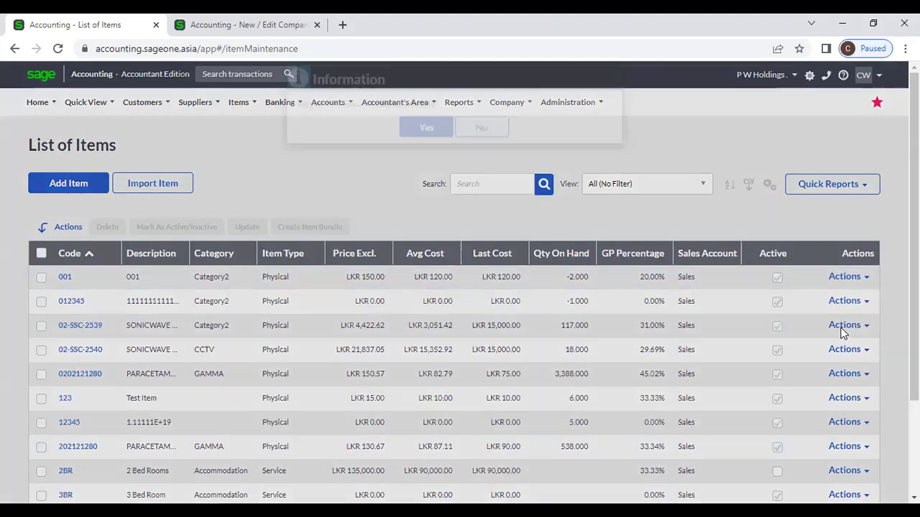
click(435, 146)
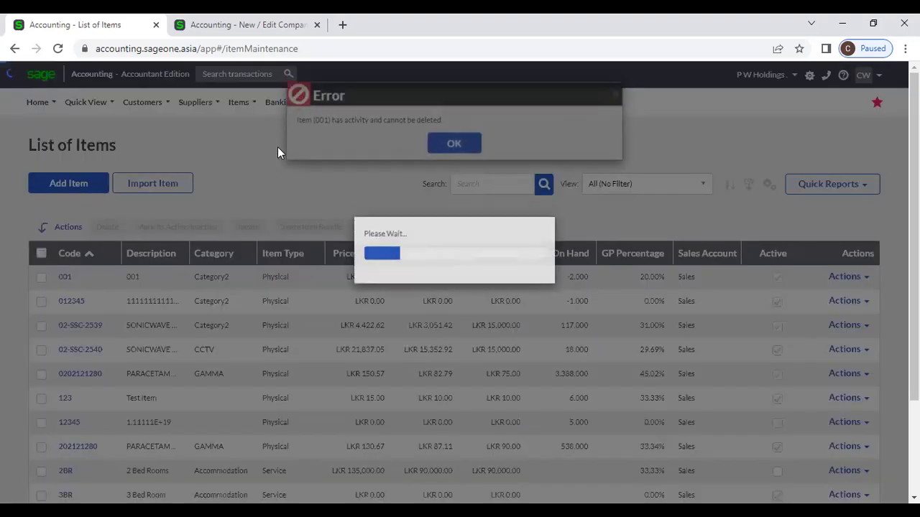
click(455, 145)
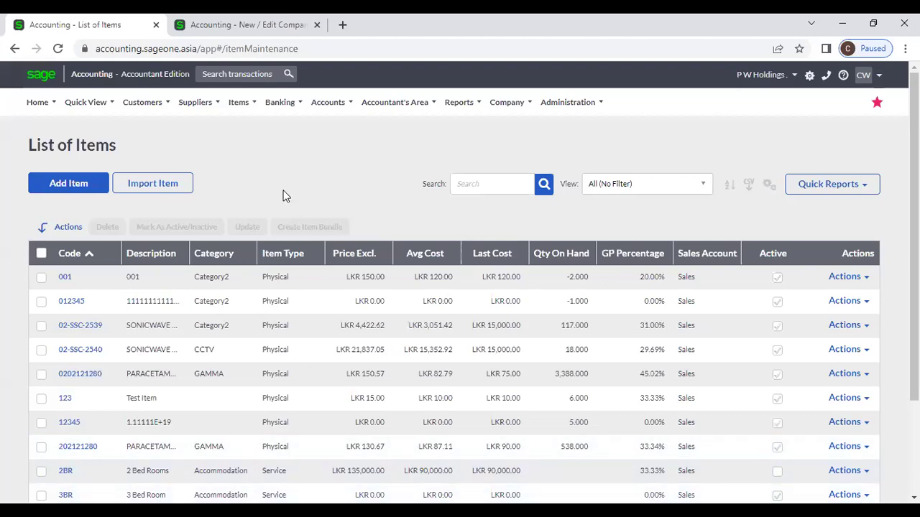
- Open the item categories list and bring up the form for a new item category
mouse_move(256, 106)
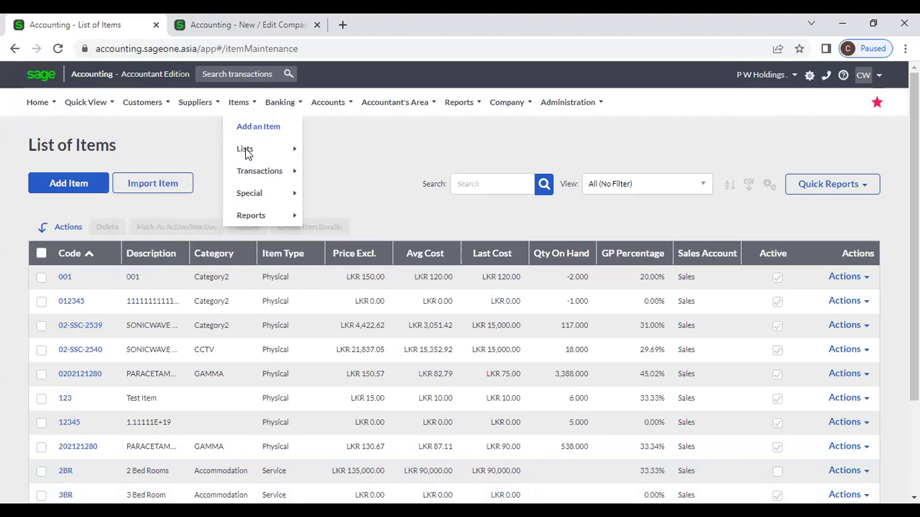
mouse_move(256, 152)
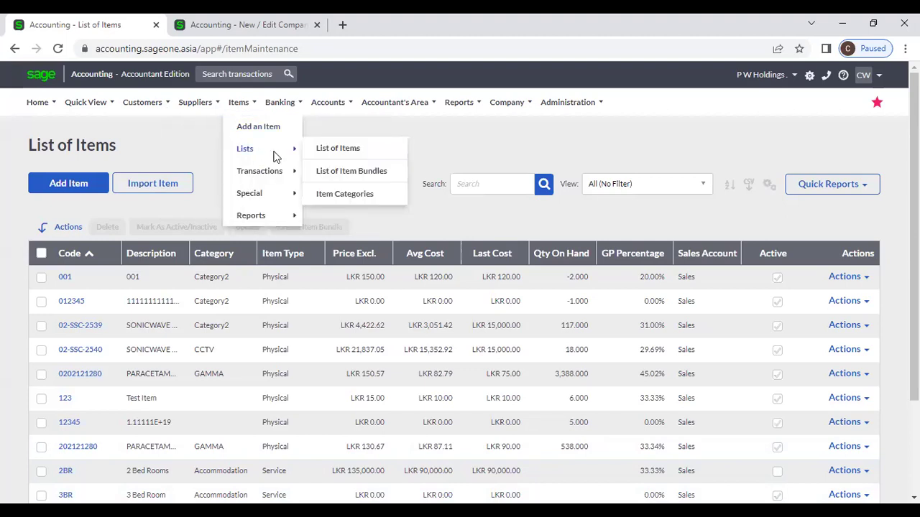
click(340, 194)
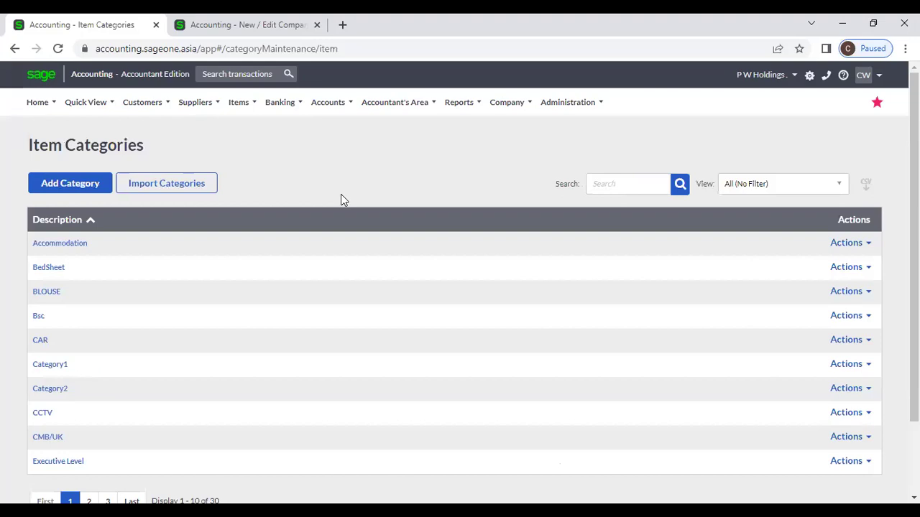
mouse_move(243, 106)
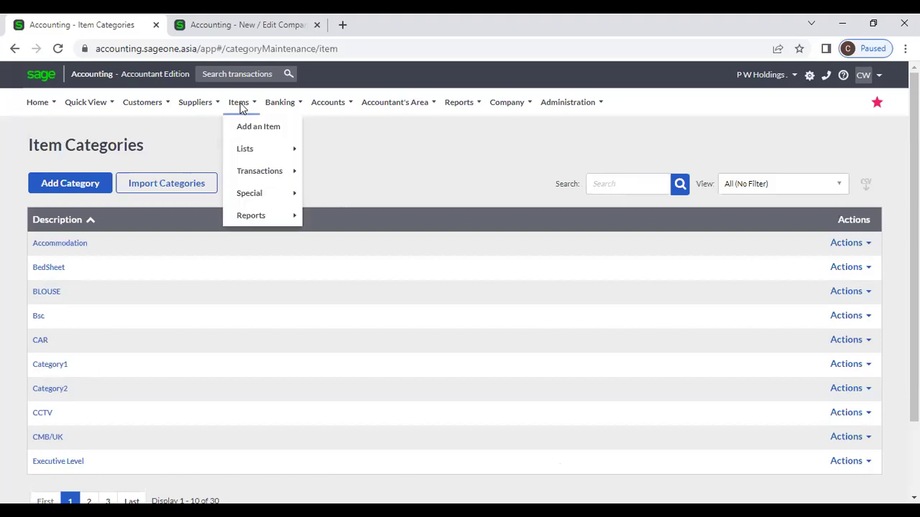
mouse_move(245, 149)
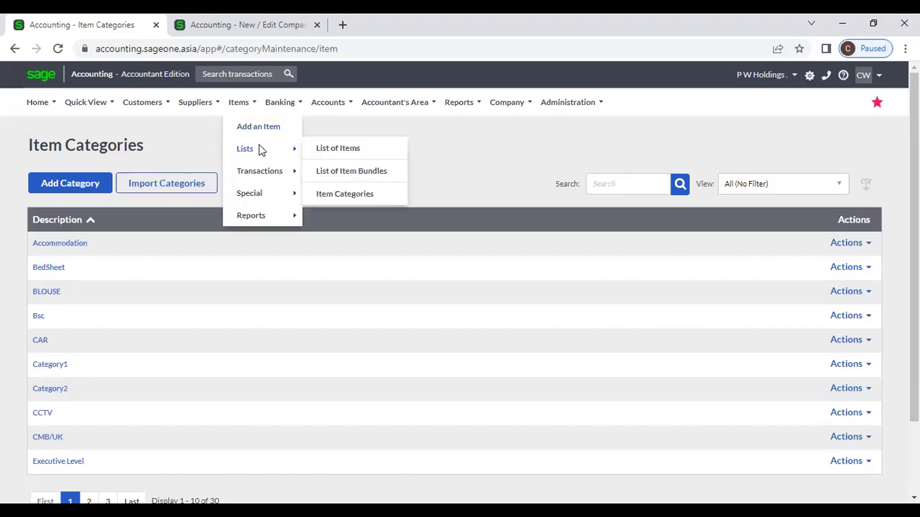
click(65, 184)
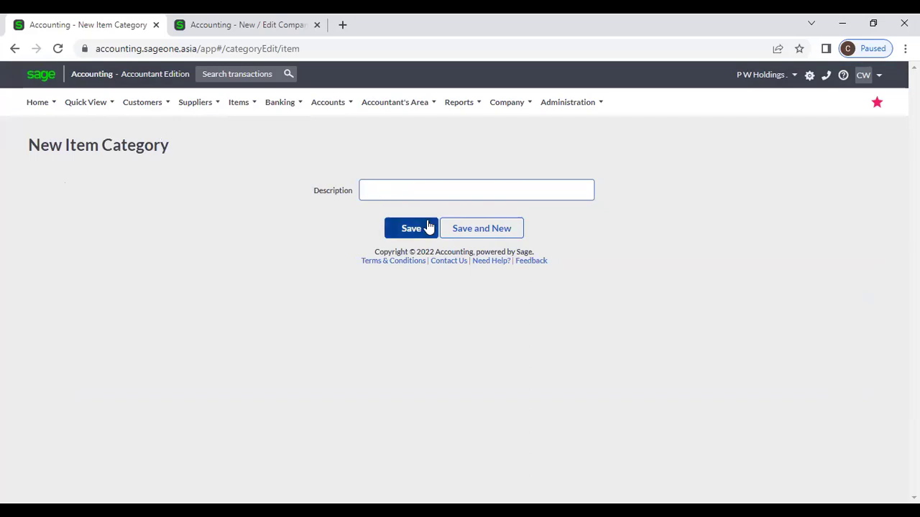
- Start a new item, check the option to add a new category from its category field, and close that dialog
mouse_move(234, 107)
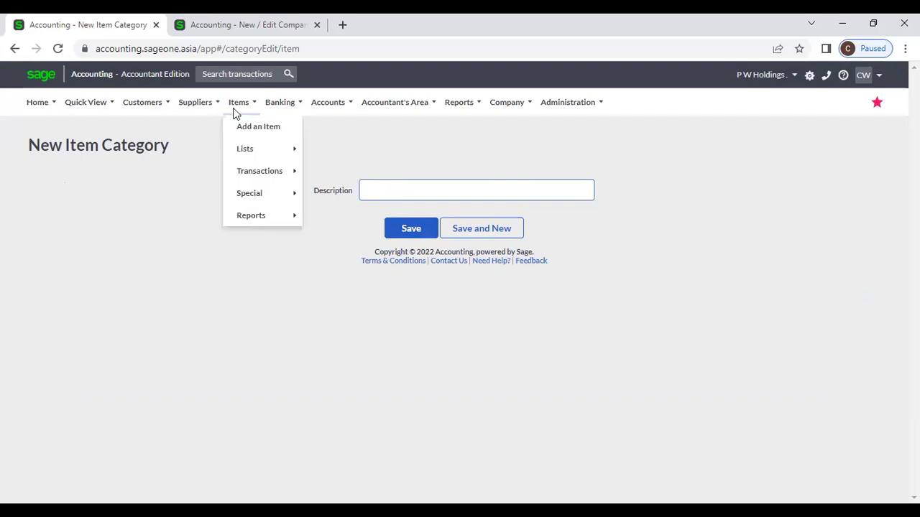
click(242, 127)
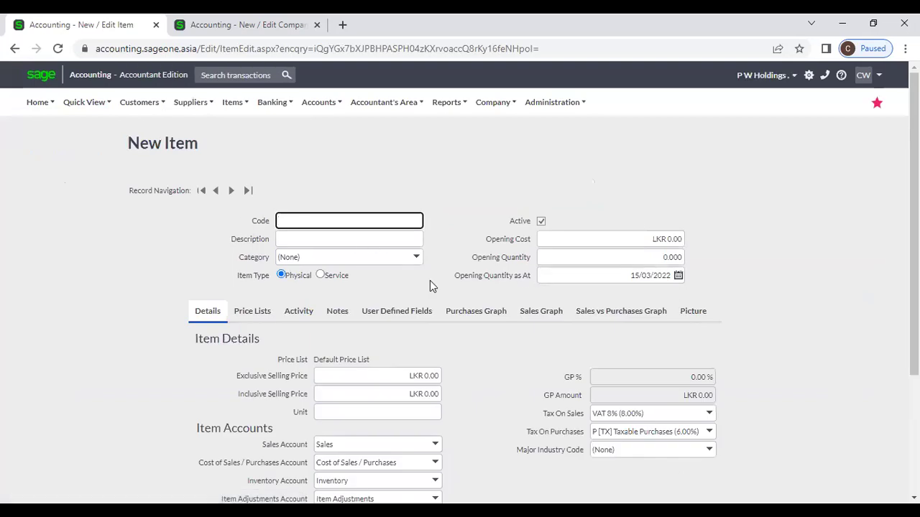
click(415, 260)
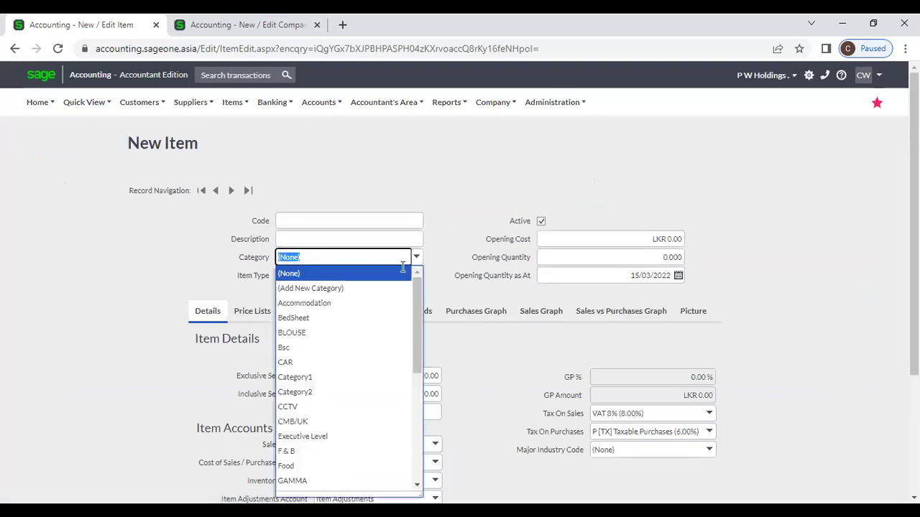
click(369, 289)
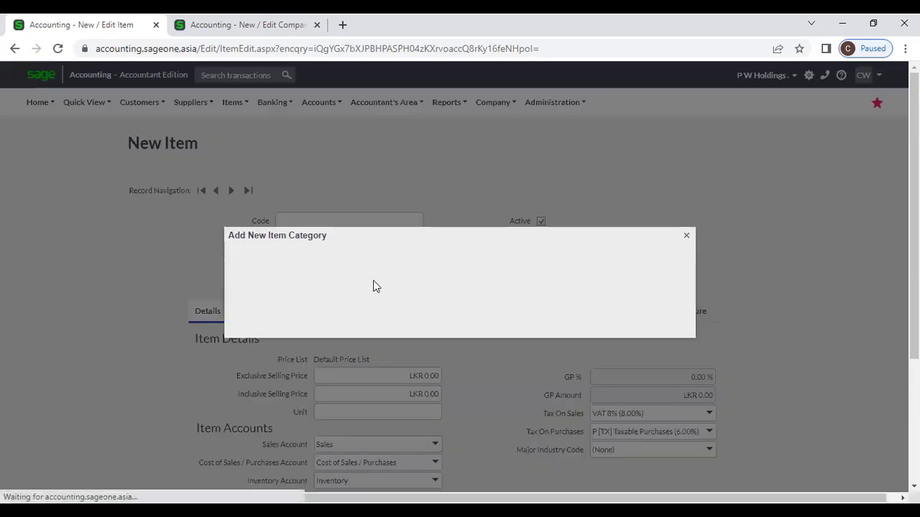
click(686, 236)
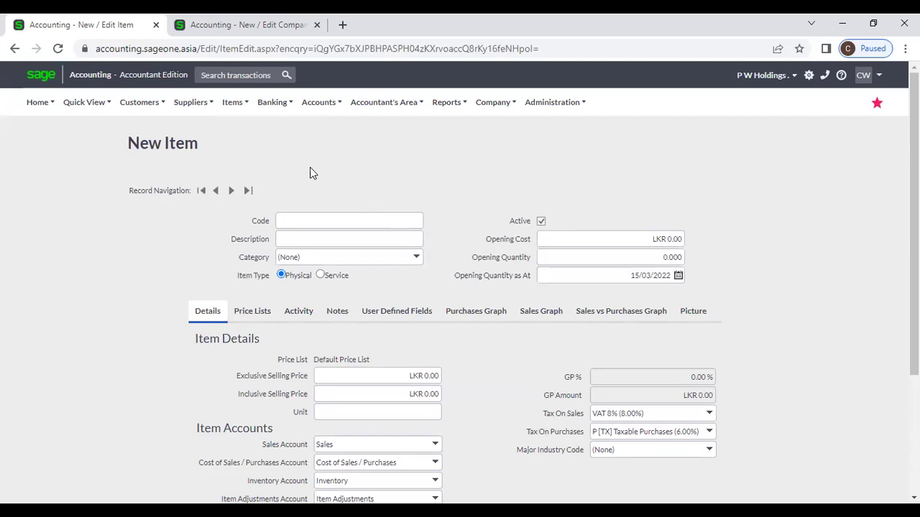
- Return to the item categories list and look through its entries
mouse_move(232, 106)
mouse_move(242, 147)
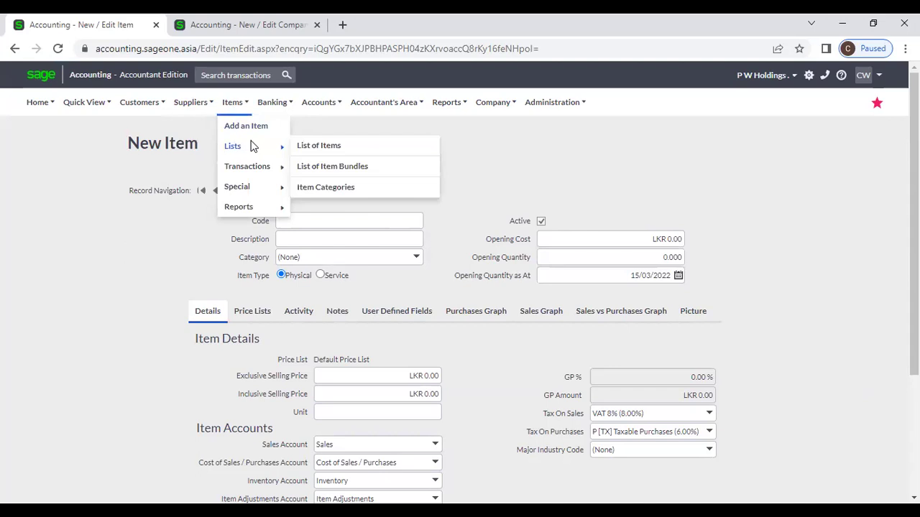
click(339, 188)
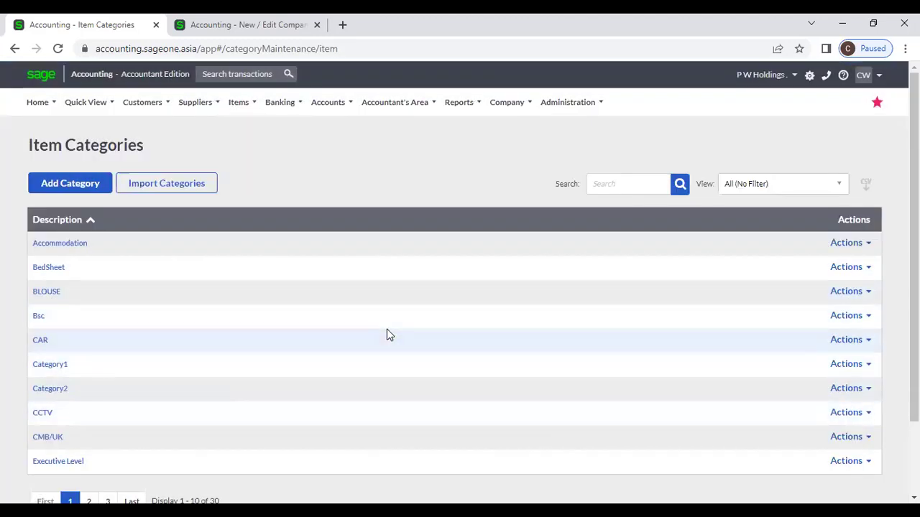
scroll(307, 381, down, 2)
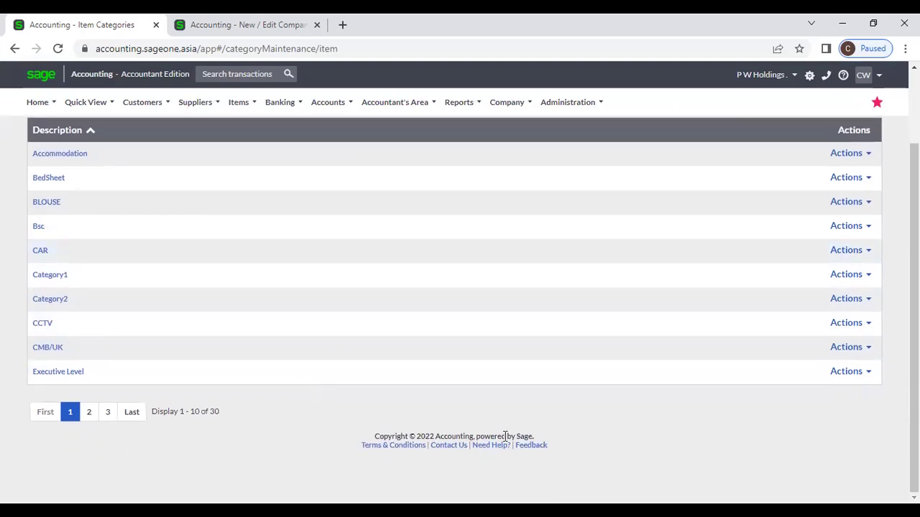
scroll(222, 458, up, 2)
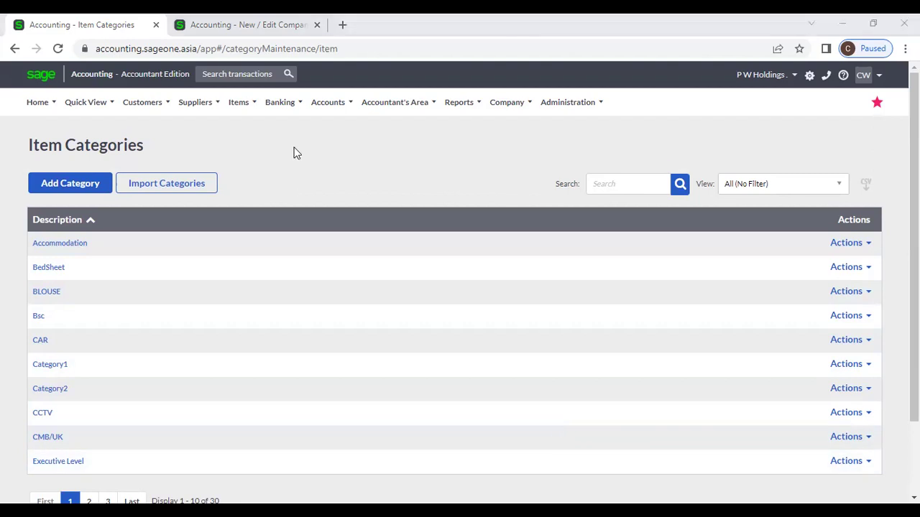
- Open the list of item bundles
click(240, 104)
mouse_move(246, 153)
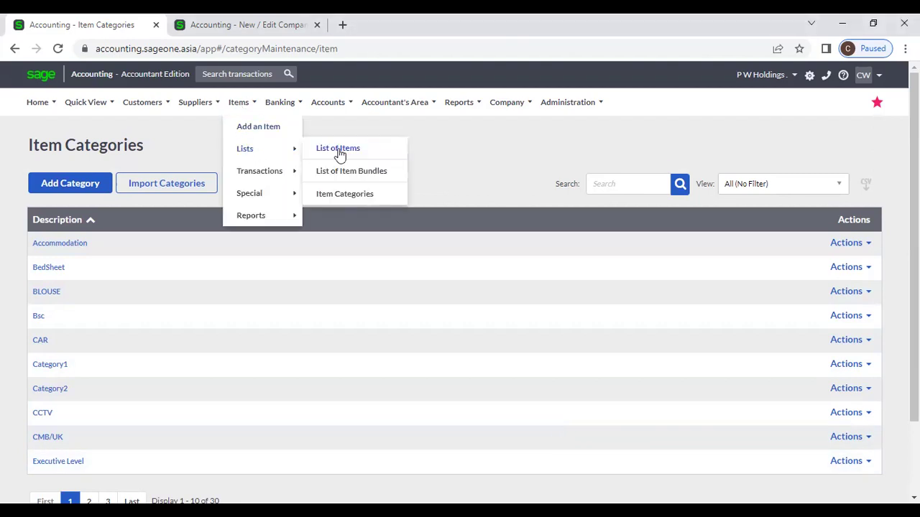
click(382, 172)
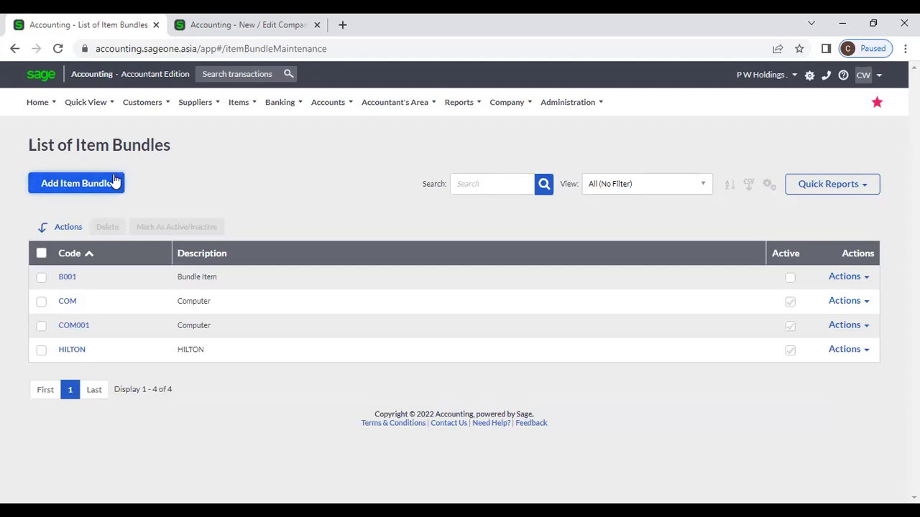
click(239, 104)
mouse_move(245, 153)
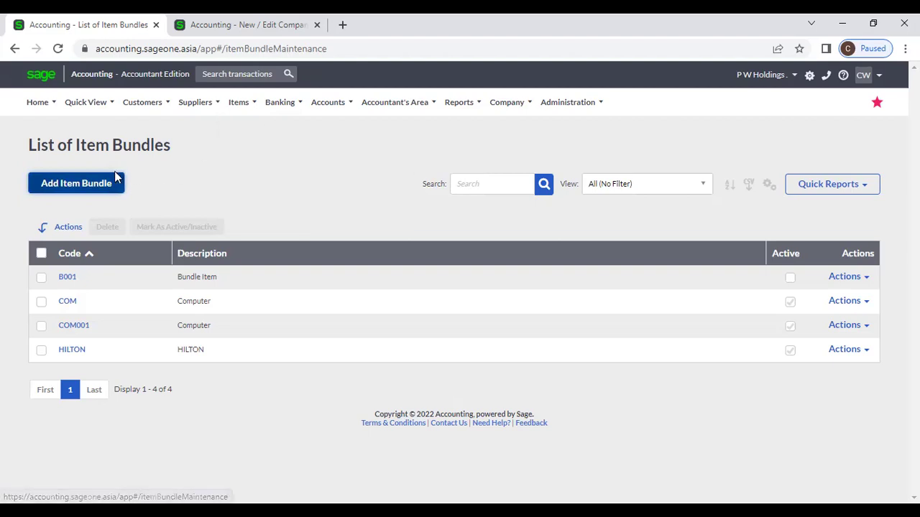
- Start a new item bundle with the code COM0010 and the description Computer
click(101, 185)
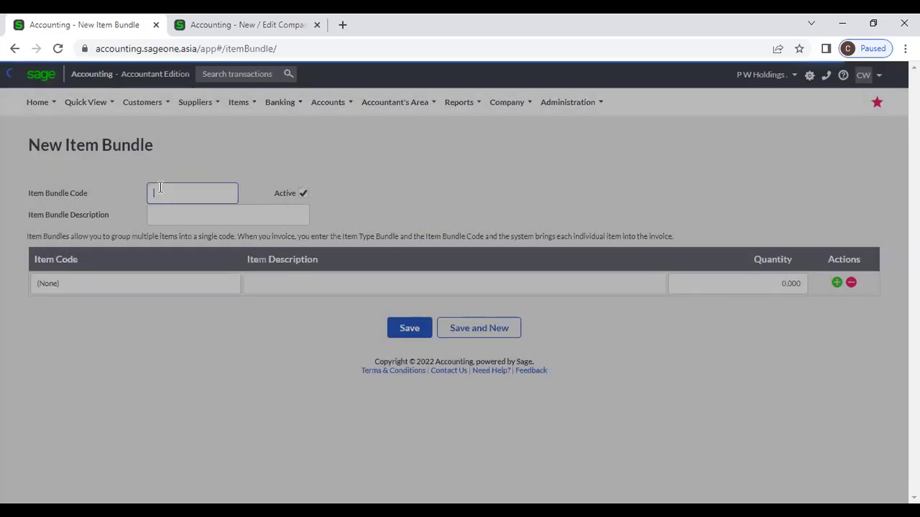
click(160, 186)
text(COM)
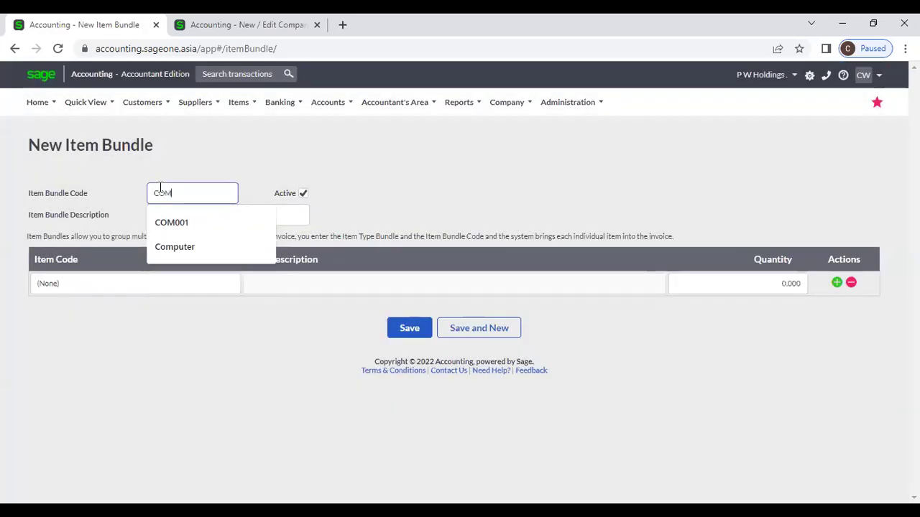
text(001)
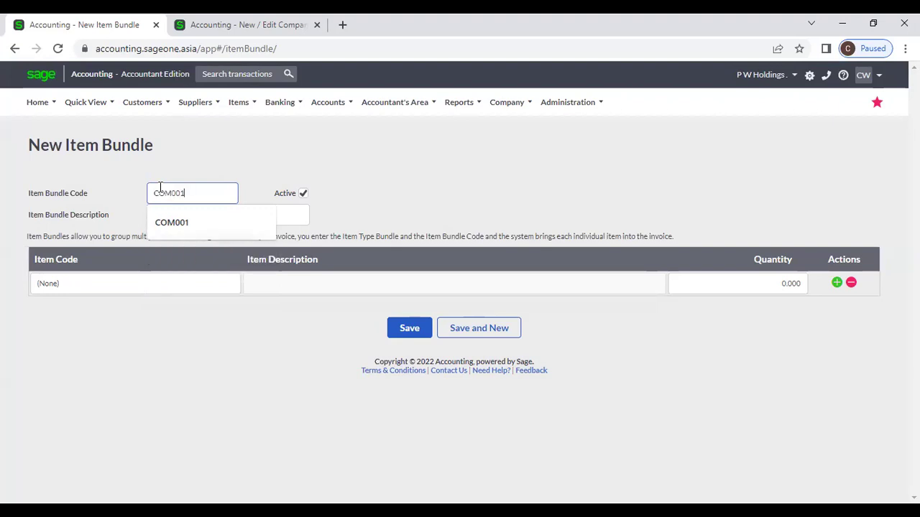
text(0)
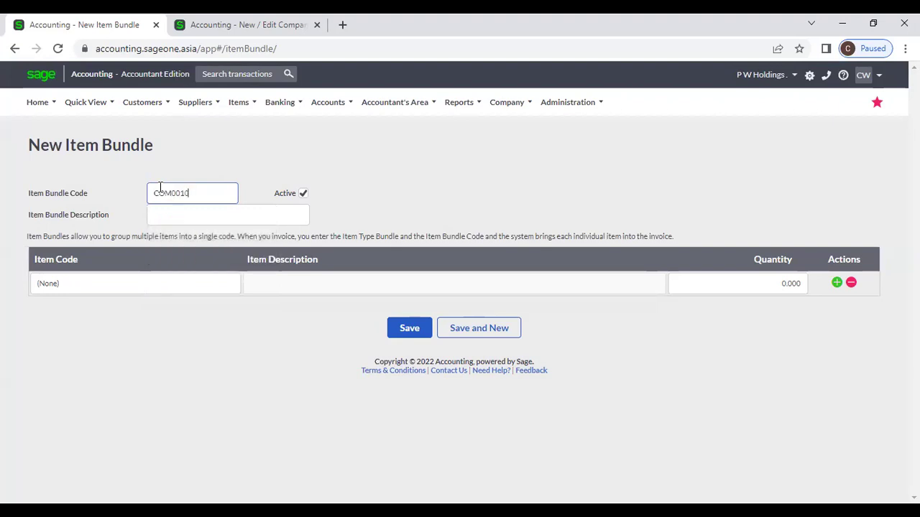
click(165, 216)
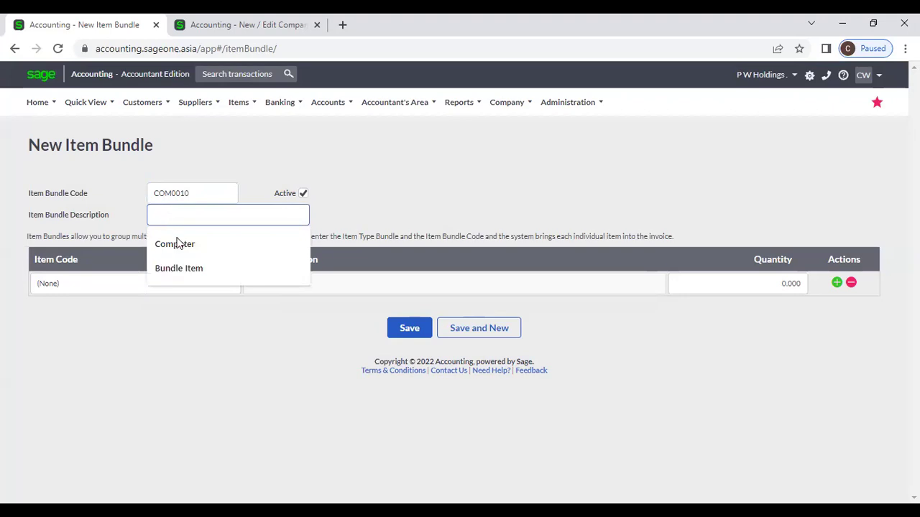
click(192, 242)
- Add the Monitor (MON) and Mouse (MOU001) items as the first two lines of the bundle
click(184, 287)
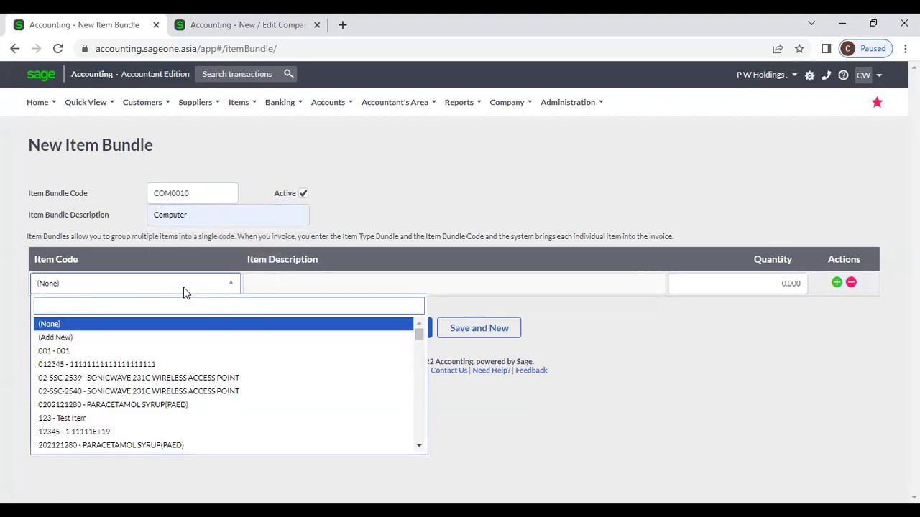
text(m)
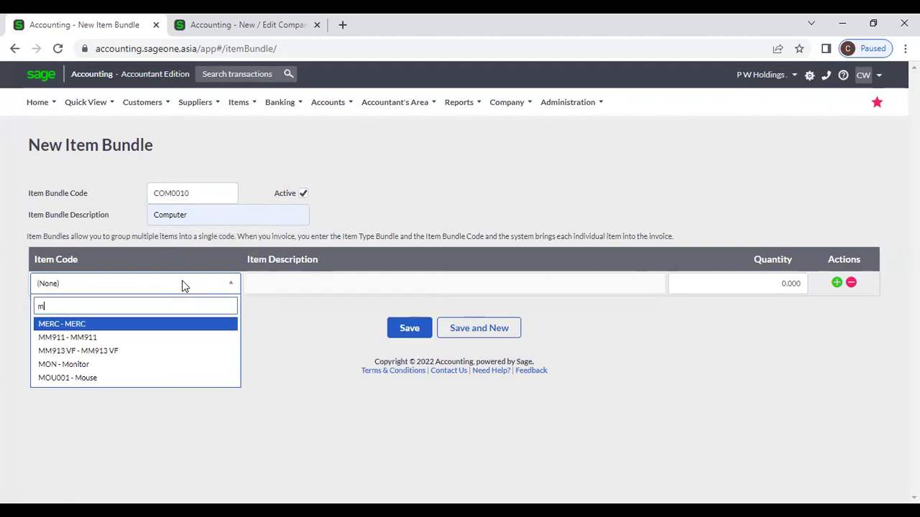
click(124, 365)
key(Tab)
click(158, 308)
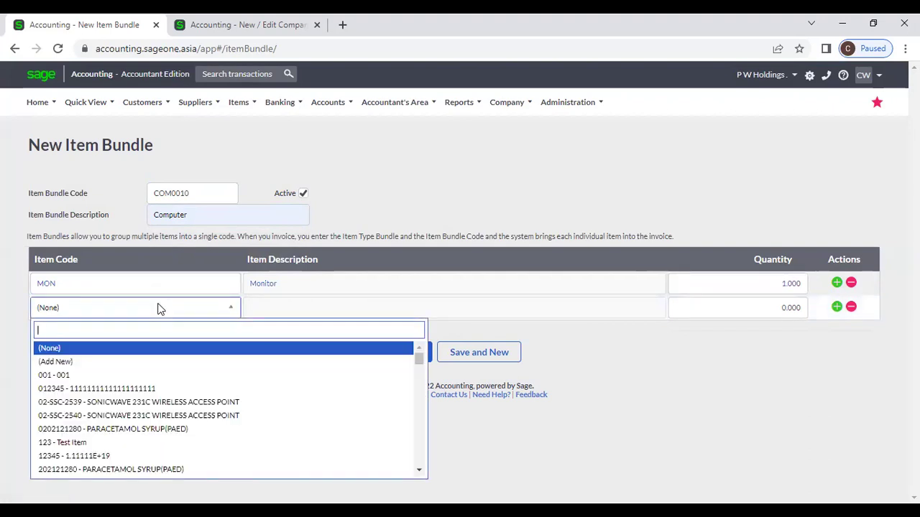
text(m)
click(151, 400)
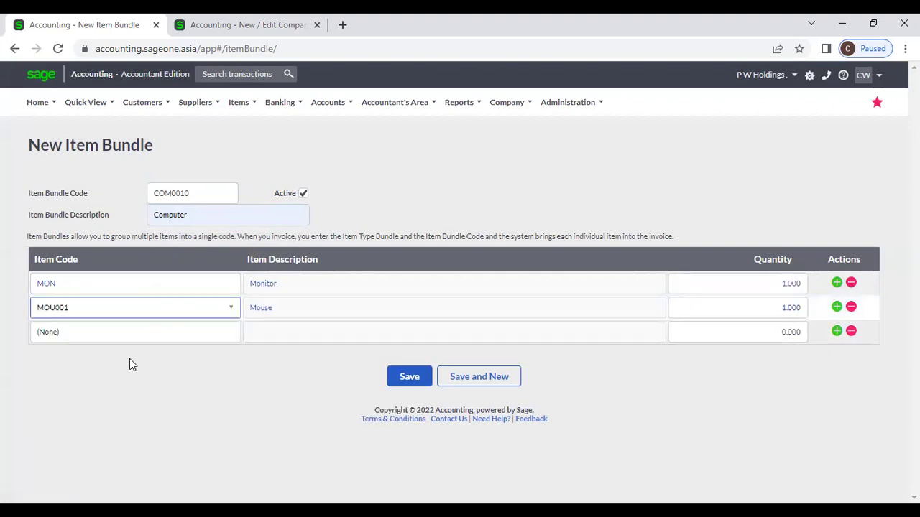
- Add the Speakers item (SP001) as the third line of the bundle and set its quantity to 2
click(129, 339)
text(s)
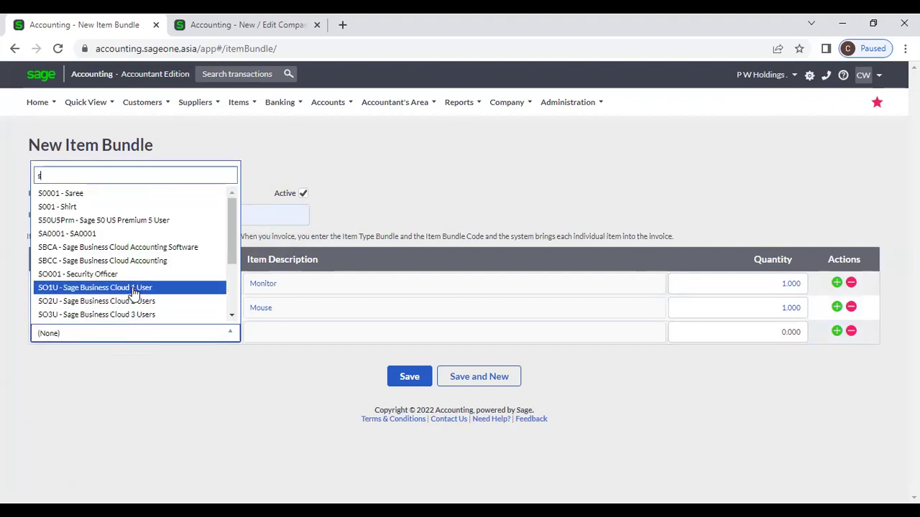
scroll(133, 277, down, 1)
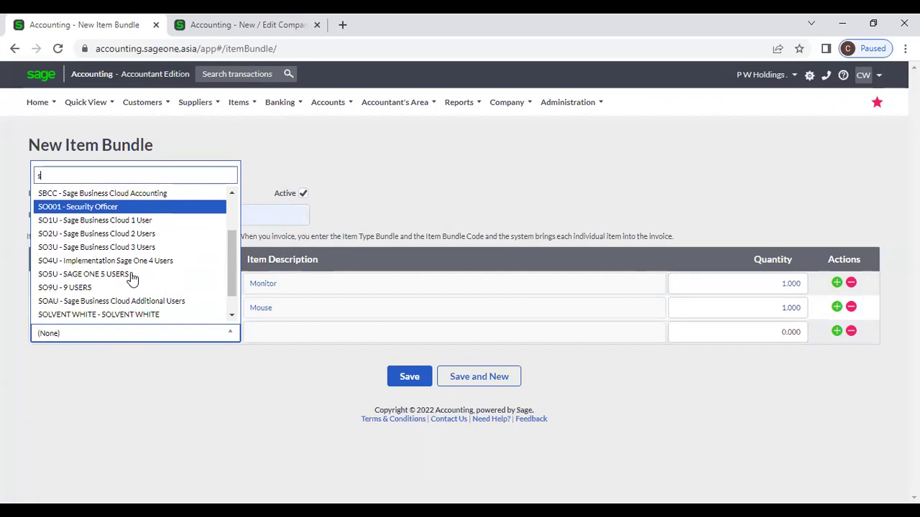
scroll(134, 276, down, 1)
click(112, 316)
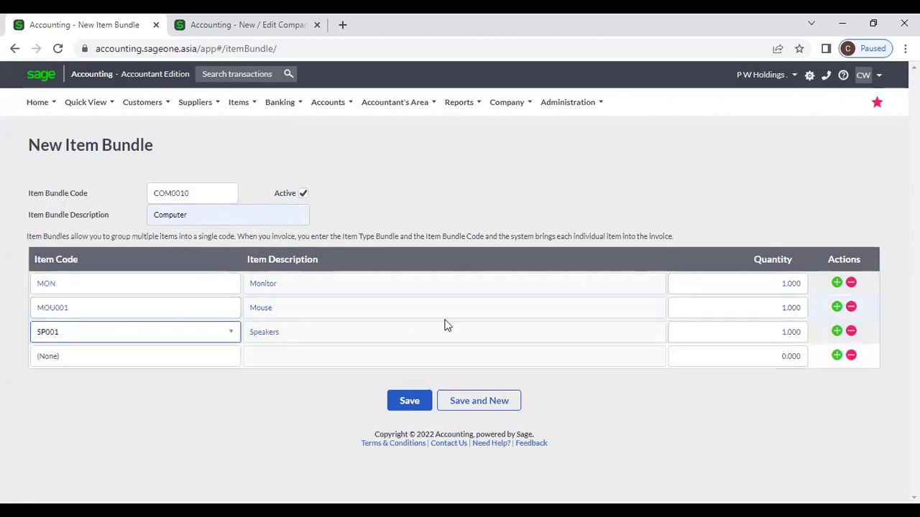
click(704, 325)
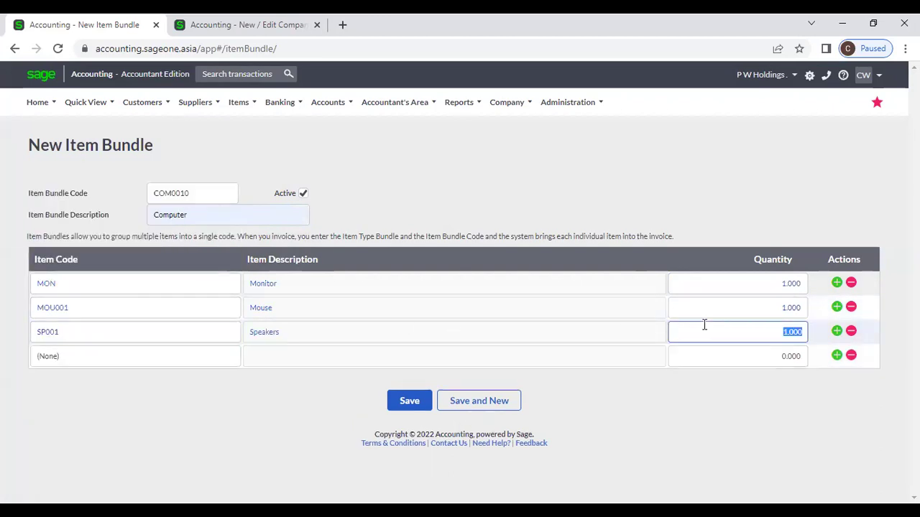
text(2)
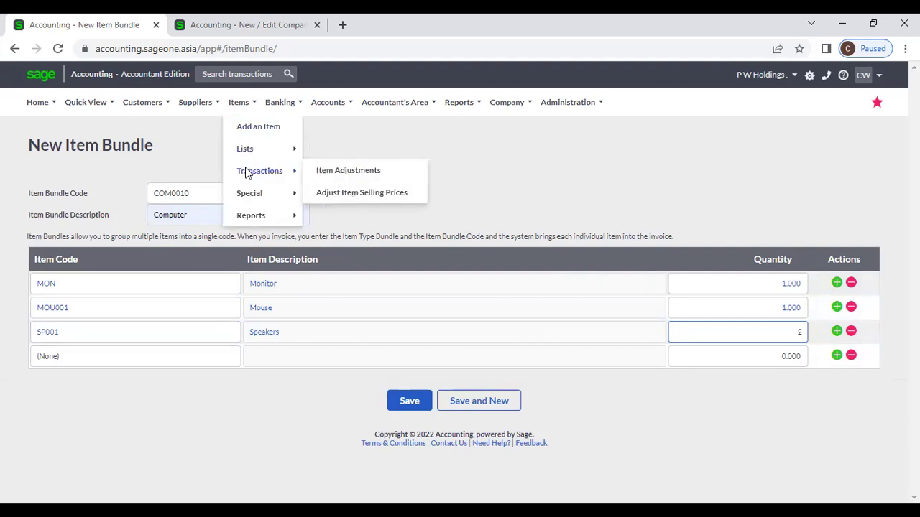
click(287, 391)
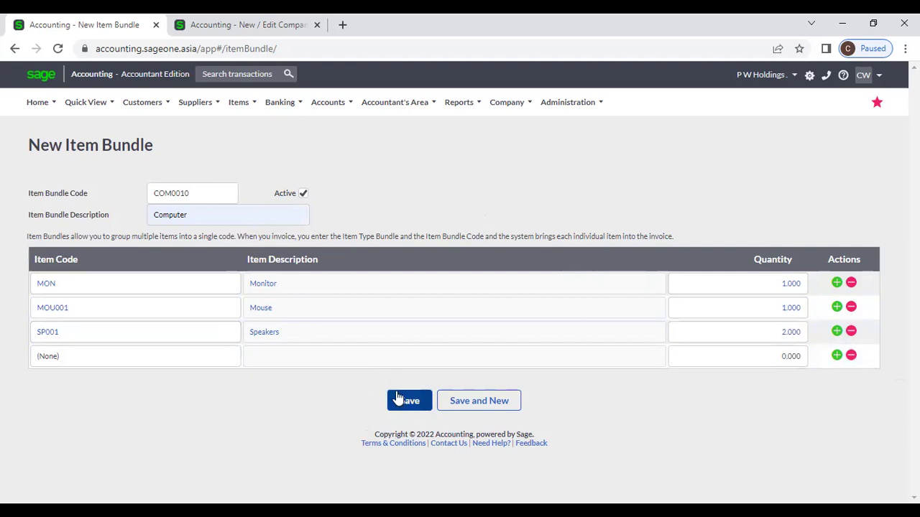
- Leave the new bundle without saving it and return to the list of item bundles
mouse_move(240, 121)
mouse_move(248, 155)
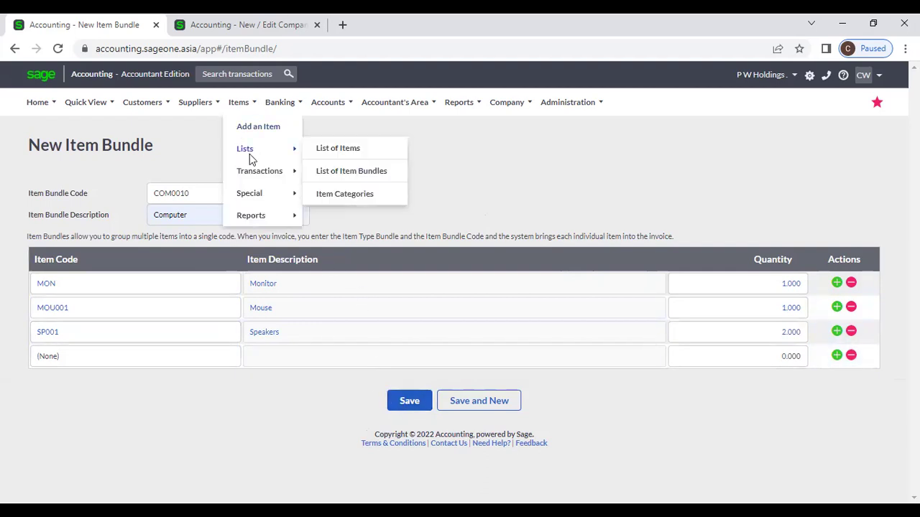
click(340, 174)
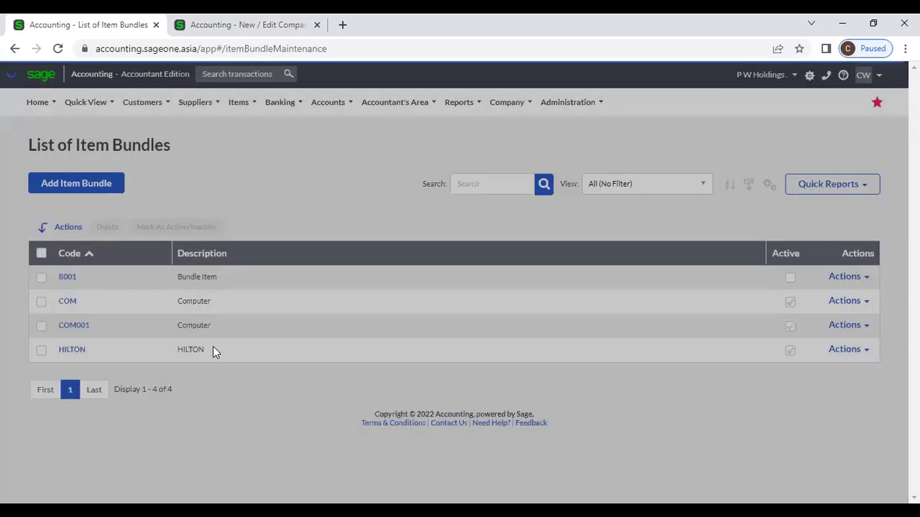
- Open the COM001 Computer bundle for reference, and start a new customer quote in the other browser tab
click(72, 327)
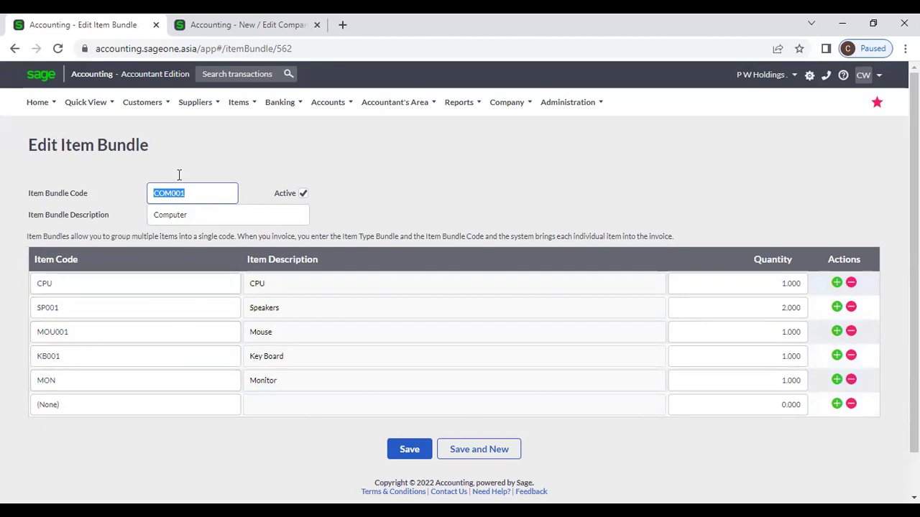
click(215, 26)
scroll(185, 148, up, 3)
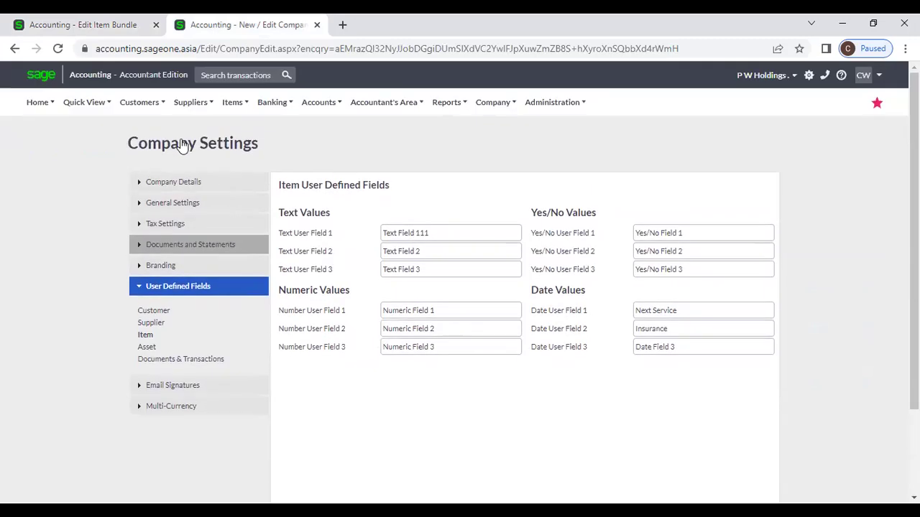
mouse_move(154, 110)
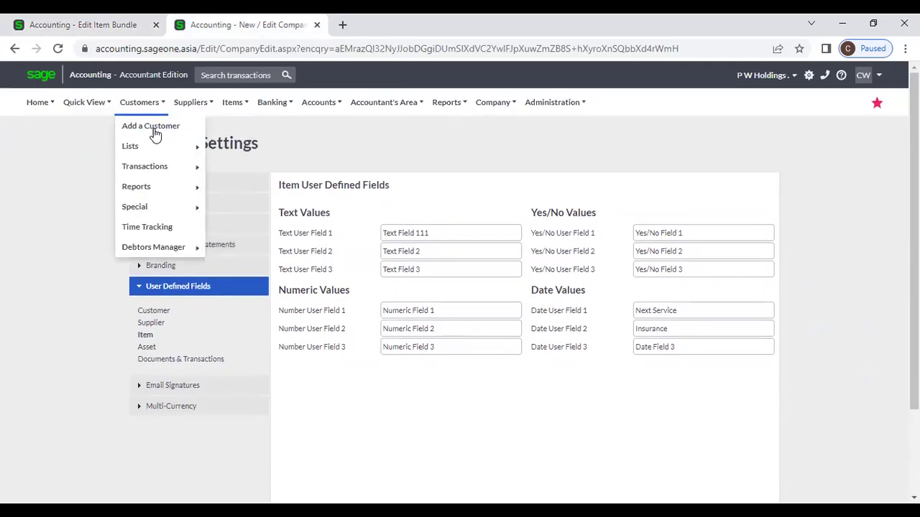
mouse_move(161, 173)
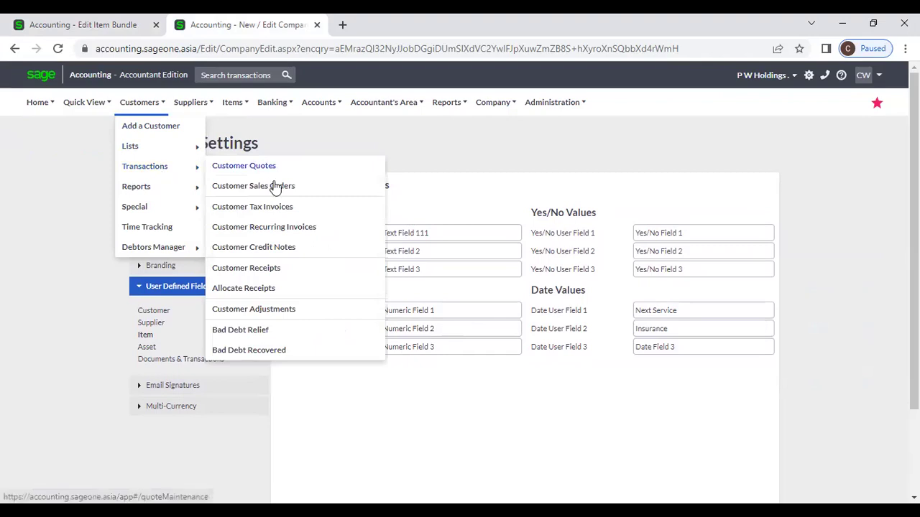
click(244, 165)
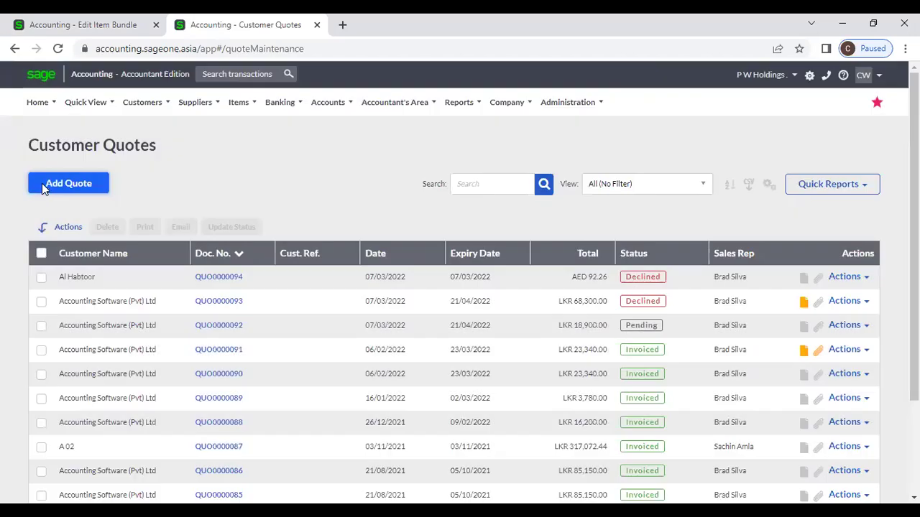
click(54, 185)
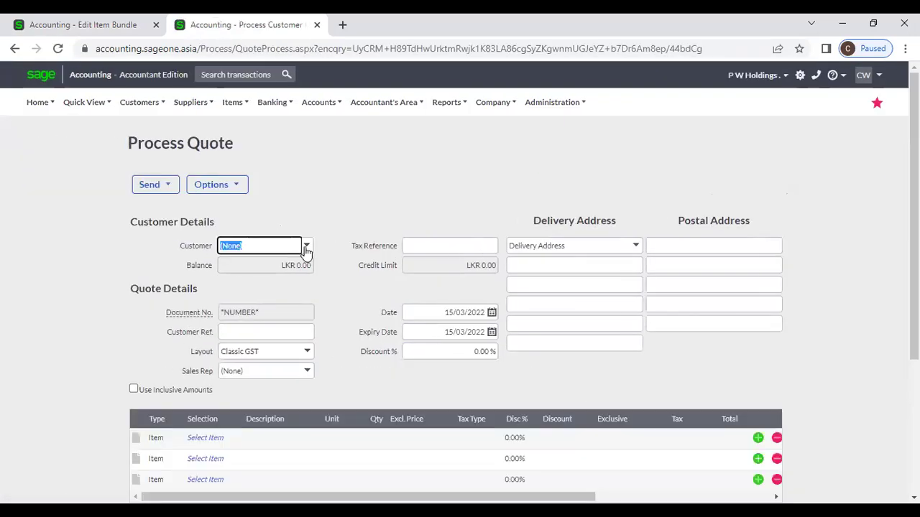
- Select Accounting Software (Pvt) Ltd as the customer of the new quote
scroll(302, 285, down, 2)
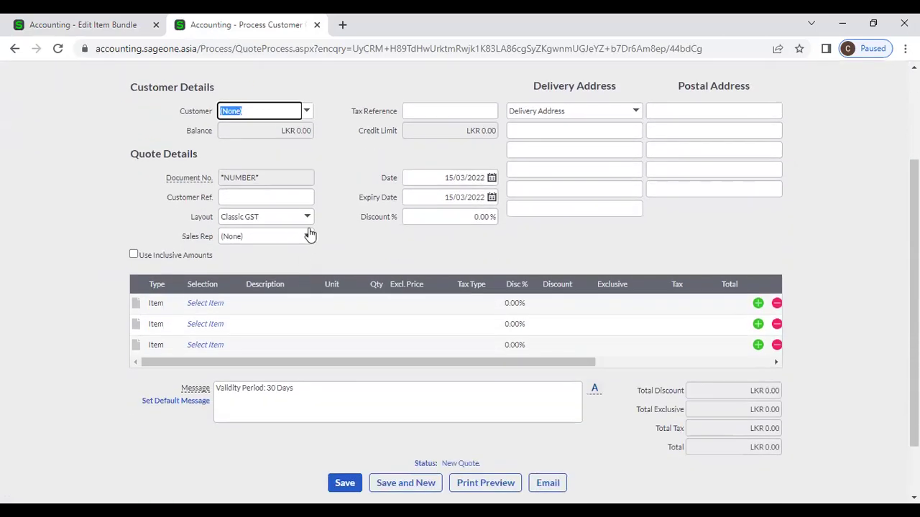
click(305, 116)
click(306, 117)
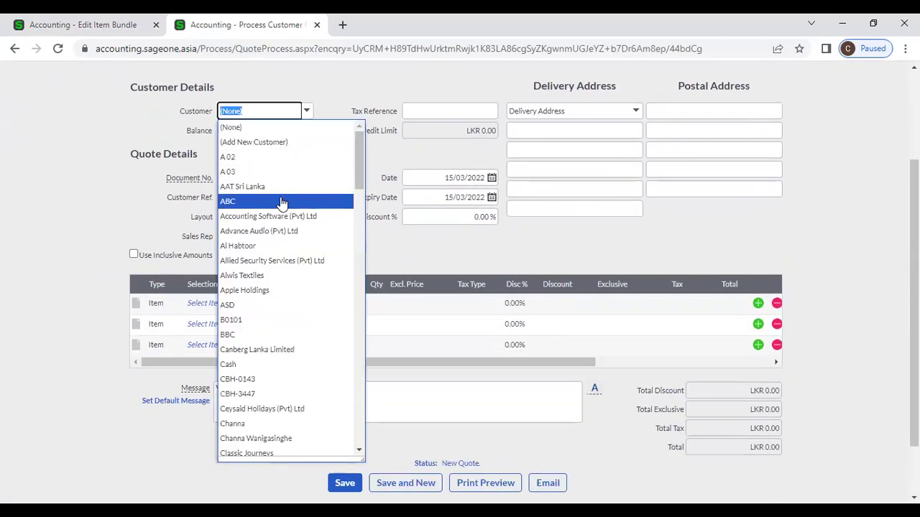
click(258, 213)
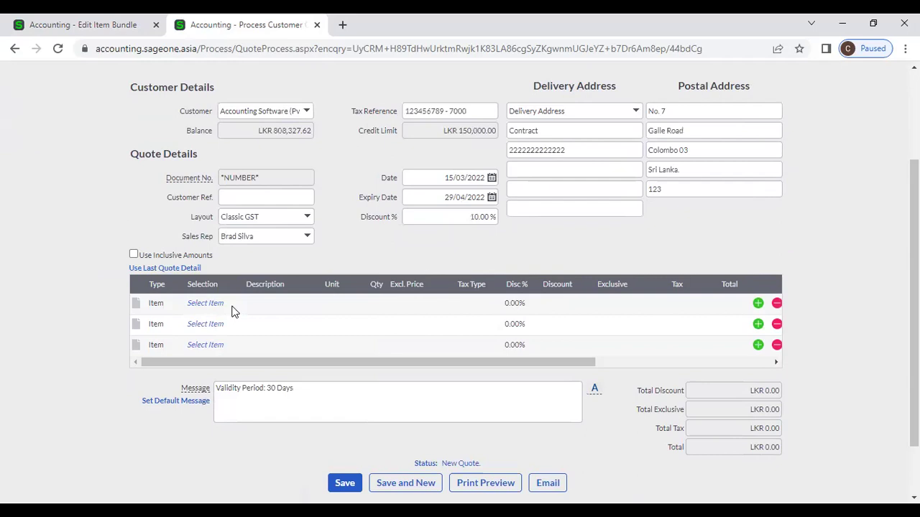
- Change the quote's first line to the Bundle type and select the COM001 - Computer bundle for it
click(162, 305)
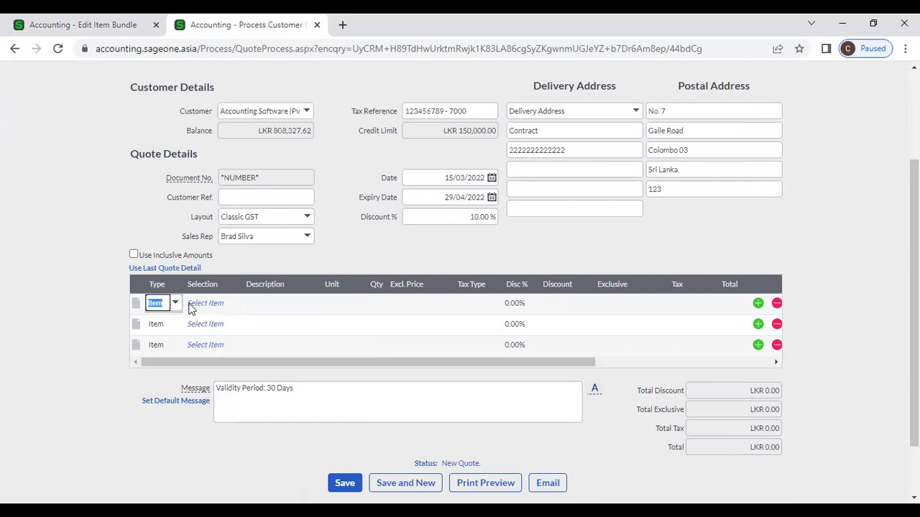
click(175, 303)
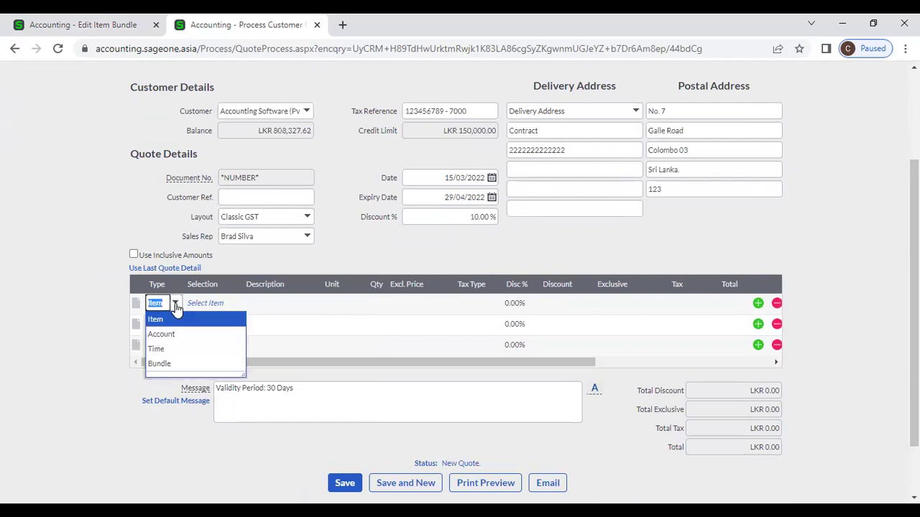
click(177, 364)
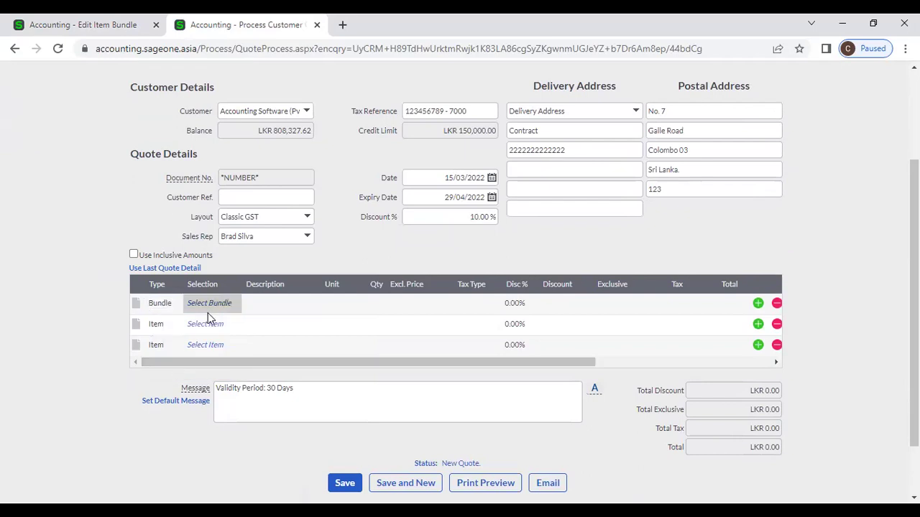
click(208, 309)
text(c)
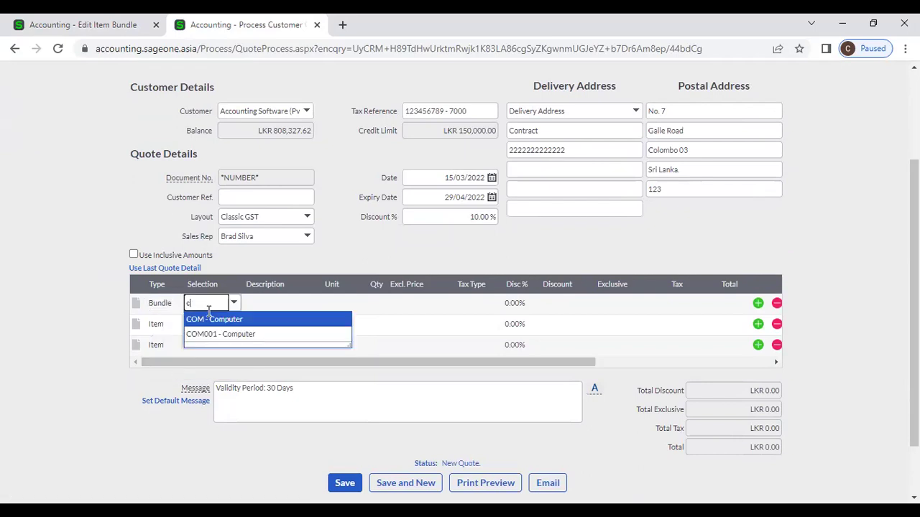
click(235, 334)
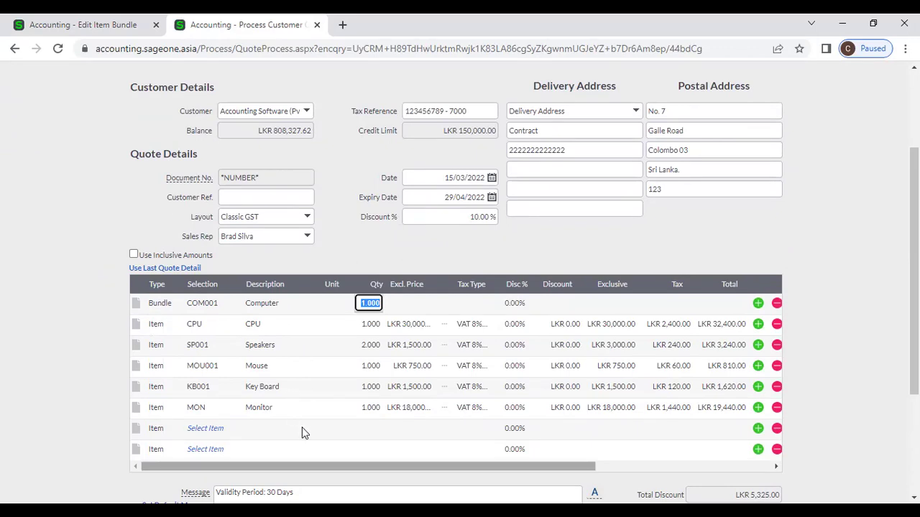
- Try quantities of 2 and 10 on the COM001 bundle line of the quote
text(2)
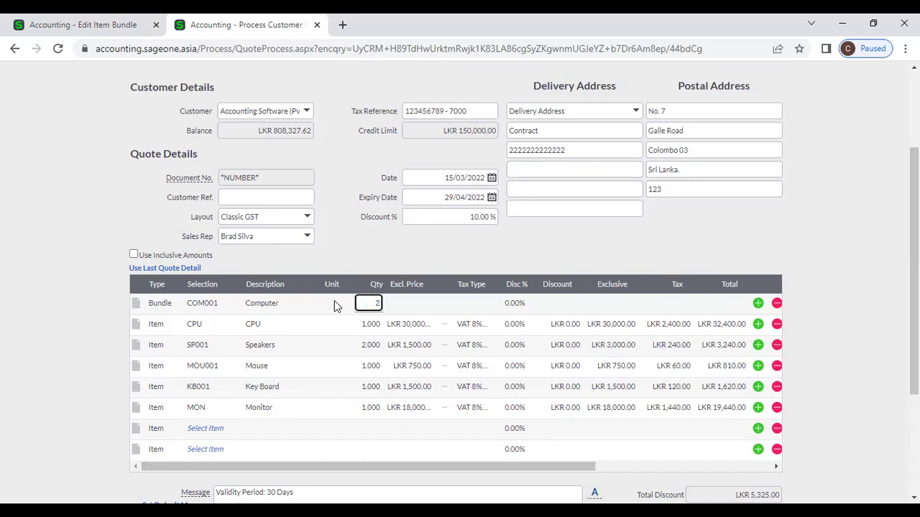
key(Return)
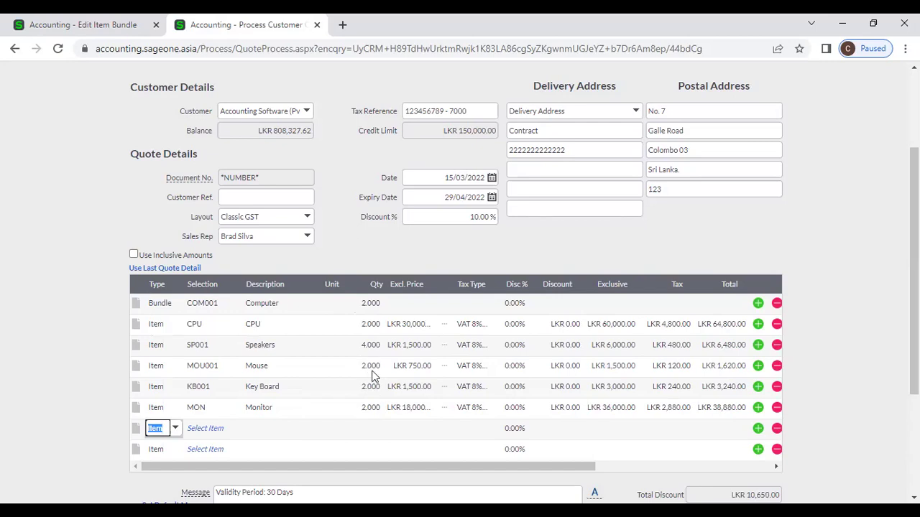
click(376, 307)
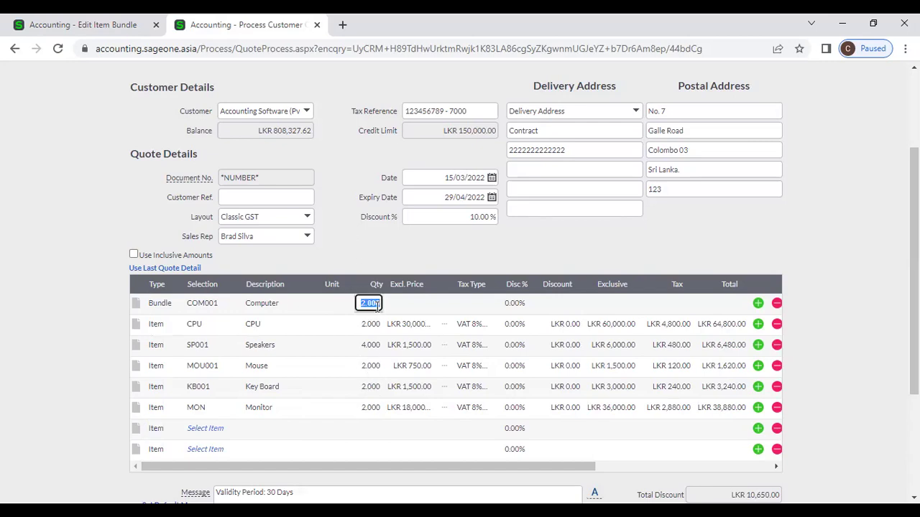
text(10)
key(Return)
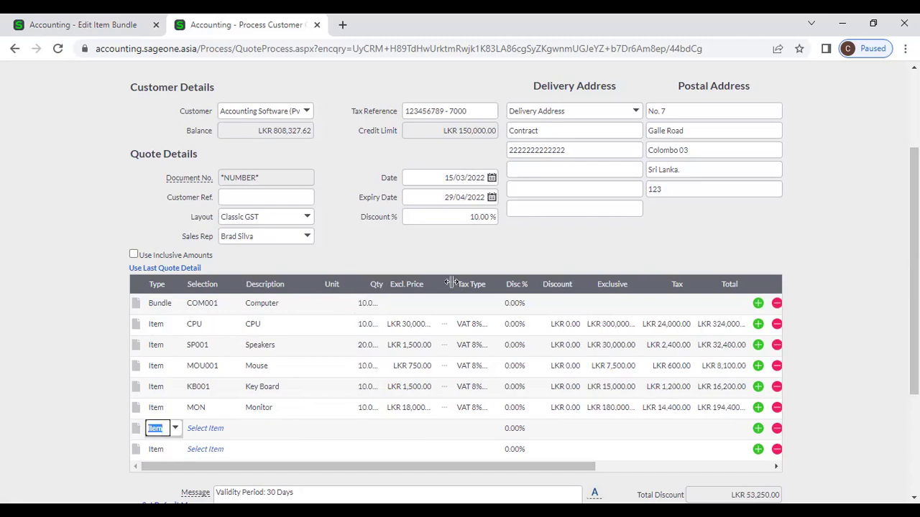
- Set the quantity of the COM001 bundle line to 6
click(368, 302)
key(BackSpace)
text(8)
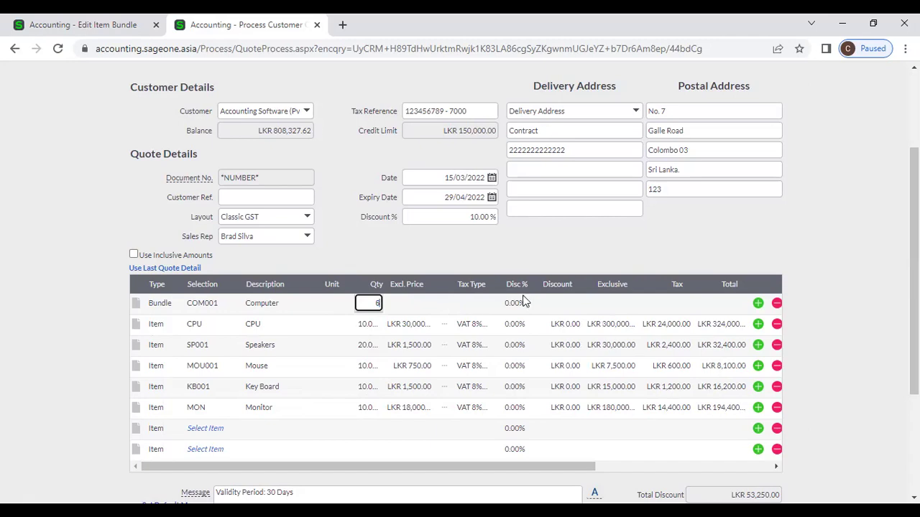
key(Return)
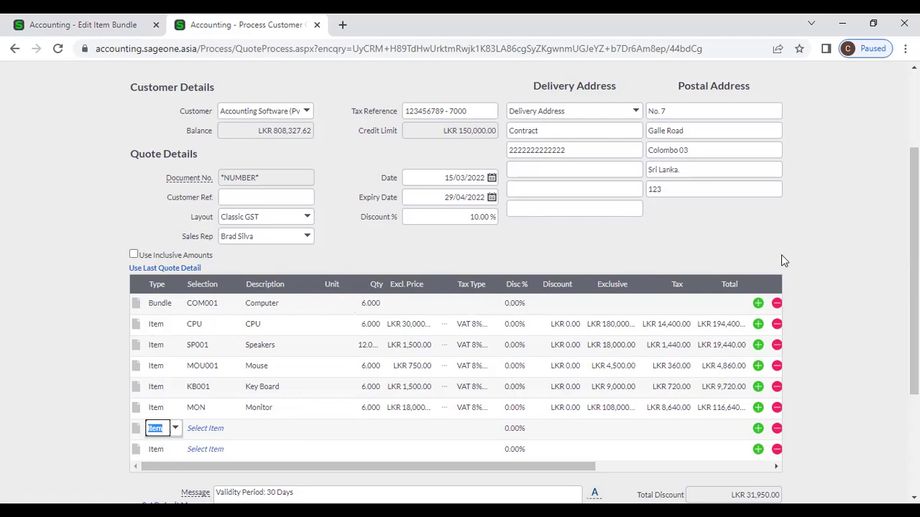
key(Tab)
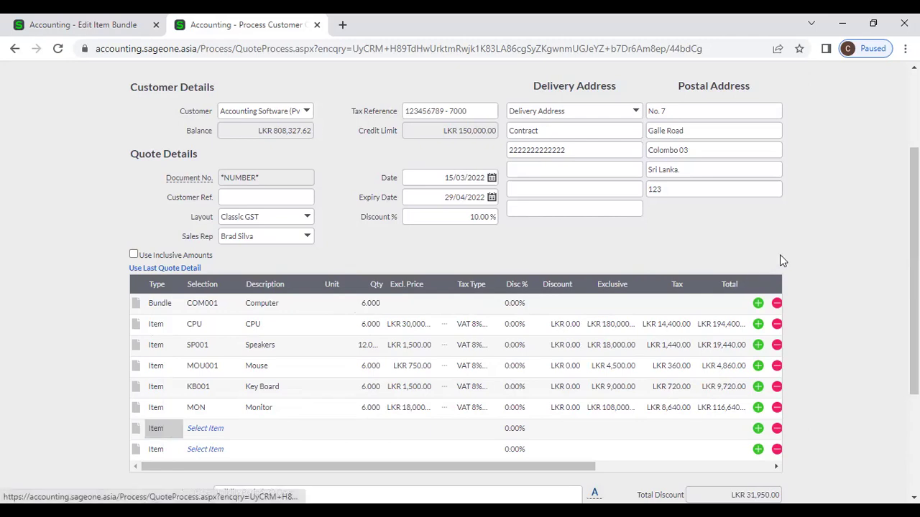
- Switch back to the browser tab with the COM001 bundle and open the list of item bundles there
click(86, 25)
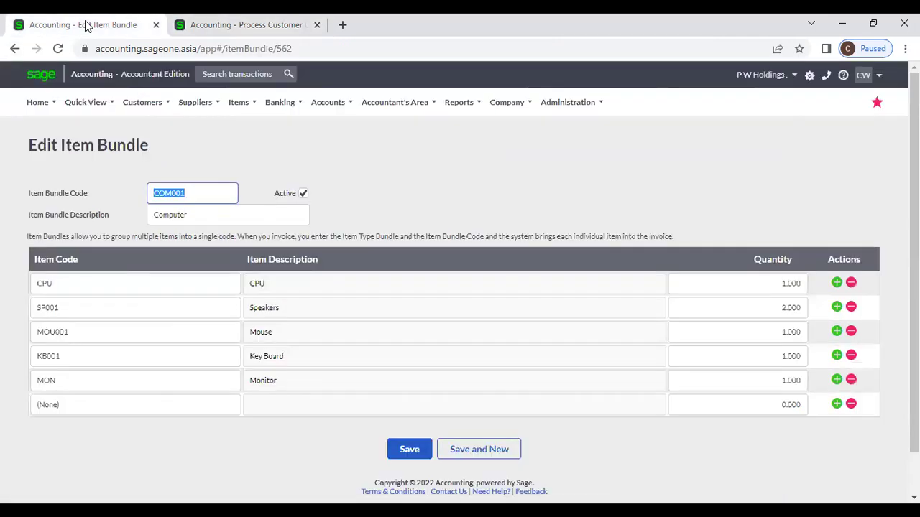
mouse_move(85, 102)
mouse_move(154, 106)
mouse_move(239, 102)
mouse_move(271, 170)
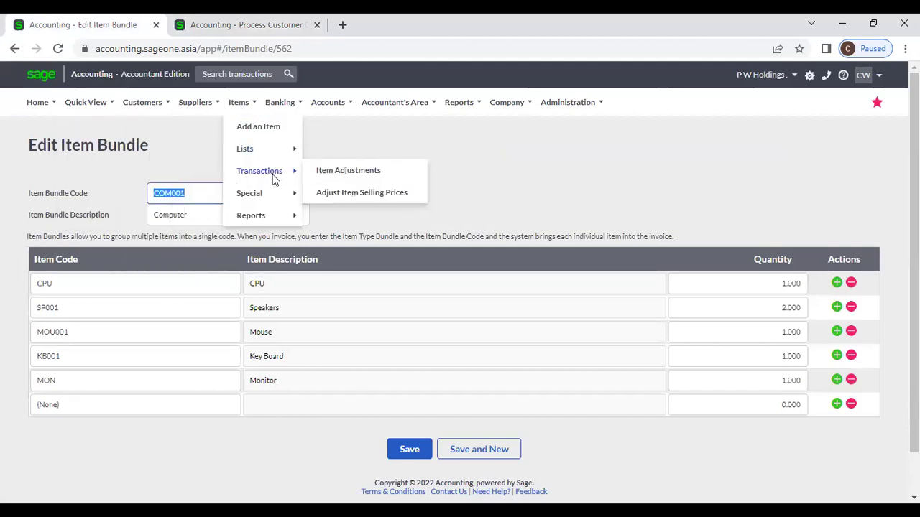
mouse_move(273, 150)
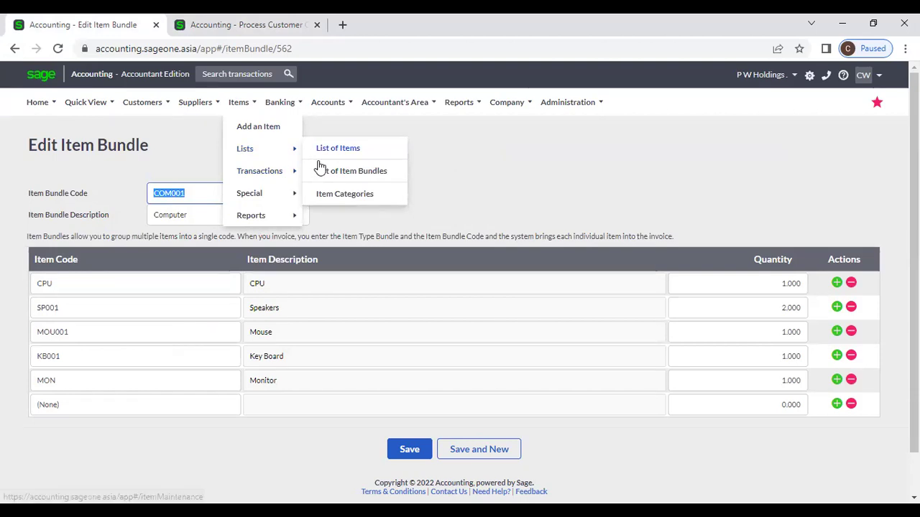
click(323, 173)
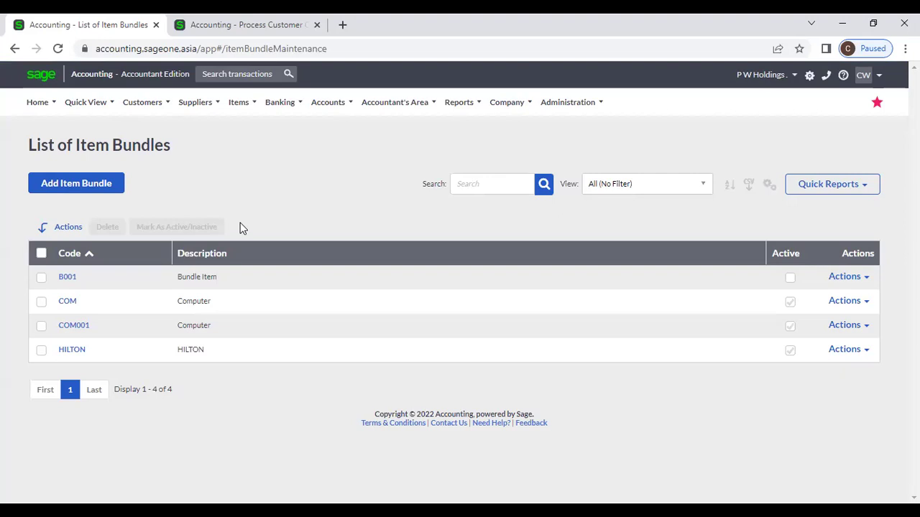
- View the details of the B001 bundle and return to the list of item bundles
click(72, 278)
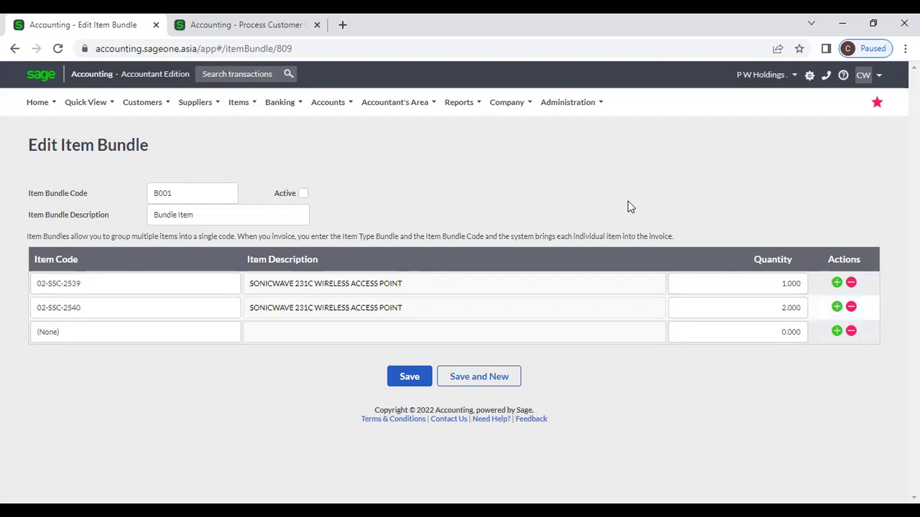
click(19, 52)
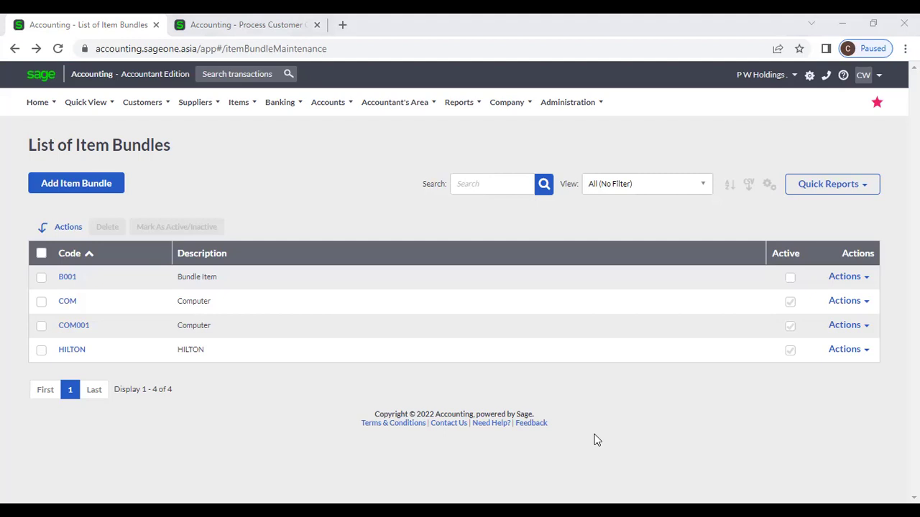
click(601, 408)
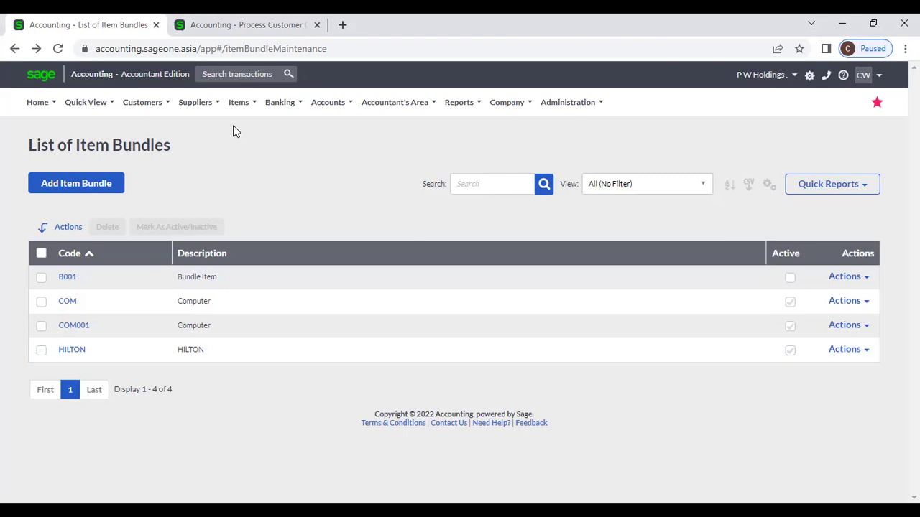
- Start an item adjustment of the type Quantity on Hand and/or Average Cost and proceed to its adjustment options
mouse_move(231, 104)
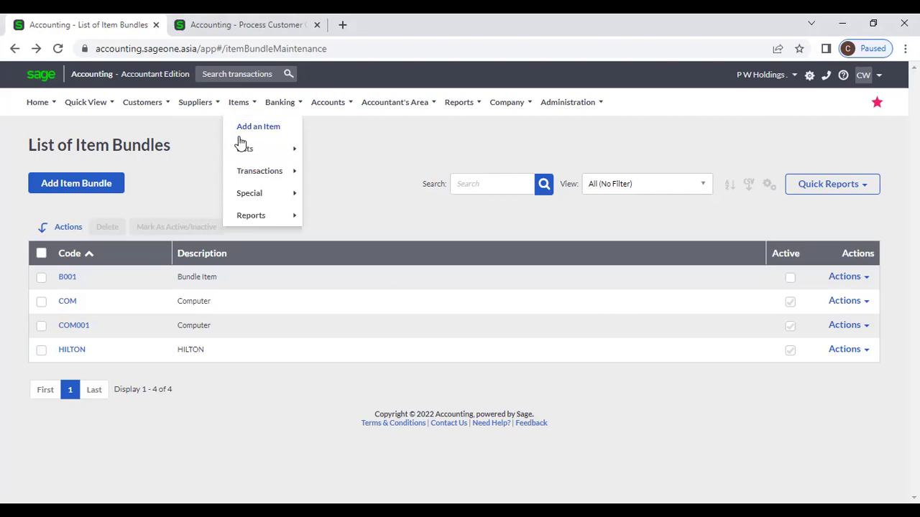
mouse_move(244, 150)
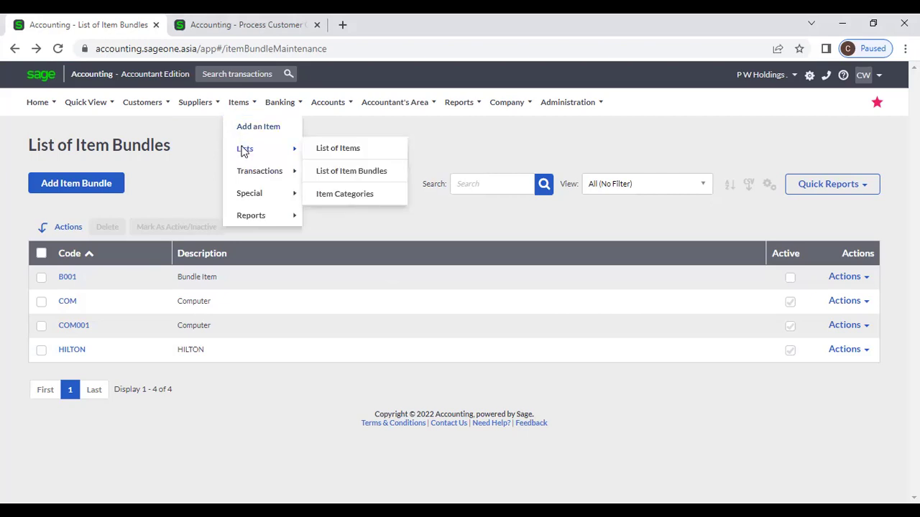
mouse_move(249, 176)
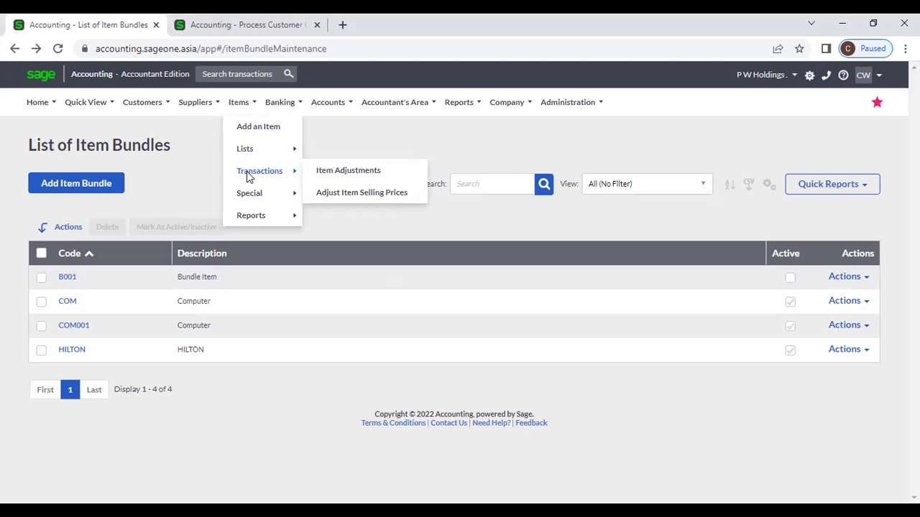
click(354, 175)
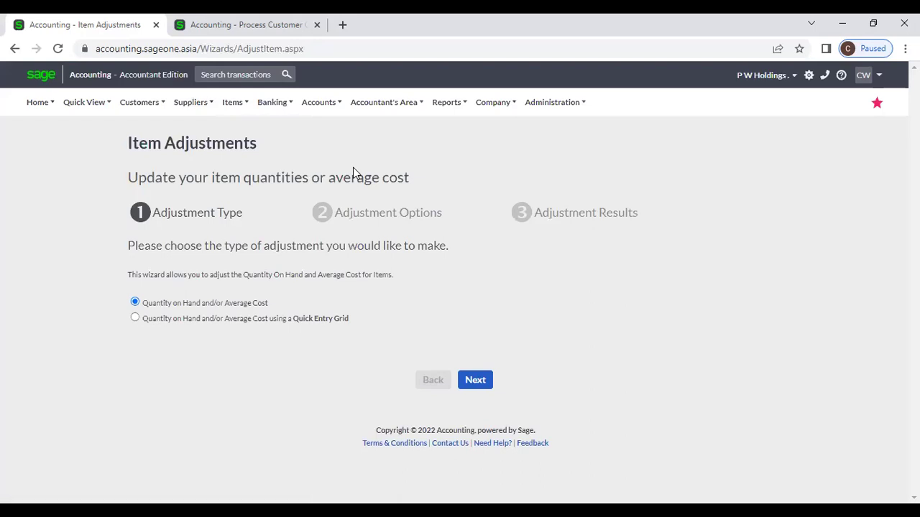
click(232, 104)
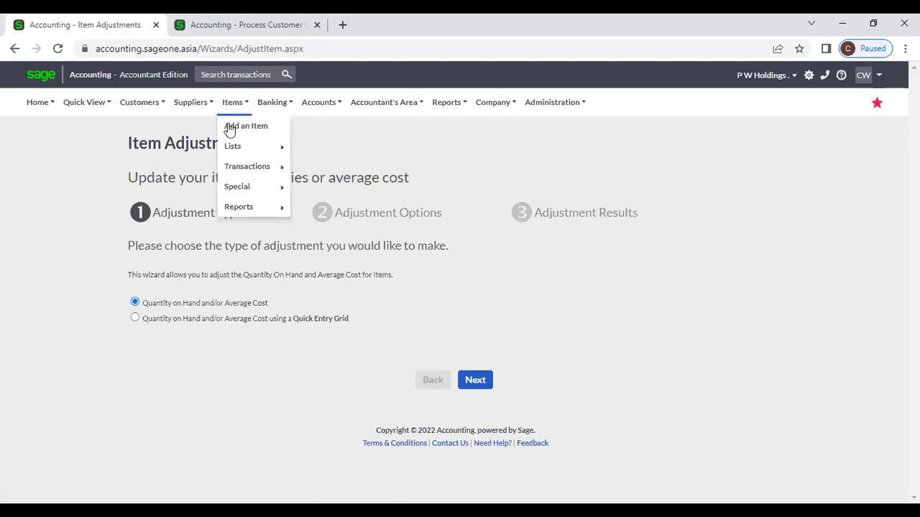
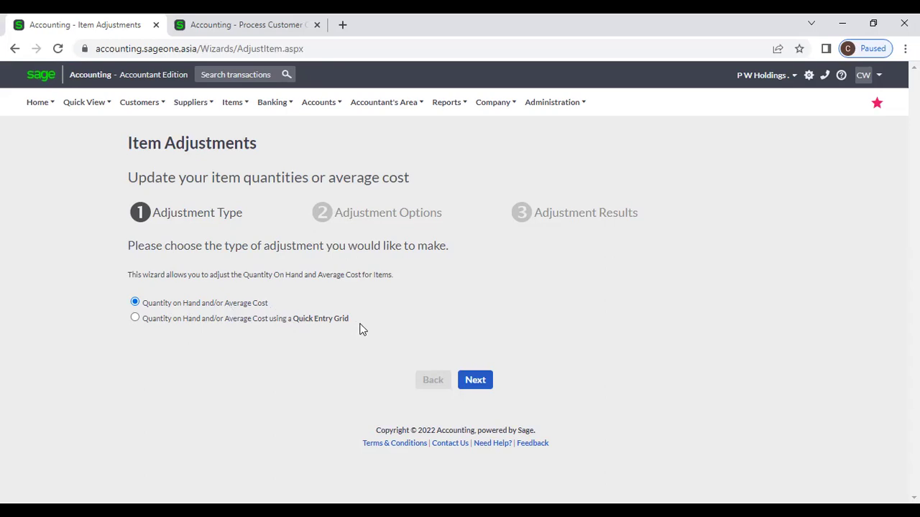
click(481, 382)
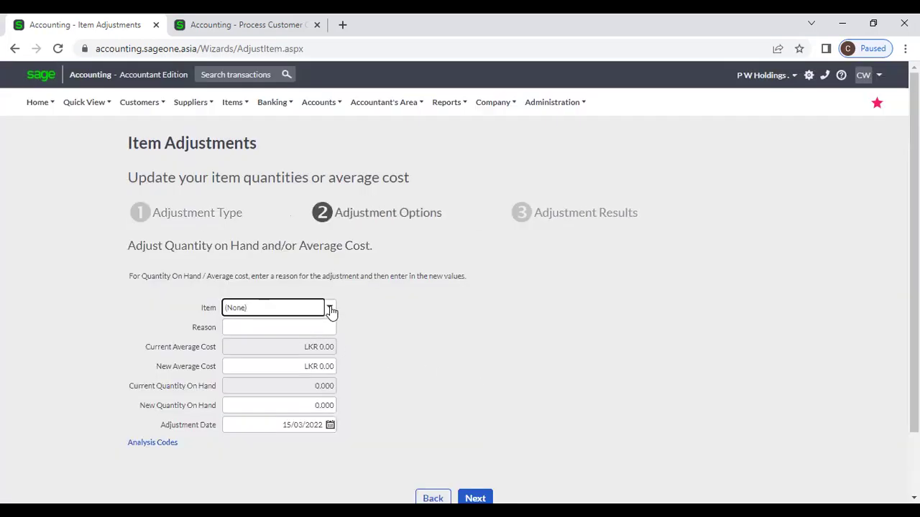
- Choose the item 123 - Test Item for the adjustment and set its new quantity on hand to 5
click(330, 308)
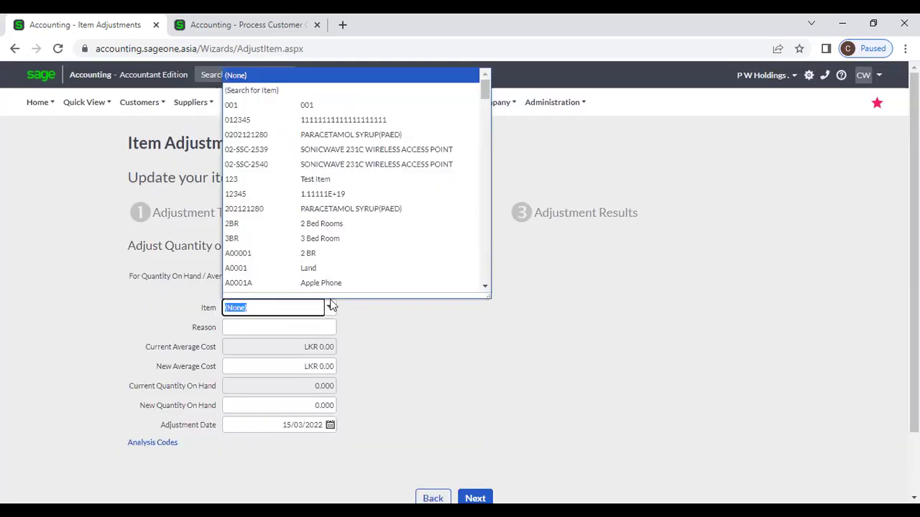
click(326, 182)
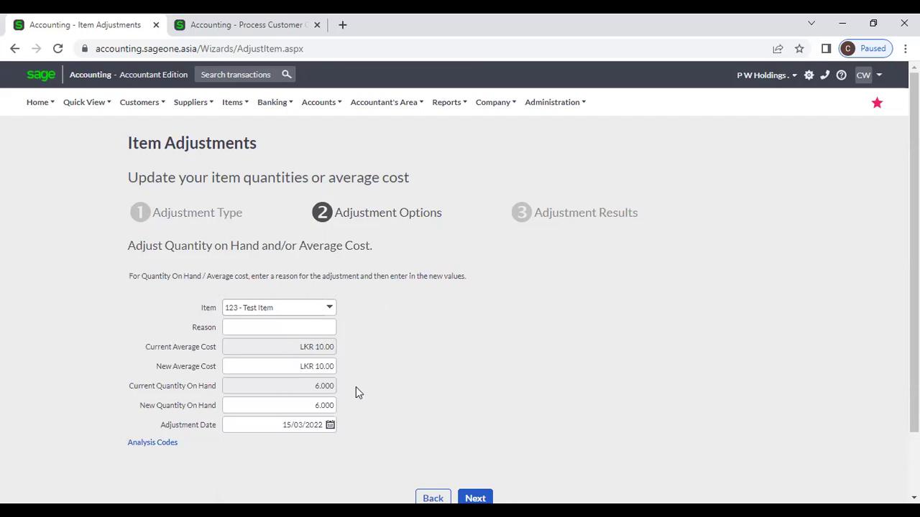
click(310, 401)
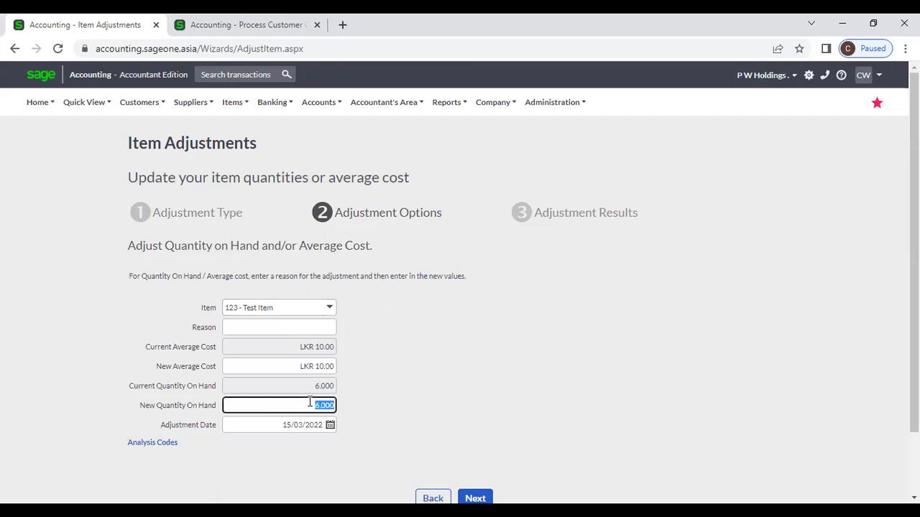
text(5)
click(380, 411)
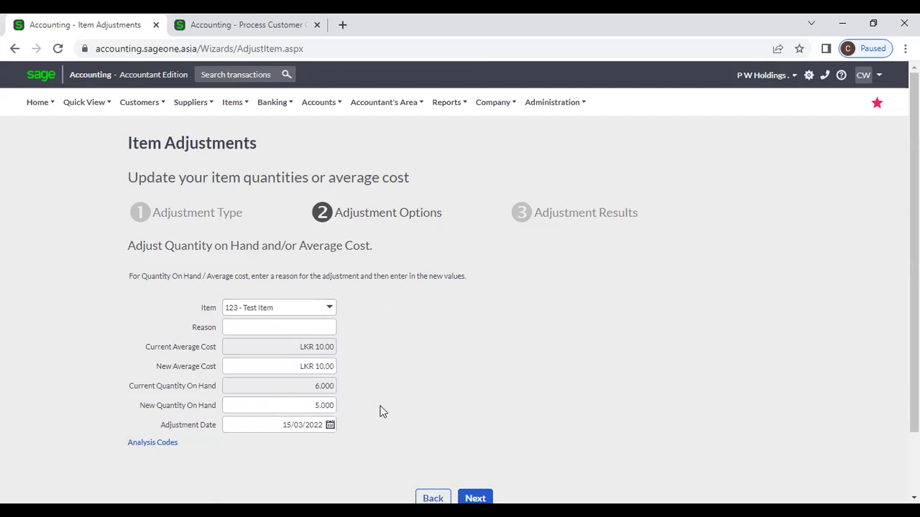
- View the calendar of the adjustment date and close it again
click(332, 406)
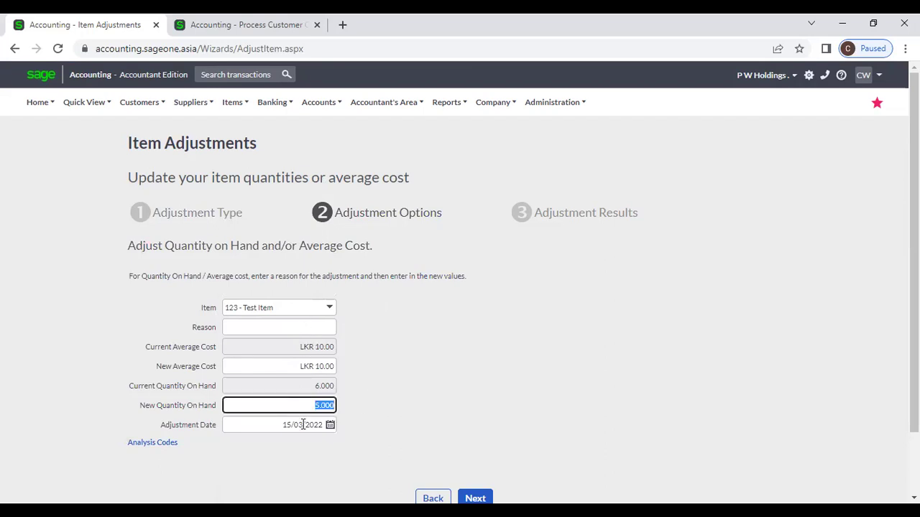
click(330, 427)
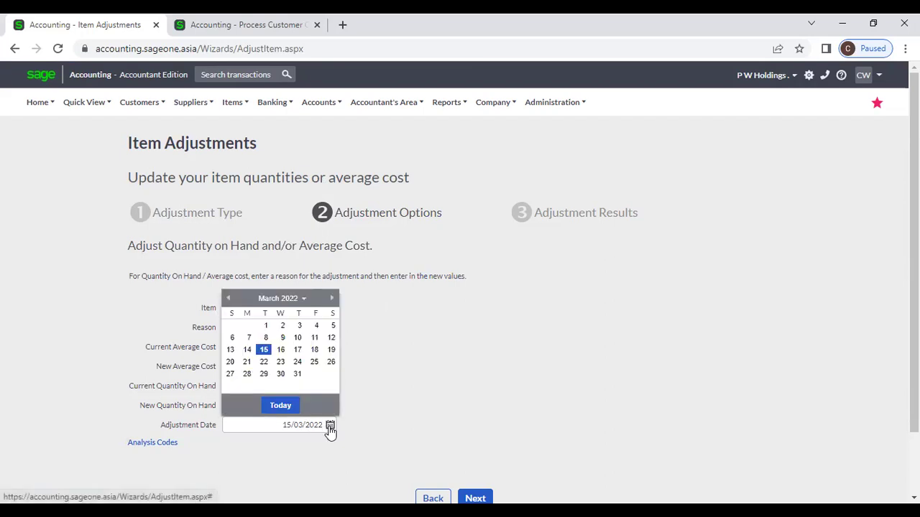
click(329, 427)
click(330, 427)
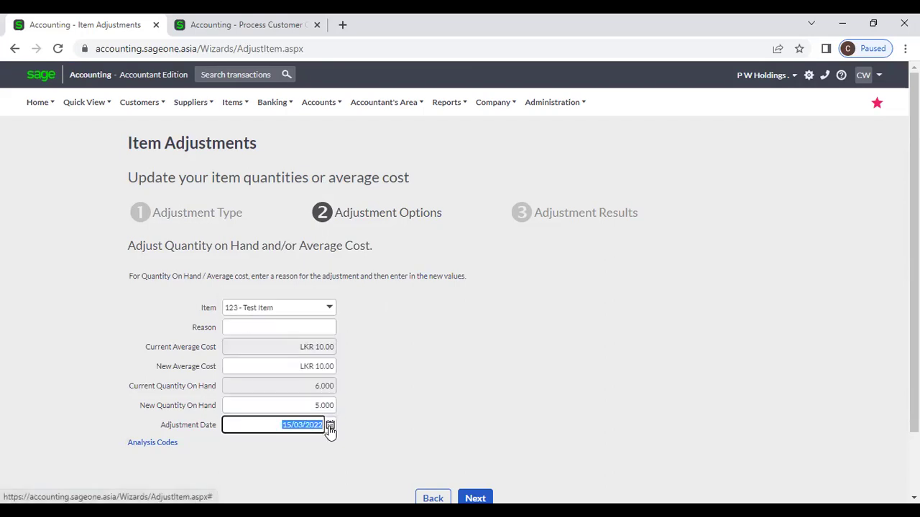
click(396, 438)
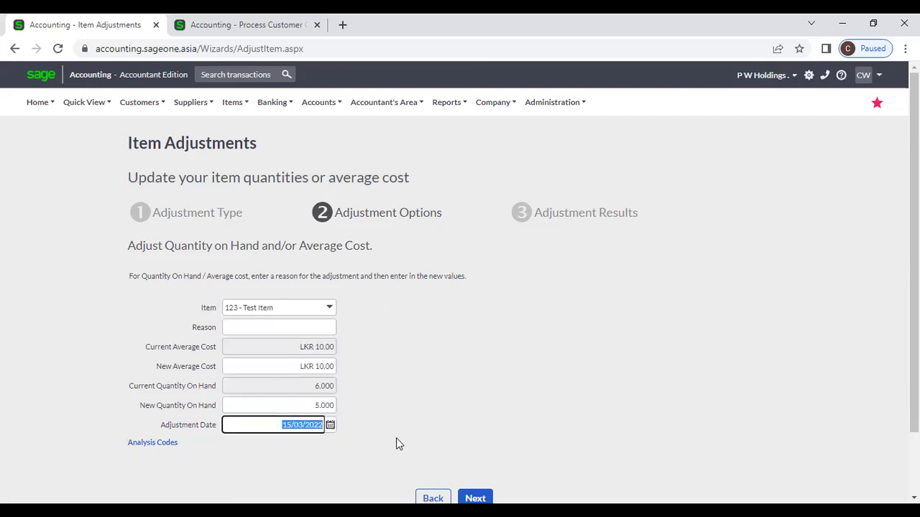
- Enter "Stk Adj" as the reason for the adjustment
click(318, 329)
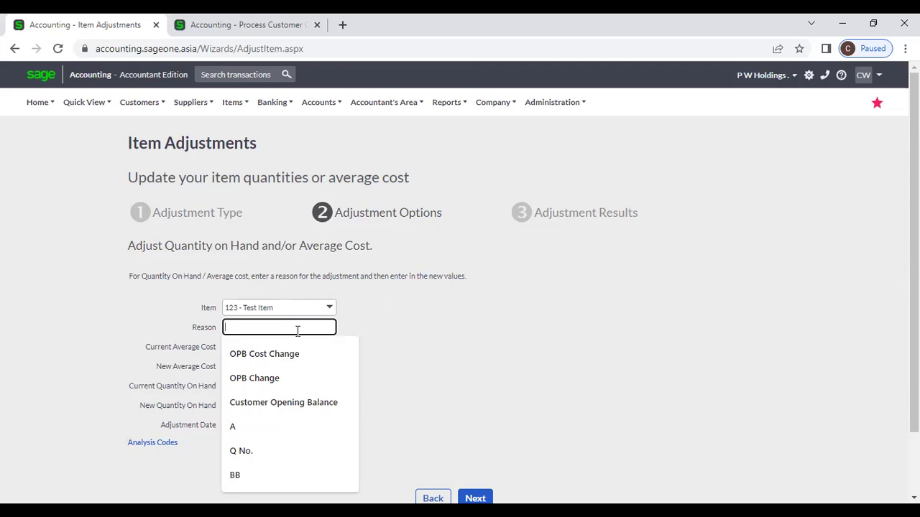
text(Stk)
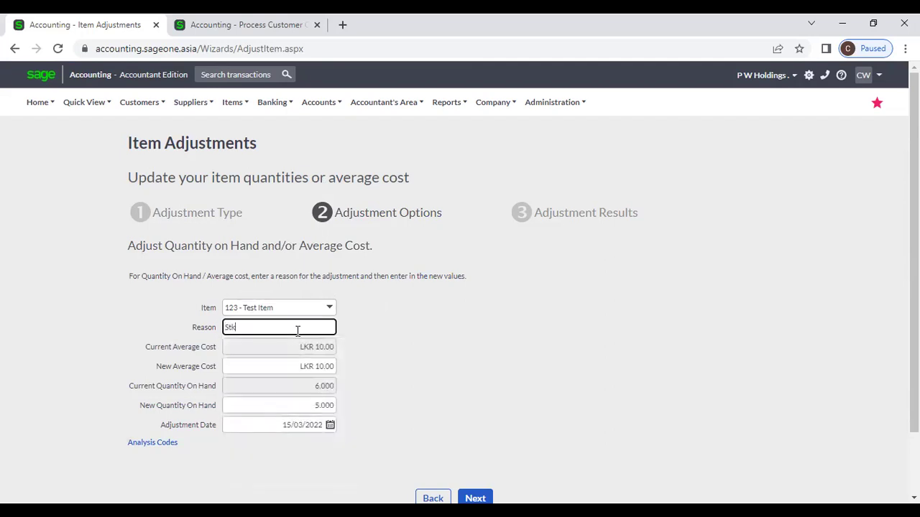
text( Adj)
click(394, 385)
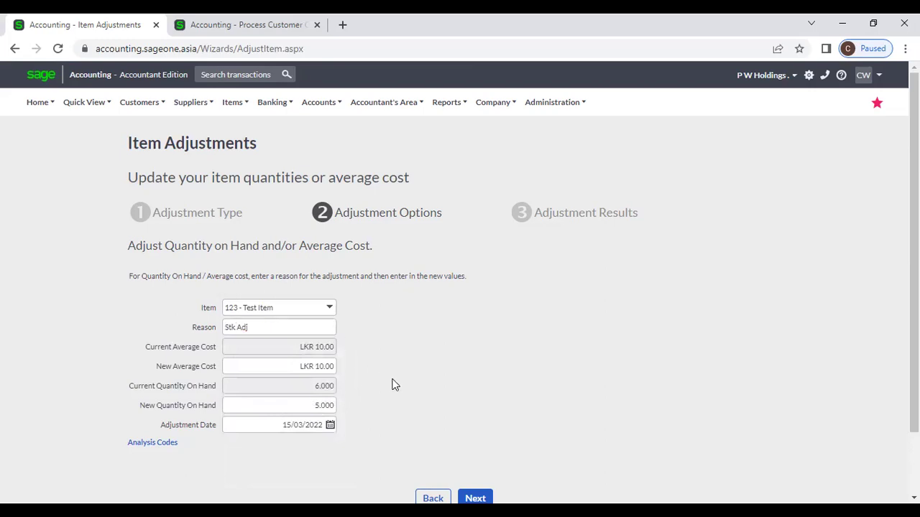
- Show the analysis codes of the adjustment and view the available Department options
scroll(395, 385, down, 1)
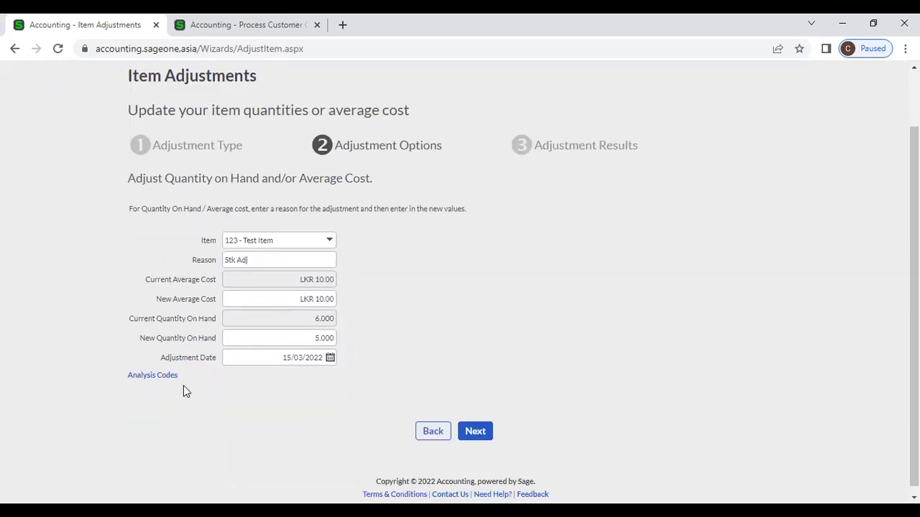
click(164, 378)
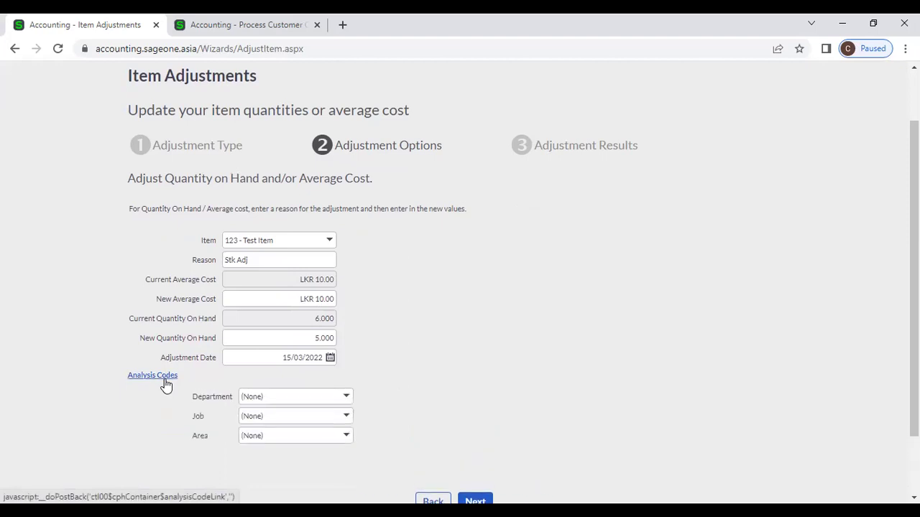
click(158, 379)
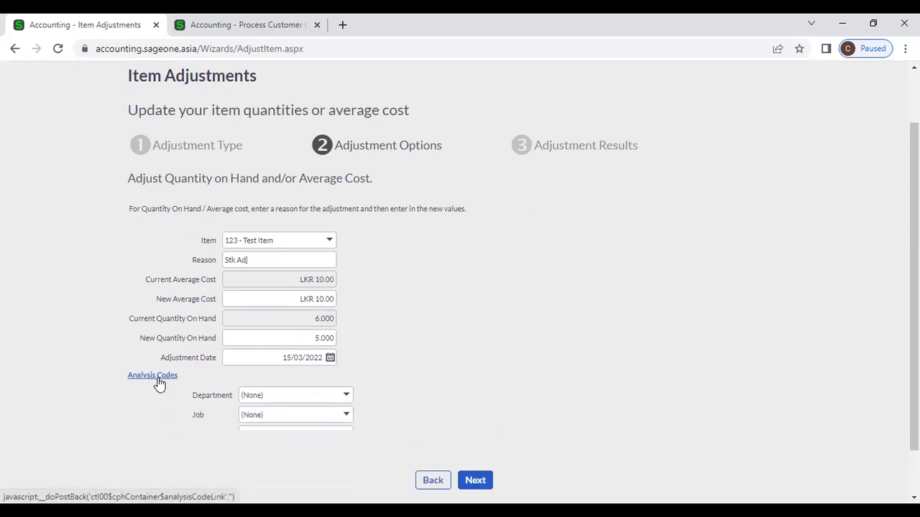
click(158, 379)
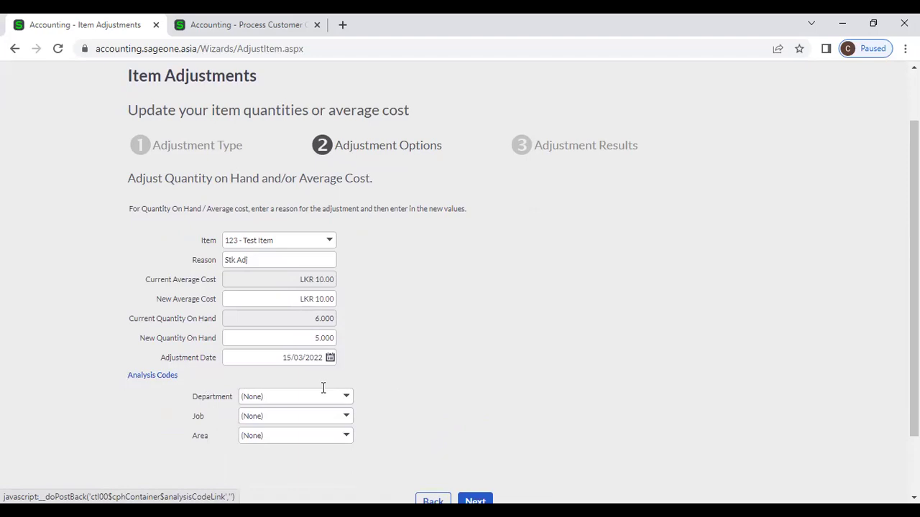
click(351, 395)
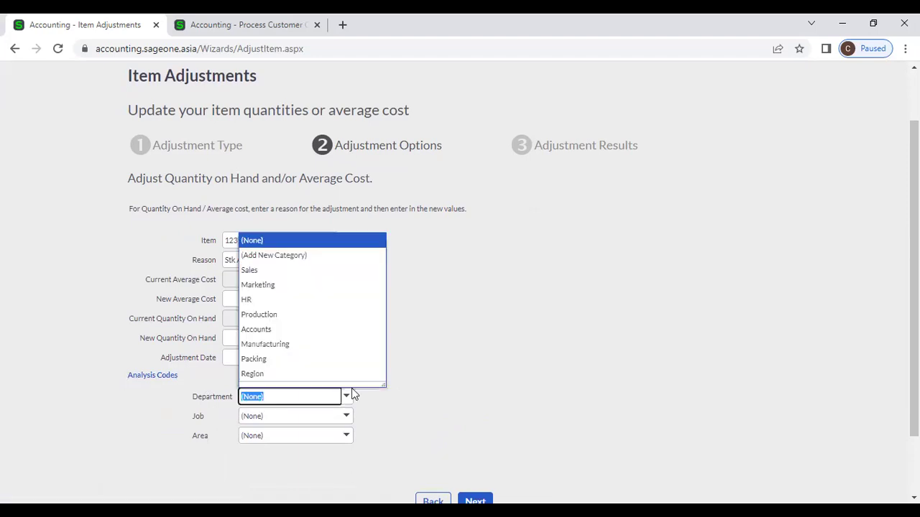
click(415, 351)
- Process the Test Item adjustment and finish the wizard
scroll(414, 351, down, 2)
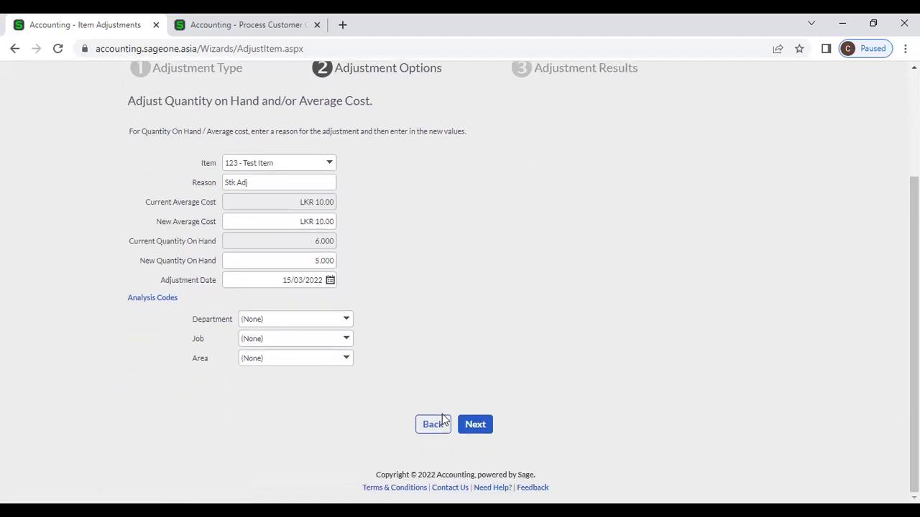
click(474, 428)
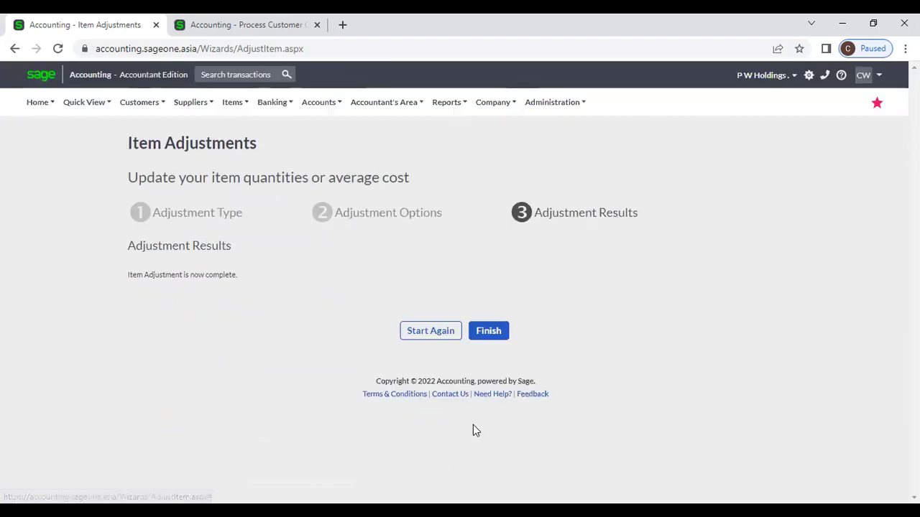
click(489, 334)
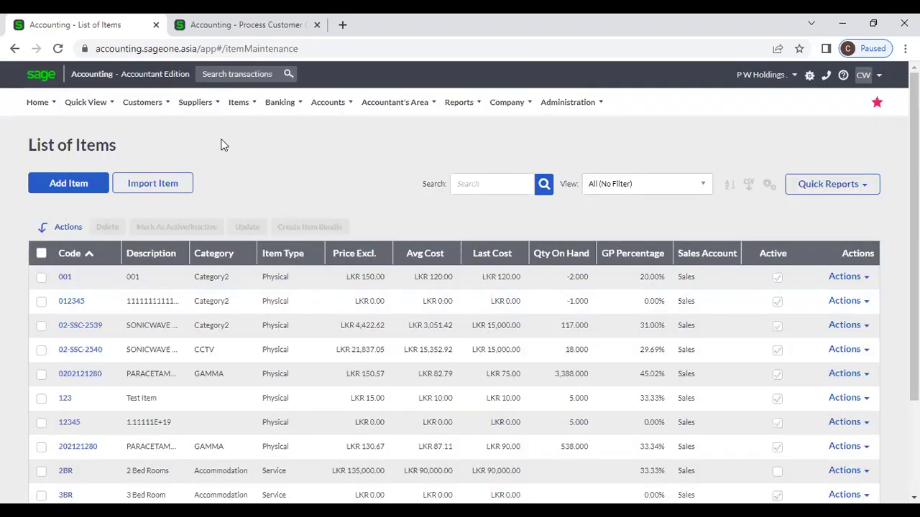
- Start another Quantity on Hand and/or Average Cost adjustment and choose the item 123 - Test Item
click(239, 105)
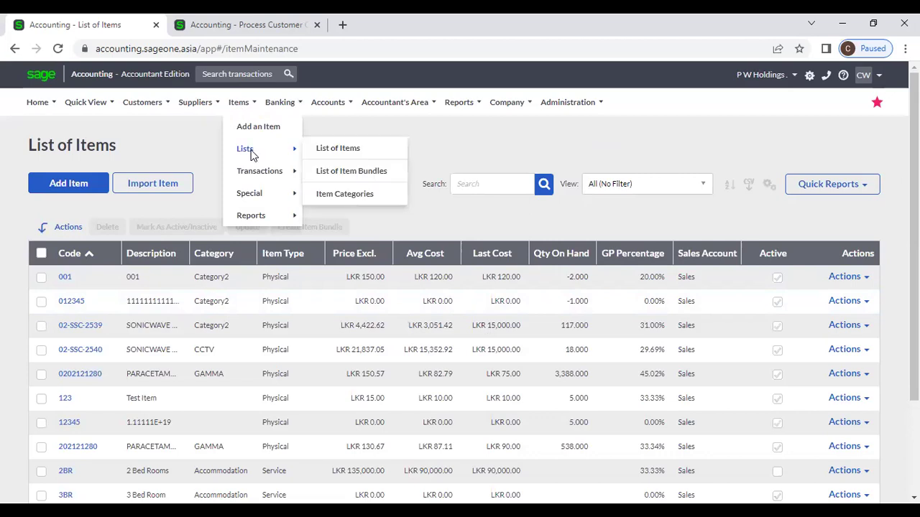
mouse_move(281, 170)
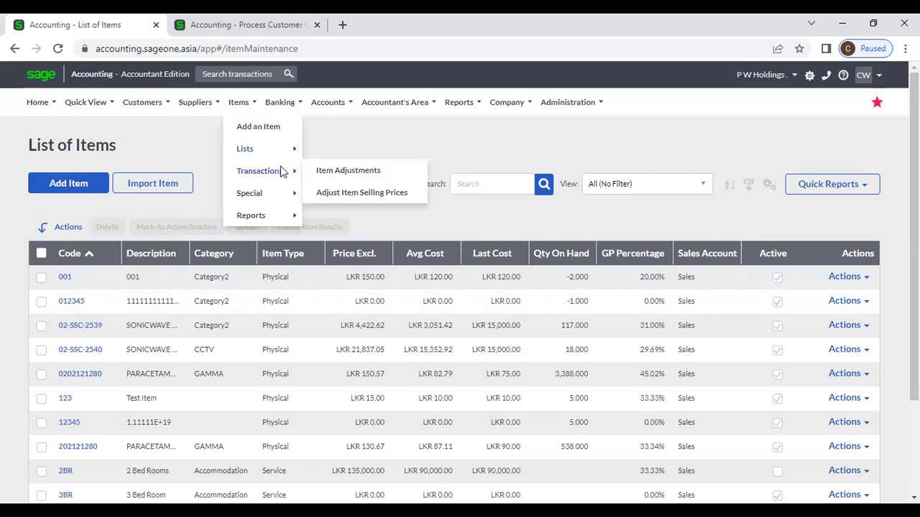
click(341, 172)
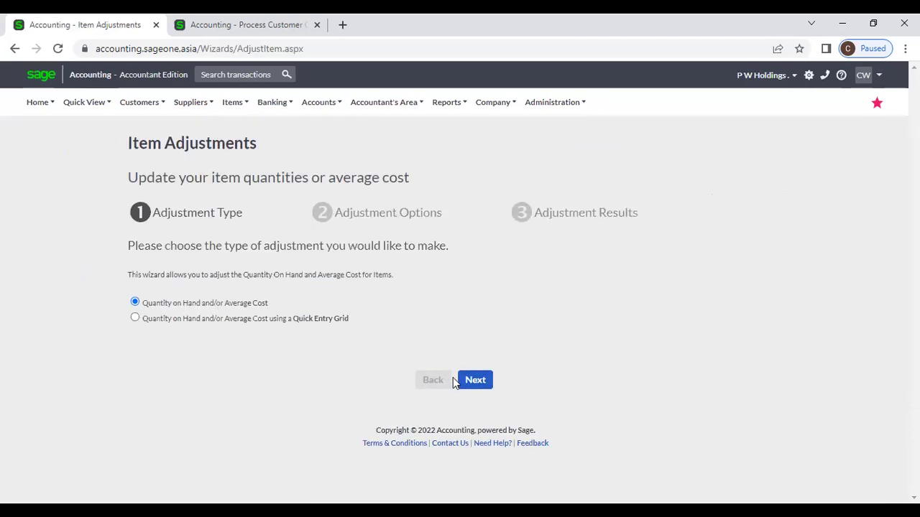
click(477, 383)
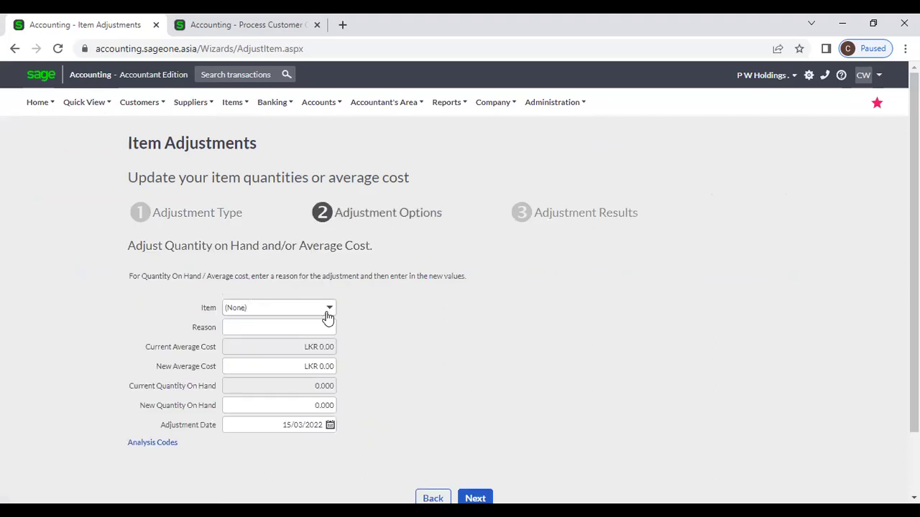
click(328, 314)
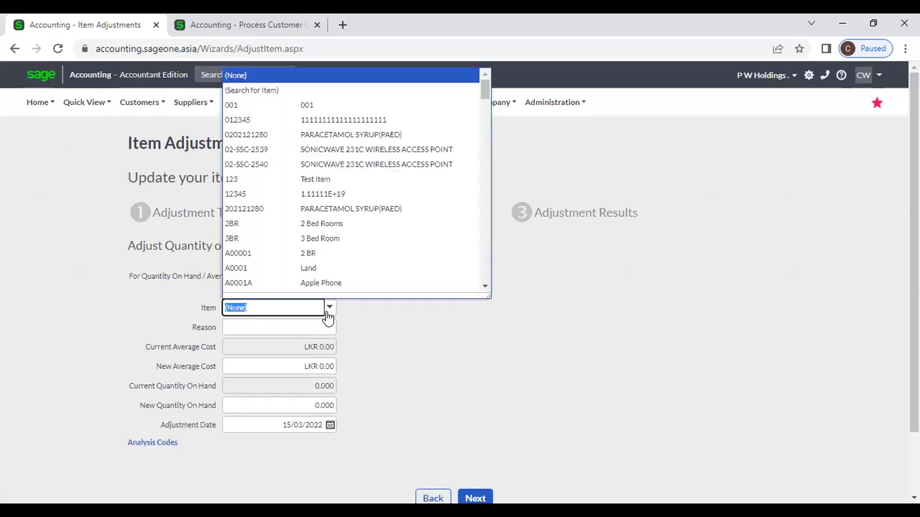
click(320, 182)
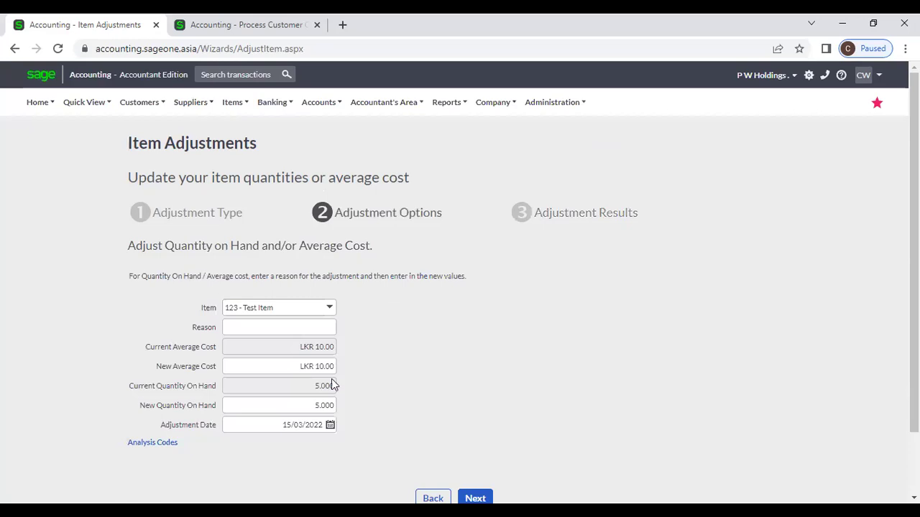
- Set the new average cost of the Test Item to LKR 12.00 and look over the rest of the form
click(329, 366)
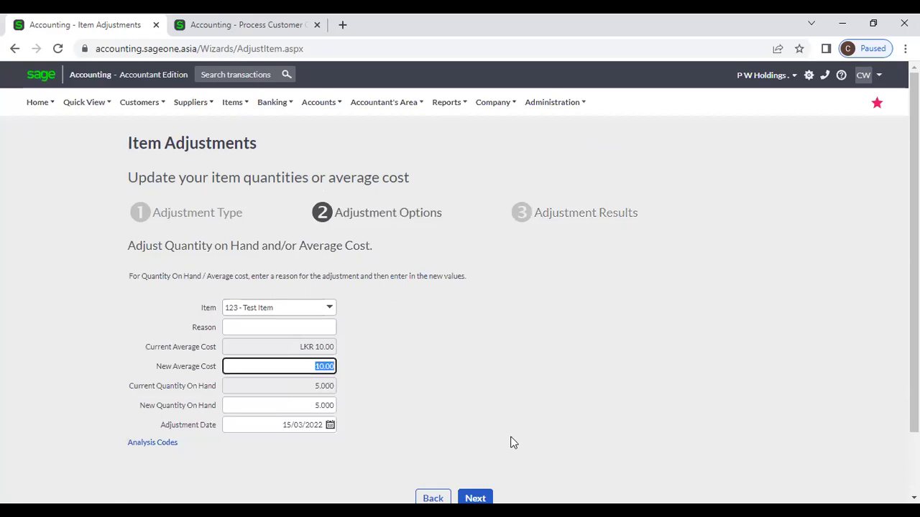
text(12)
click(460, 373)
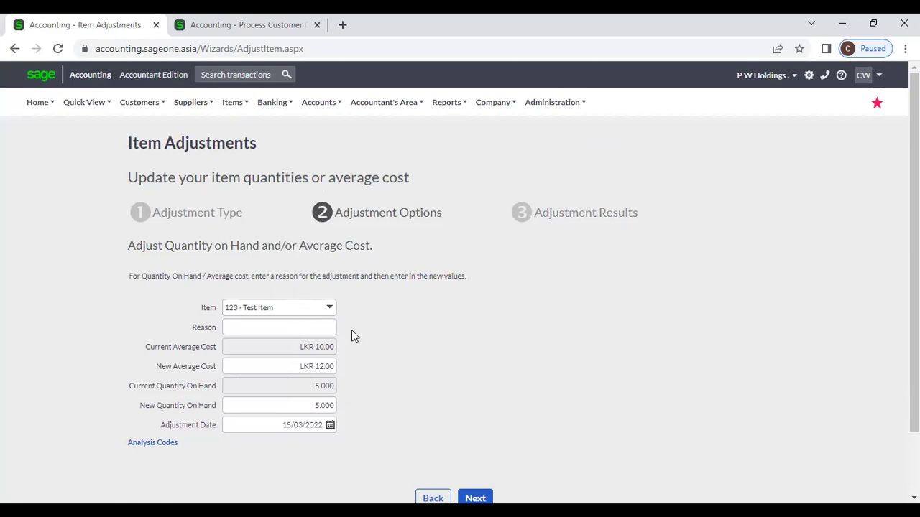
scroll(351, 336, down, 1)
scroll(352, 330, down, 1)
scroll(352, 329, up, 2)
- Start a new item adjustment of the type Quantity on Hand and/or Average Cost using a Quick Entry Grid and proceed to the grid
click(234, 102)
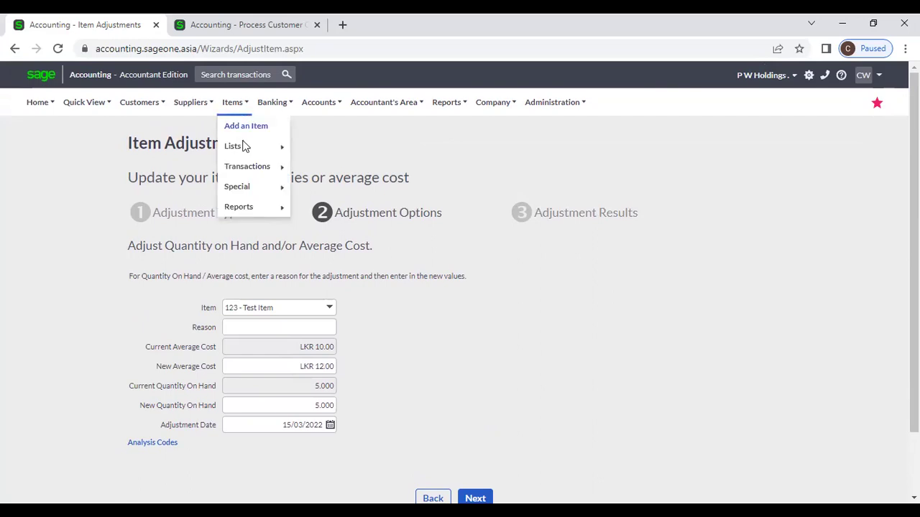
mouse_move(246, 166)
click(321, 166)
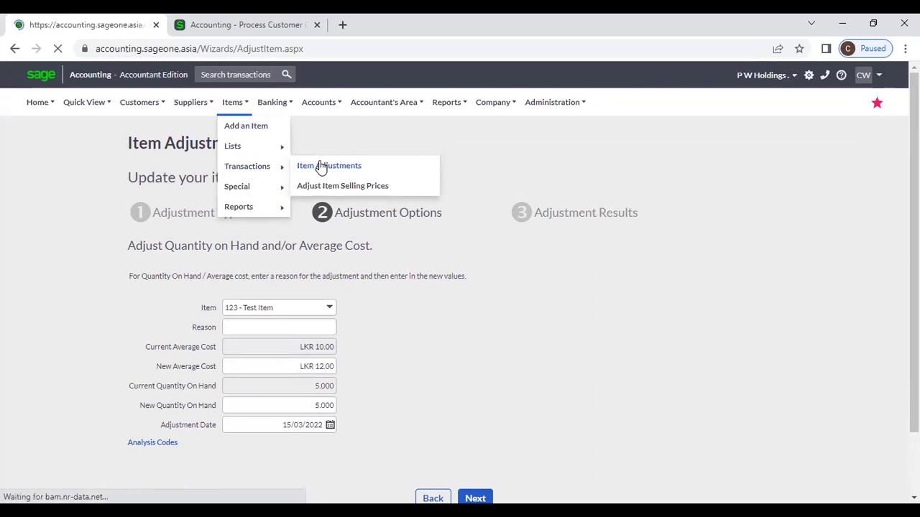
click(151, 319)
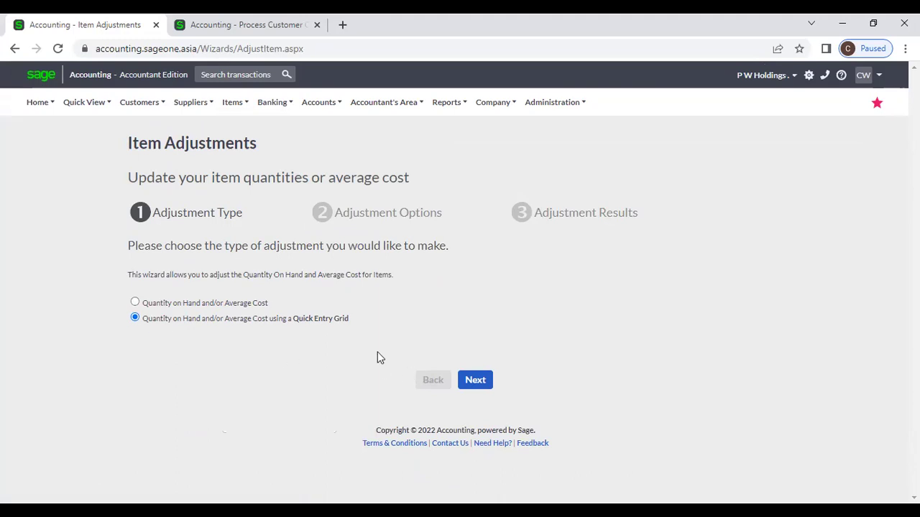
click(473, 370)
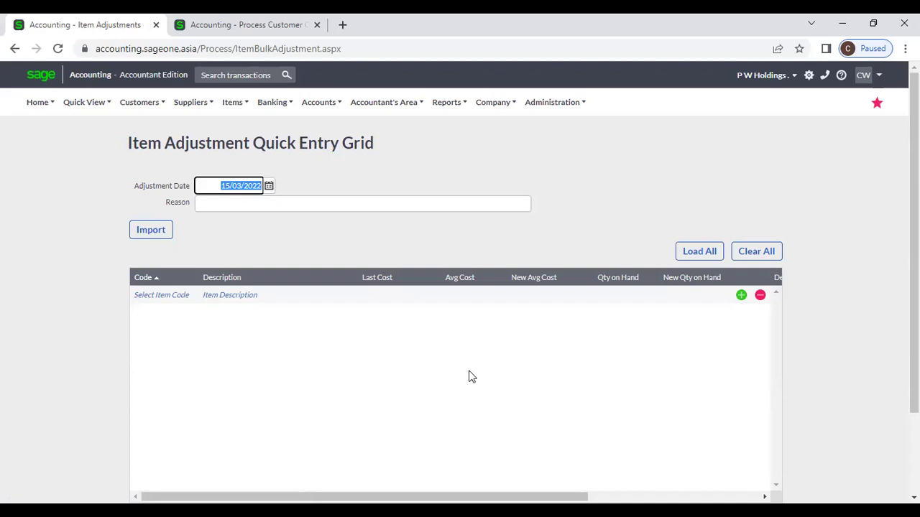
- Add four more empty lines to the item adjustment quick entry grid
click(742, 296)
click(742, 295)
click(742, 296)
click(741, 295)
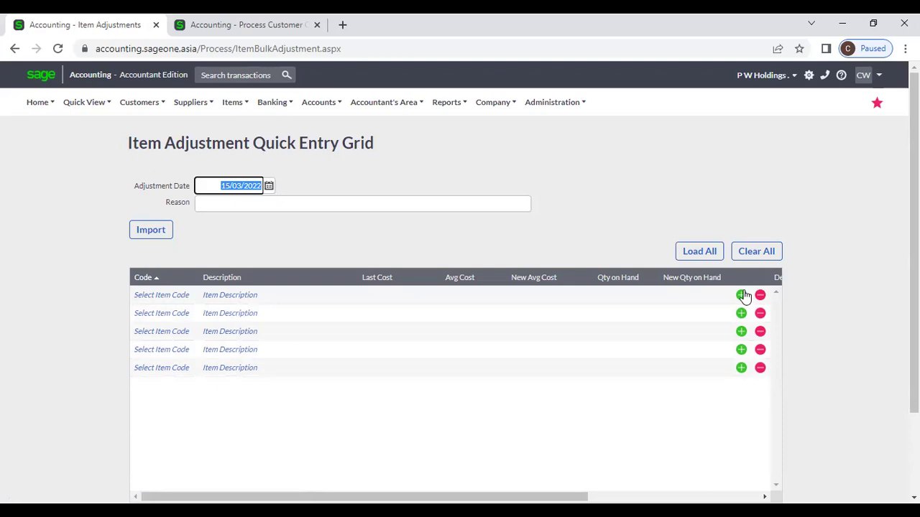
- Choose the items 02-SSC-2539, ABC001 and C001 Cement in the first three lines of the adjustment grid
click(158, 297)
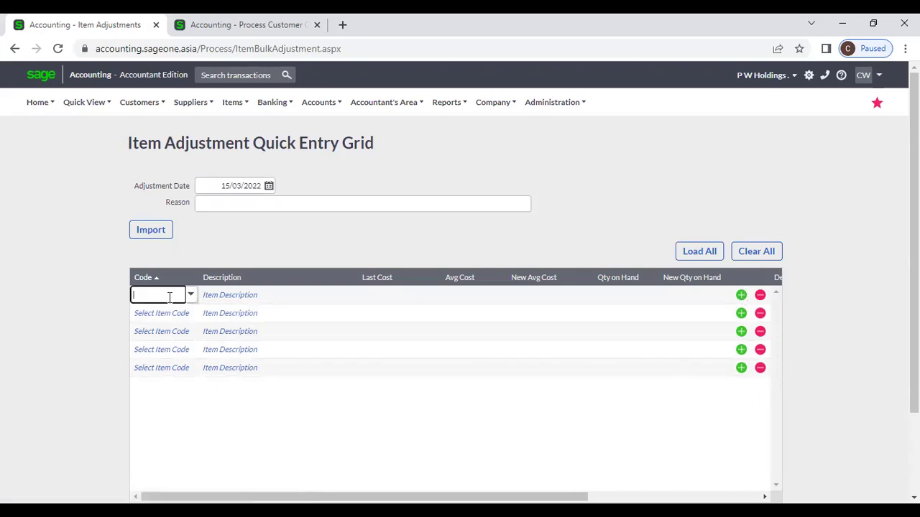
click(190, 295)
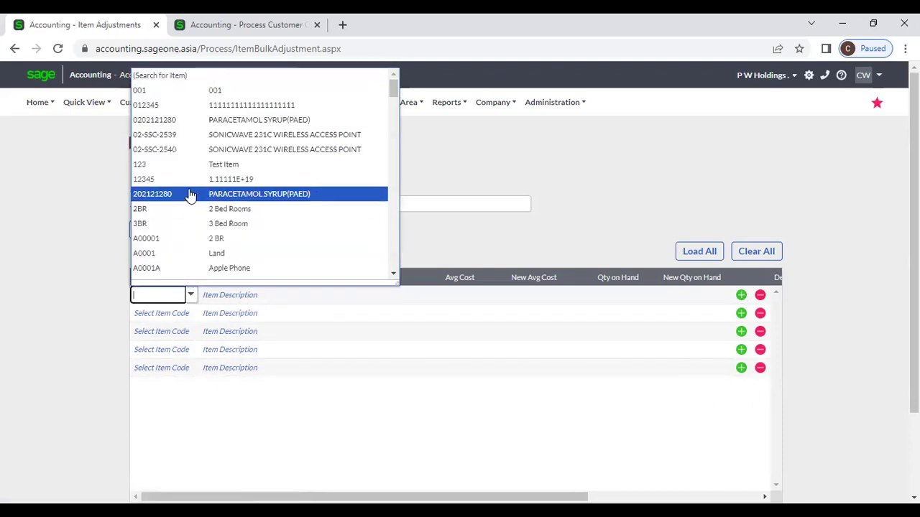
click(191, 139)
click(167, 315)
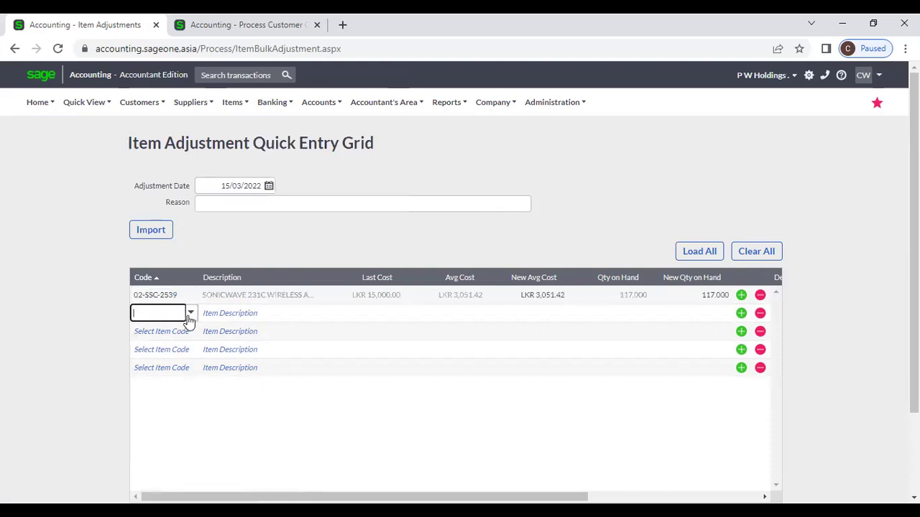
click(190, 317)
scroll(191, 271, down, 1)
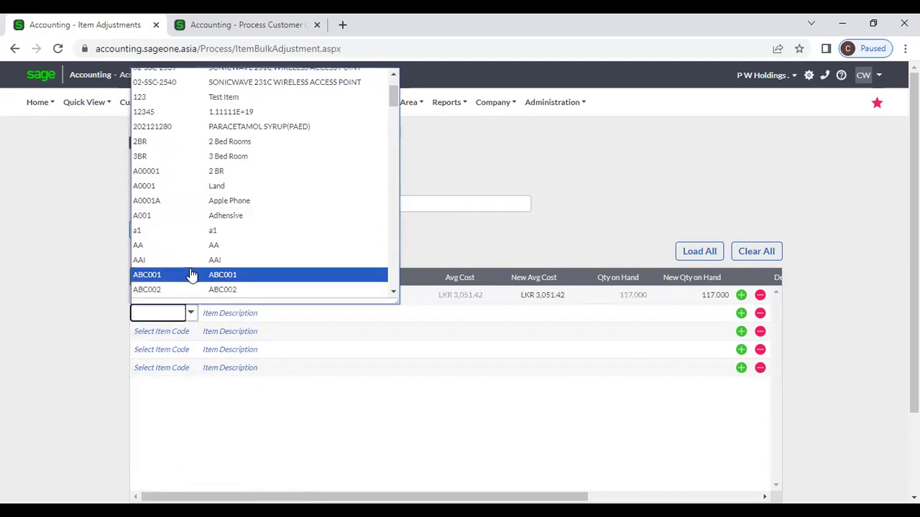
click(192, 271)
click(183, 330)
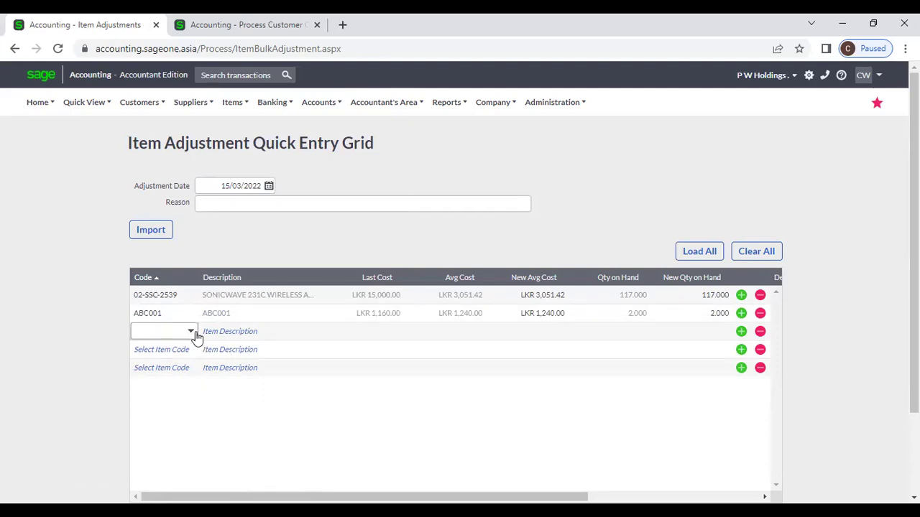
click(193, 333)
scroll(211, 298, down, 5)
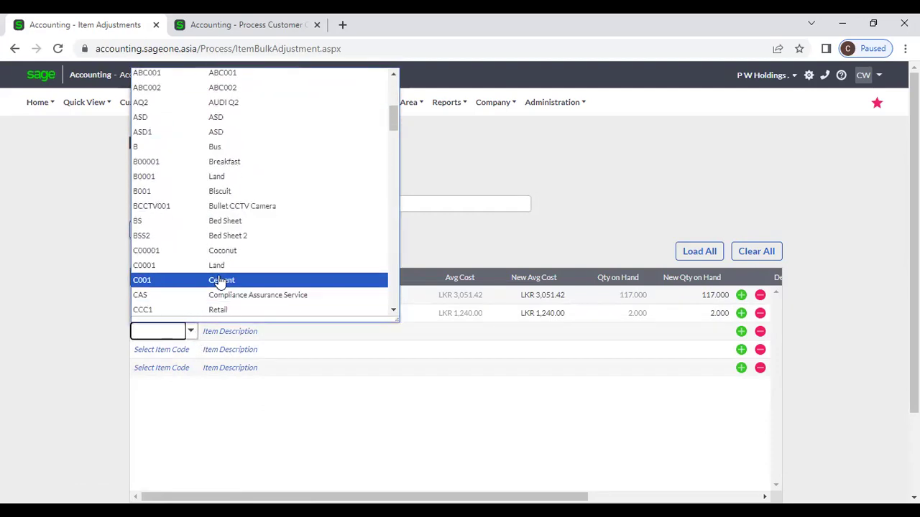
click(217, 280)
click(231, 400)
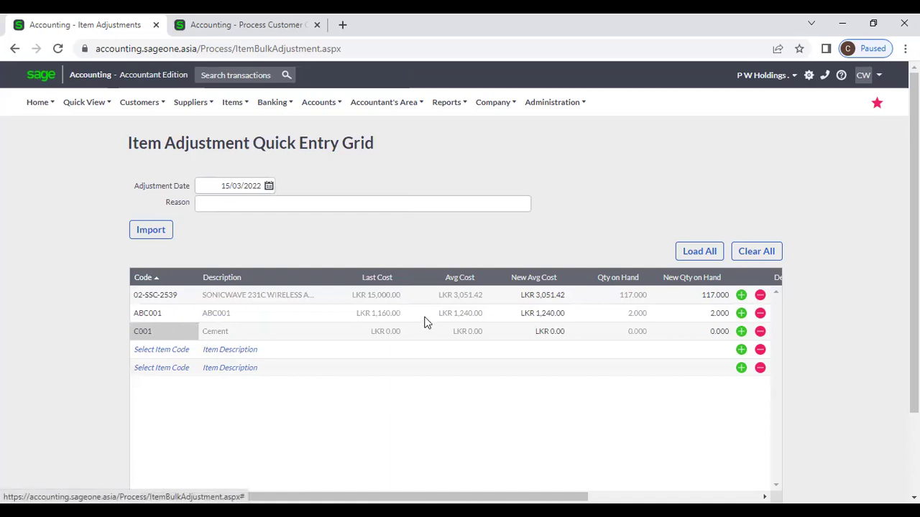
- Examine the editable New Avg Cost, New Qty on Hand and Department fields of the listed items and the rest of the form
click(537, 315)
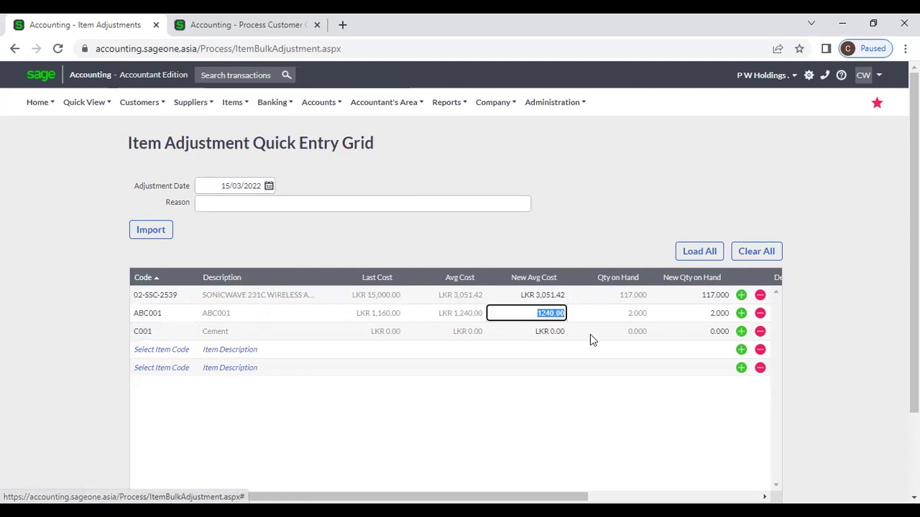
click(679, 313)
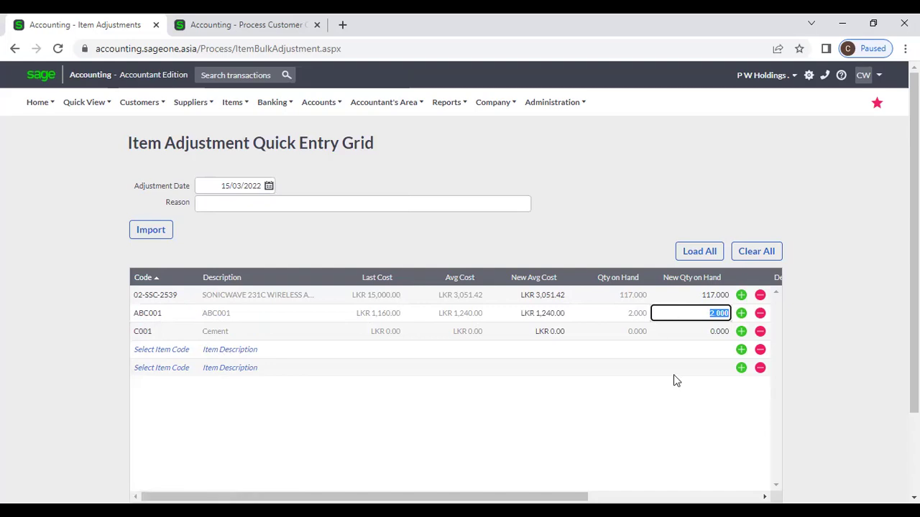
key(Tab)
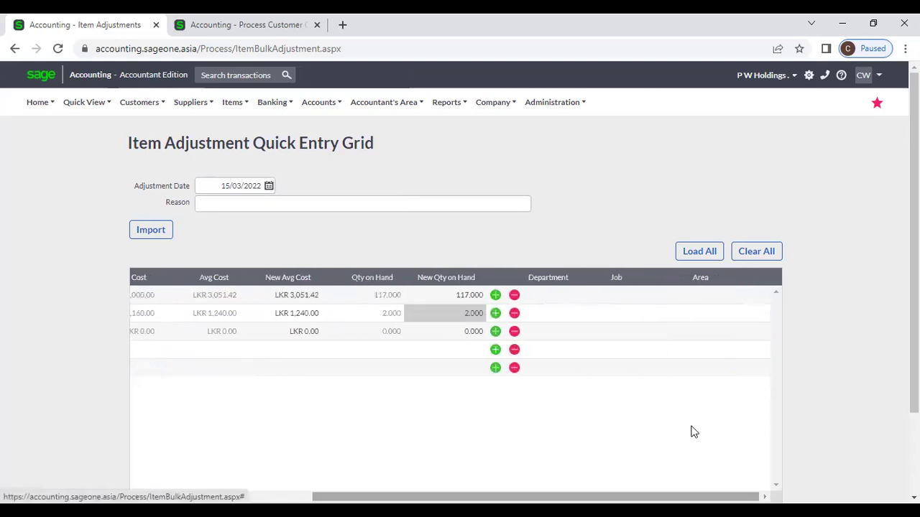
click(567, 293)
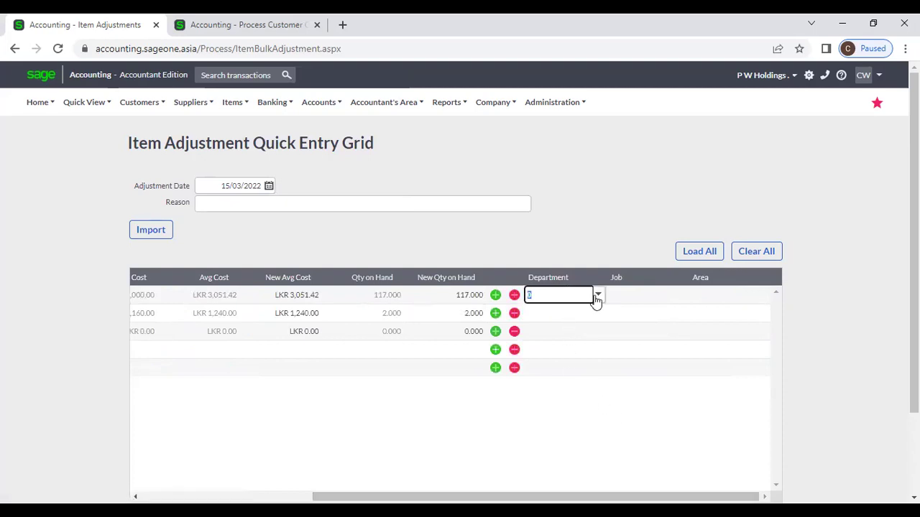
drag(575, 497, 404, 497)
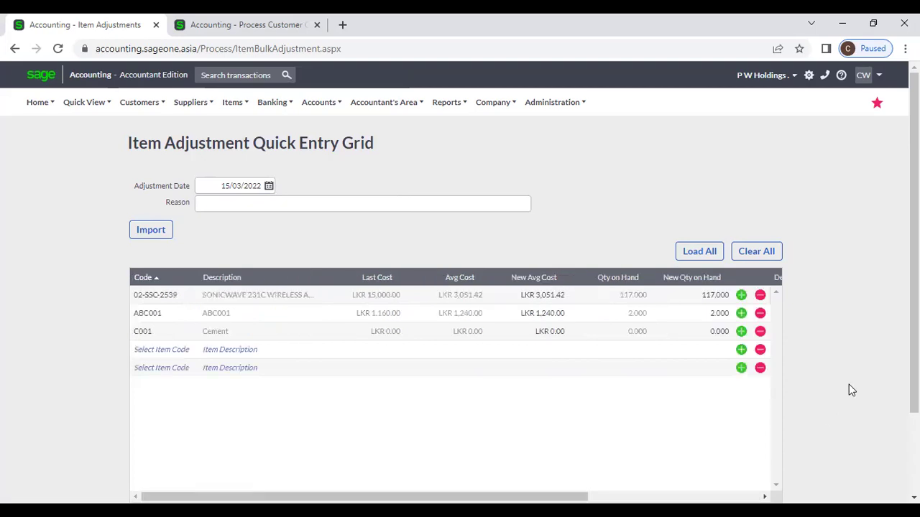
scroll(851, 390, down, 3)
scroll(422, 428, up, 1)
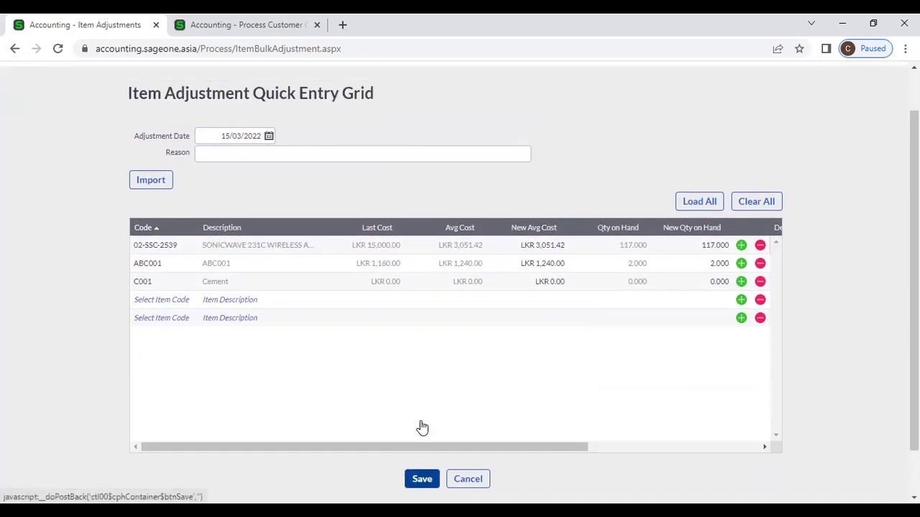
scroll(422, 427, up, 1)
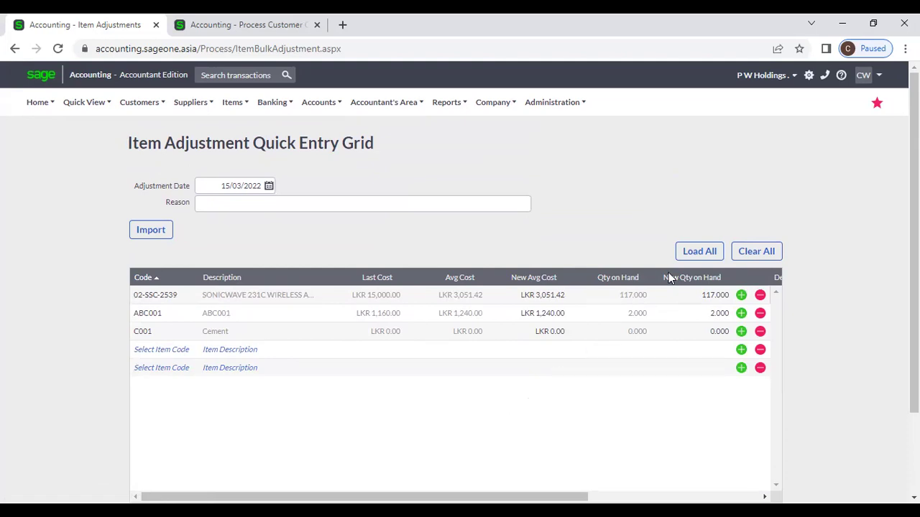
- Load all items into the adjustment grid, accepting the confirmation, and look through the loaded lines
click(710, 253)
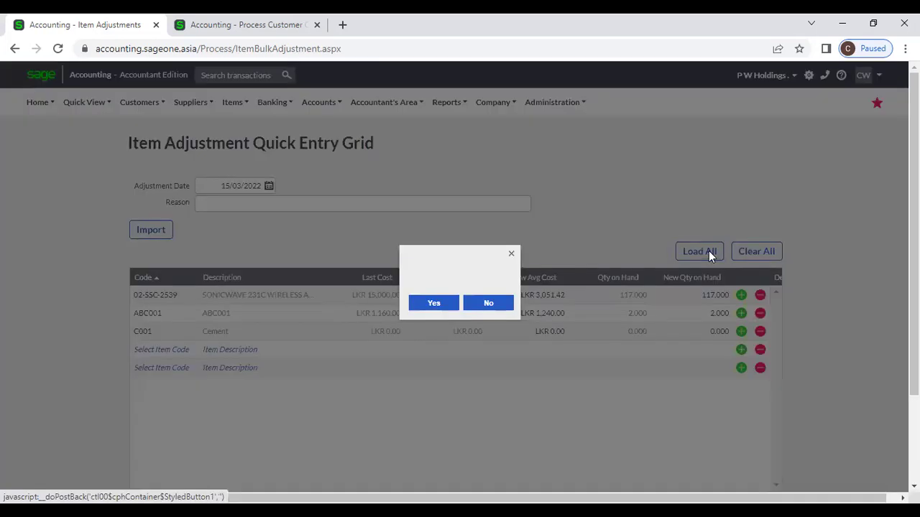
click(432, 304)
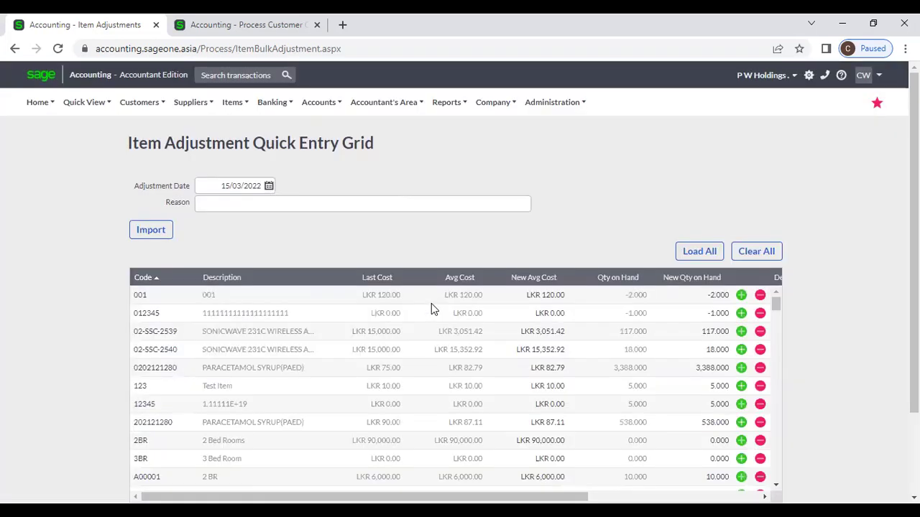
scroll(559, 350, down, 3)
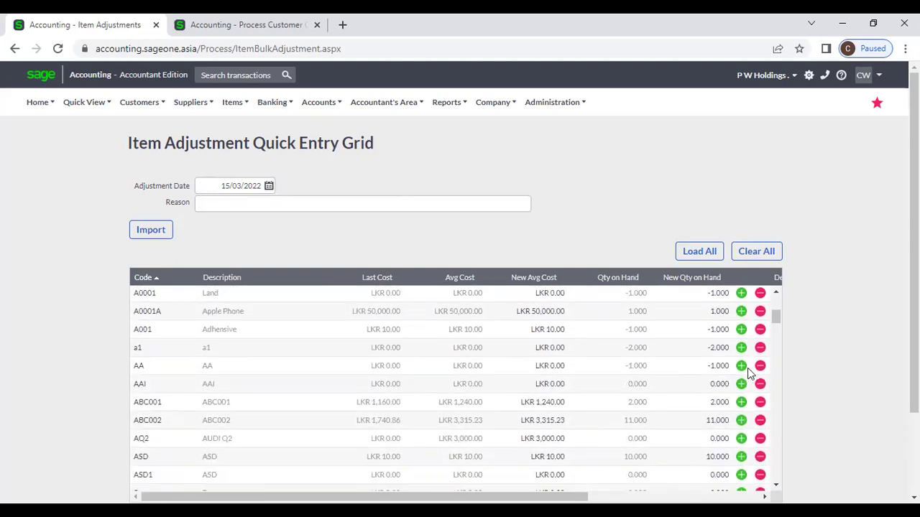
scroll(750, 369, up, 3)
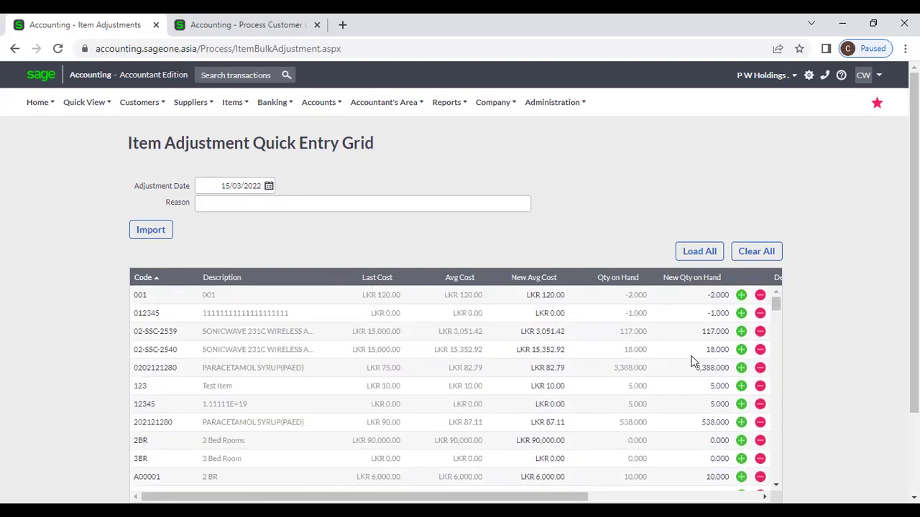
- Check the New Avg Cost and New Qty on Hand fields of item 001 and clear all lines from the grid
click(538, 299)
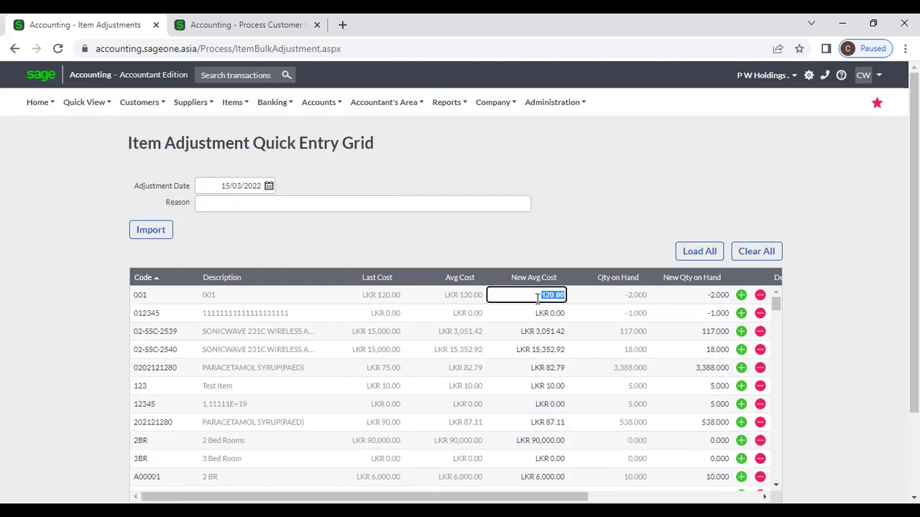
click(694, 299)
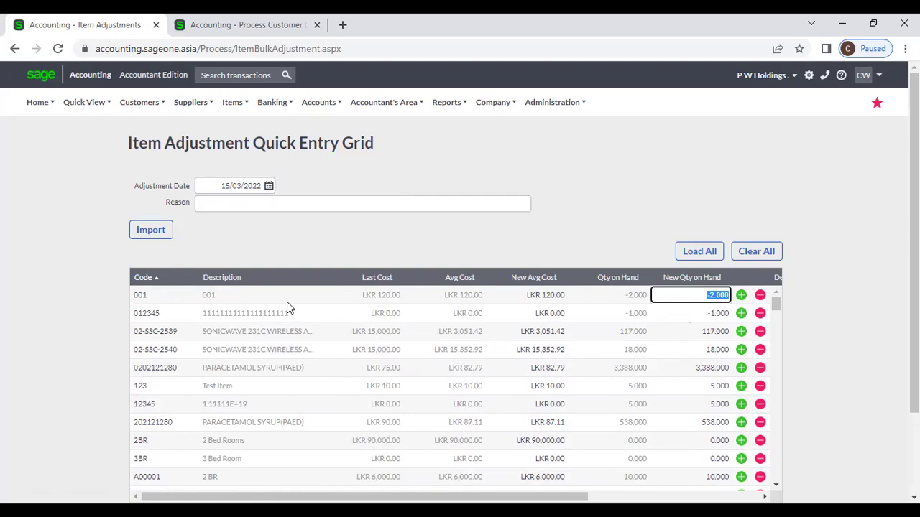
click(684, 260)
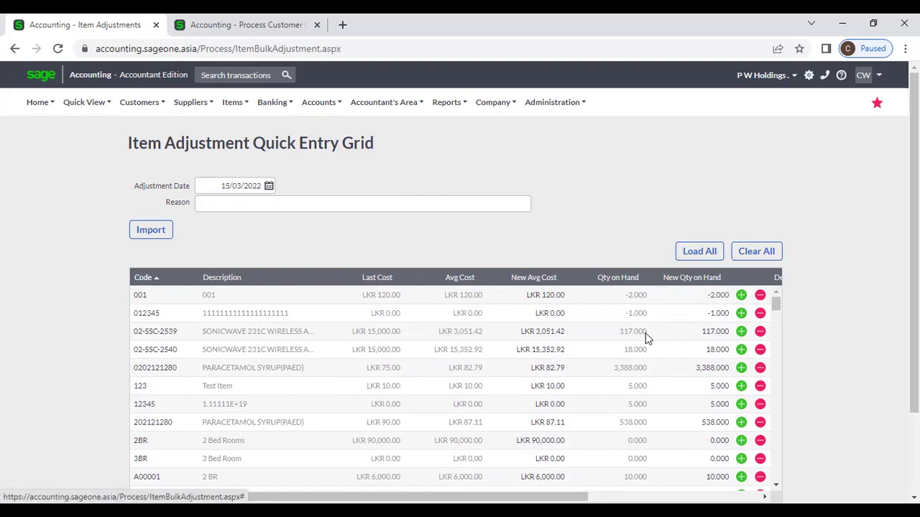
click(751, 258)
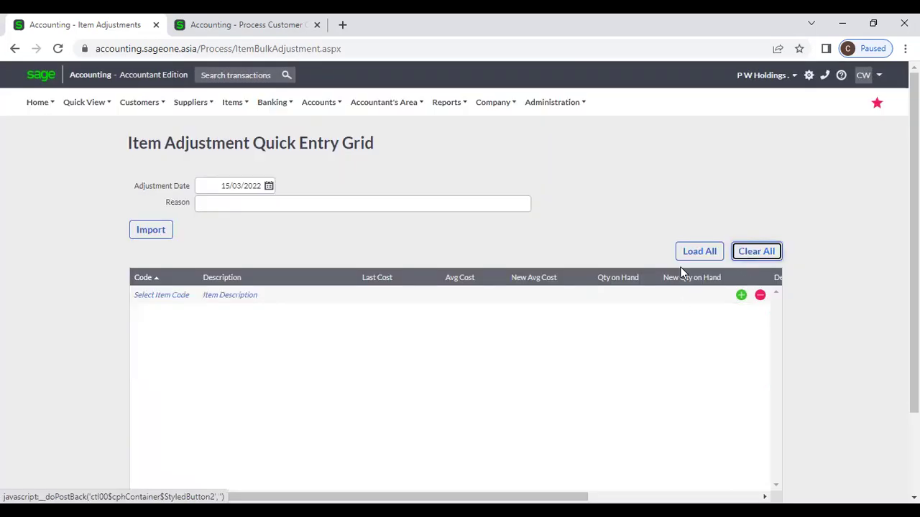
- Show the item adjustment import options and read the CSV file setup help, including its import example
scroll(819, 370, down, 2)
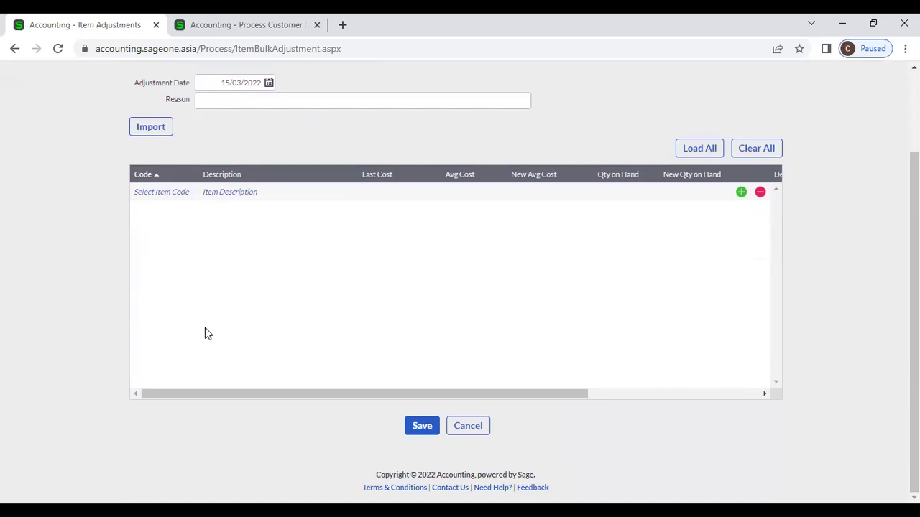
click(163, 134)
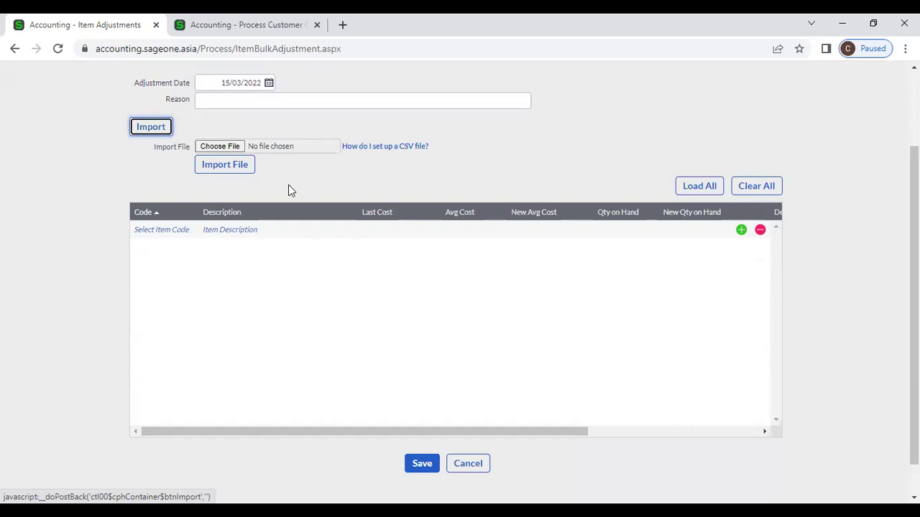
click(365, 148)
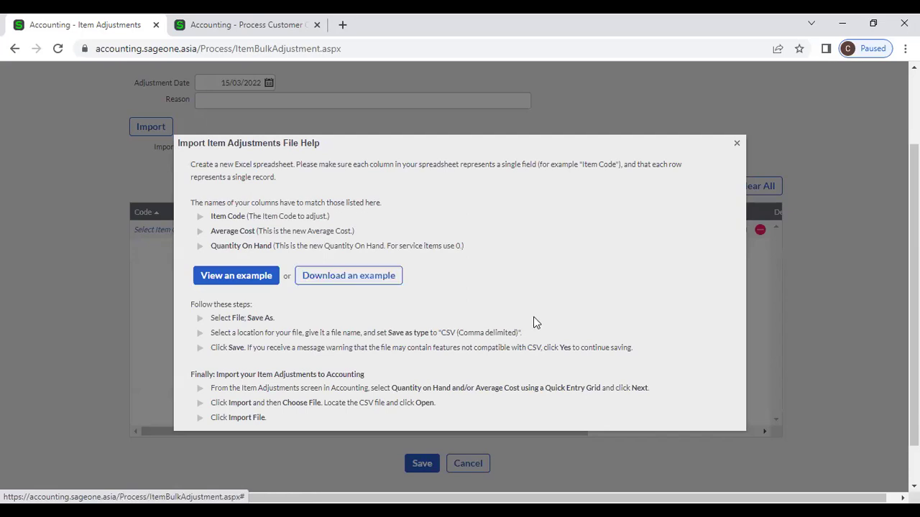
click(240, 282)
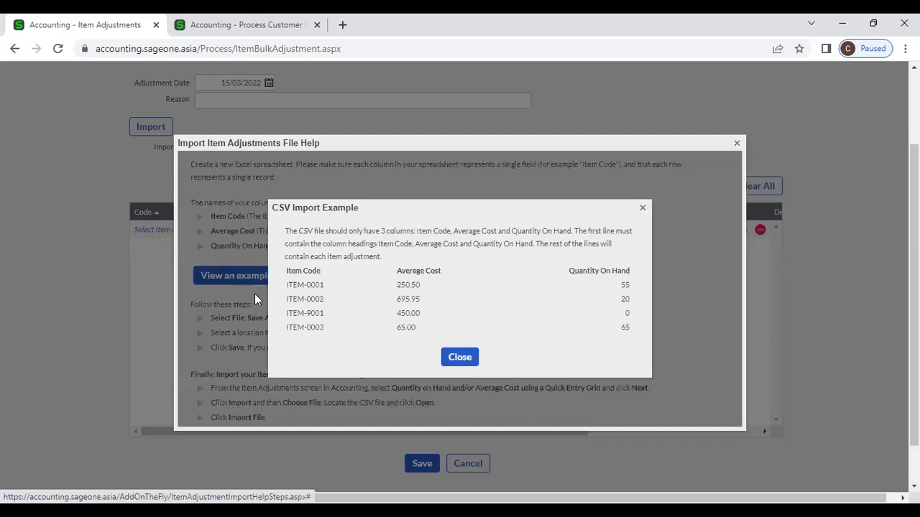
click(455, 361)
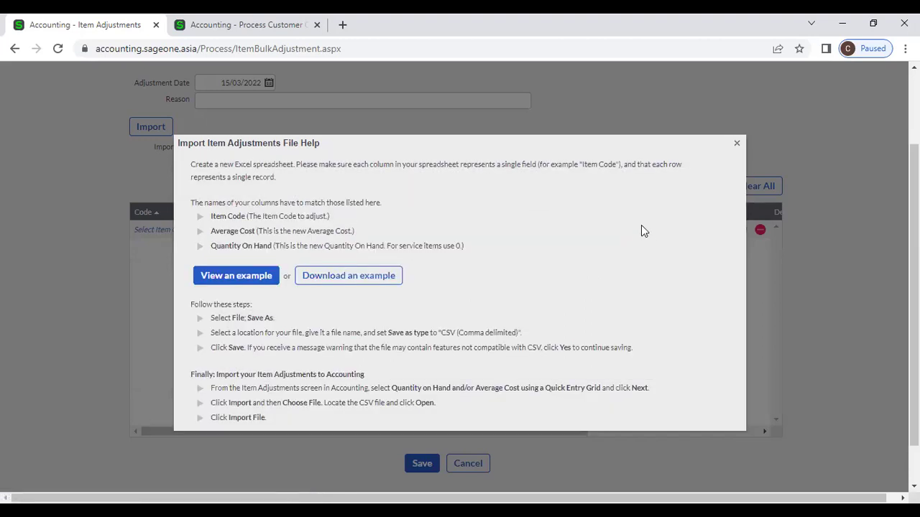
click(737, 145)
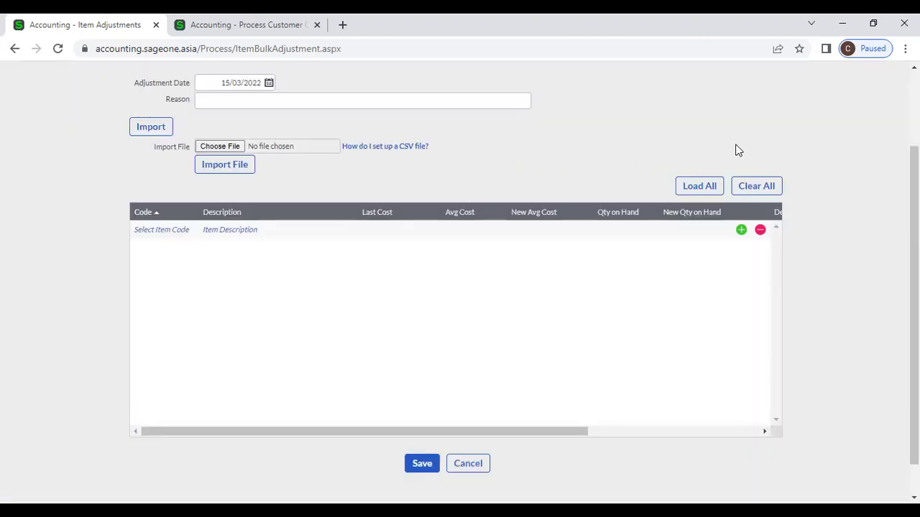
- Leave the grid without saving, start a new item adjustment and select Quantity on Hand and/or Average Cost using a Quick Entry Grid
scroll(855, 365, down, 1)
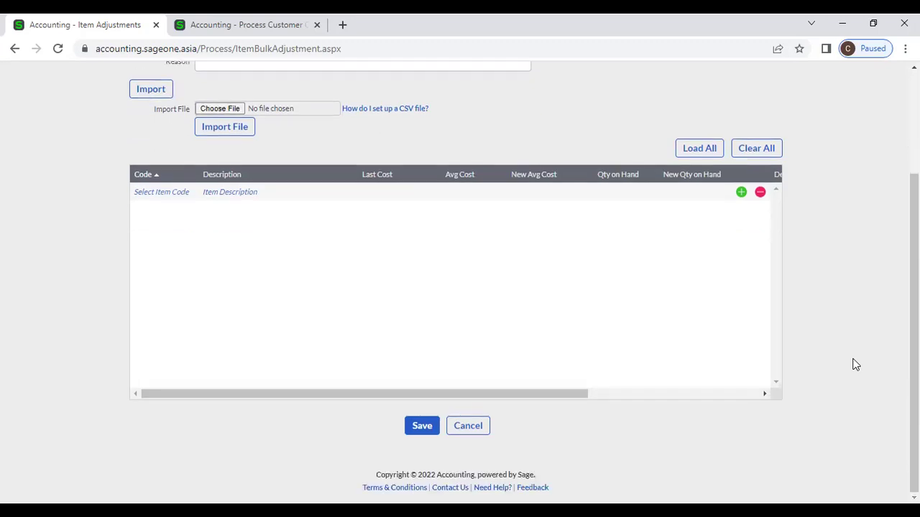
scroll(855, 365, up, 2)
scroll(240, 242, up, 1)
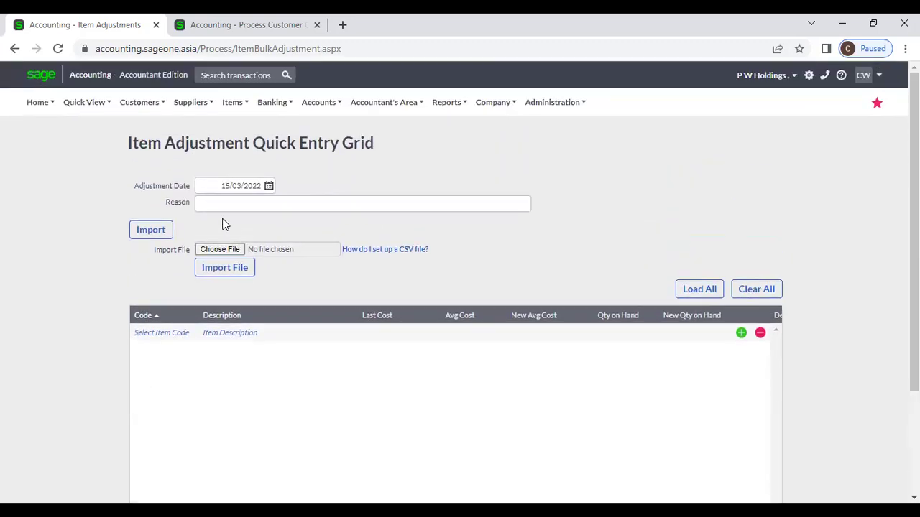
click(232, 102)
mouse_move(239, 154)
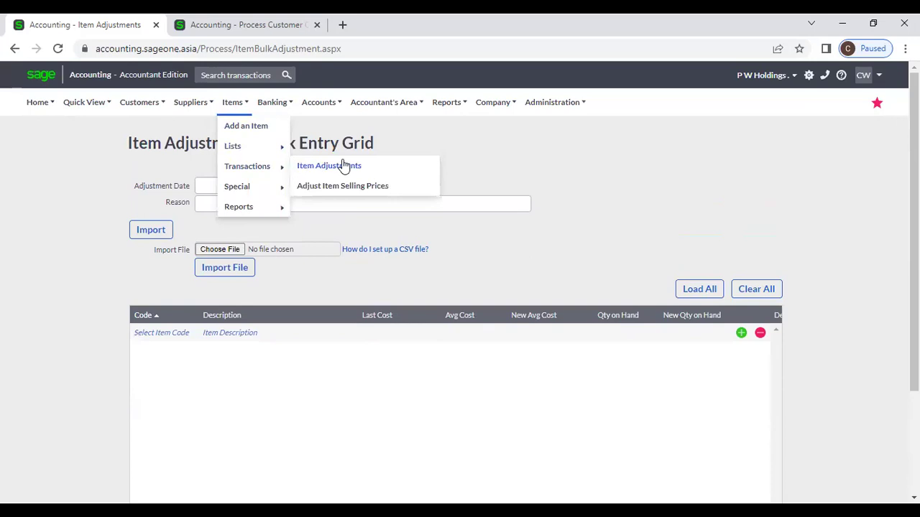
click(363, 166)
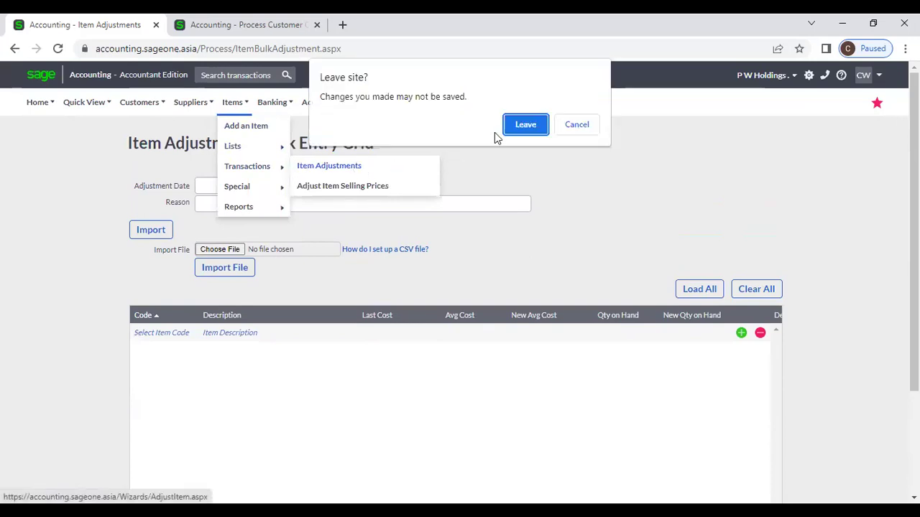
click(511, 131)
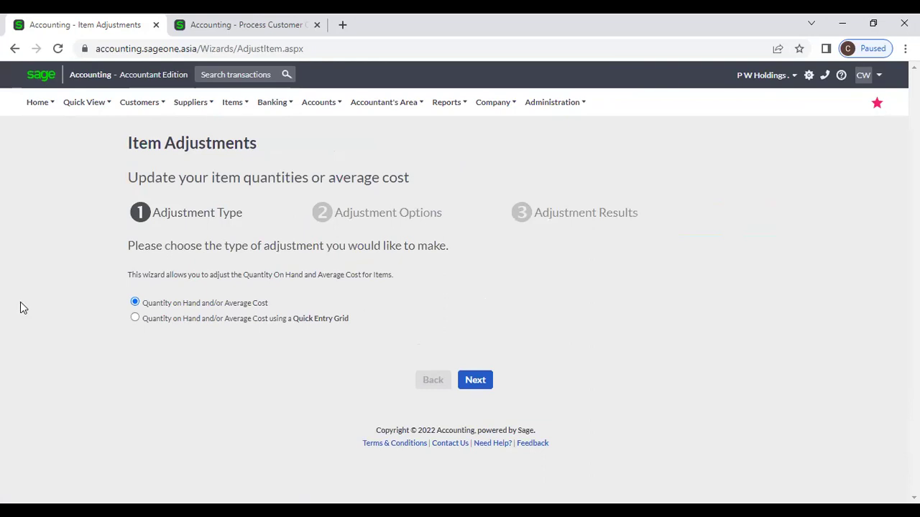
double_click(190, 321)
click(185, 346)
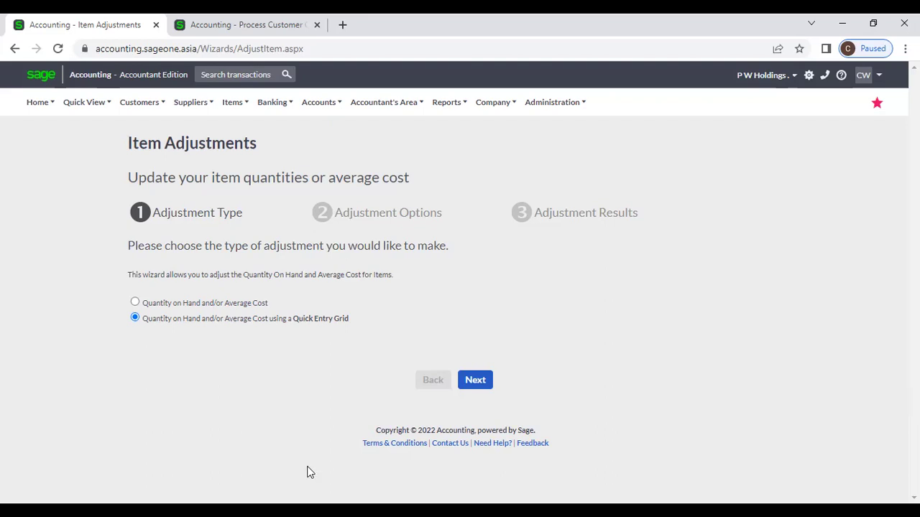
- Start the Adjust Item Selling Prices wizard from the item transactions
click(234, 105)
mouse_move(251, 166)
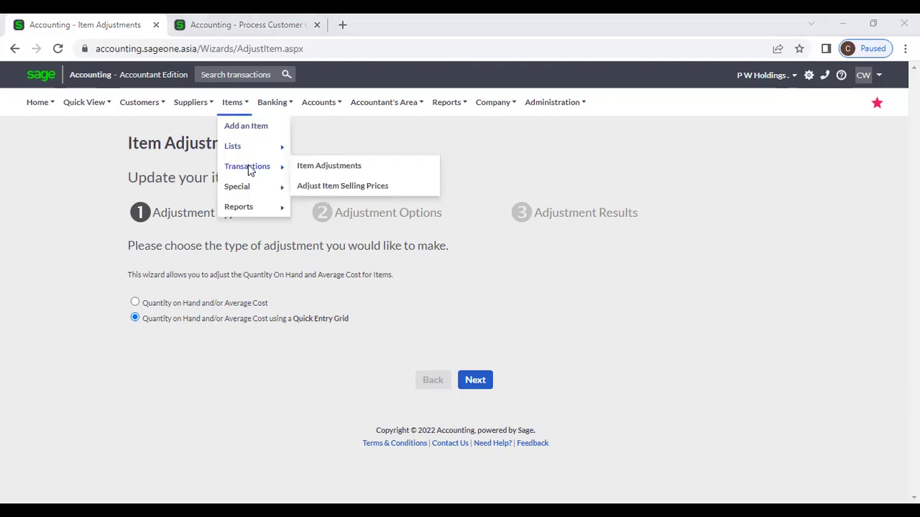
click(402, 186)
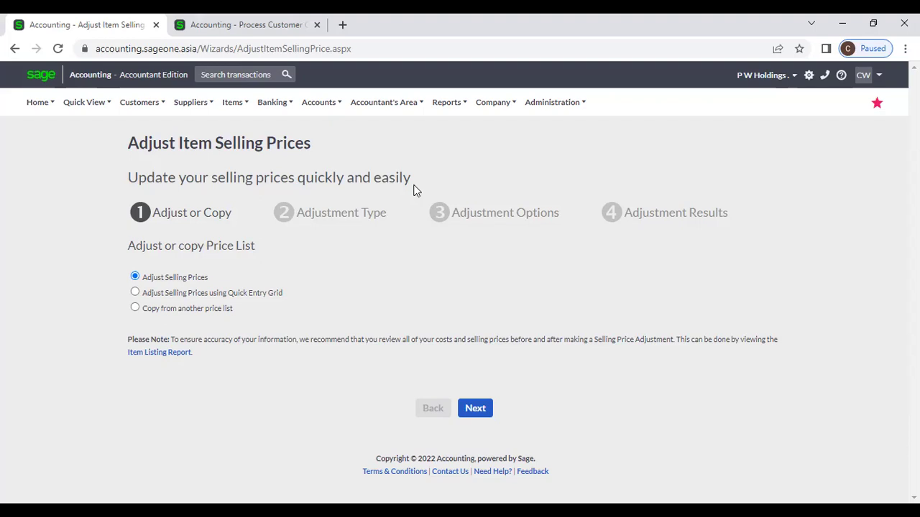
- Switch to the Process Quote browser tab, leave the quote for the list of items and open item 012345 for editing
click(240, 25)
scroll(345, 182, up, 2)
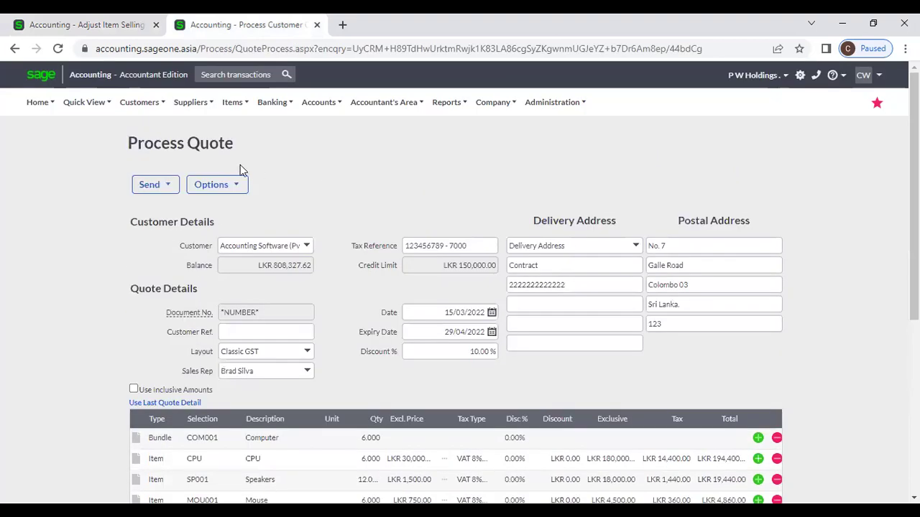
click(232, 102)
mouse_move(266, 153)
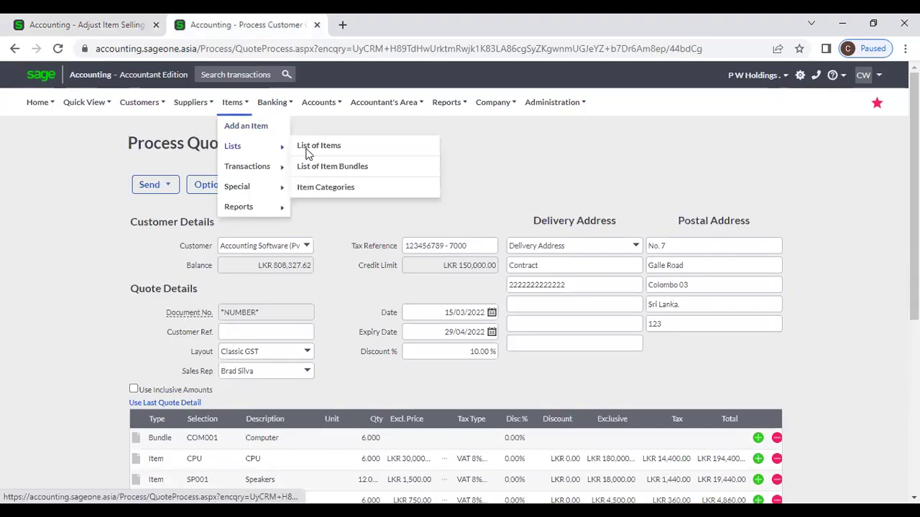
click(338, 147)
click(530, 126)
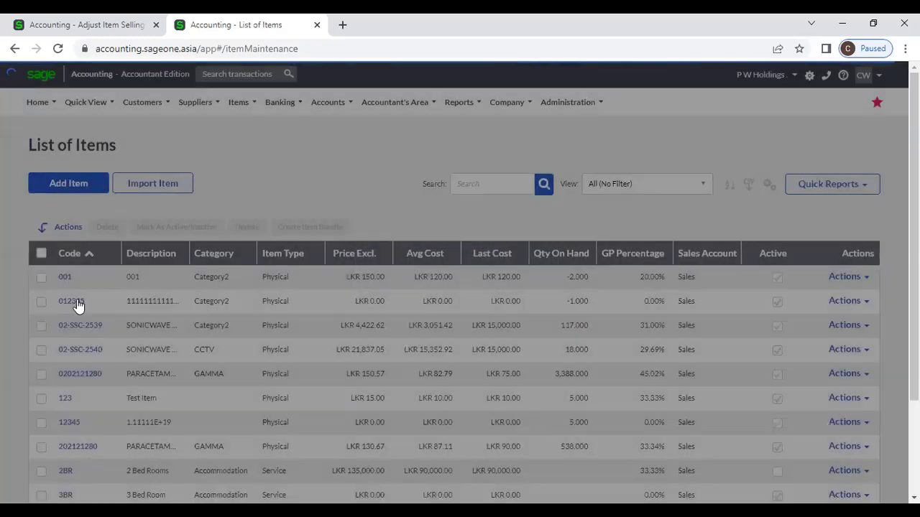
click(72, 301)
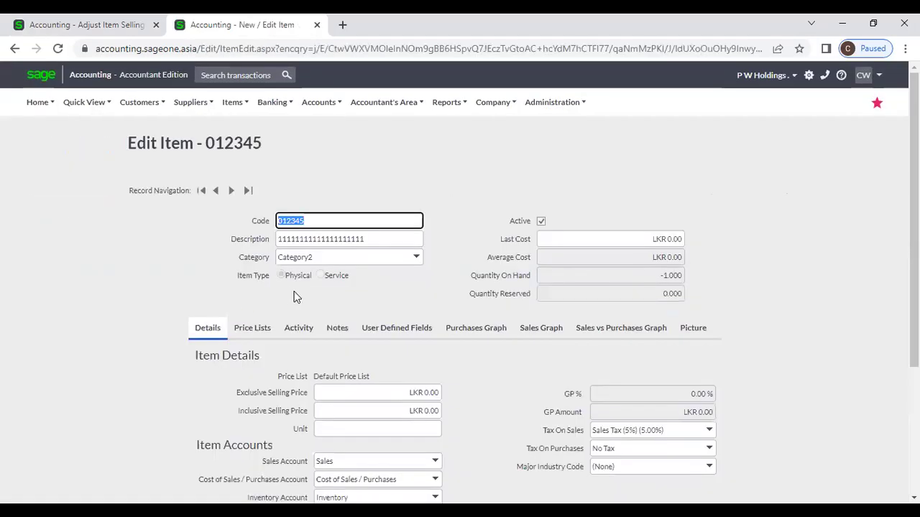
- Set the Exclusive Selling Price of item 012345 to LKR 10.00
scroll(330, 292, down, 2)
click(355, 257)
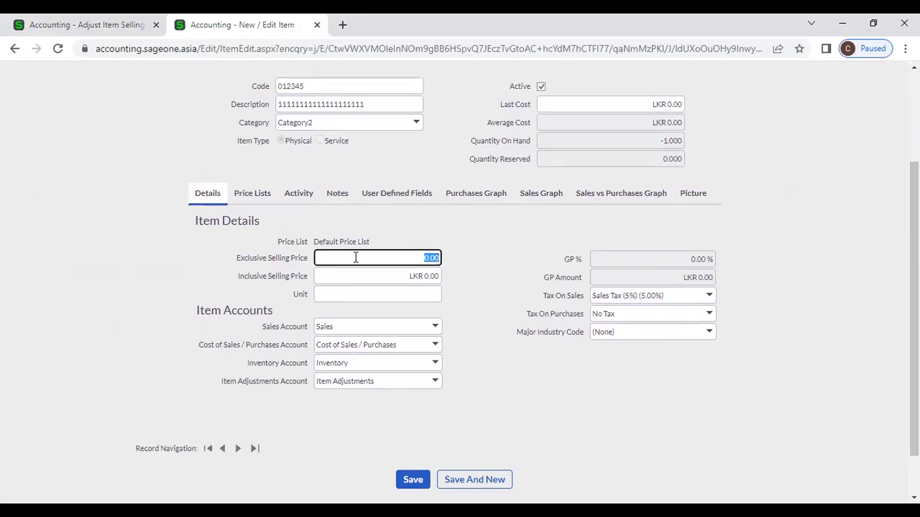
text(10)
click(503, 258)
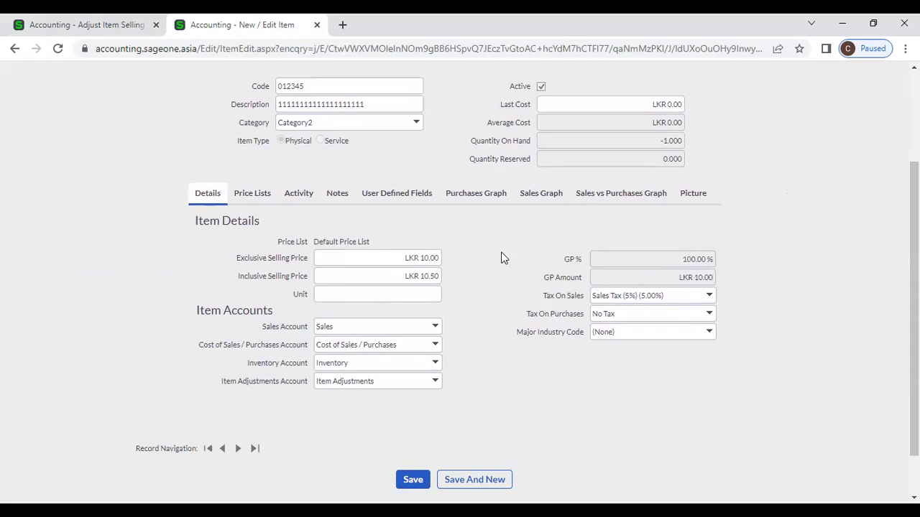
scroll(503, 257, up, 3)
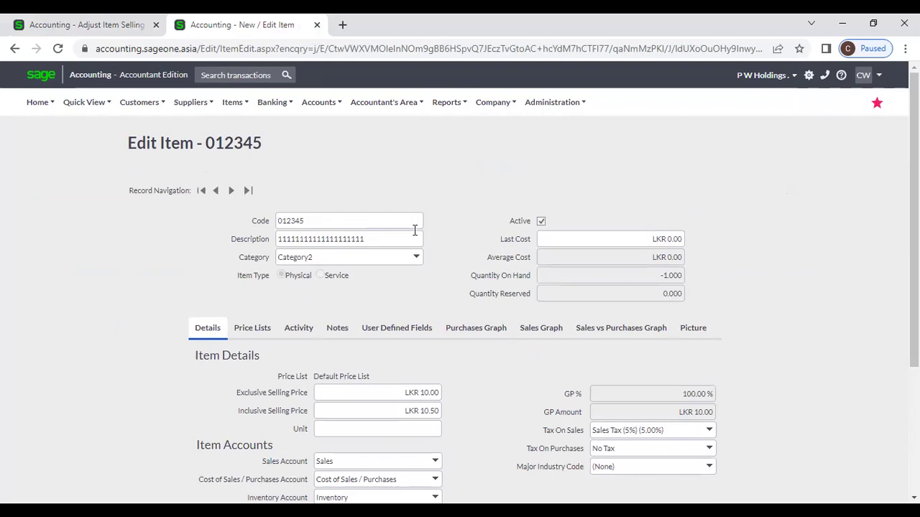
- Return to the selling price wizard, proceed with Adjust Selling Prices and select the Default, Student, Retail and Distributor price lists
click(111, 32)
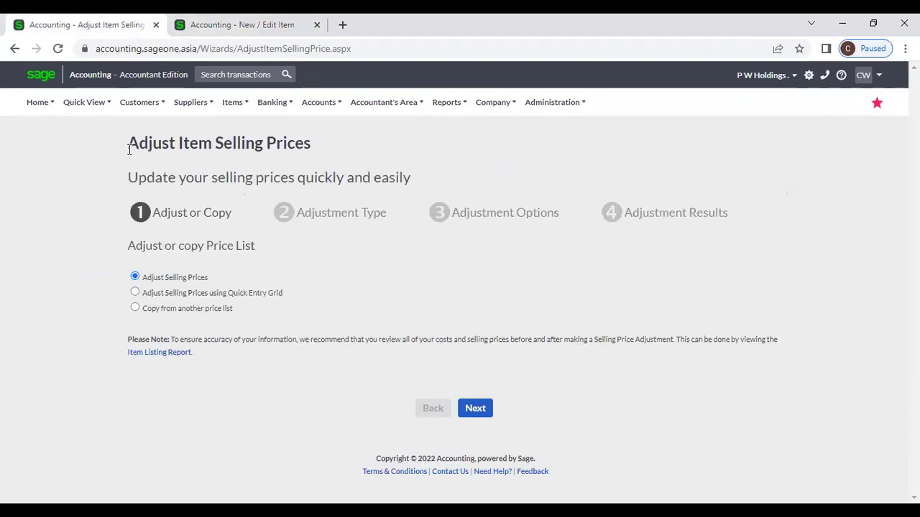
drag(128, 150, 314, 151)
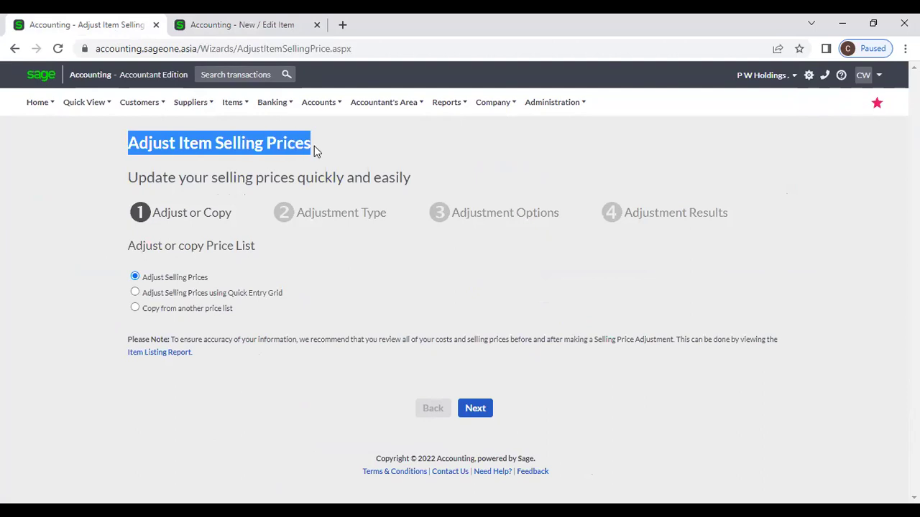
click(349, 151)
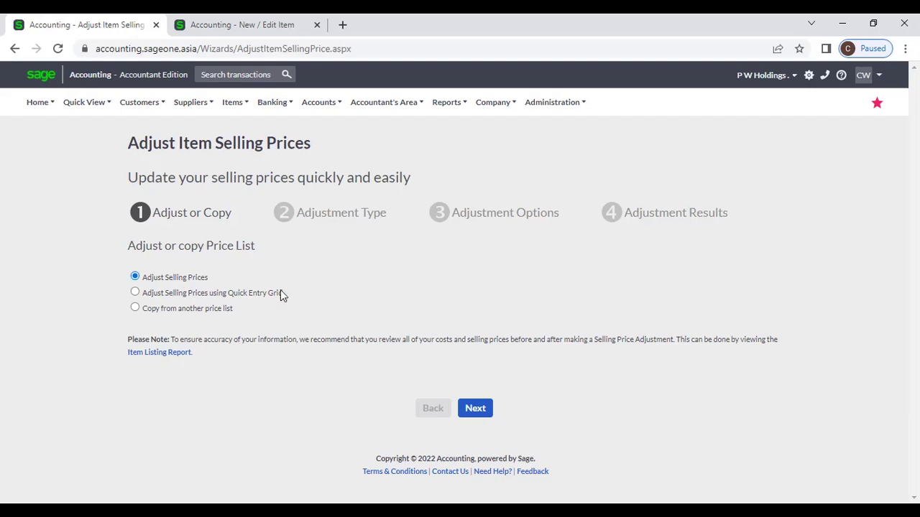
click(481, 416)
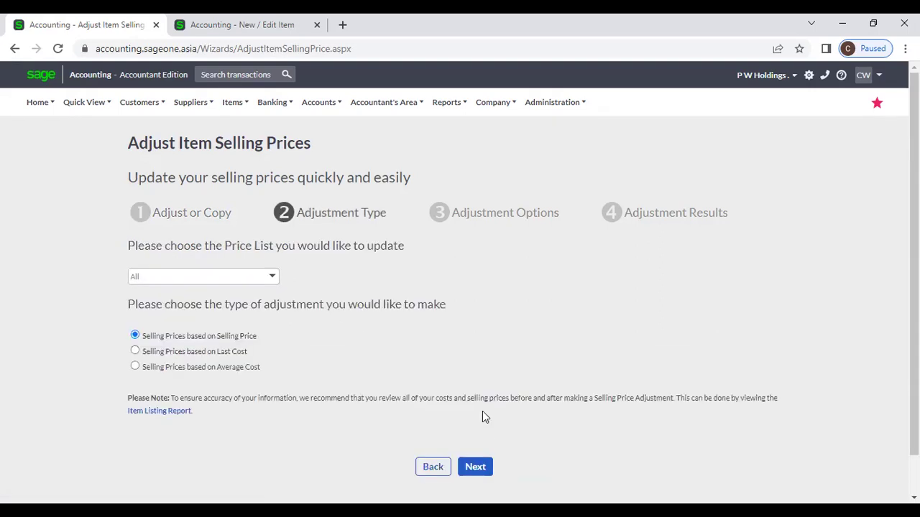
click(272, 279)
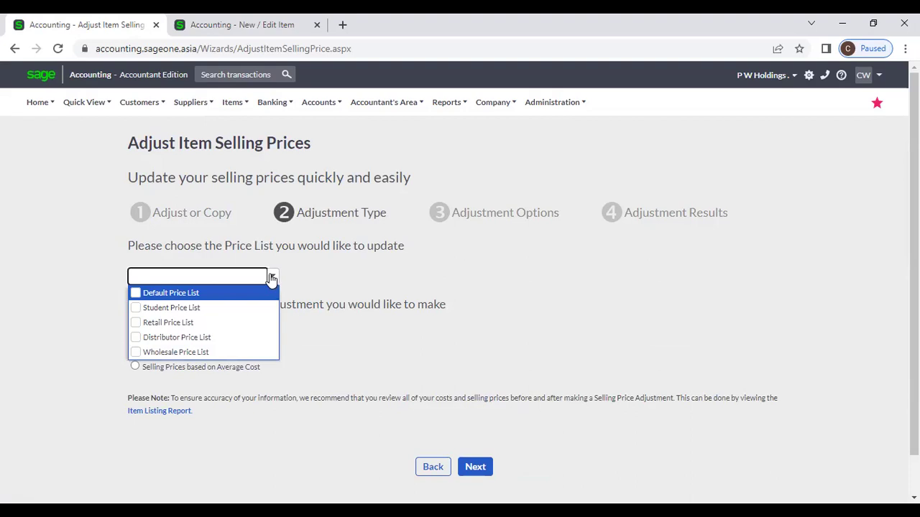
click(144, 295)
click(136, 308)
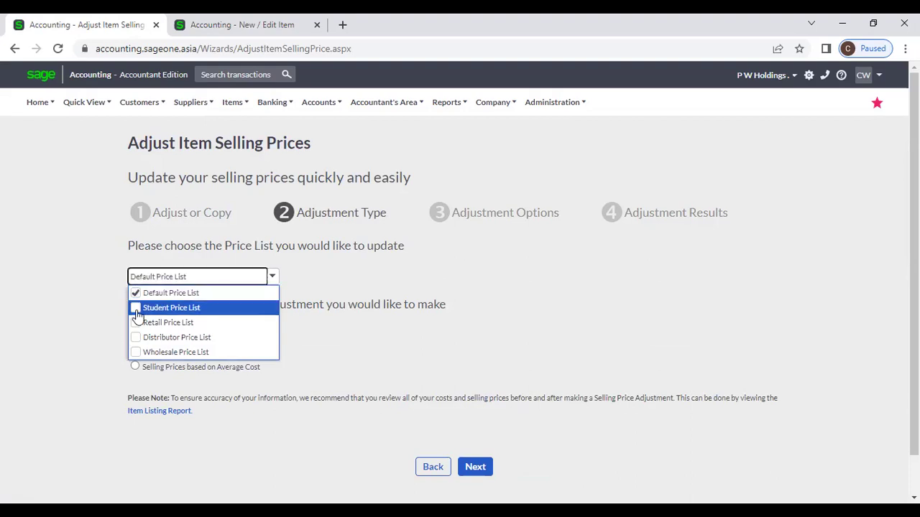
click(135, 323)
click(135, 339)
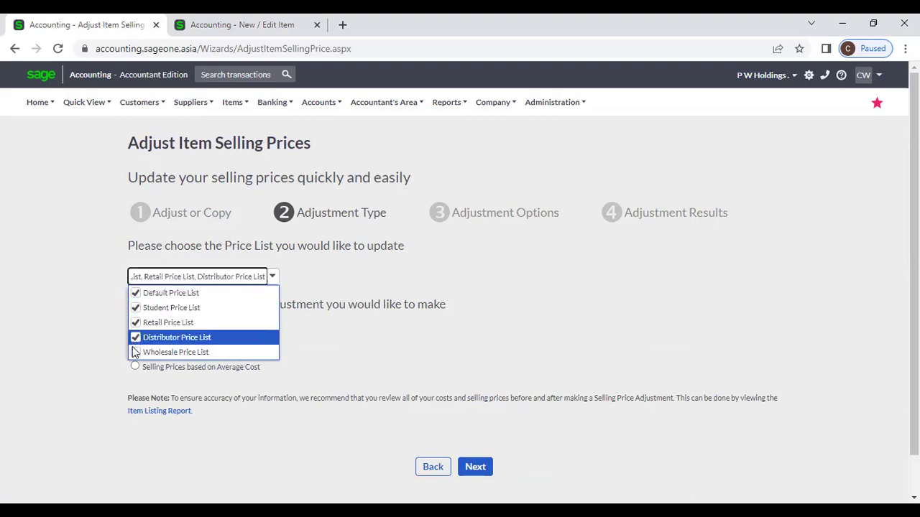
click(327, 282)
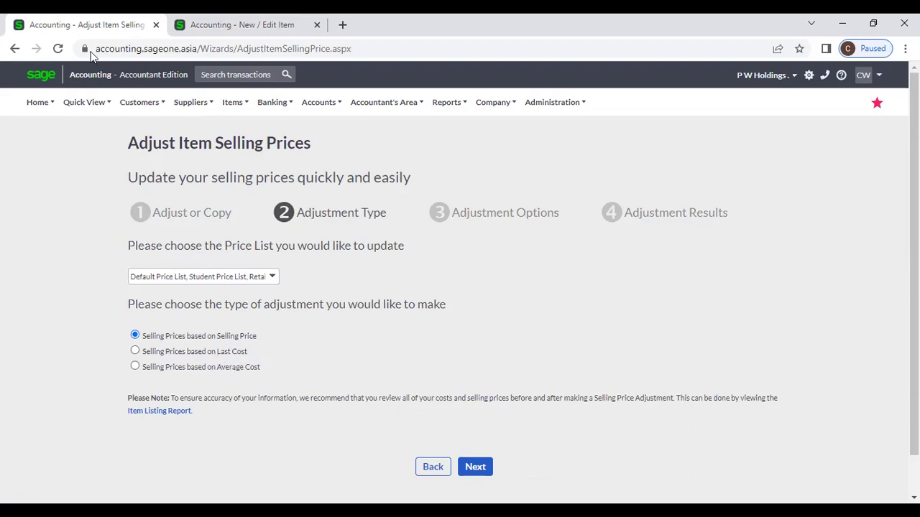
- Duplicate the wizard's browser tab to review its Adjust or Copy options, and close the duplicate
right_click(91, 27)
click(126, 125)
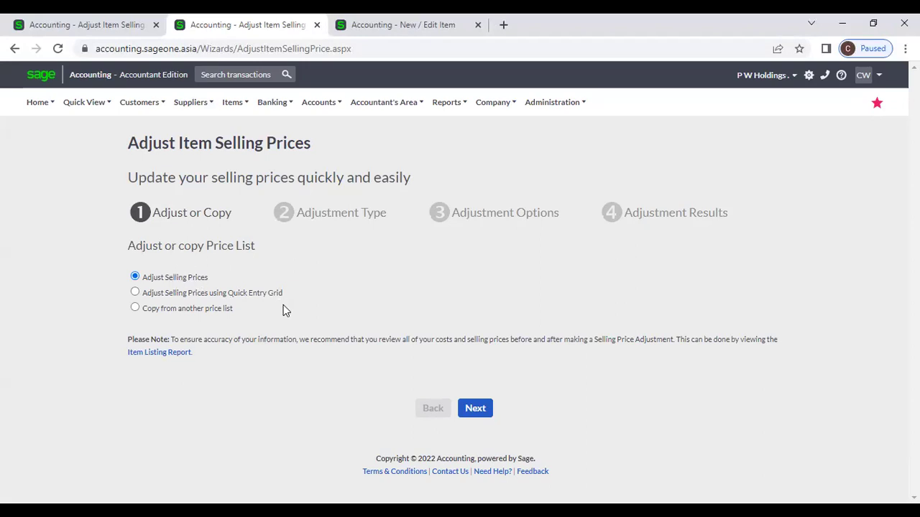
click(117, 23)
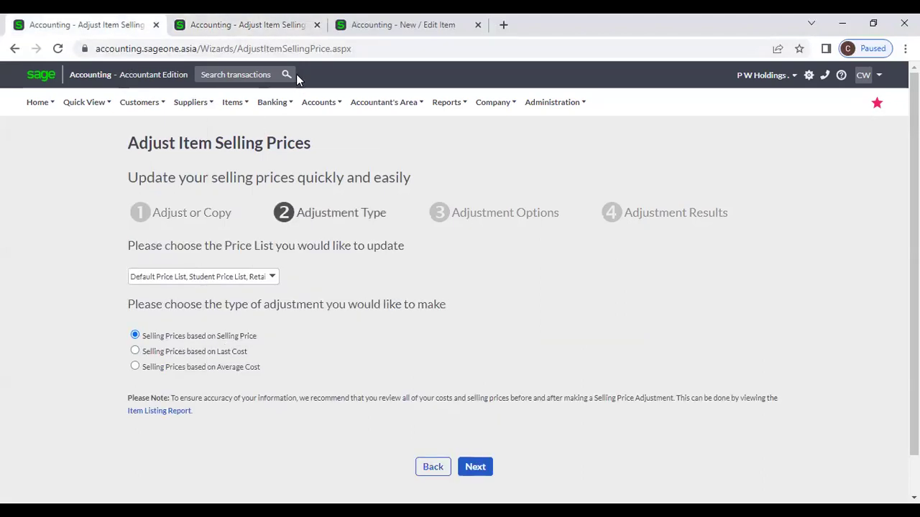
click(317, 26)
- Continue to the adjustment options with Selling Prices based on Selling Price and look through the From Item choices
key(Return)
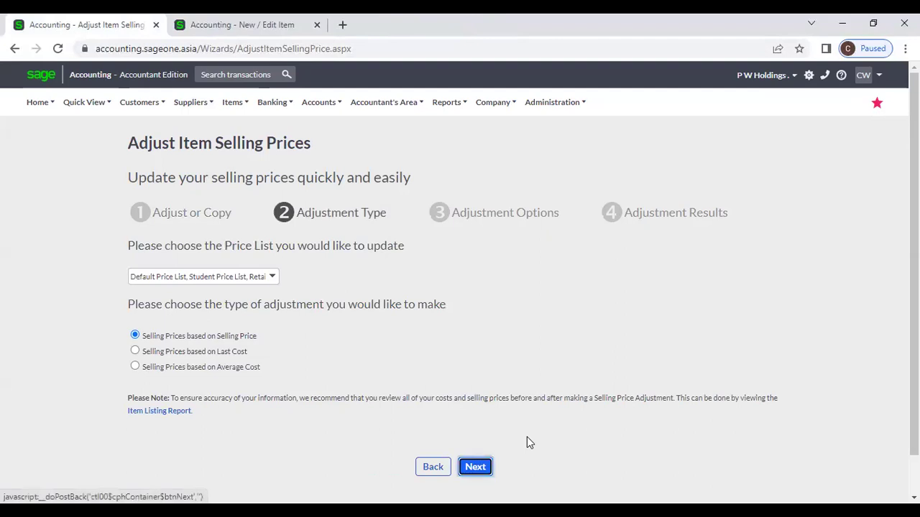
scroll(506, 367, down, 2)
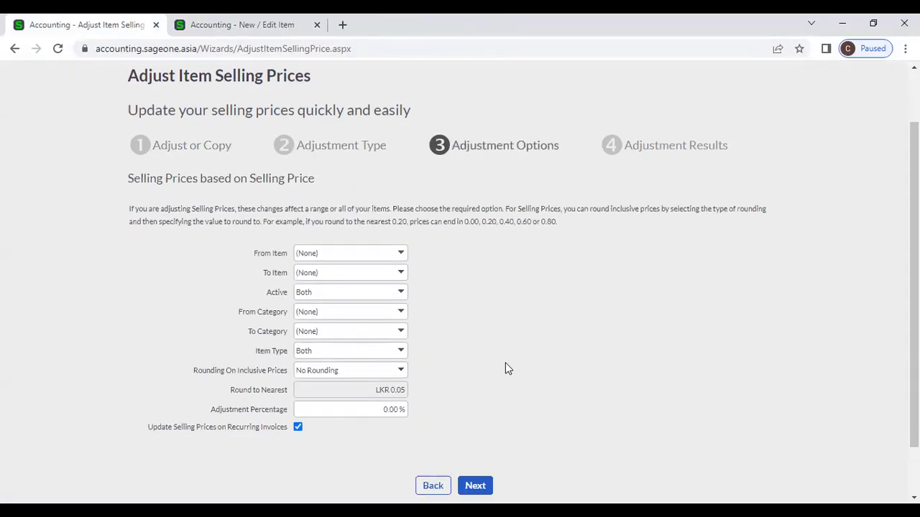
click(401, 254)
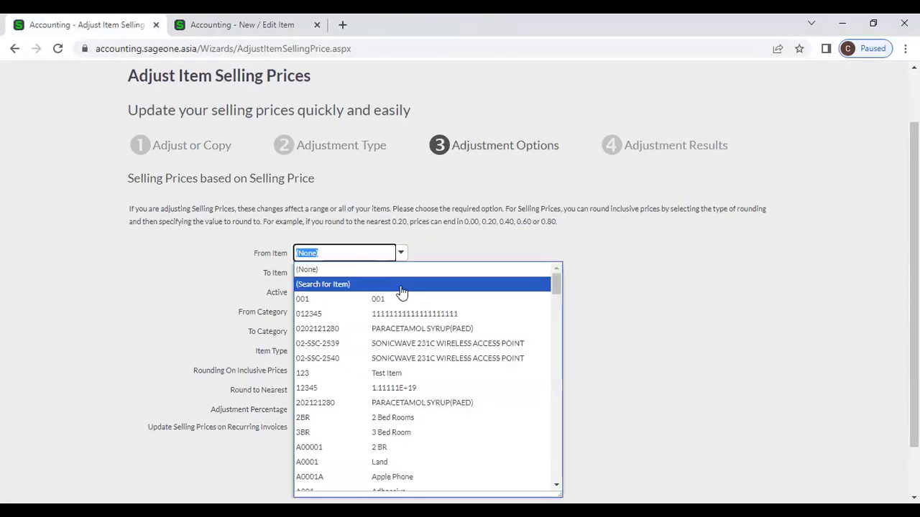
click(424, 246)
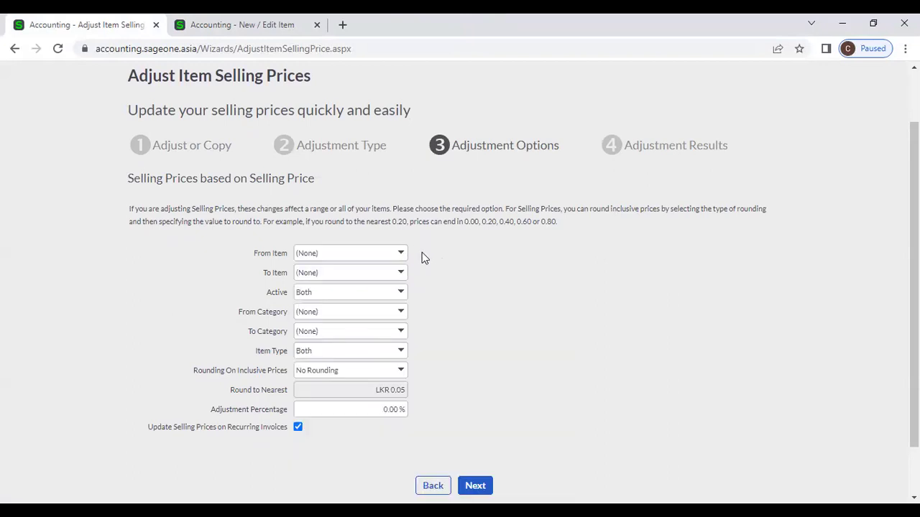
- Try item 02-SSC-2539 as the From Item and reset the item range to (None)
click(405, 256)
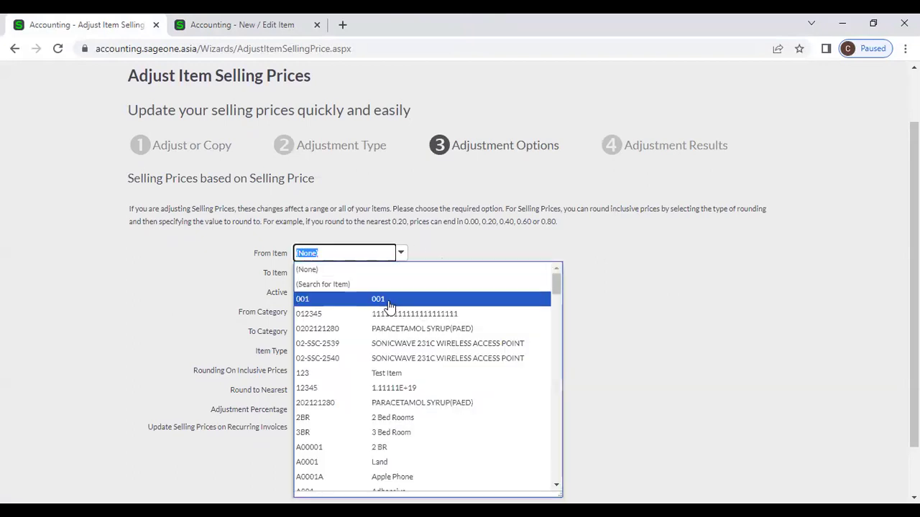
click(394, 345)
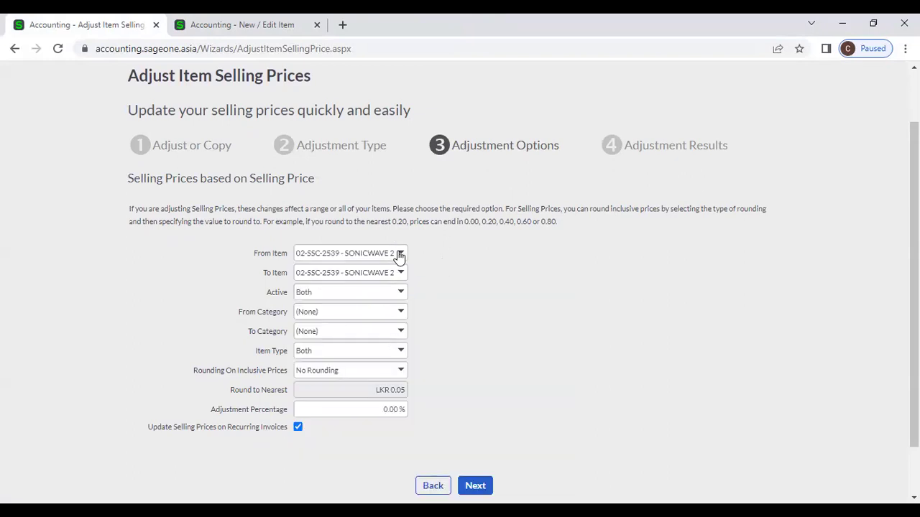
click(400, 253)
click(360, 273)
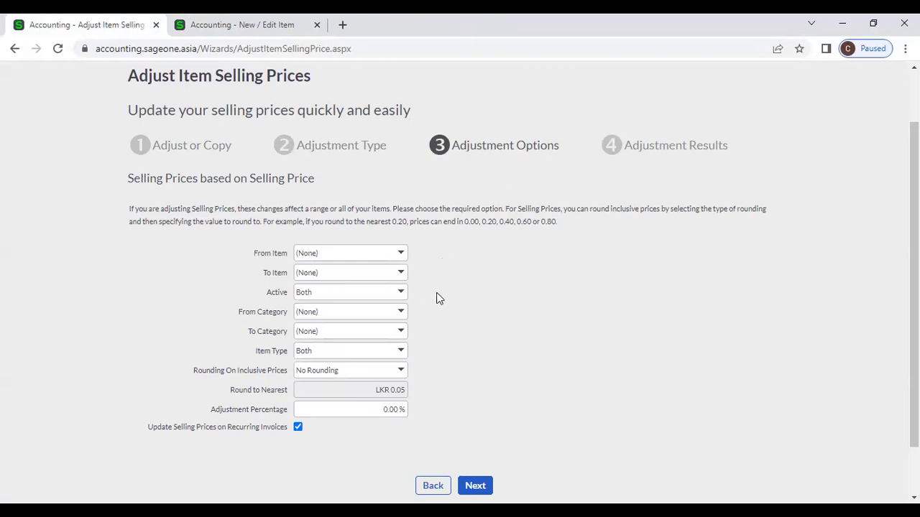
- Check the From Category choices and the rounding options for inclusive prices, keeping No Rounding
click(402, 316)
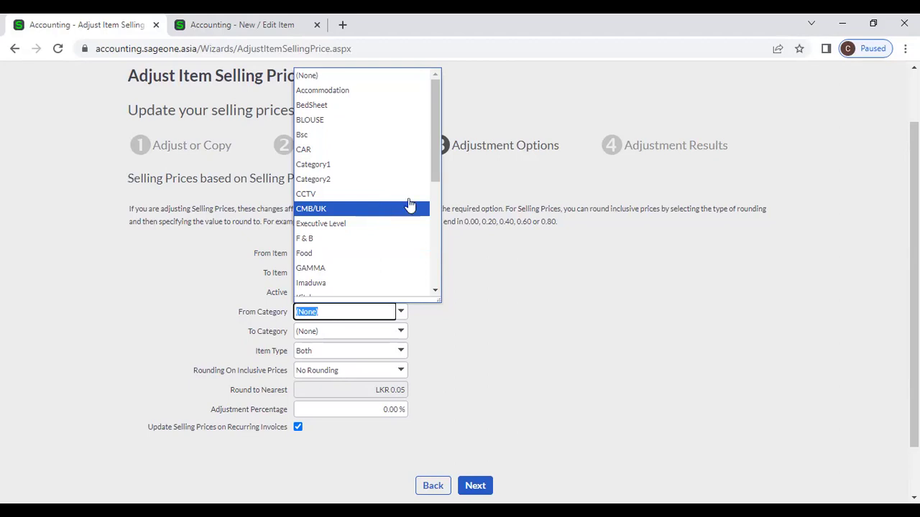
click(522, 443)
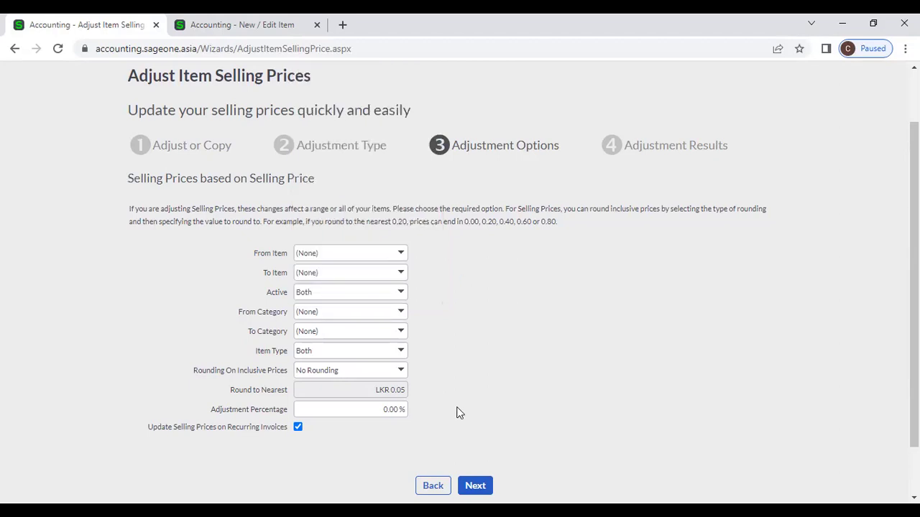
click(401, 371)
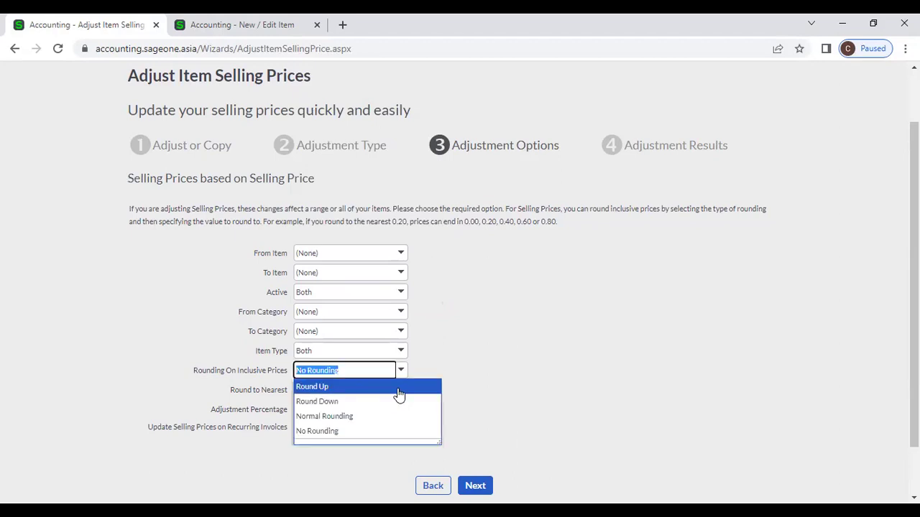
click(399, 431)
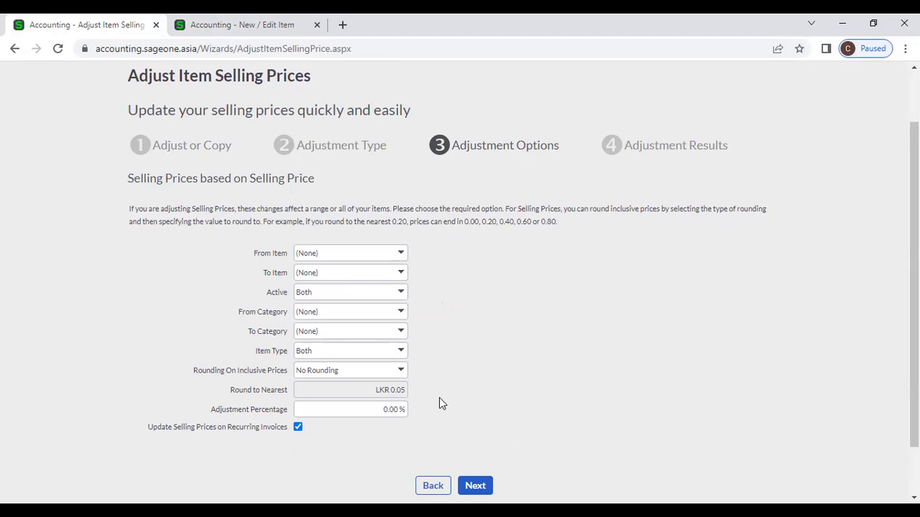
- Set the Adjustment Percentage to 30% and run the selling price adjustment
click(381, 408)
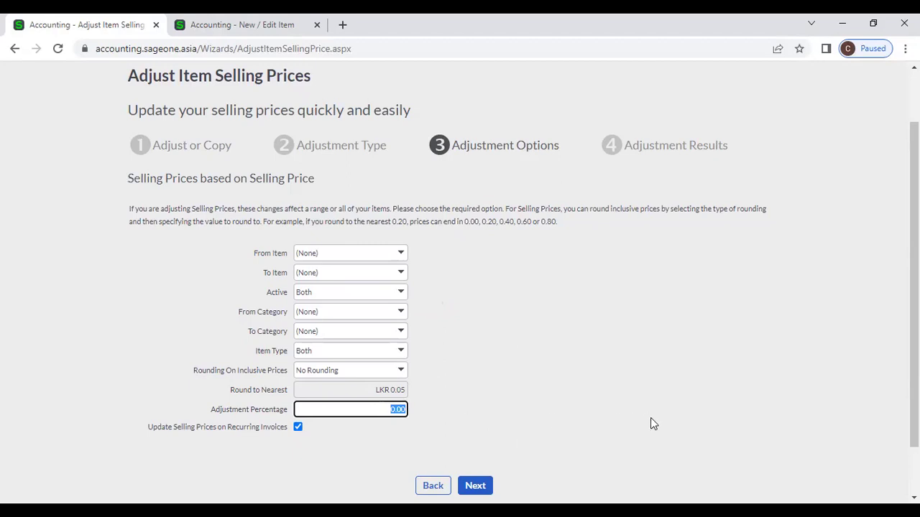
text(30)
click(582, 405)
scroll(534, 400, down, 1)
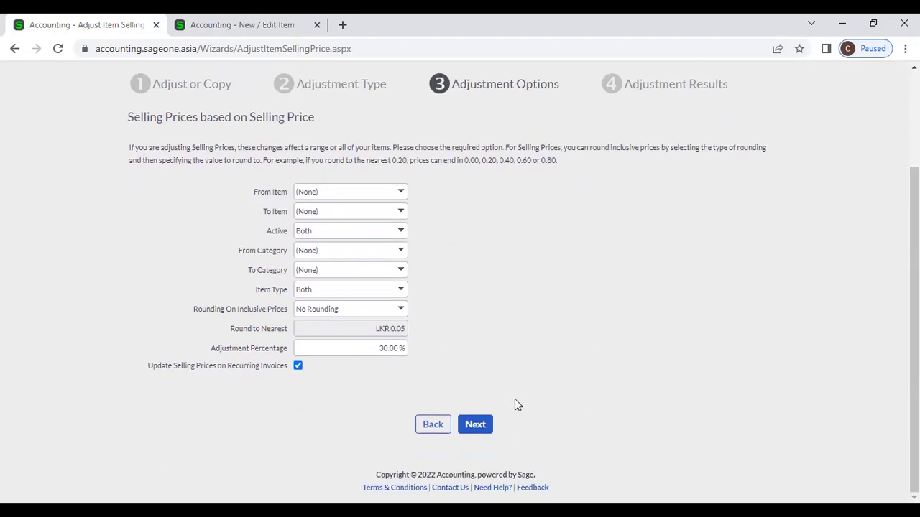
click(481, 424)
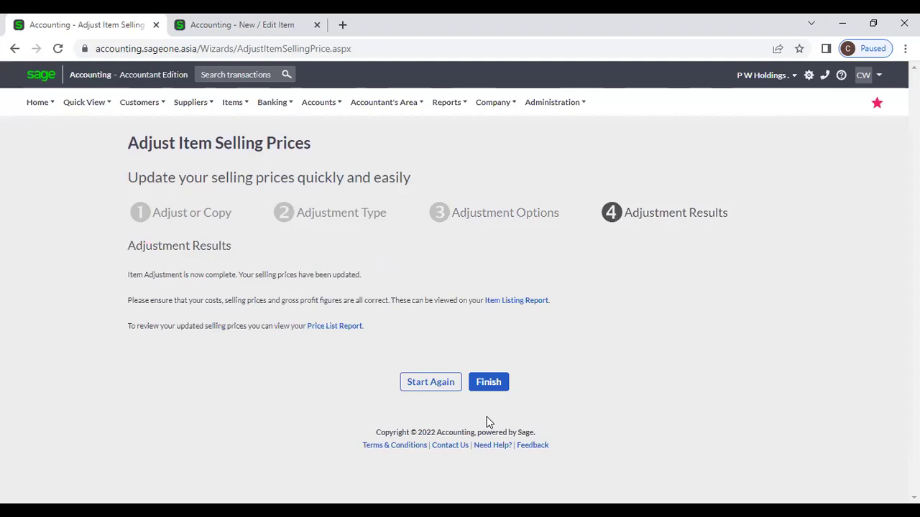
- Switch to the other browser tab holding the item record and open the List of Items to review the adjusted prices
click(206, 25)
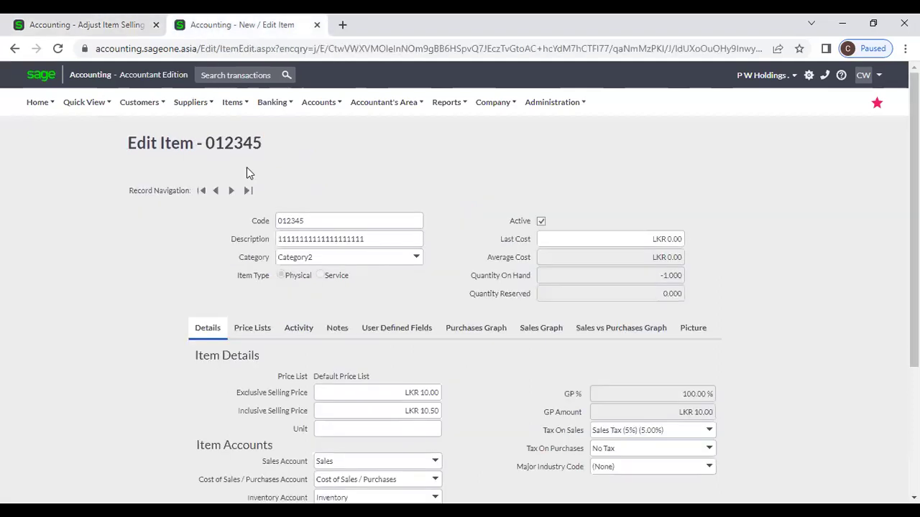
click(233, 105)
mouse_move(234, 146)
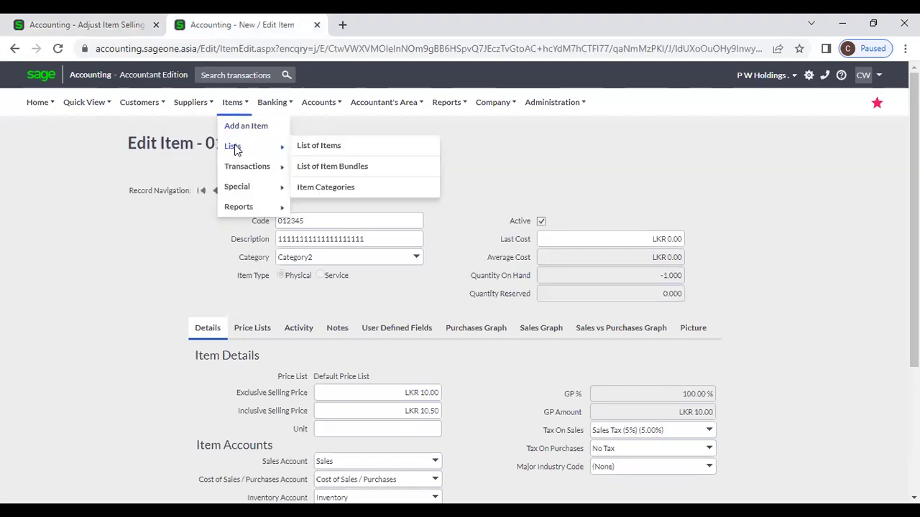
click(308, 149)
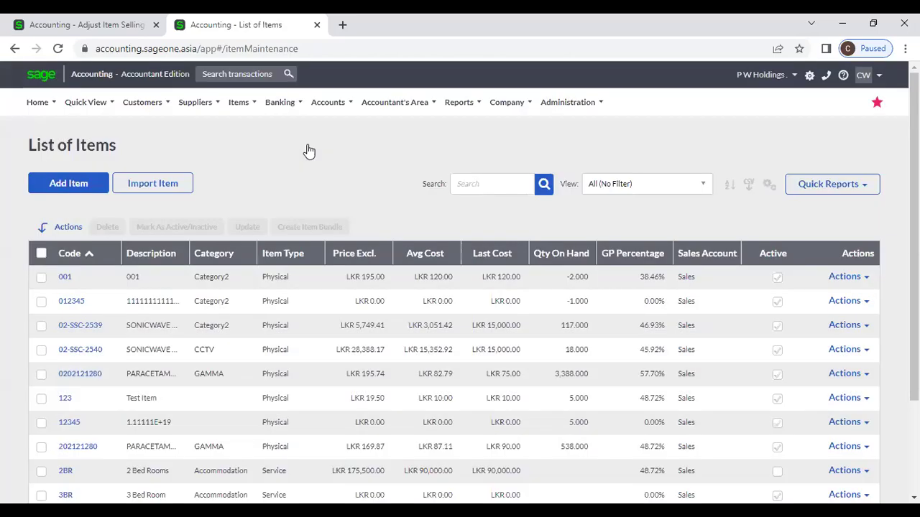
- Restart the selling price adjustment wizard with Adjust Selling Prices and continue to the adjustment type stage
click(90, 26)
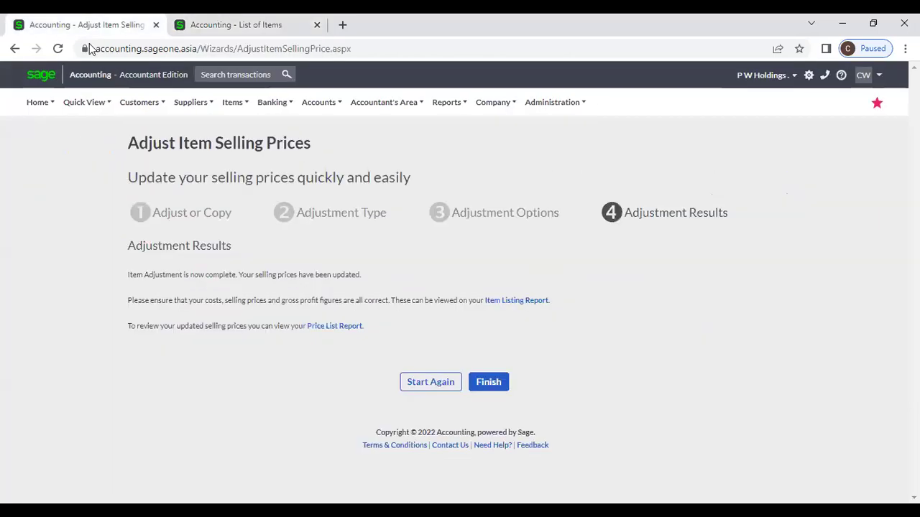
click(450, 388)
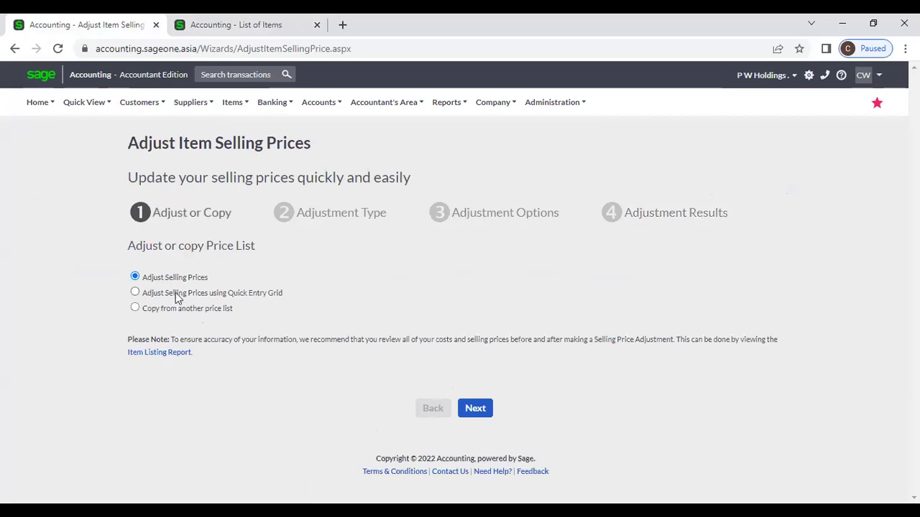
click(475, 407)
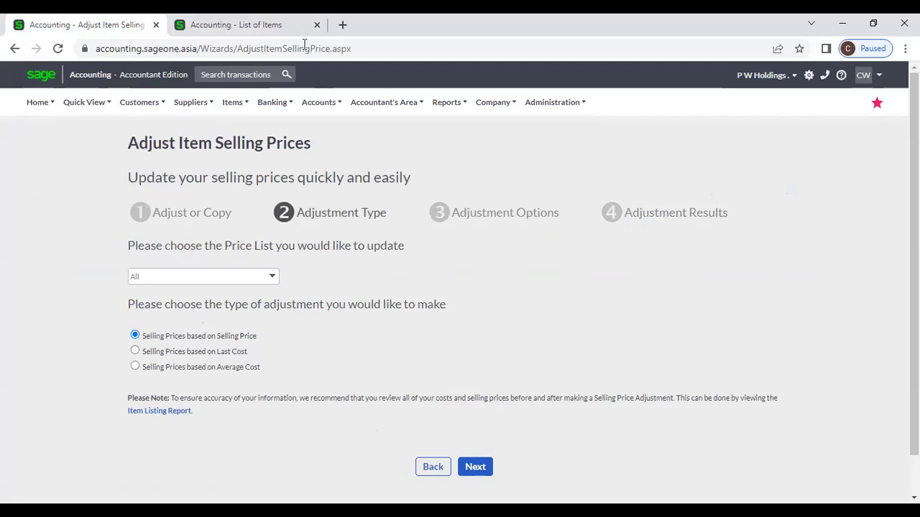
- Open item 001 from the refreshed item list, set its Exclusive Selling Price to LKR 200.00 and save the item
click(279, 23)
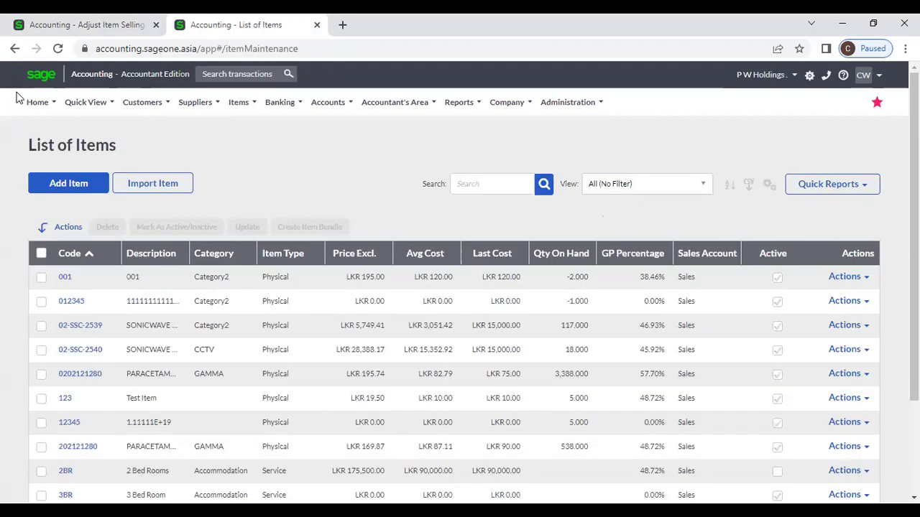
click(58, 48)
click(65, 278)
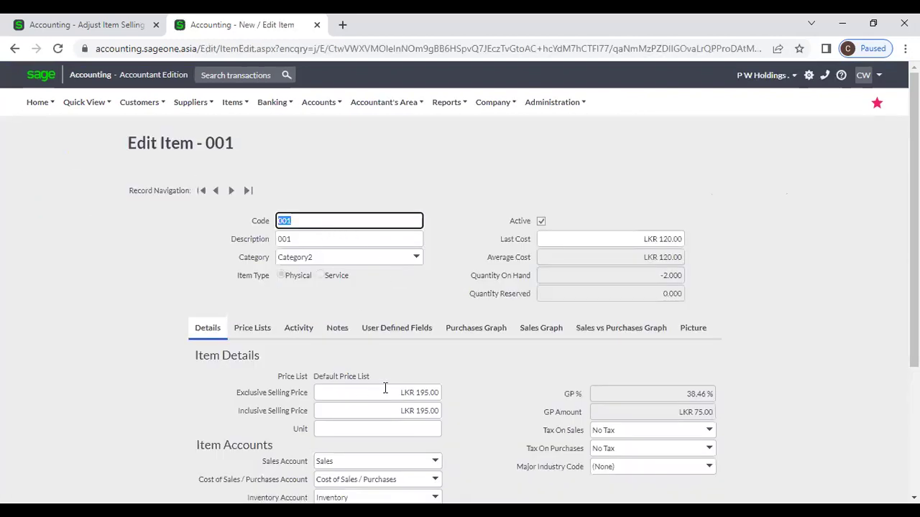
click(385, 393)
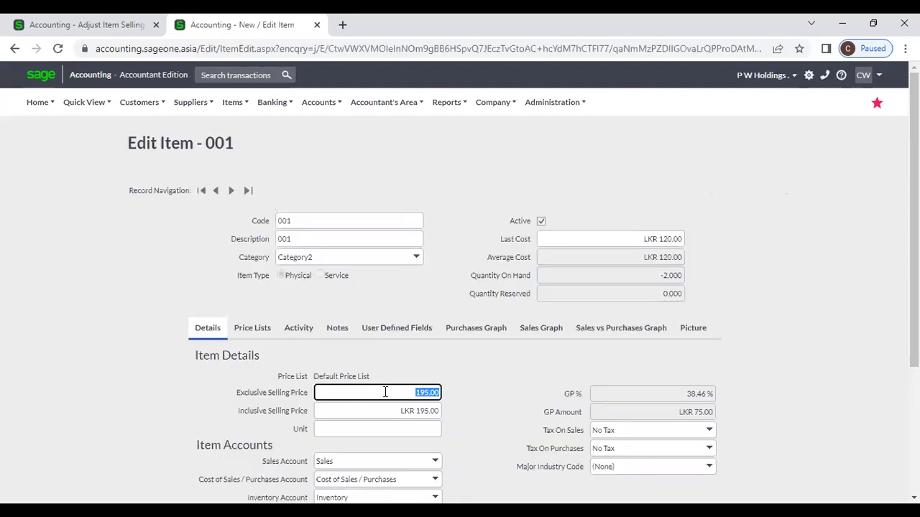
text(200)
click(493, 396)
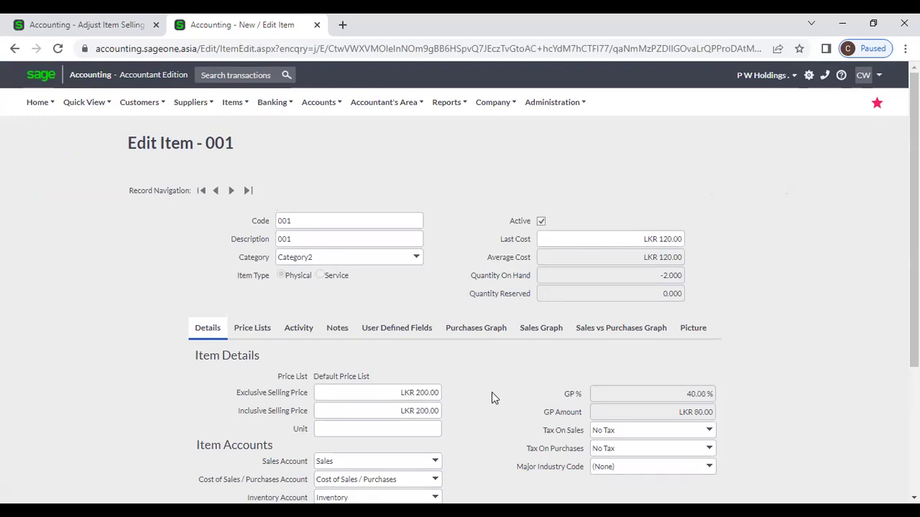
scroll(501, 414, down, 1)
scroll(501, 415, down, 5)
click(415, 426)
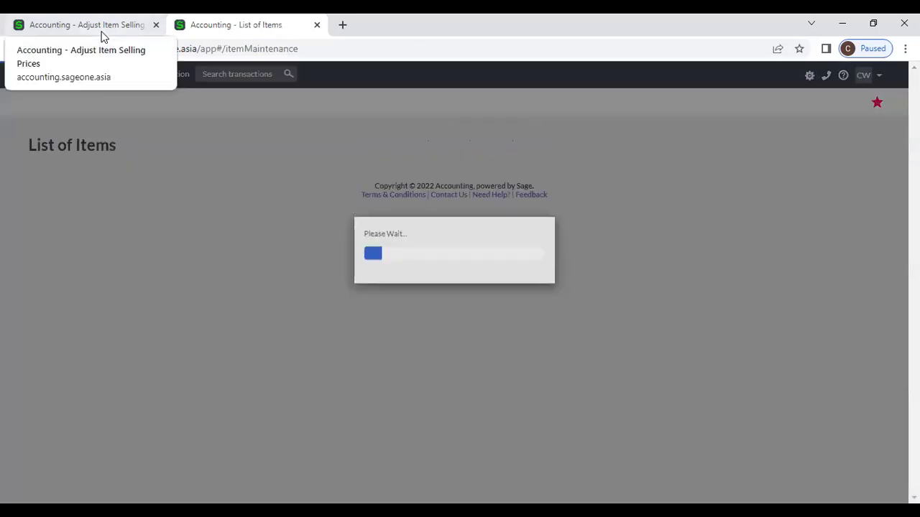
- Run the adjustment on all price lists based on Selling Price with an Adjustment Percentage of 30% and finish the wizard
click(102, 34)
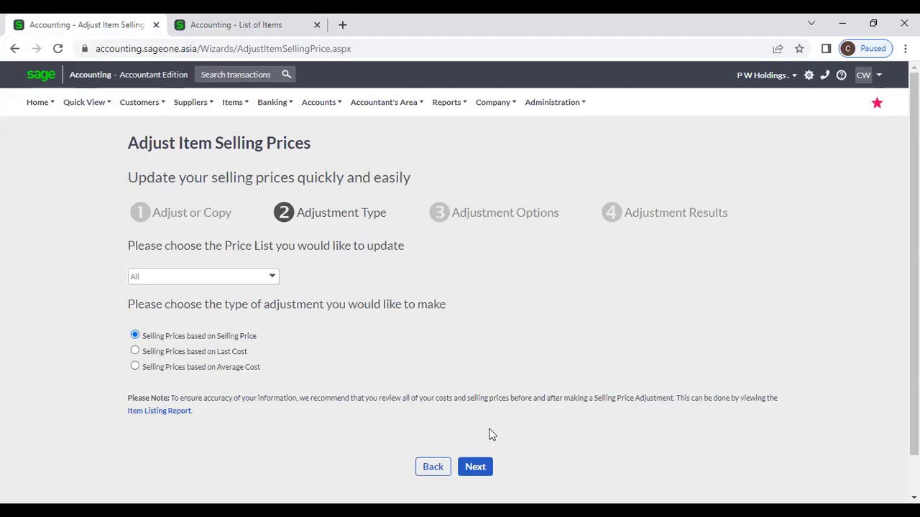
click(480, 464)
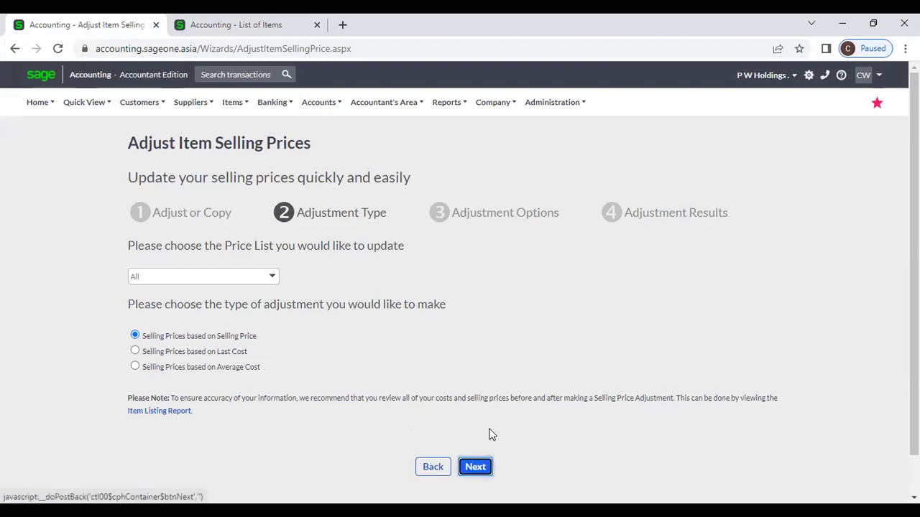
scroll(400, 396, down, 2)
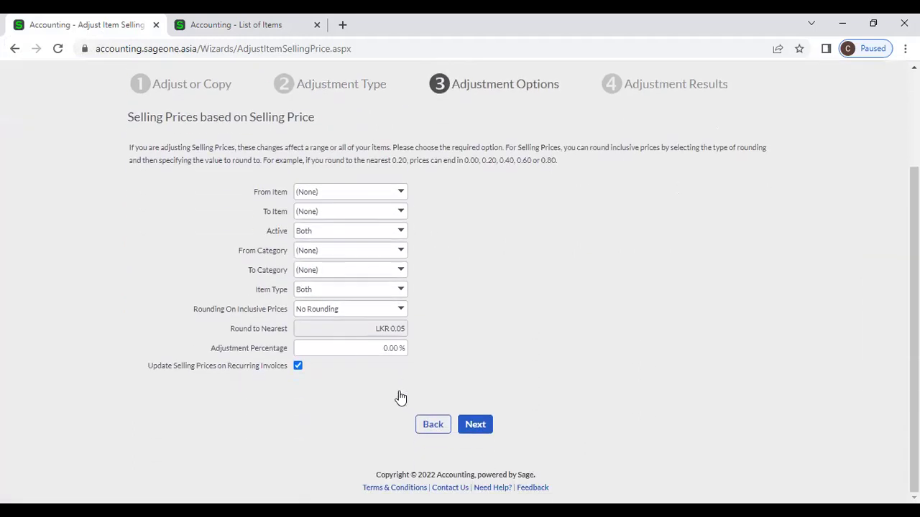
click(386, 351)
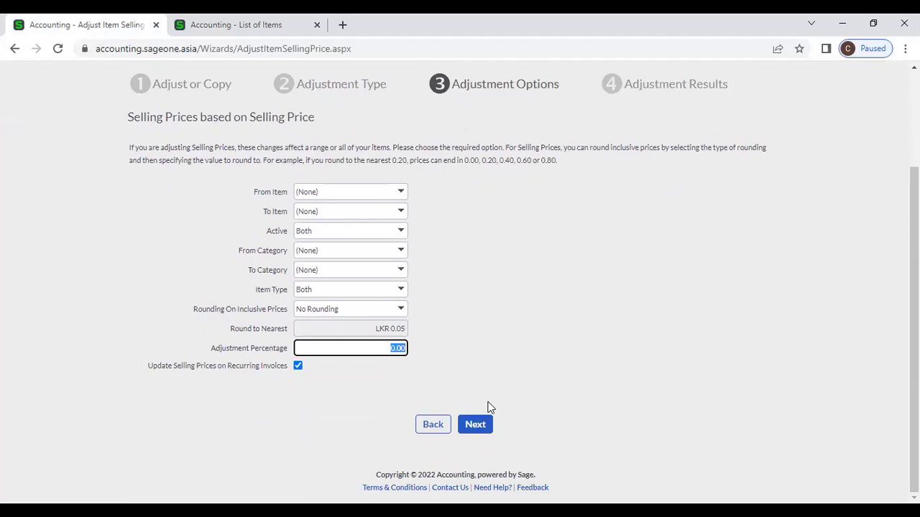
text(30)
click(489, 428)
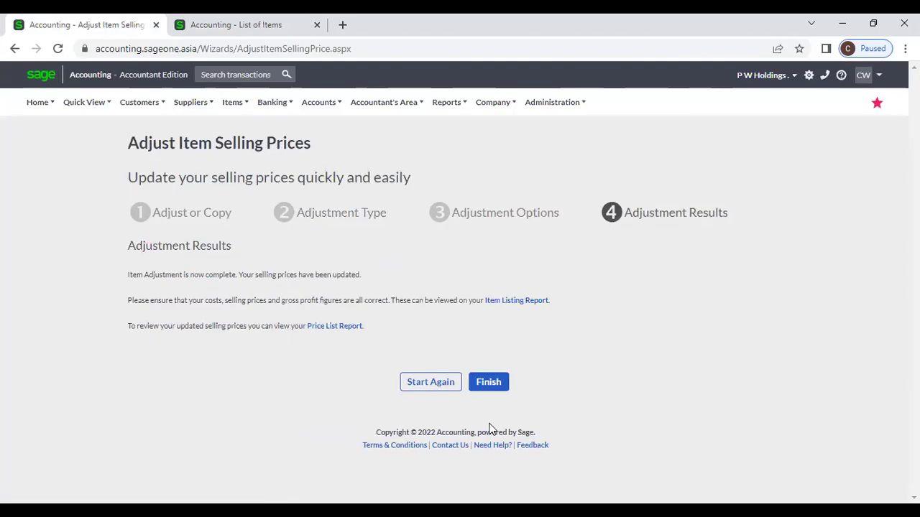
click(493, 382)
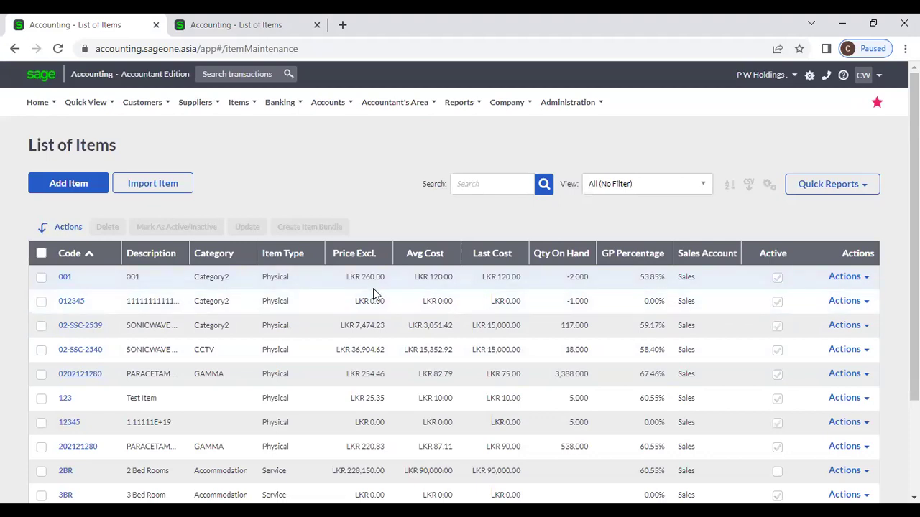
- Compare item 001's exclusive price between the two item lists, refreshing the older list to check the increase
click(236, 24)
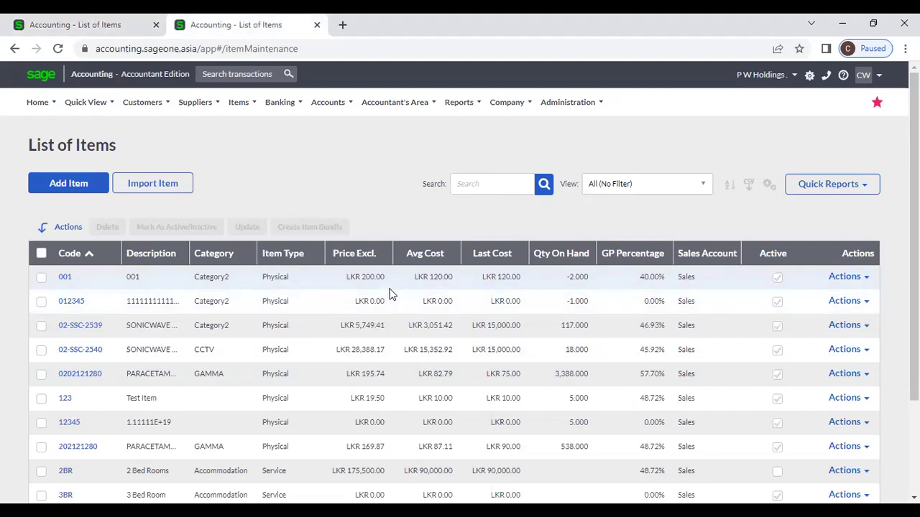
click(72, 24)
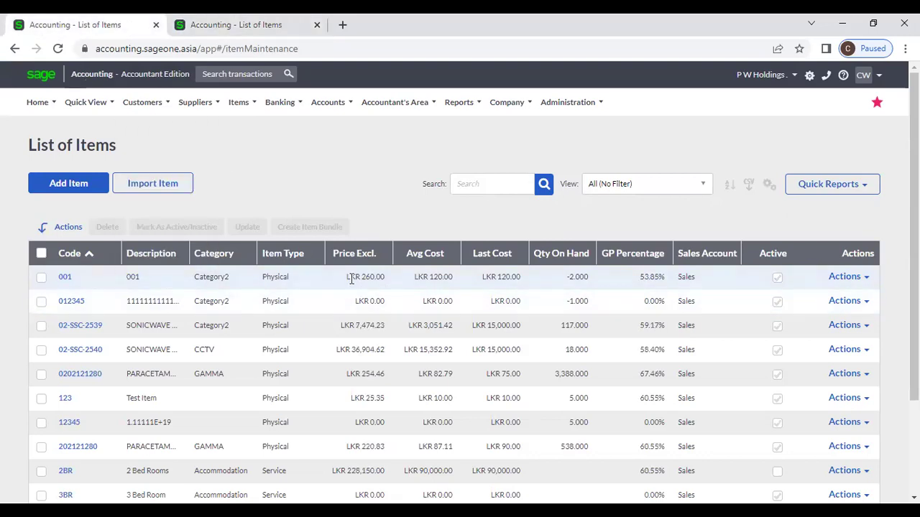
click(217, 21)
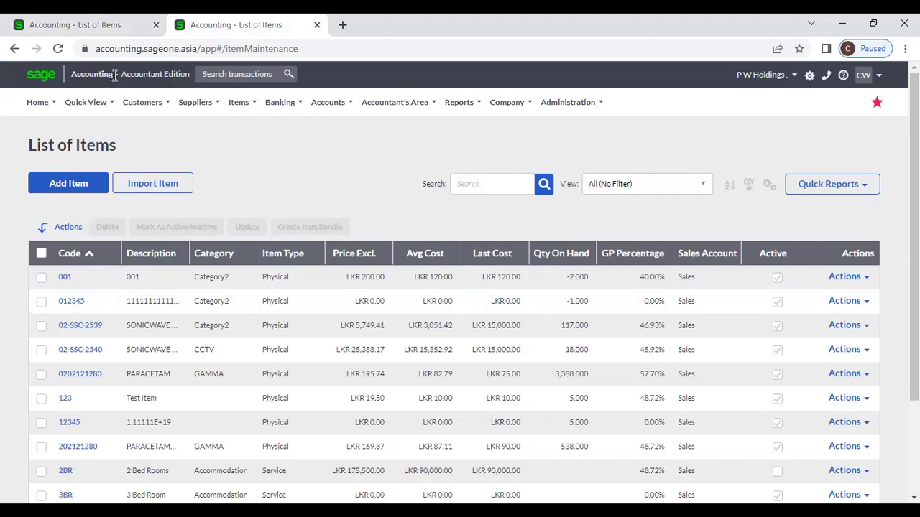
click(58, 48)
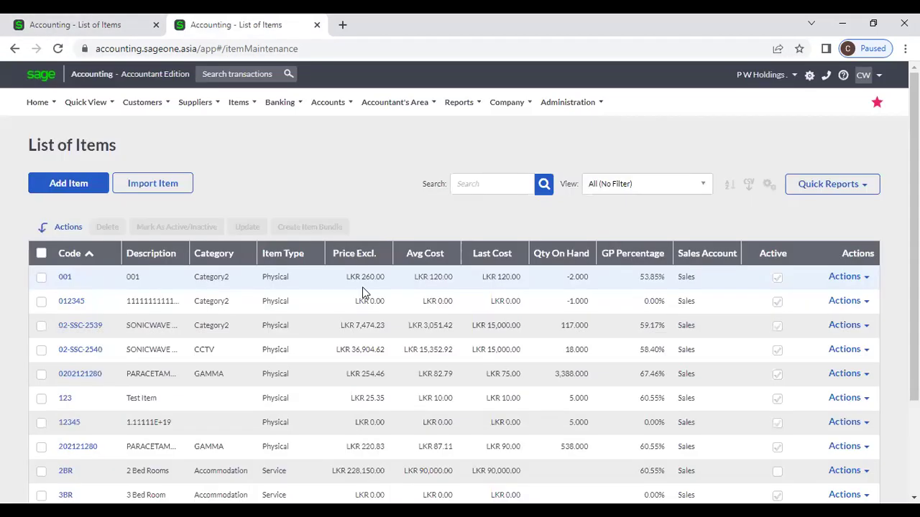
click(101, 25)
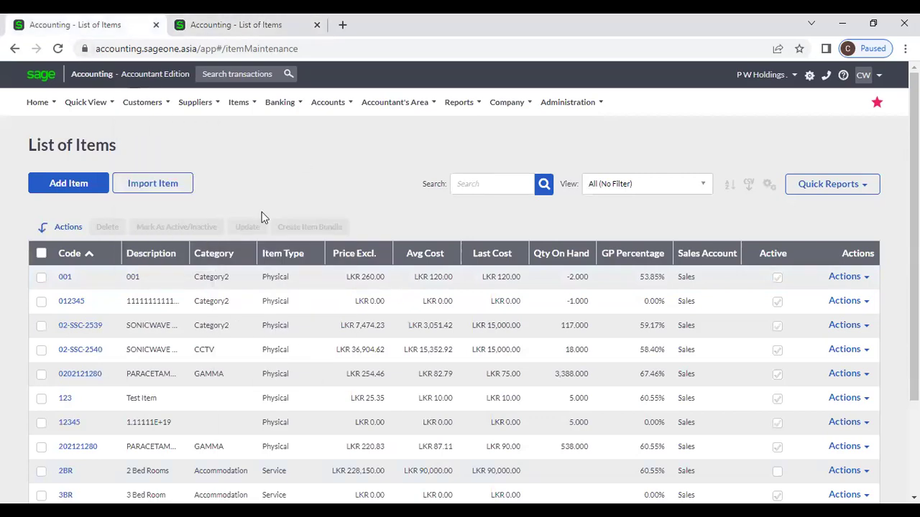
- Start a new Adjust Item Selling Prices run for all price lists based on Selling Price, continuing to the adjustment options
click(240, 113)
mouse_move(255, 171)
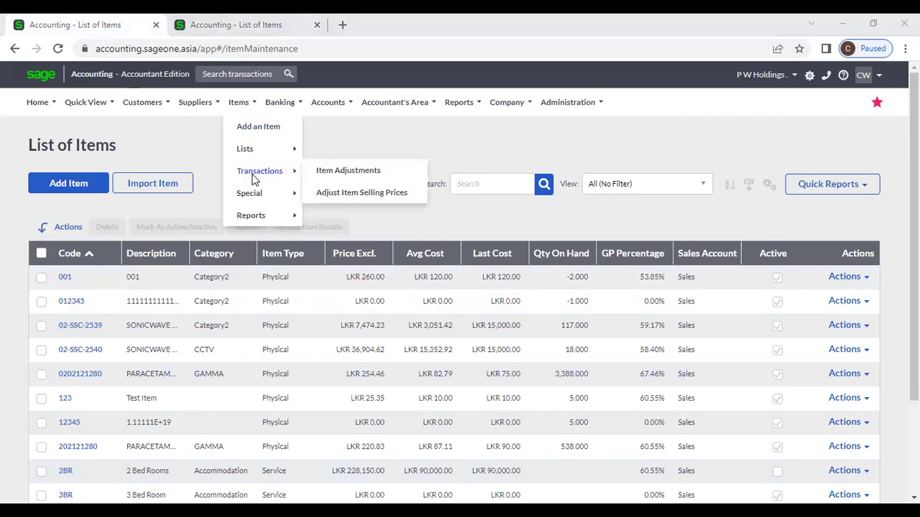
click(365, 190)
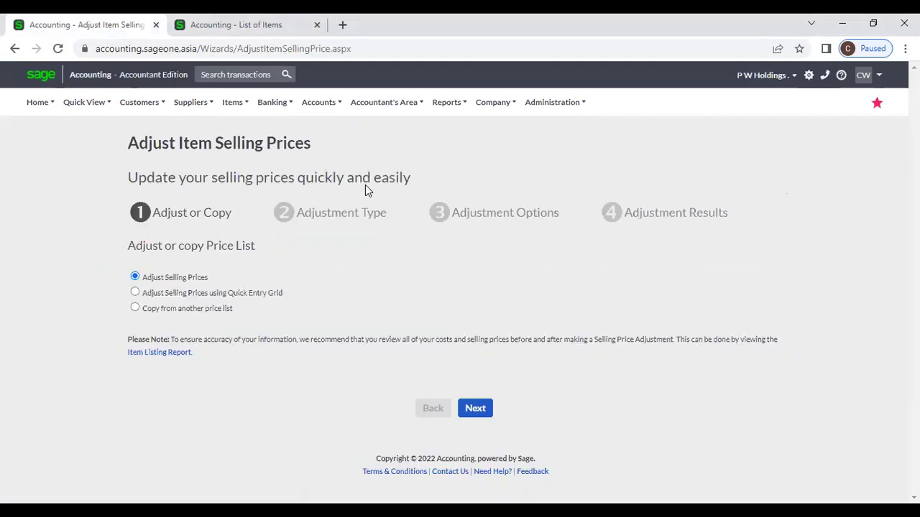
click(475, 408)
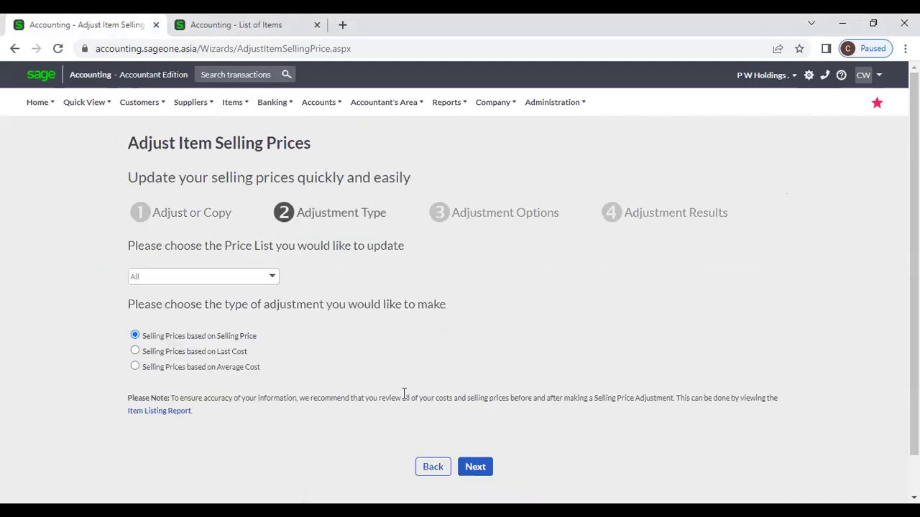
click(477, 466)
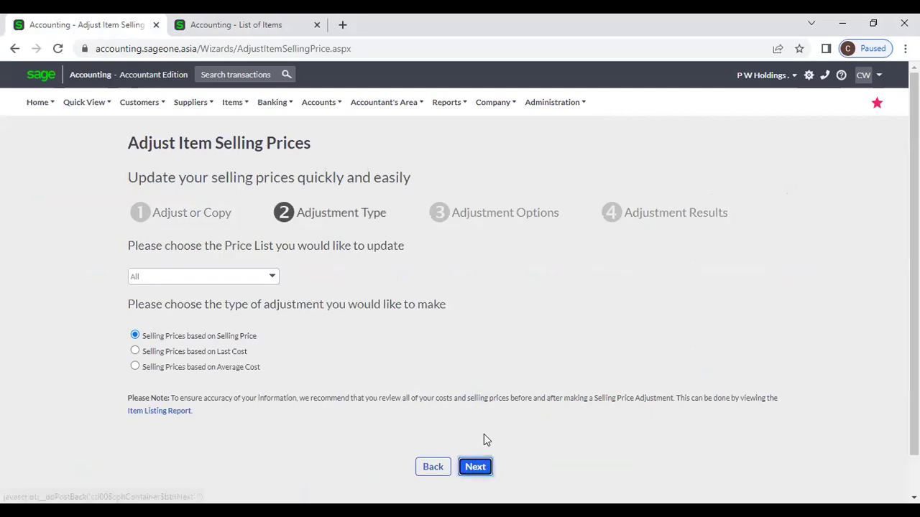
scroll(542, 401, down, 1)
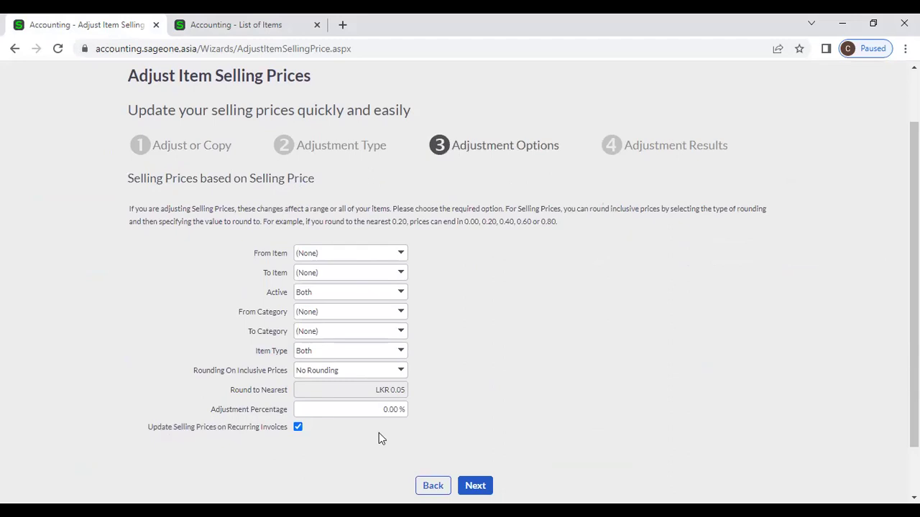
- Set the Adjustment Percentage to -30%, run the selling price adjustment and finish the wizard
click(385, 408)
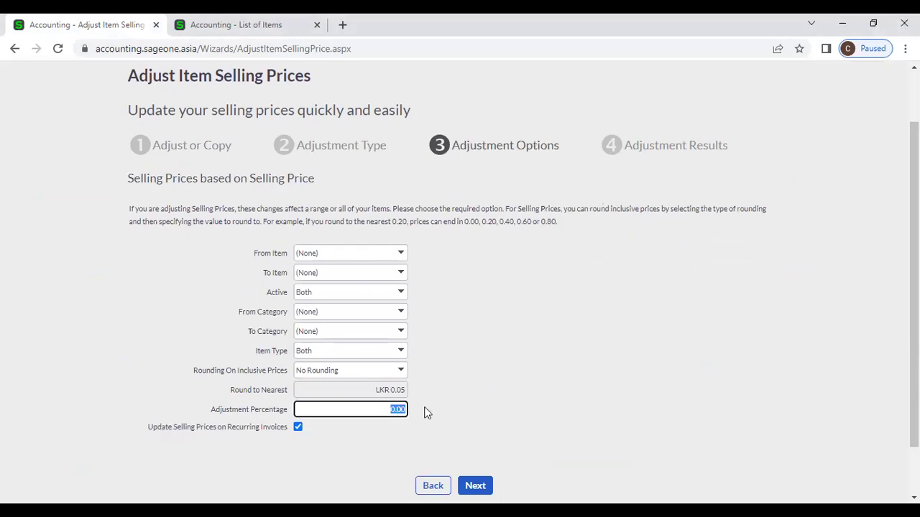
key(BackSpace)
click(432, 441)
scroll(430, 438, down, 1)
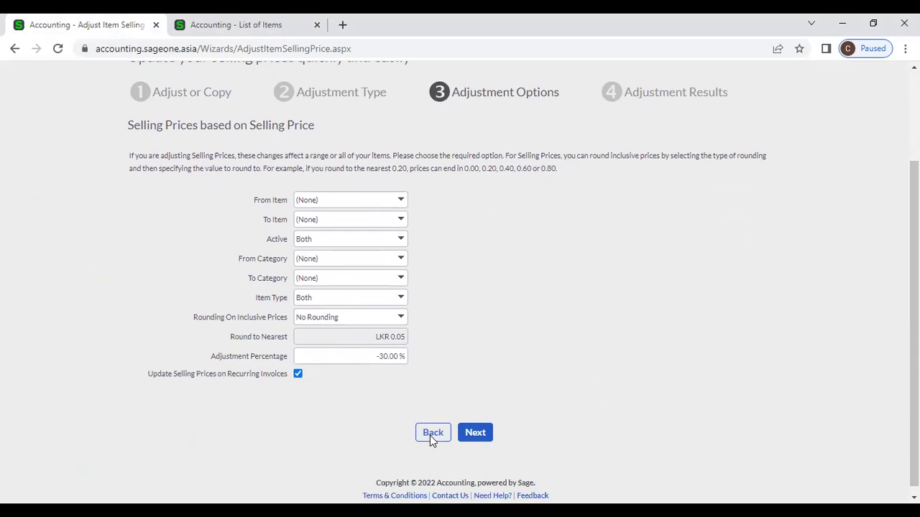
click(475, 430)
click(490, 385)
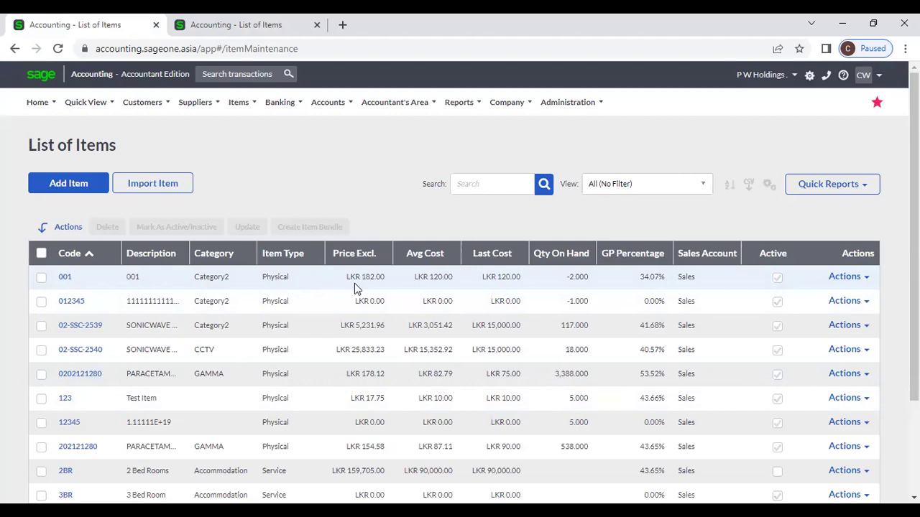
- Compare the item prices before and after the 30% reduction across the two item lists
click(263, 20)
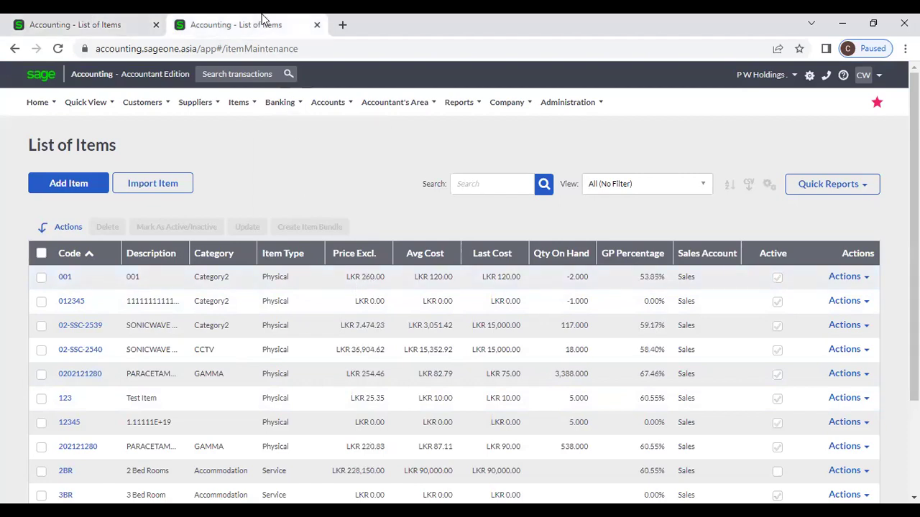
click(93, 24)
mouse_move(154, 171)
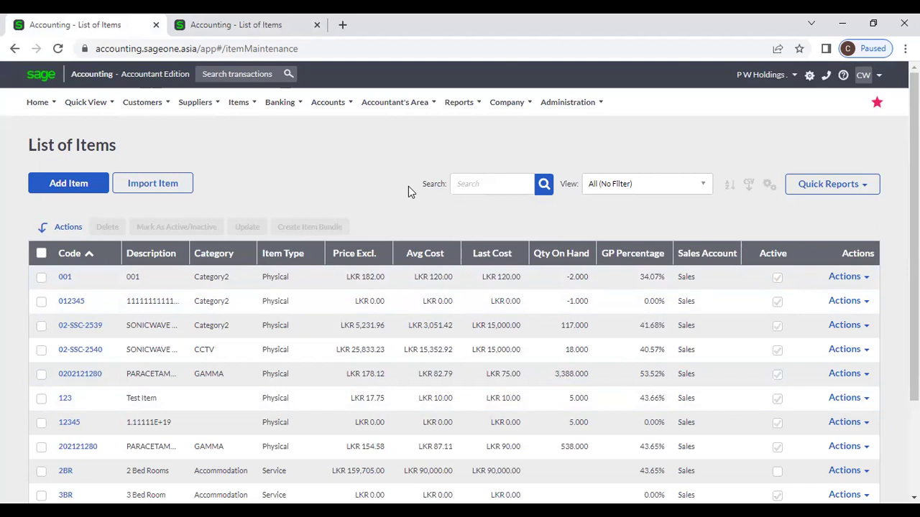
- Compare the item selling prices shown in the two open item lists
click(219, 28)
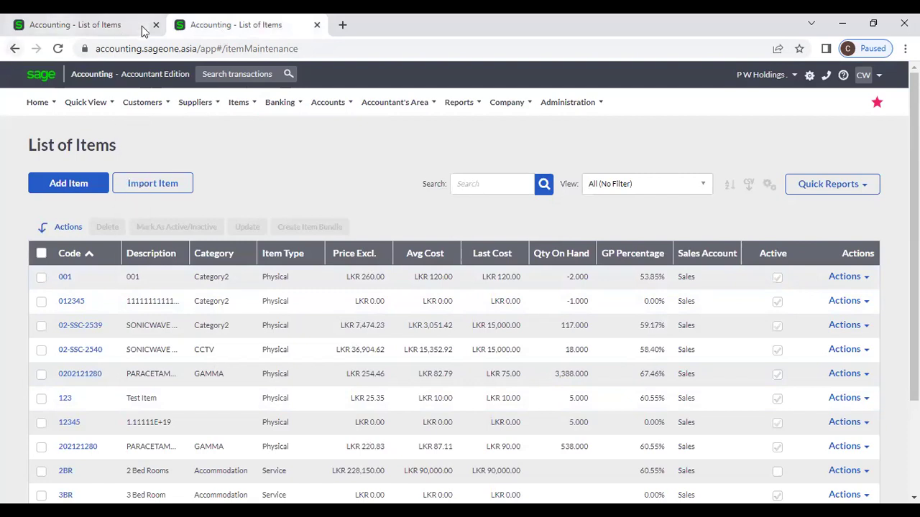
click(101, 25)
- Start a selling price adjustment for all price lists based on last cost, and check the last costs in the item list
mouse_move(245, 149)
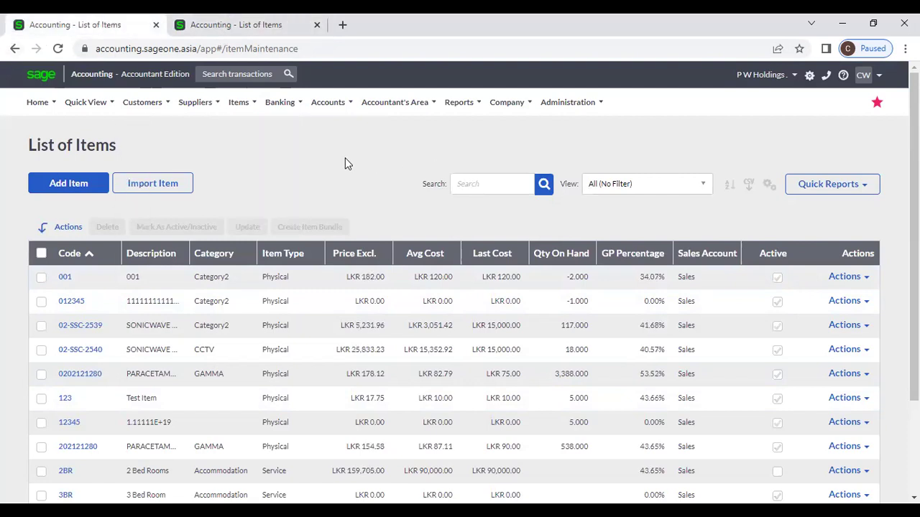
mouse_move(251, 109)
mouse_move(270, 171)
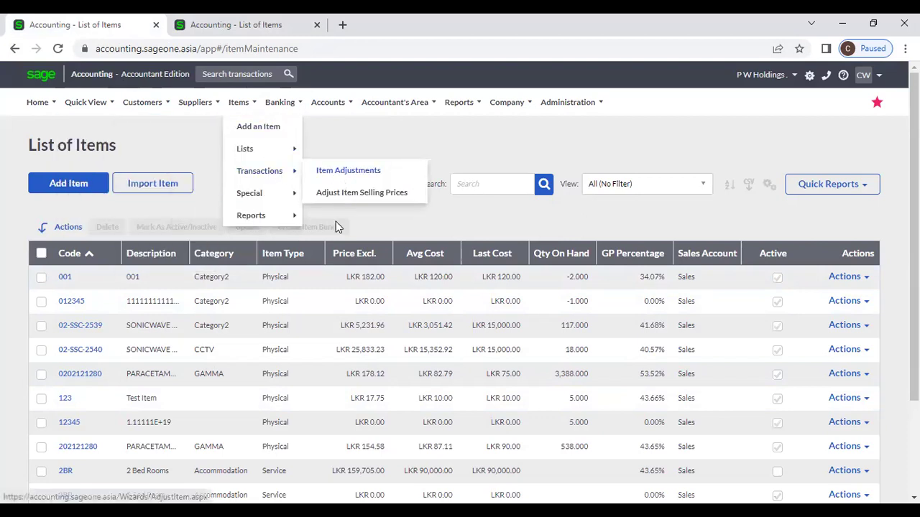
click(362, 193)
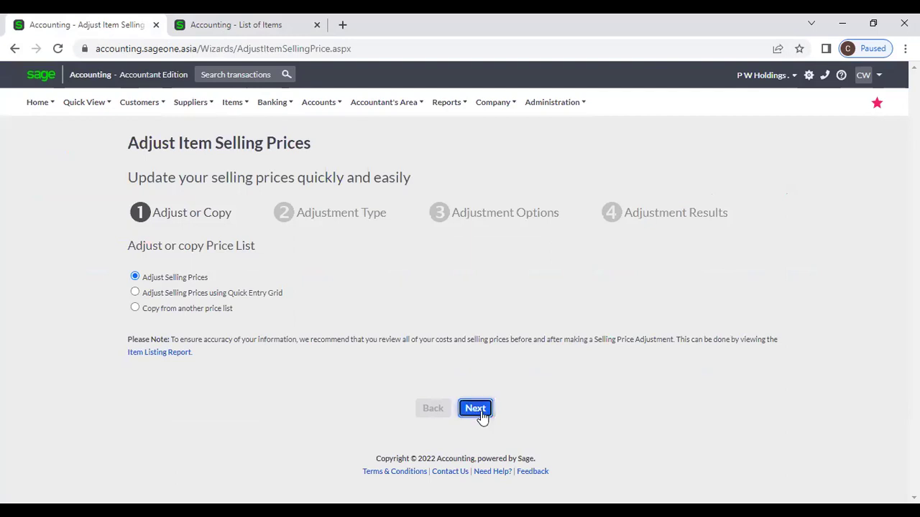
click(479, 409)
click(208, 350)
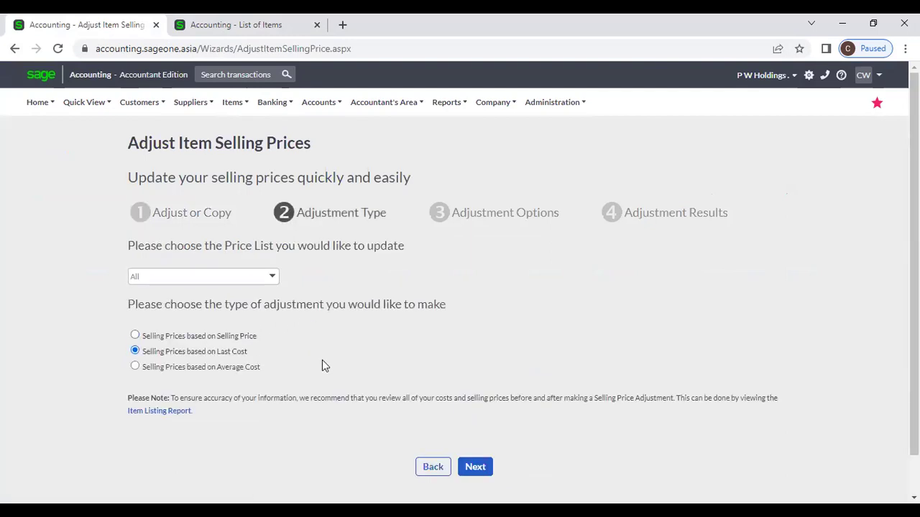
click(233, 24)
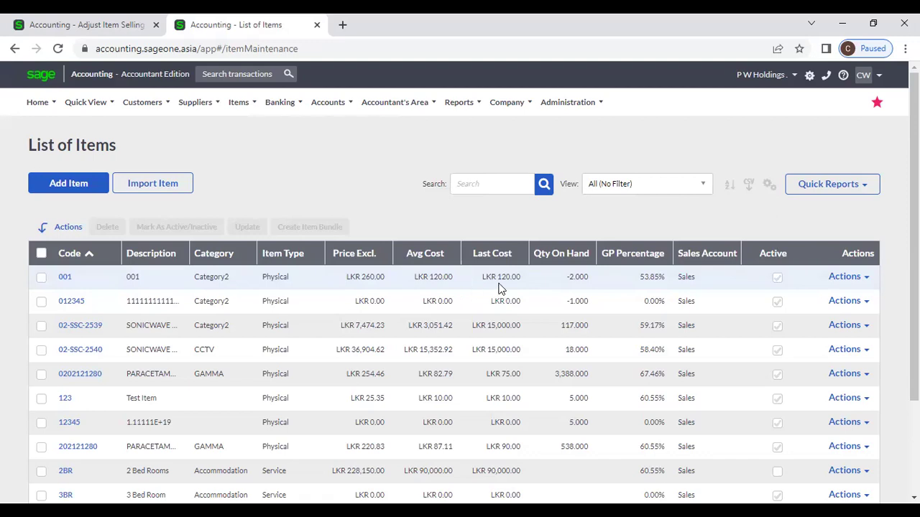
click(89, 27)
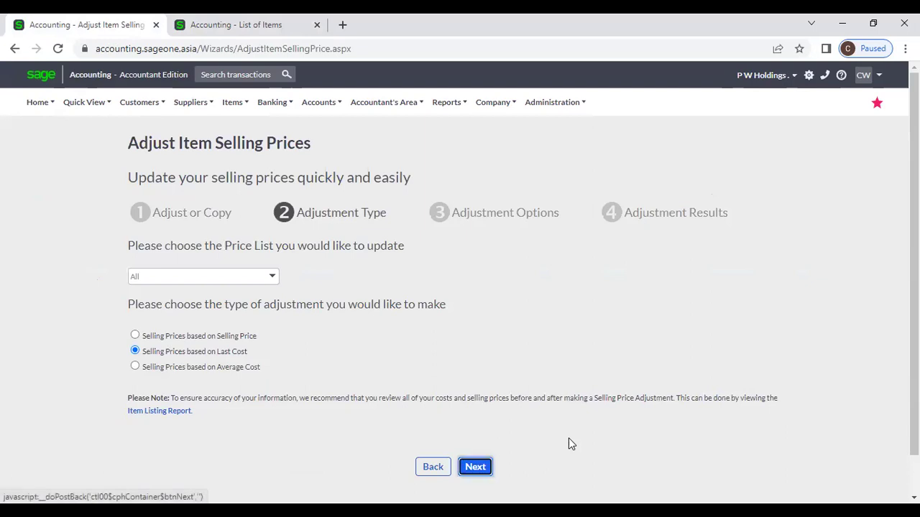
- Set the adjustment percentage to 20% on last cost and complete the selling price adjustment
scroll(491, 329, down, 3)
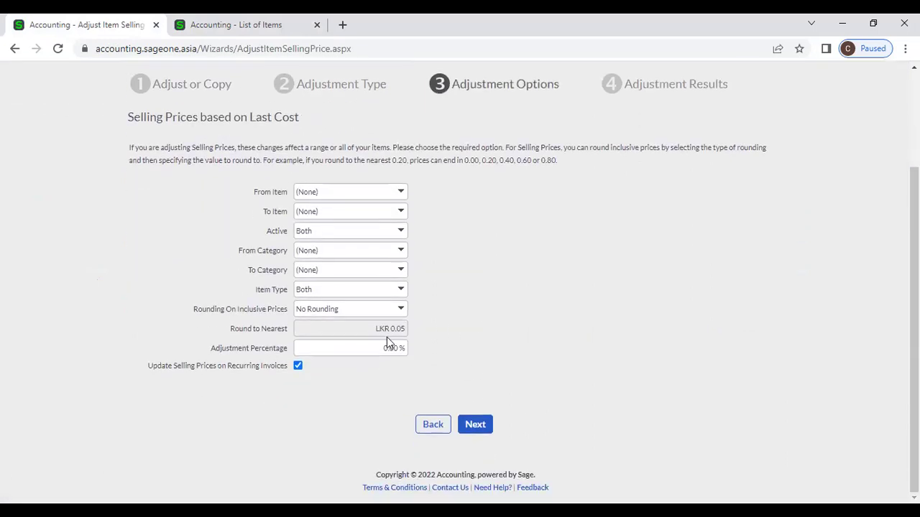
click(370, 348)
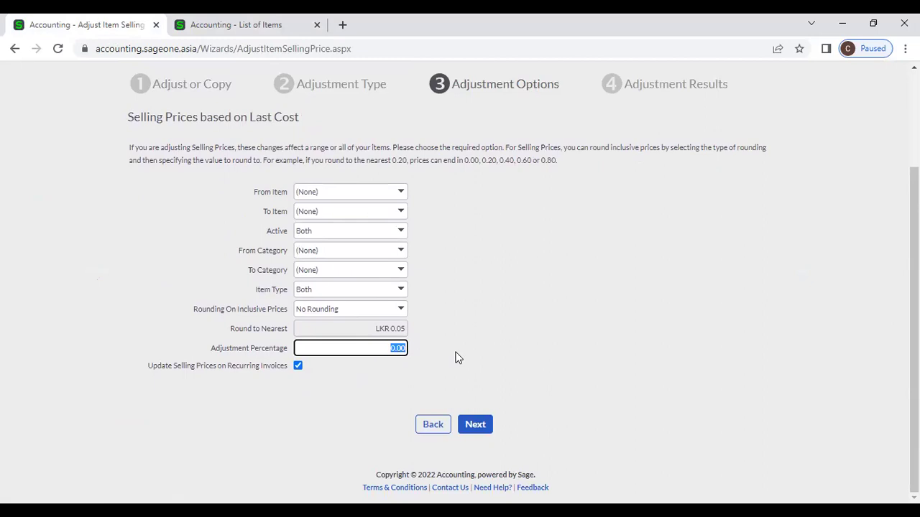
text(20)
click(445, 242)
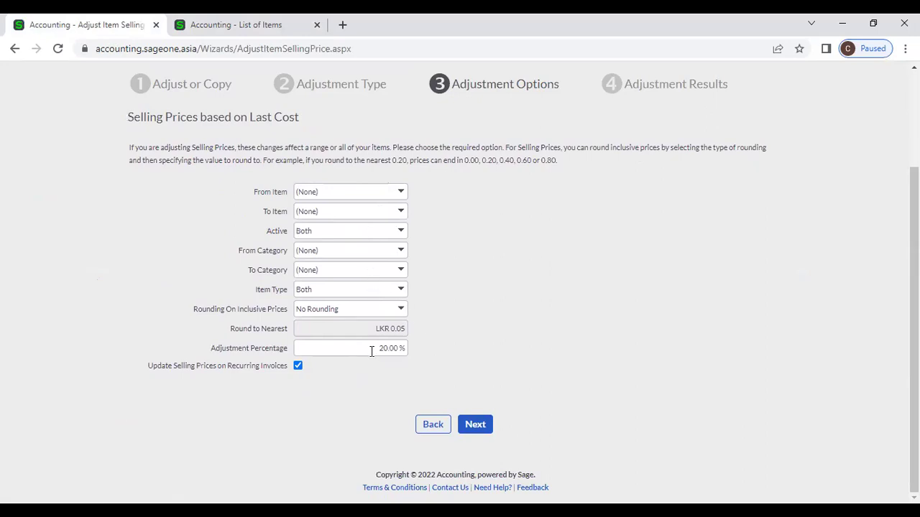
click(481, 428)
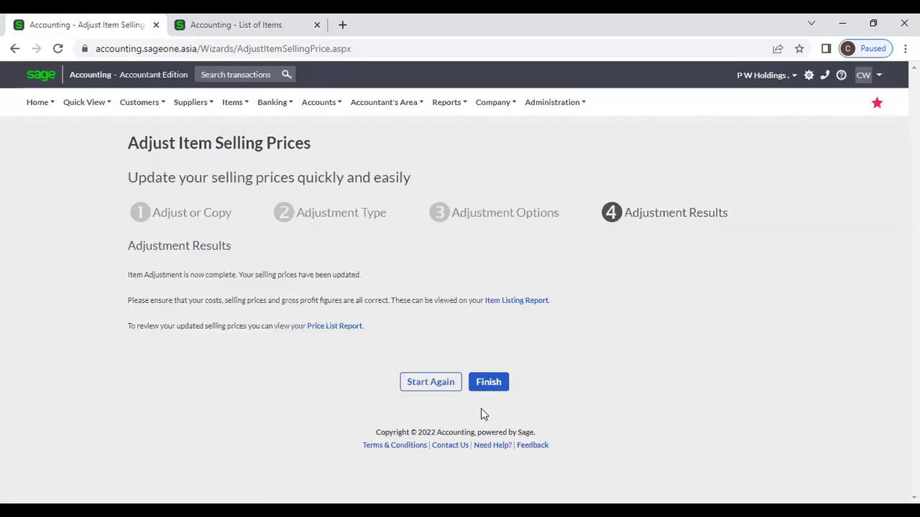
click(490, 386)
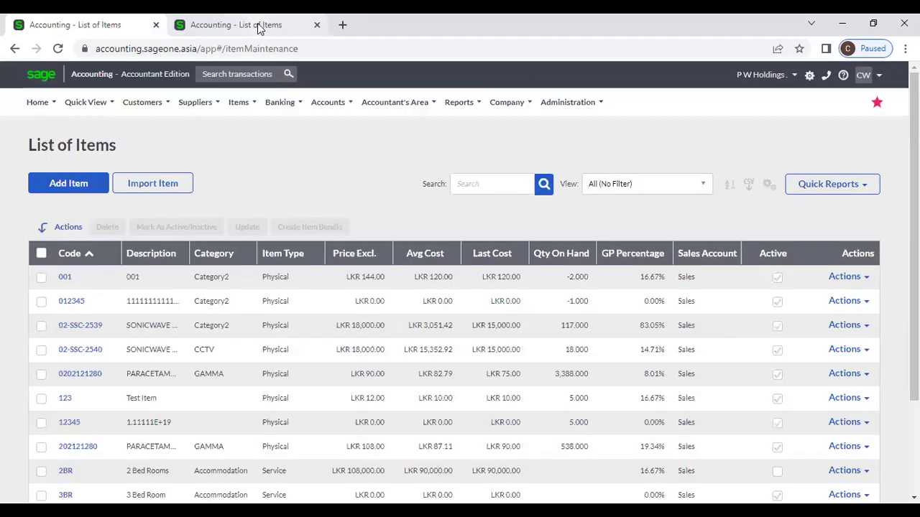
- Compare the adjusted item prices with the earlier prices in the other item list tab
click(257, 23)
click(27, 22)
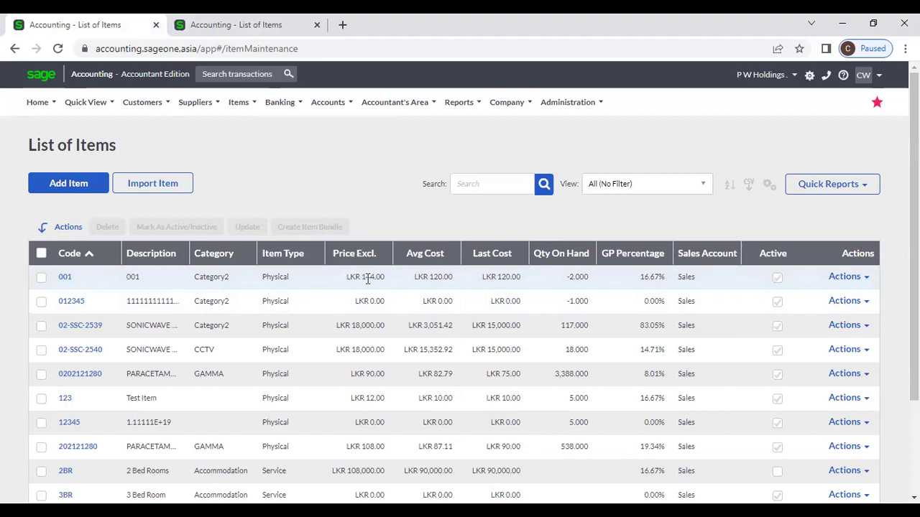
click(239, 102)
click(238, 26)
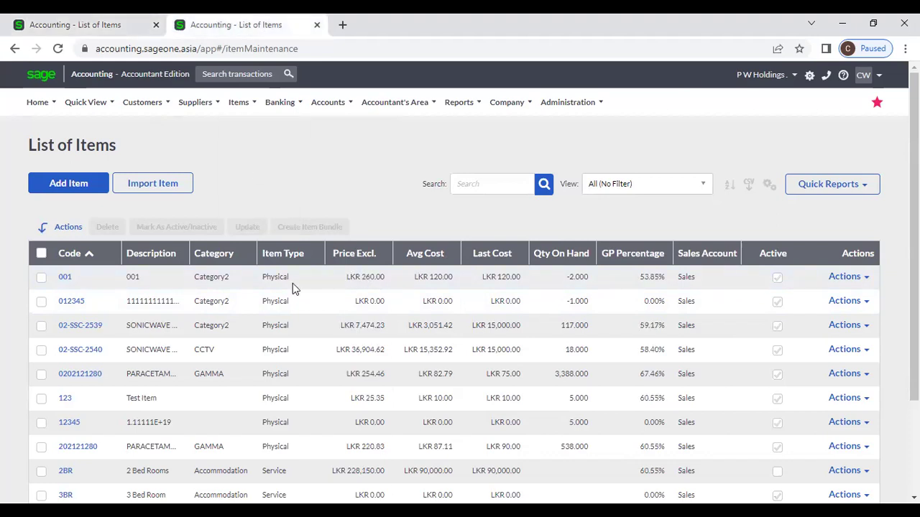
click(107, 24)
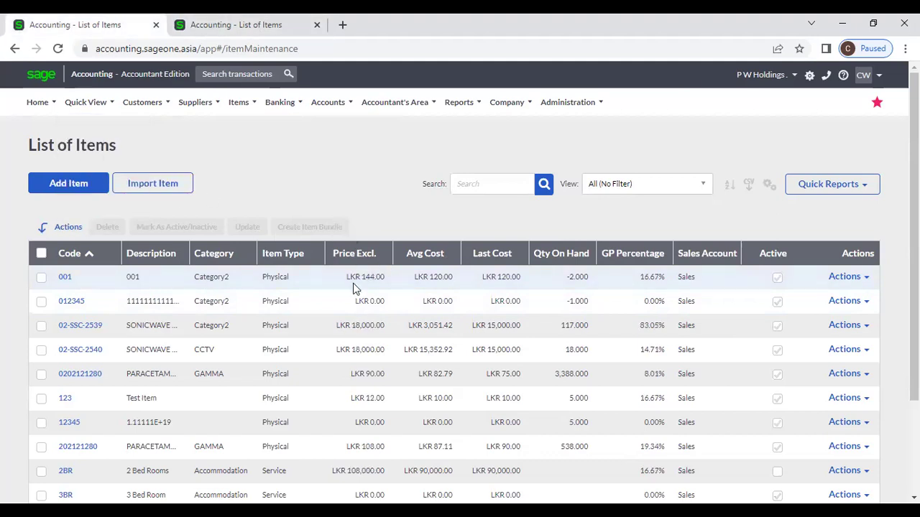
- Reload the item list in the second browser tab to show the adjusted prices
click(257, 24)
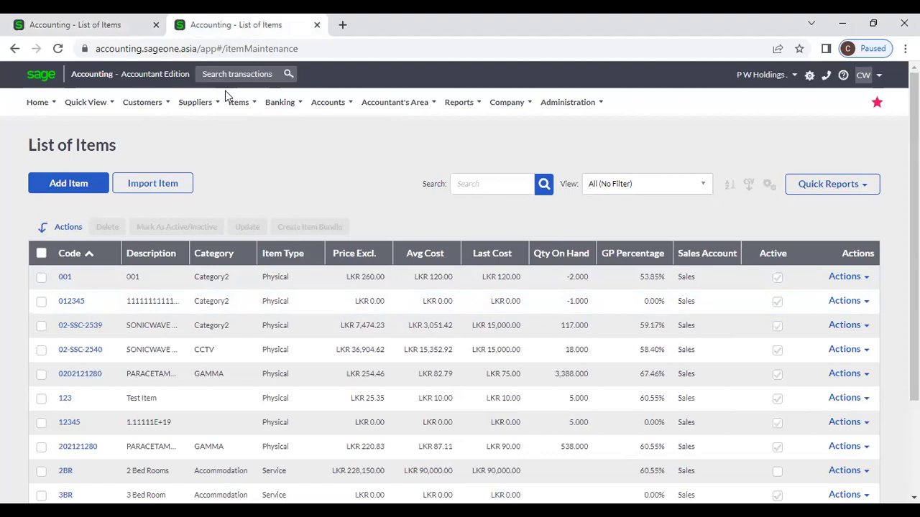
click(57, 48)
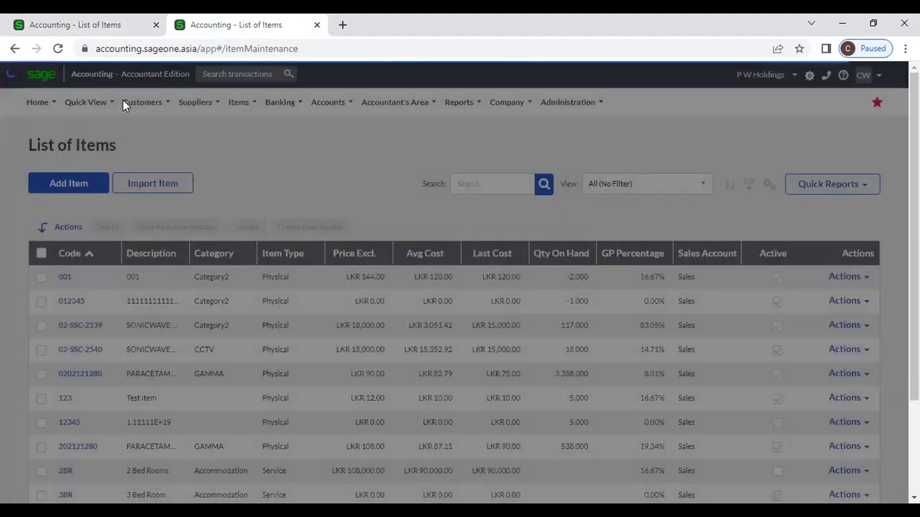
click(124, 102)
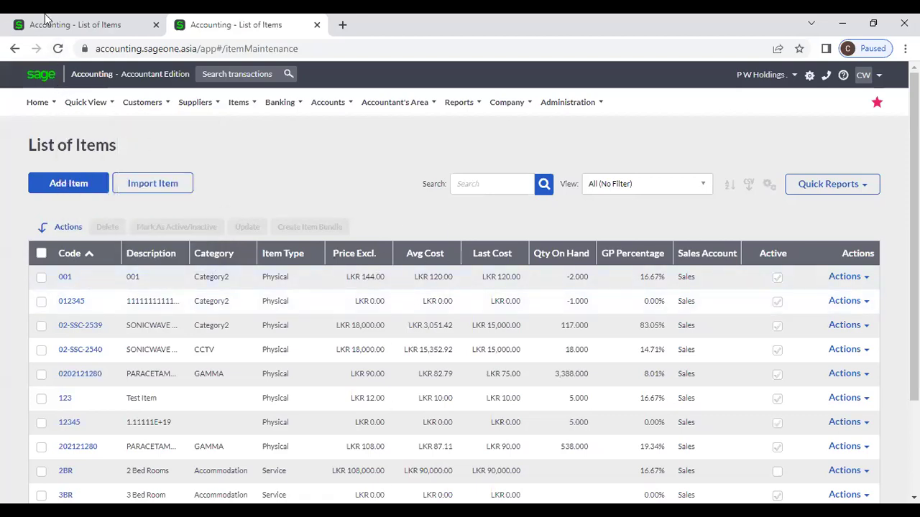
- Start another selling price adjustment for all price lists based on average cost, and advance to its adjustment options
click(88, 24)
mouse_move(142, 102)
mouse_move(209, 193)
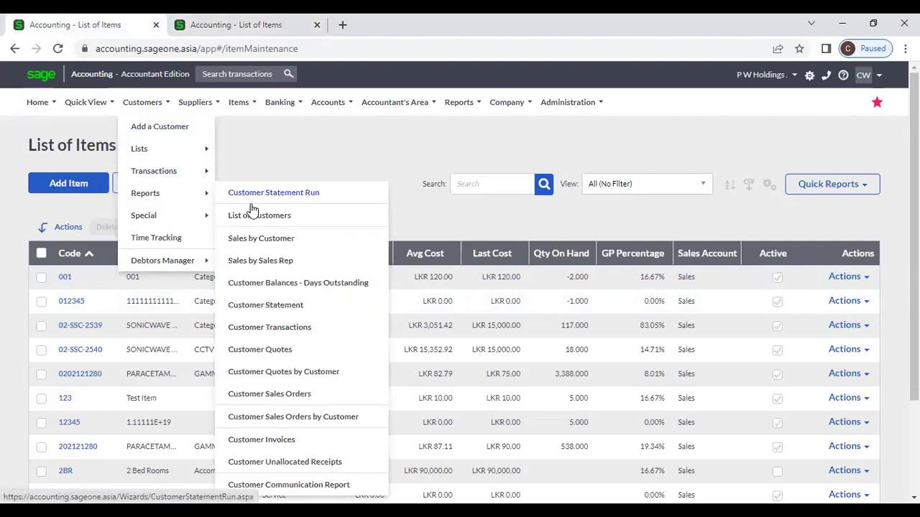
mouse_move(239, 102)
mouse_move(274, 173)
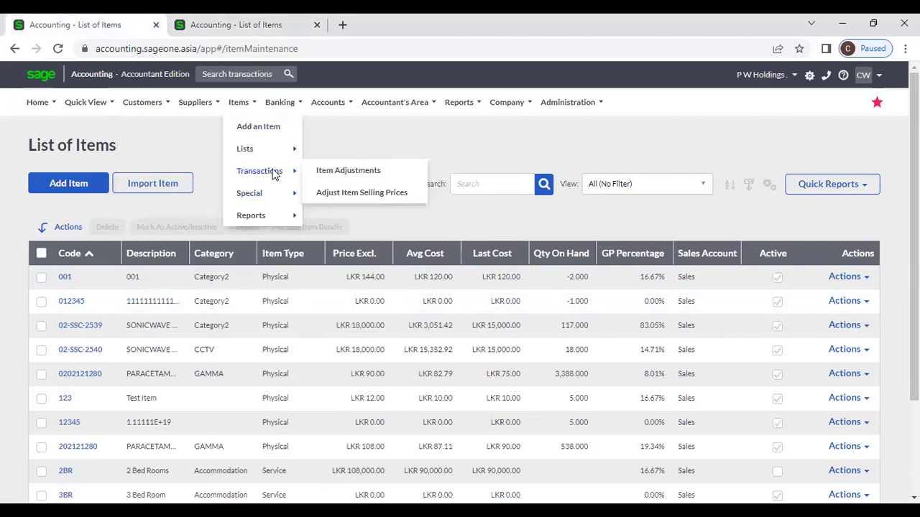
click(359, 191)
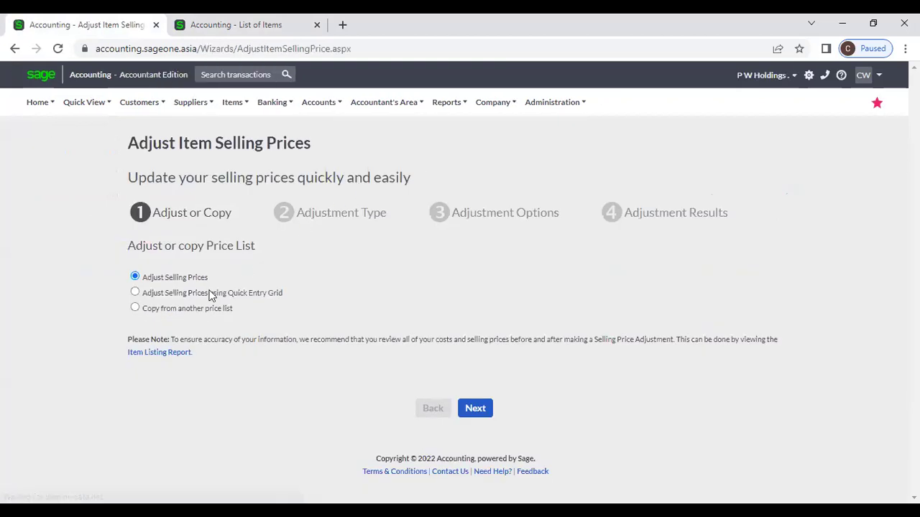
click(476, 408)
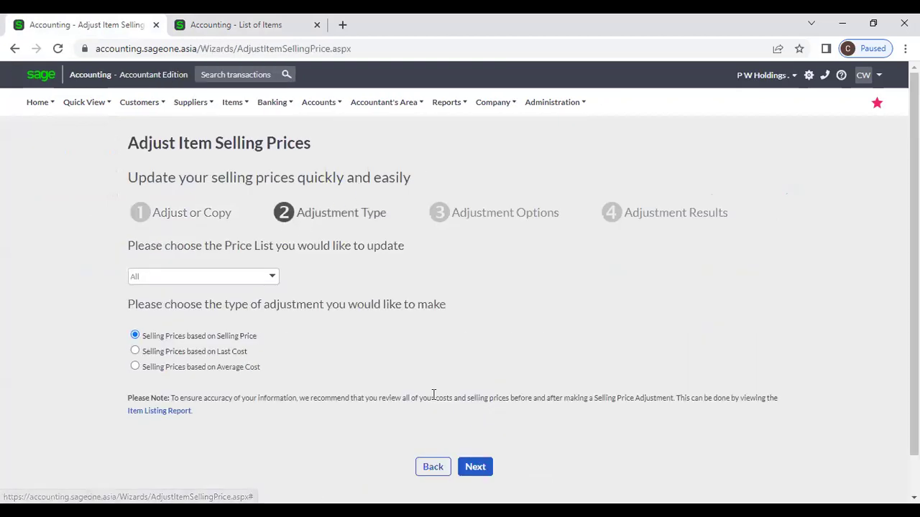
click(181, 368)
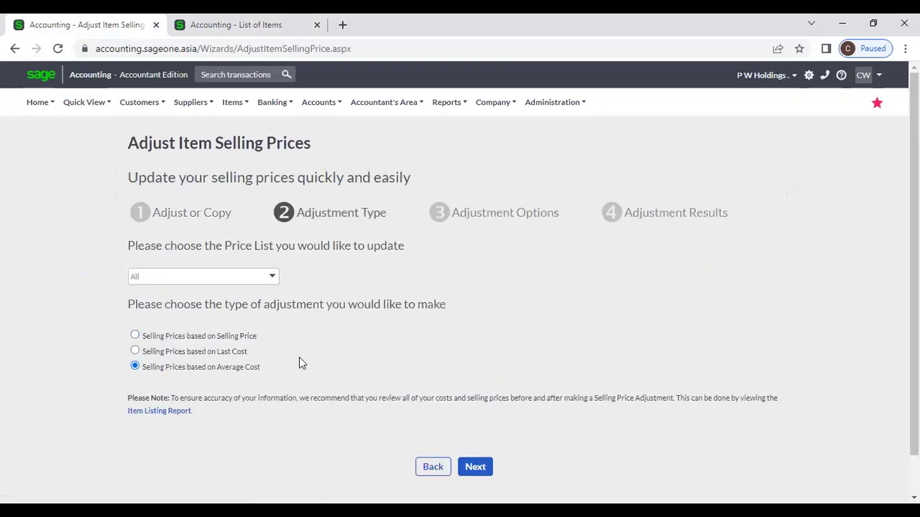
key(Tab)
key(Tab)
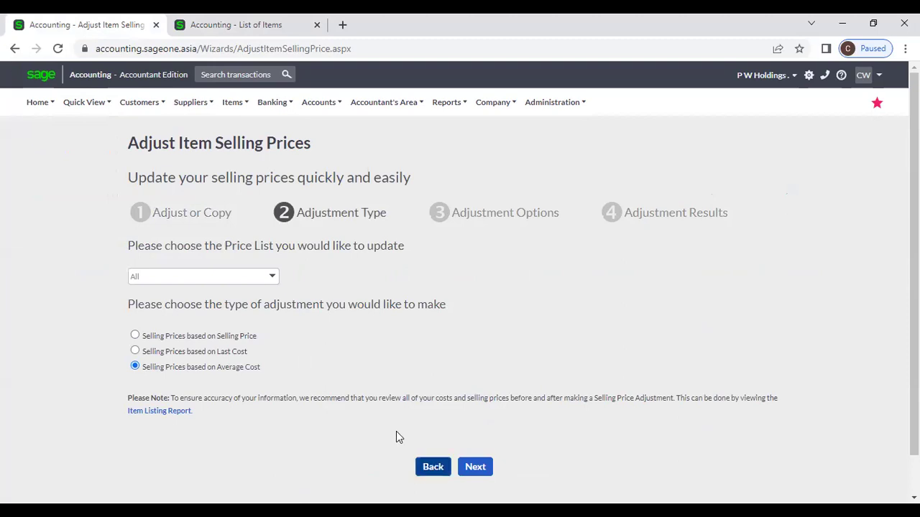
key(Return)
- Set the adjustment percentage to 30% for the average cost adjustment
scroll(458, 431, down, 3)
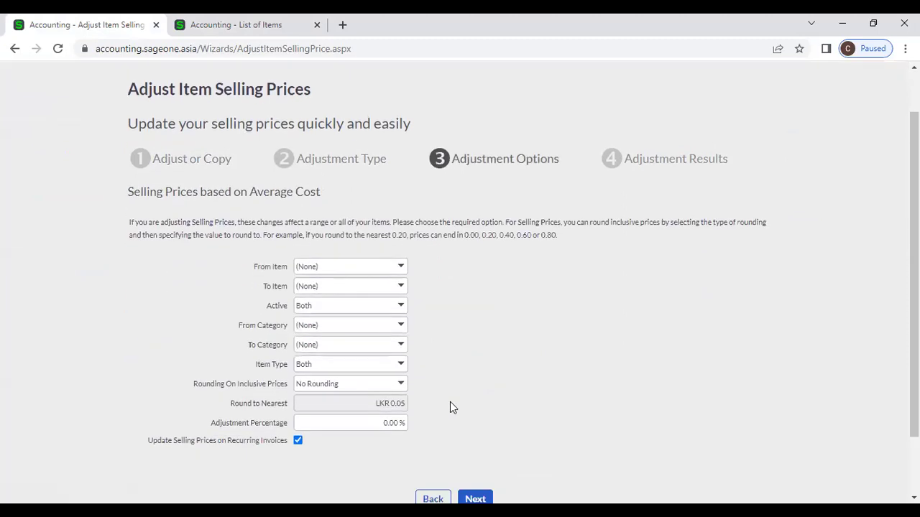
click(376, 353)
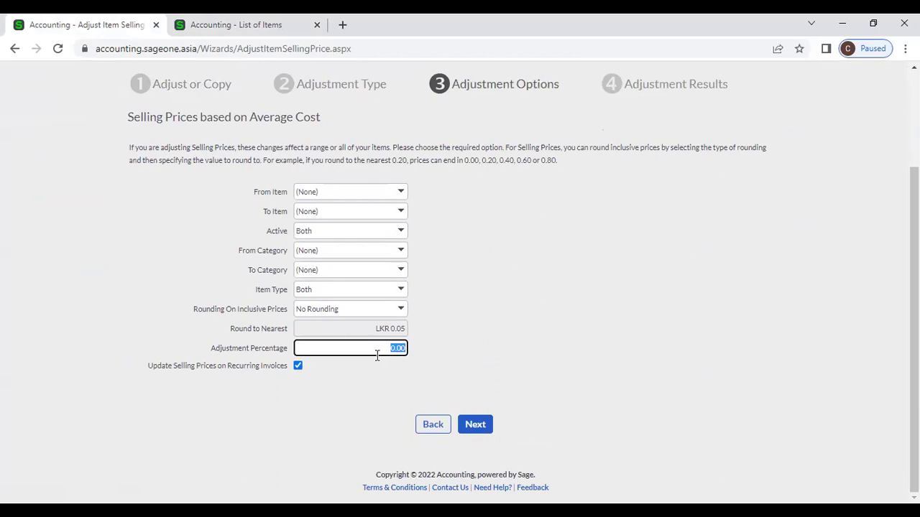
text(30)
click(398, 387)
drag(143, 371, 288, 382)
click(263, 424)
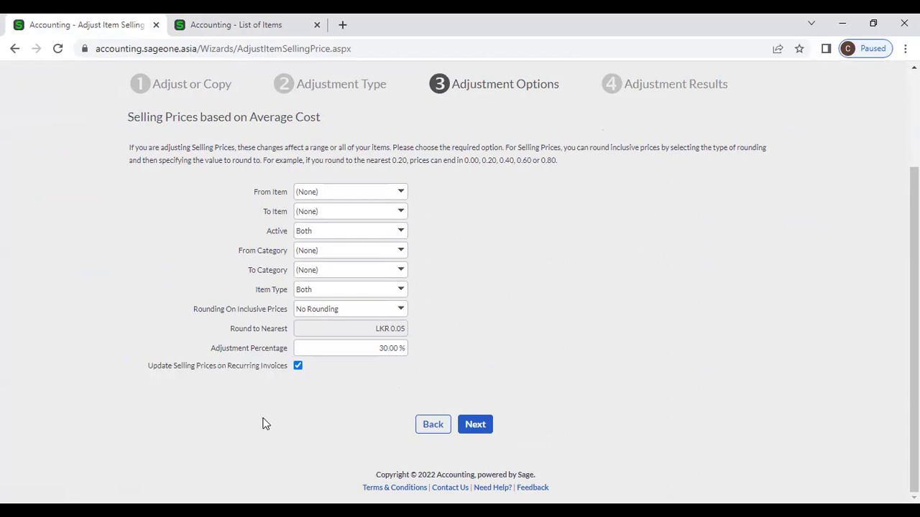
- Duplicate the item list tab and view the customer recurring invoices in one of the copies
click(212, 25)
right_click(213, 22)
click(247, 109)
click(230, 29)
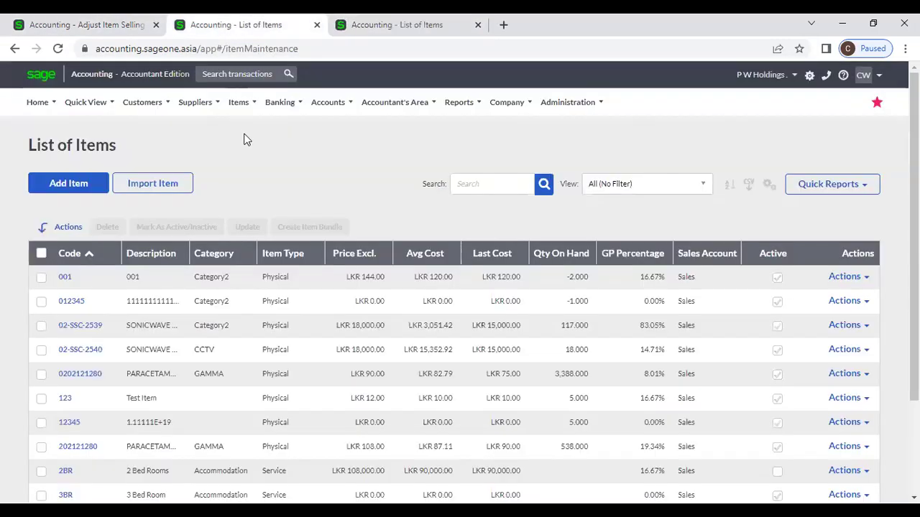
mouse_move(142, 102)
mouse_move(158, 171)
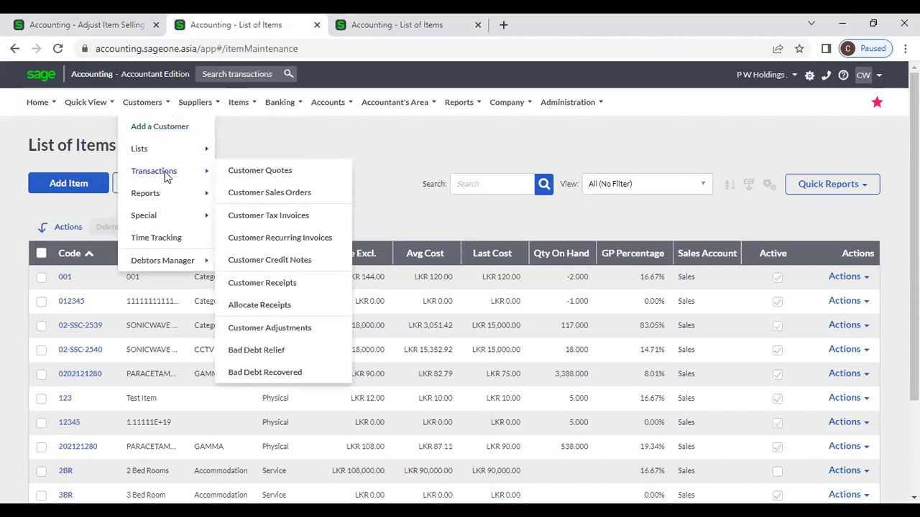
click(299, 243)
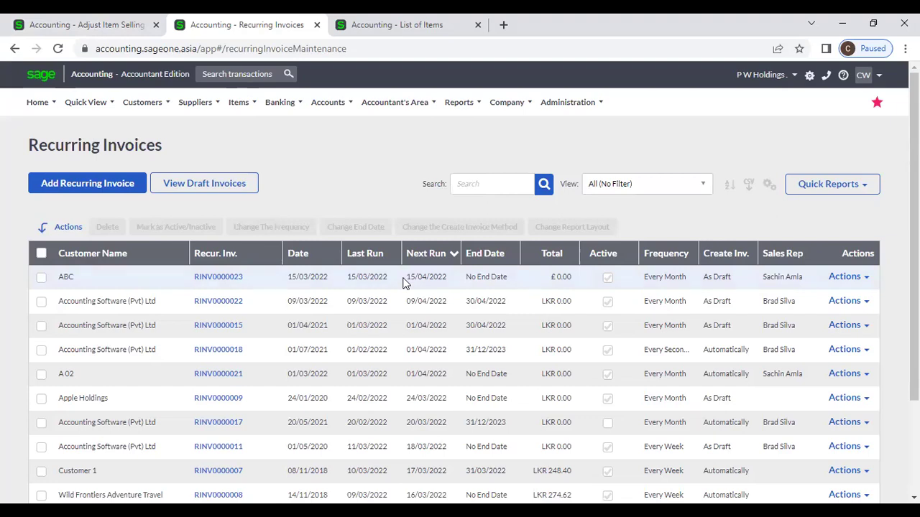
- Close the recurring invoices tab after checking the price adjustment options
click(79, 26)
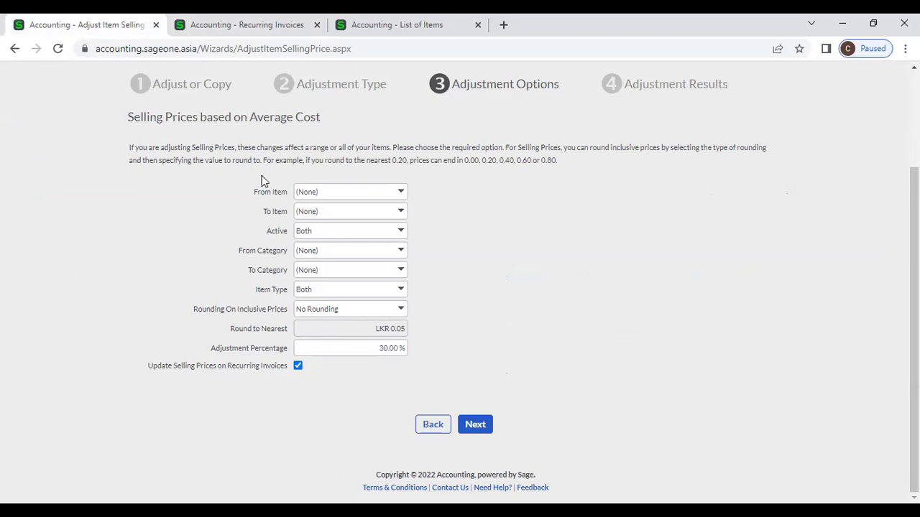
click(220, 24)
click(316, 25)
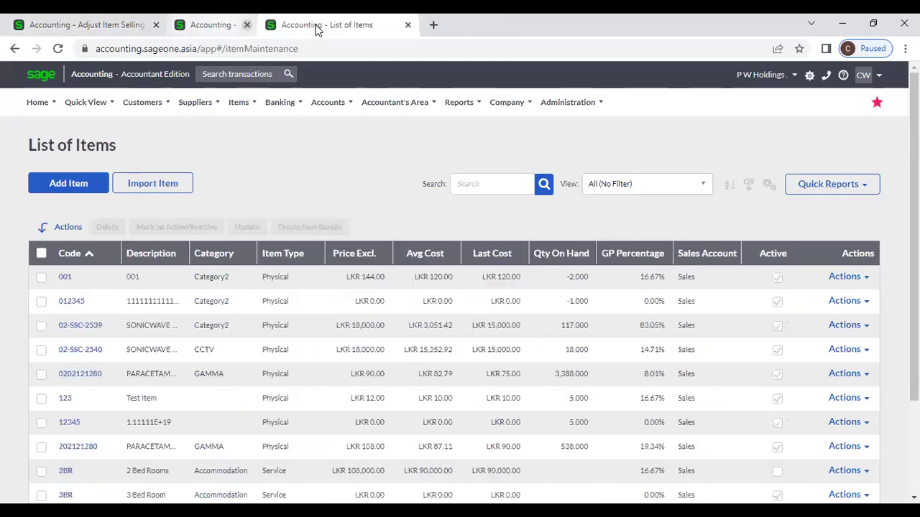
- Complete the average cost price adjustment and return to the list of items
click(115, 26)
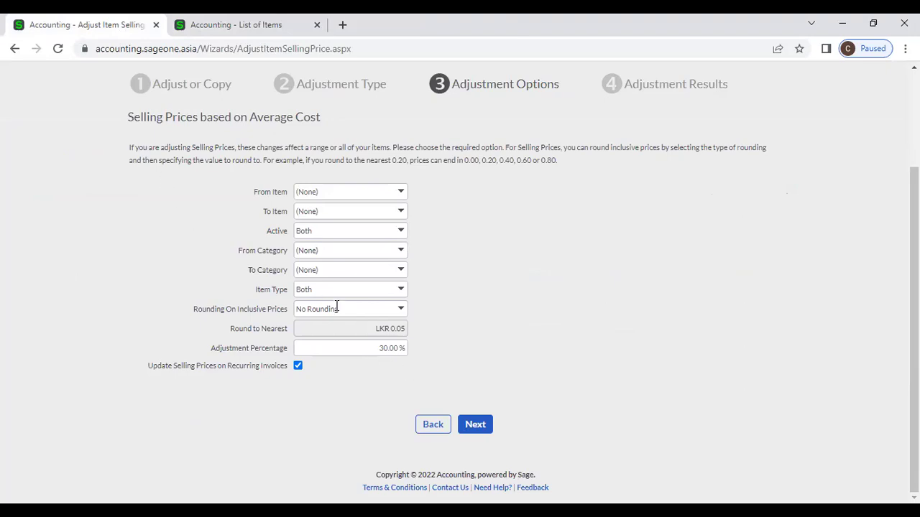
click(469, 424)
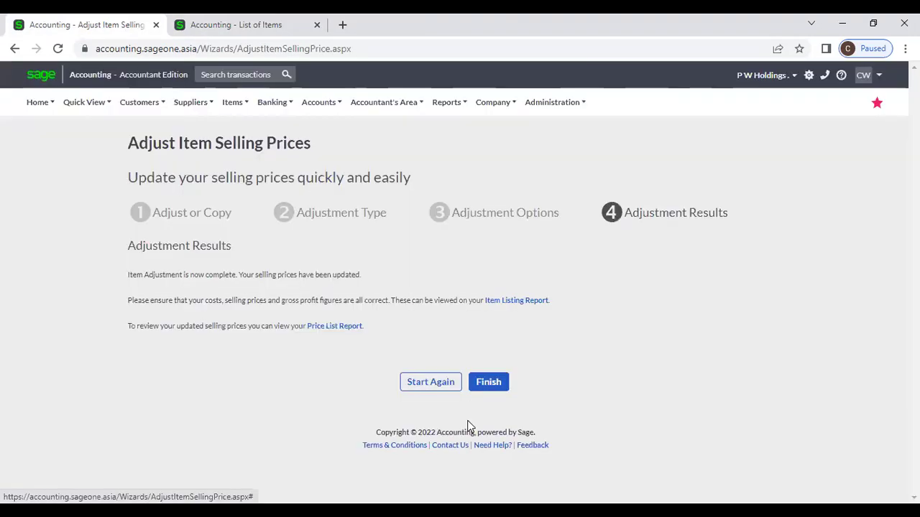
click(488, 382)
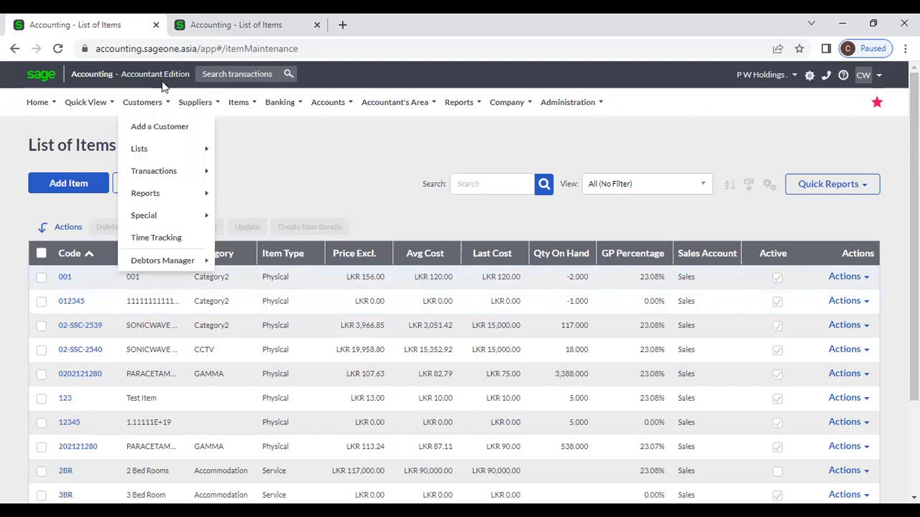
- Reload the duplicate item list to compare the adjusted prices, and return to the original tab
click(288, 25)
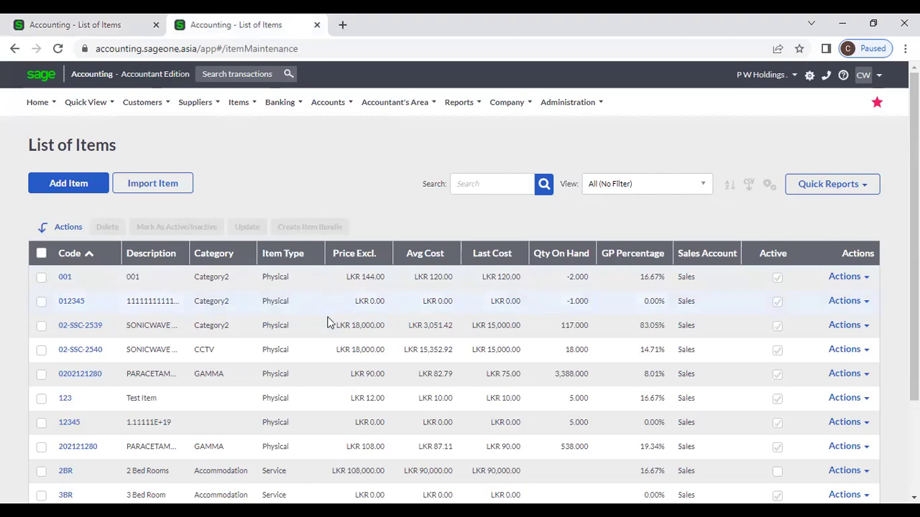
click(59, 48)
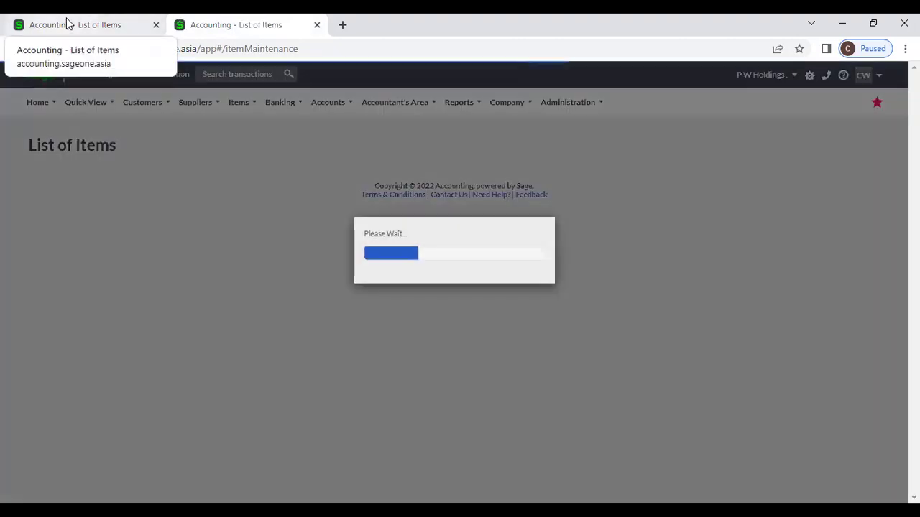
click(66, 24)
- Start an item selling price adjustment using the Quick Entry Grid
mouse_move(239, 102)
mouse_move(260, 173)
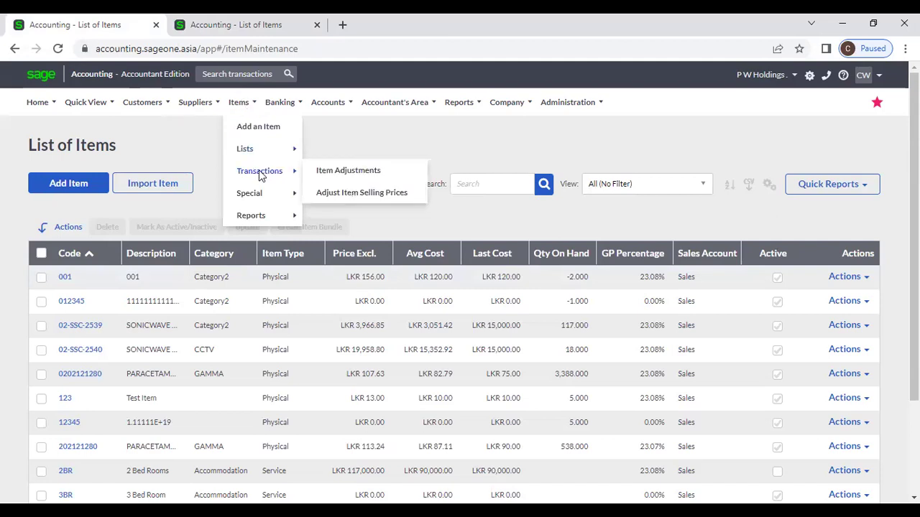
click(361, 192)
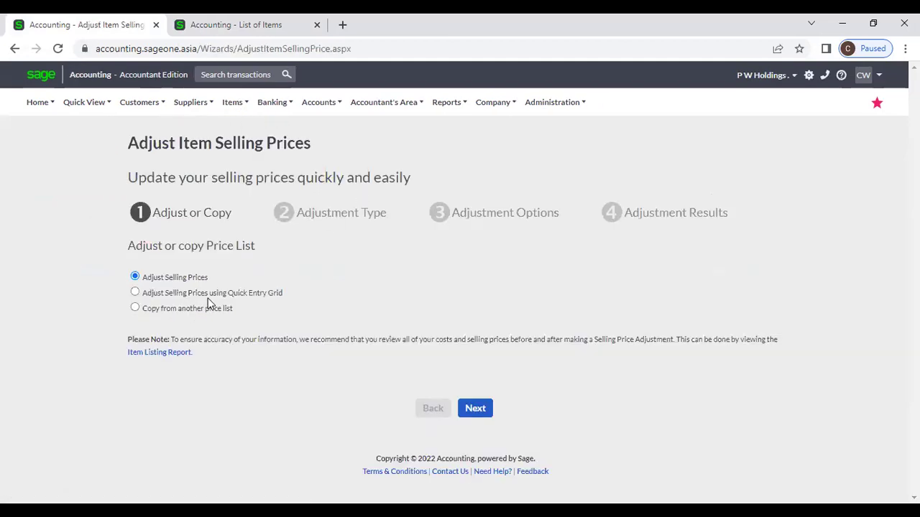
click(209, 295)
click(484, 414)
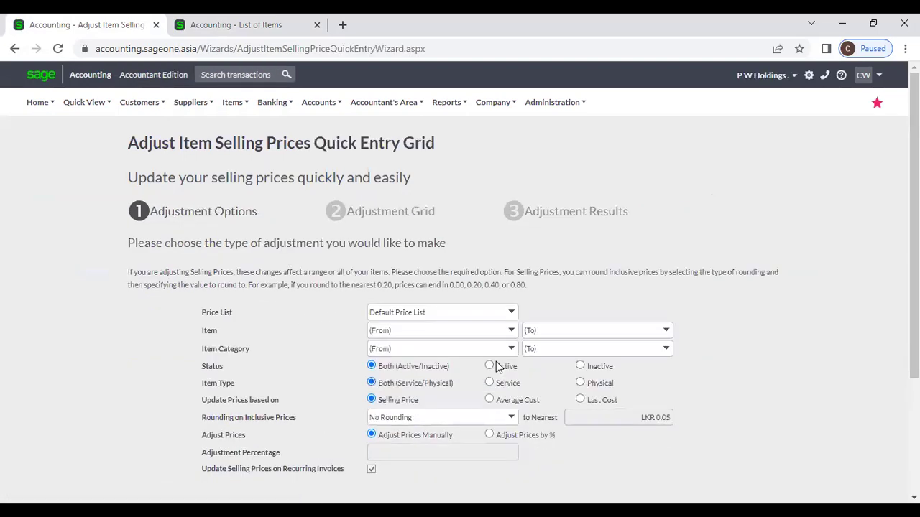
- Examine the available price list, item range, item category, price basis and rounding options for the quick entry adjustment
scroll(495, 365, down, 2)
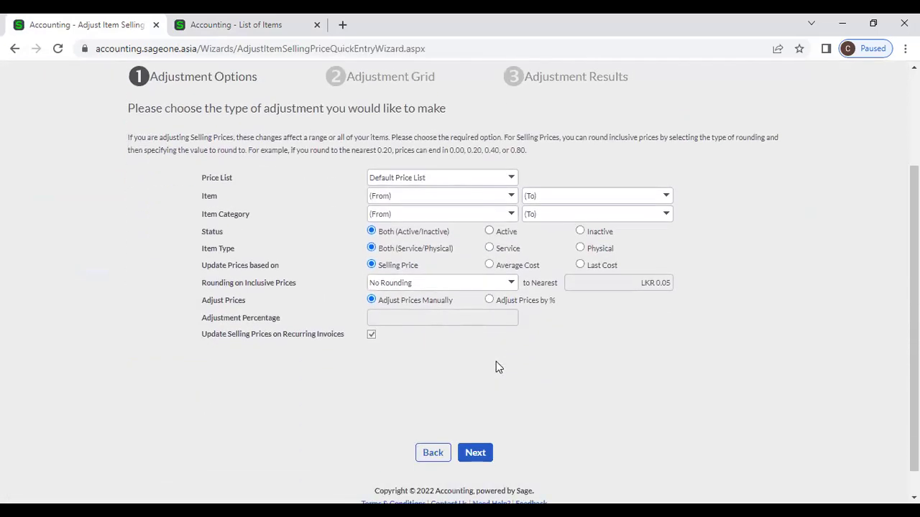
click(510, 179)
click(545, 175)
click(510, 197)
click(612, 161)
click(511, 214)
click(579, 172)
click(489, 265)
click(394, 269)
click(507, 284)
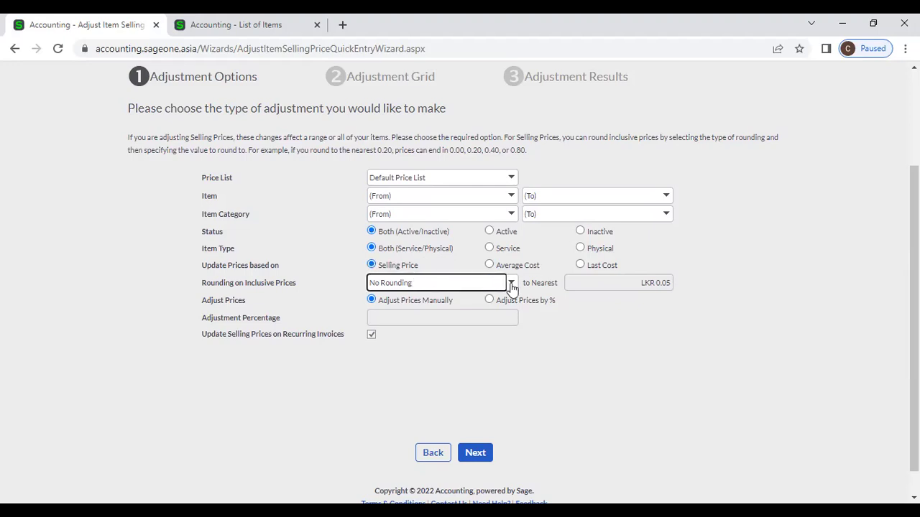
click(511, 285)
click(570, 350)
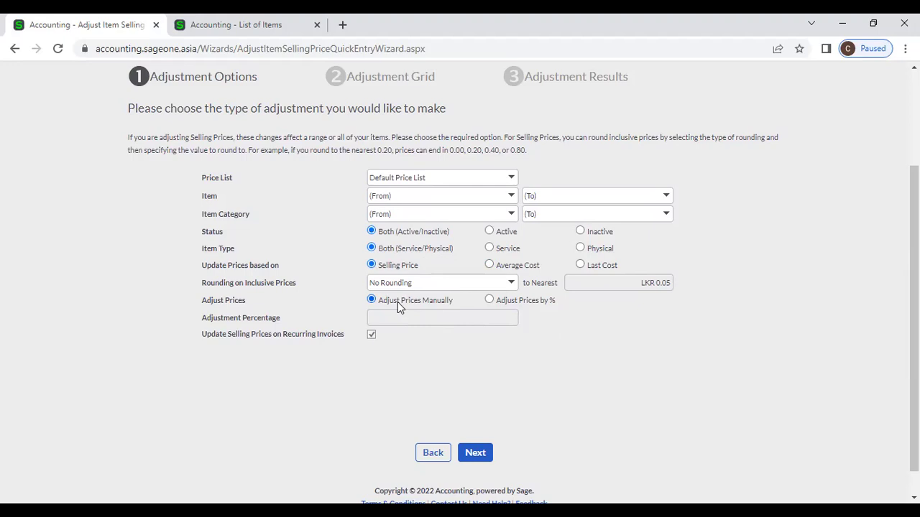
- Choose to adjust prices manually after checking the percentage option, and load the adjustment grid
click(499, 302)
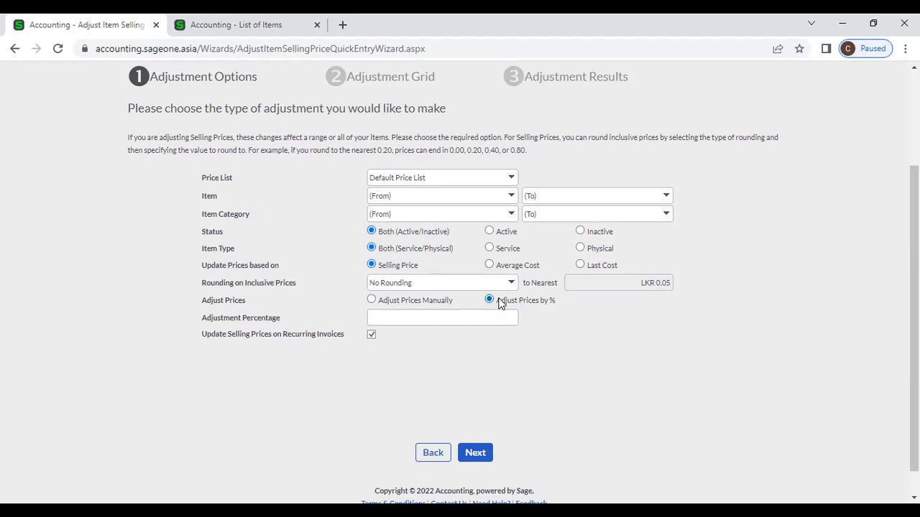
click(393, 305)
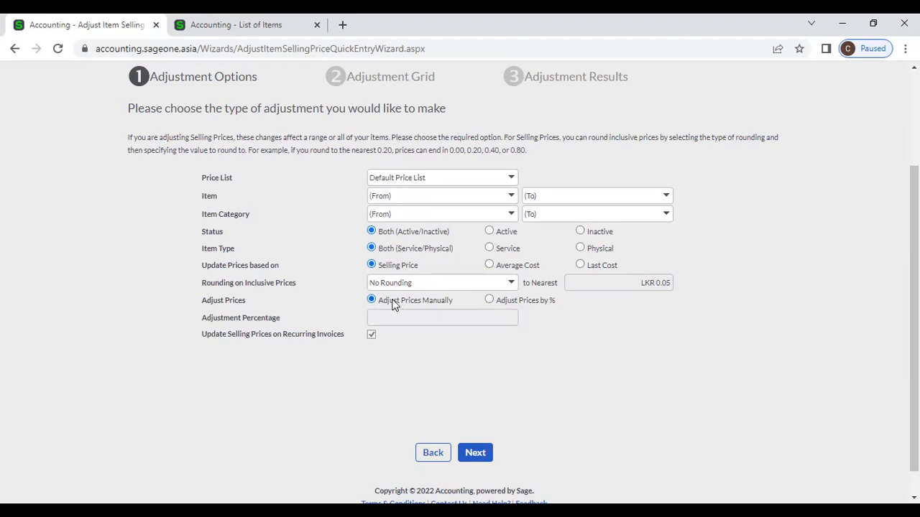
click(474, 451)
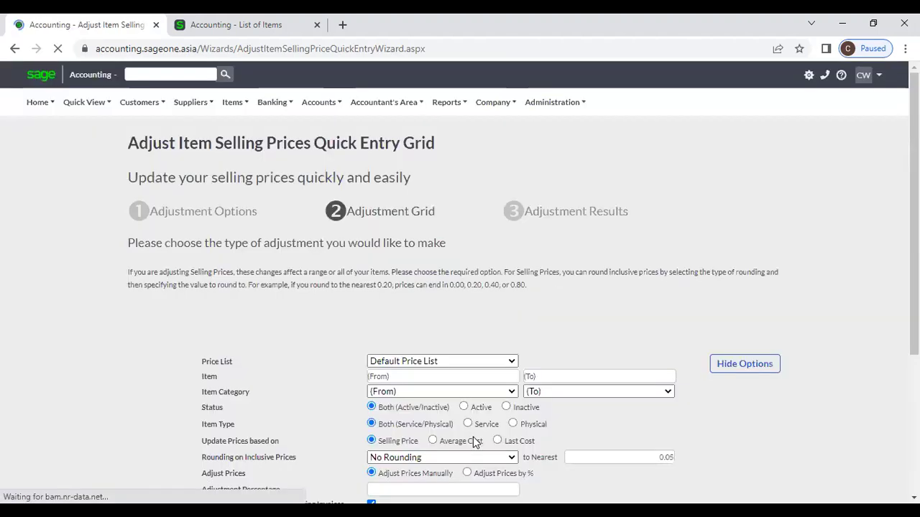
- Set the new exclusive price of the Category2 SONICWAVE 231C item to 4000 in the adjustment grid
scroll(616, 313, down, 1)
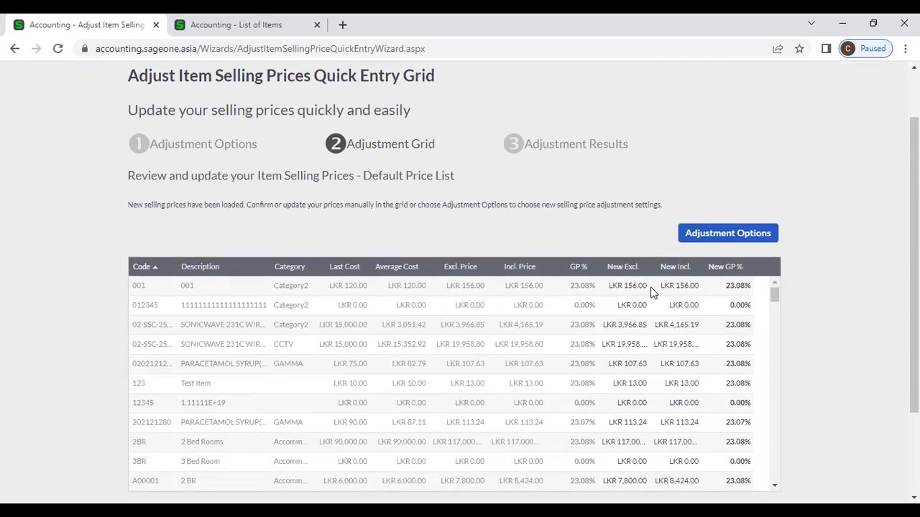
click(612, 287)
click(667, 287)
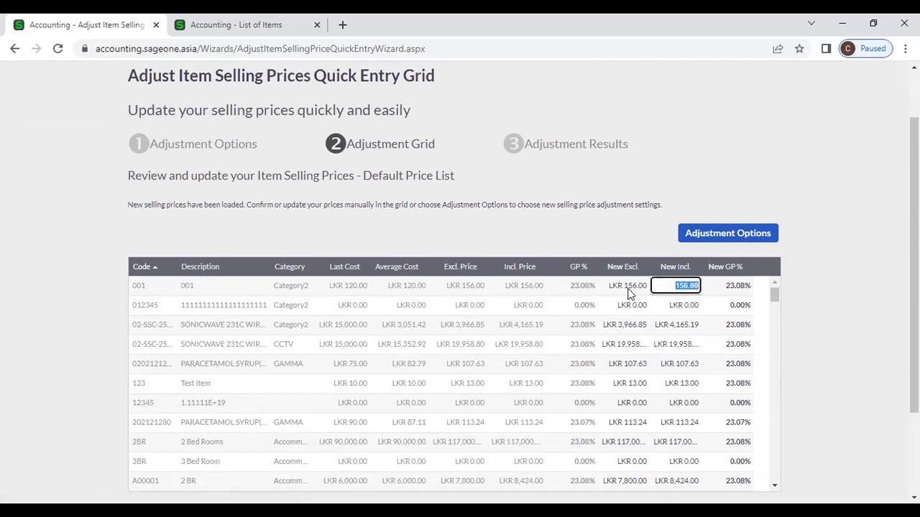
click(629, 287)
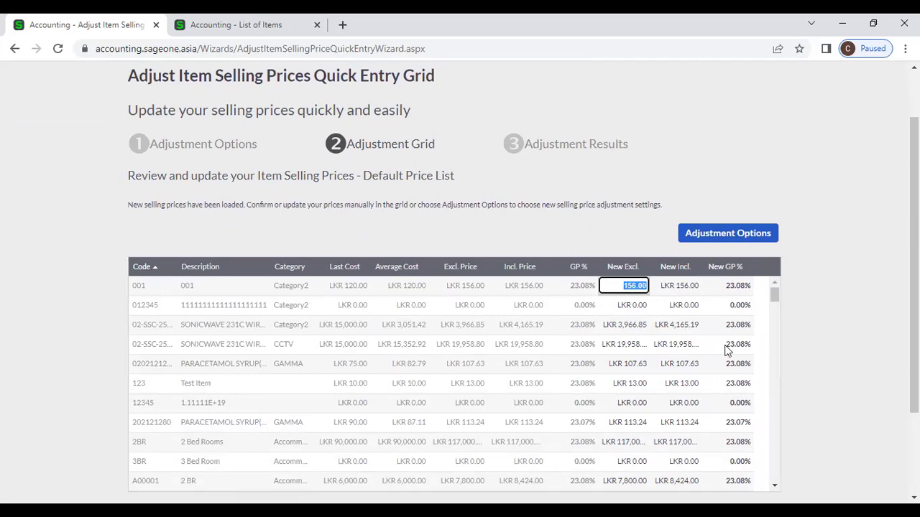
click(636, 327)
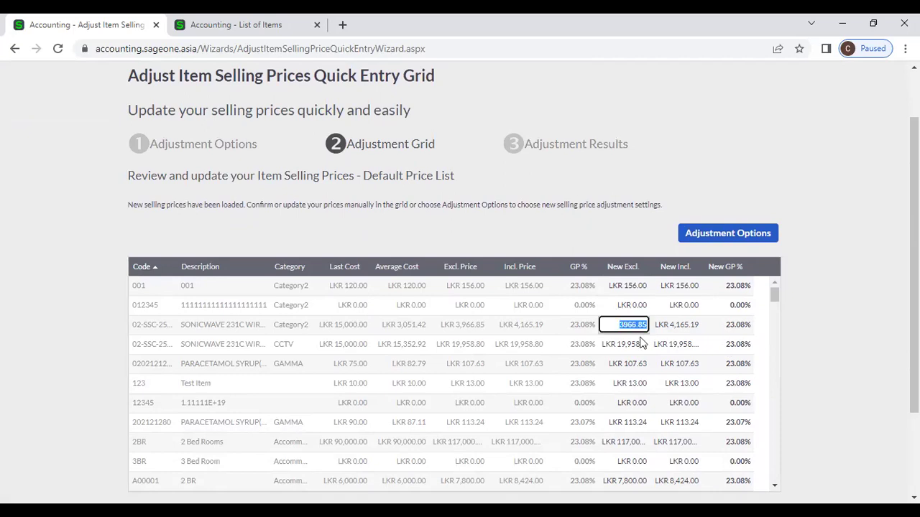
text(4000)
key(Tab)
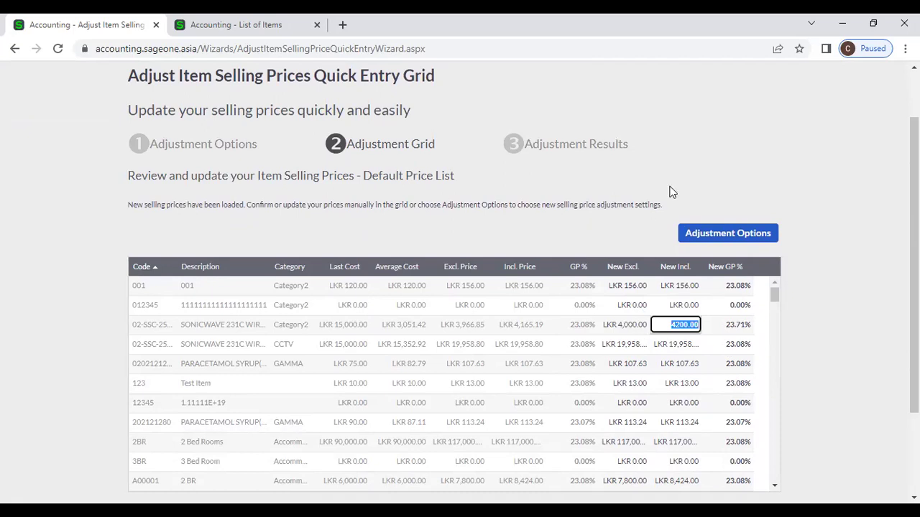
click(697, 174)
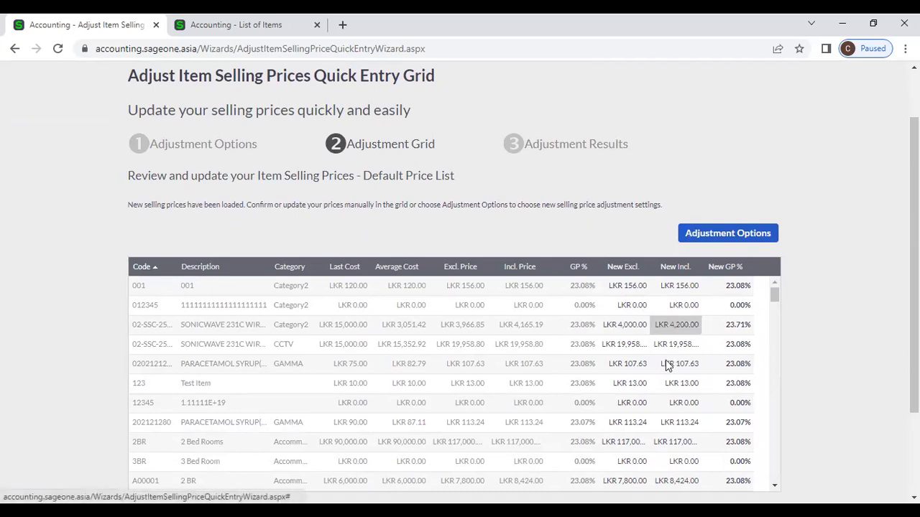
- Look through the remaining items in the adjustment grid and go back to the adjustment options
scroll(668, 368, down, 3)
scroll(669, 345, down, 8)
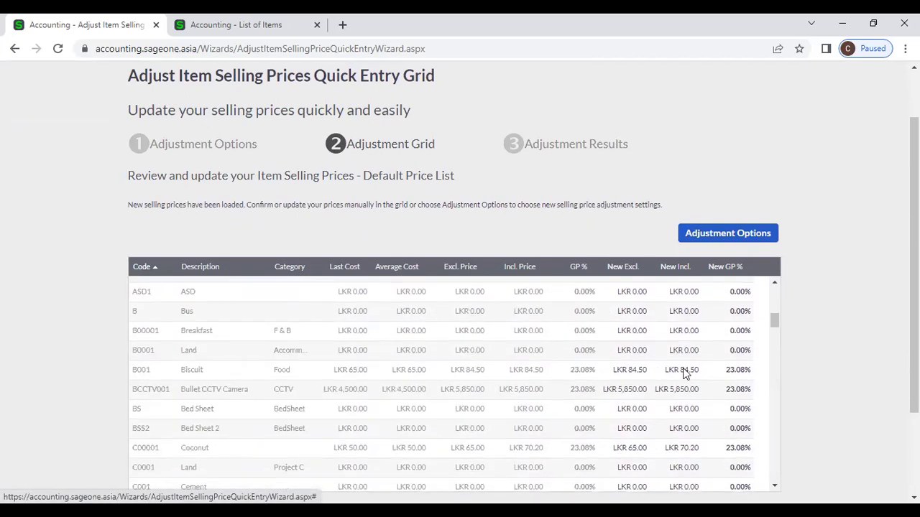
click(15, 49)
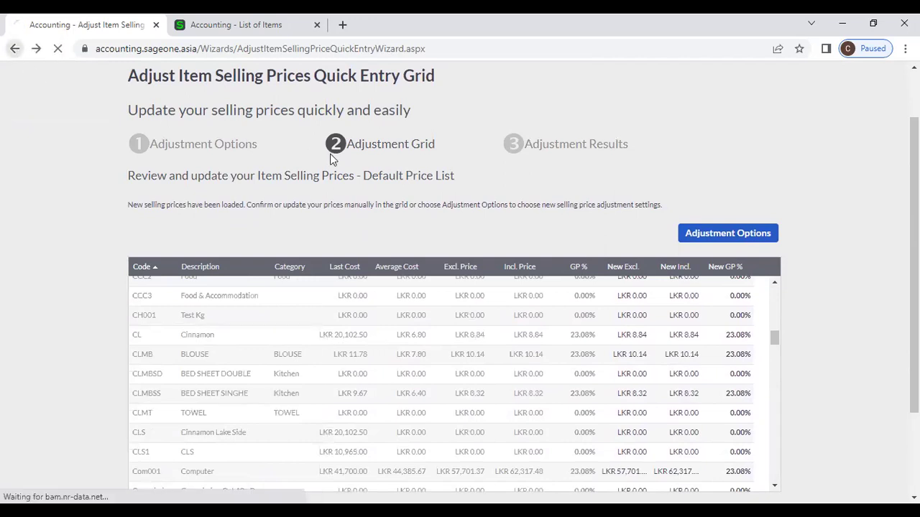
- Adjust the selling prices by 10% and load the adjustment grid to review the new prices
scroll(586, 310, down, 2)
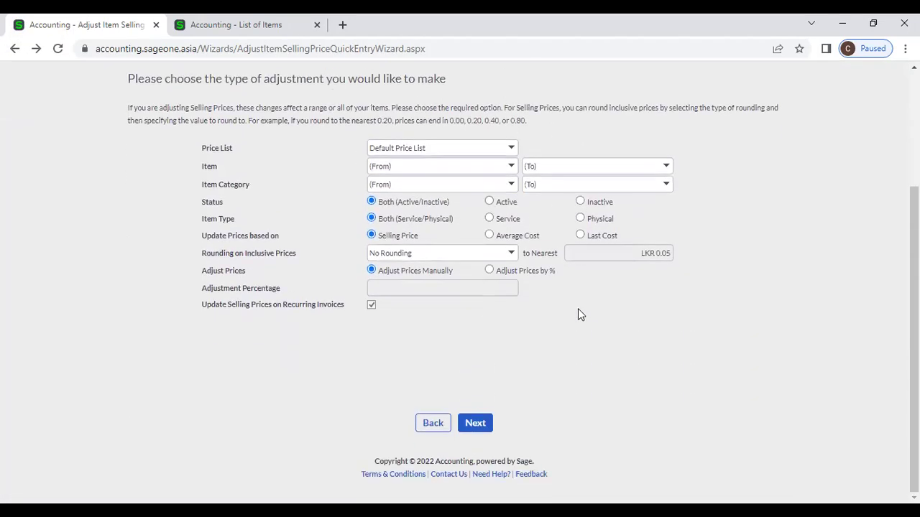
click(502, 268)
click(479, 288)
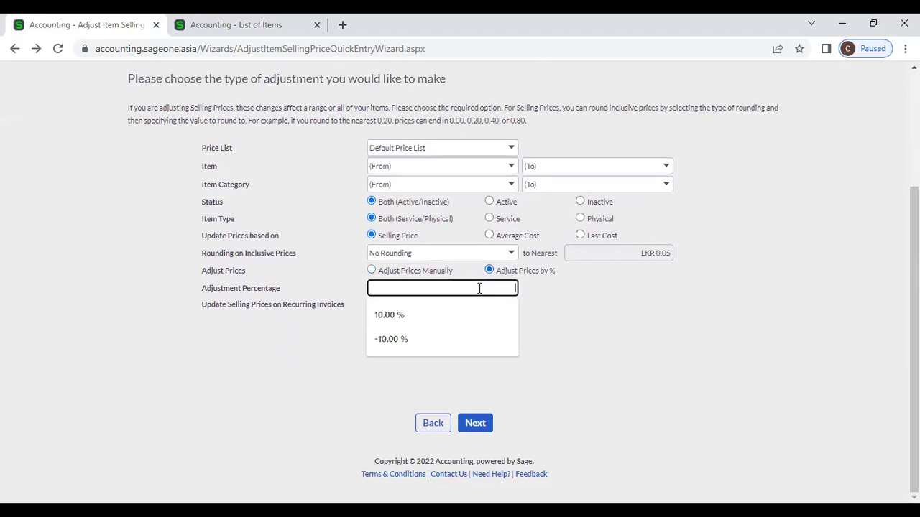
click(438, 322)
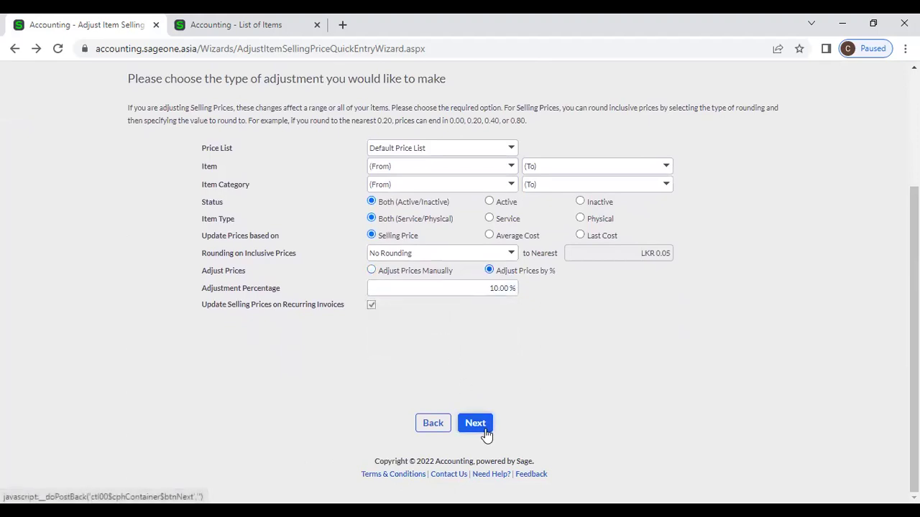
click(475, 423)
scroll(585, 378, down, 3)
scroll(751, 385, up, 3)
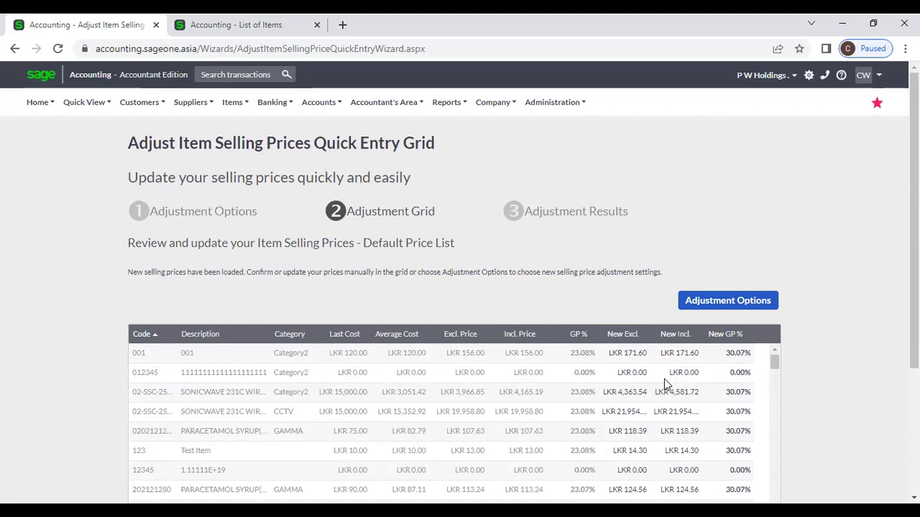
- Reload the item list in the other tab and compare its prices with the adjustment grid
click(193, 22)
mouse_move(195, 102)
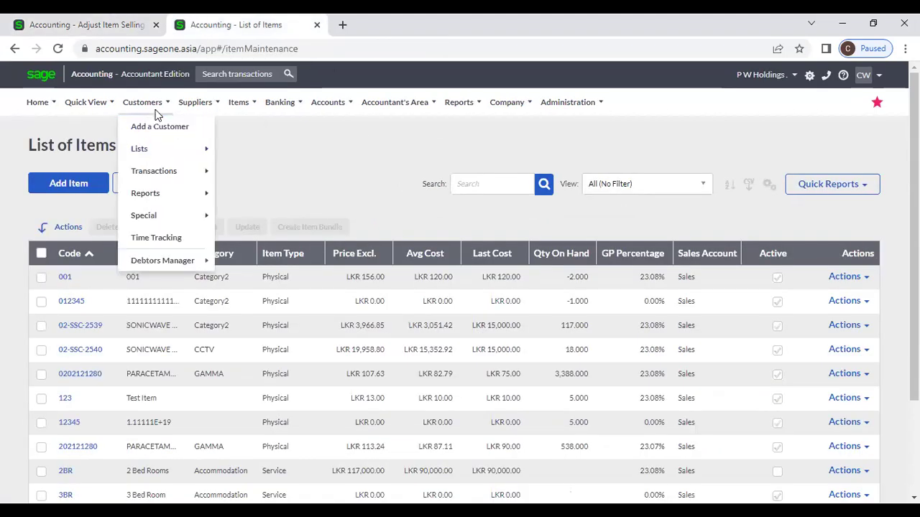
click(57, 50)
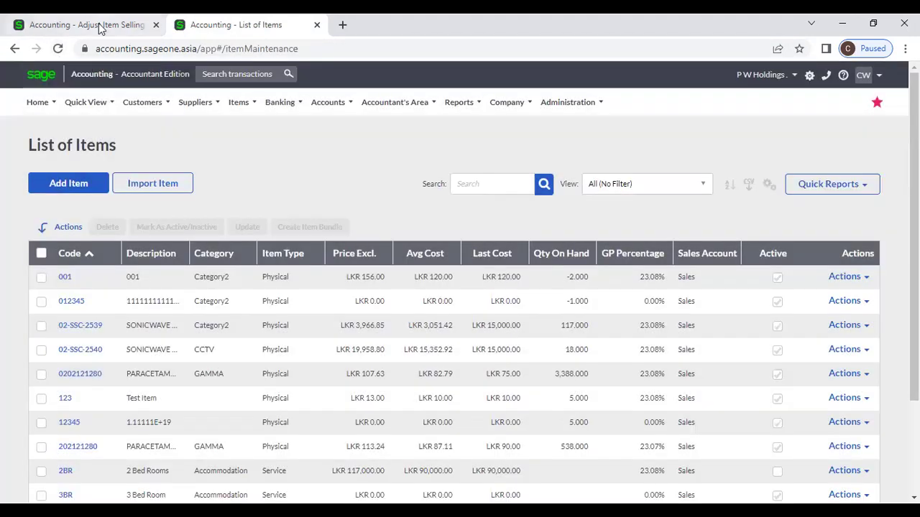
click(101, 29)
click(200, 29)
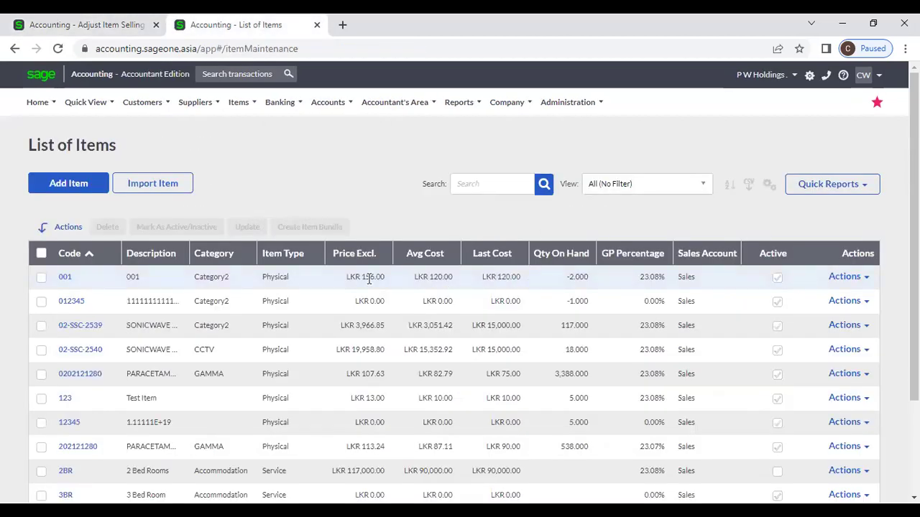
click(80, 23)
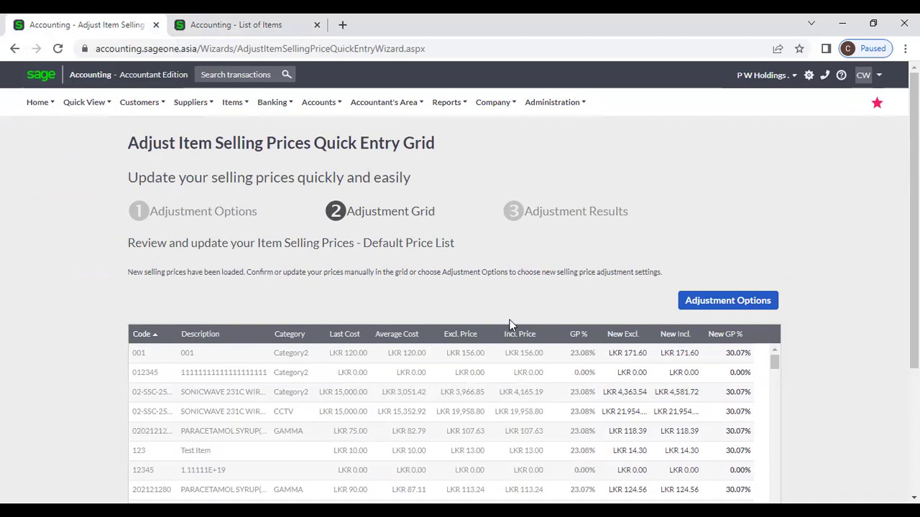
- Return to the adjustment options and set the selling price adjustment percentage to -10%
click(13, 51)
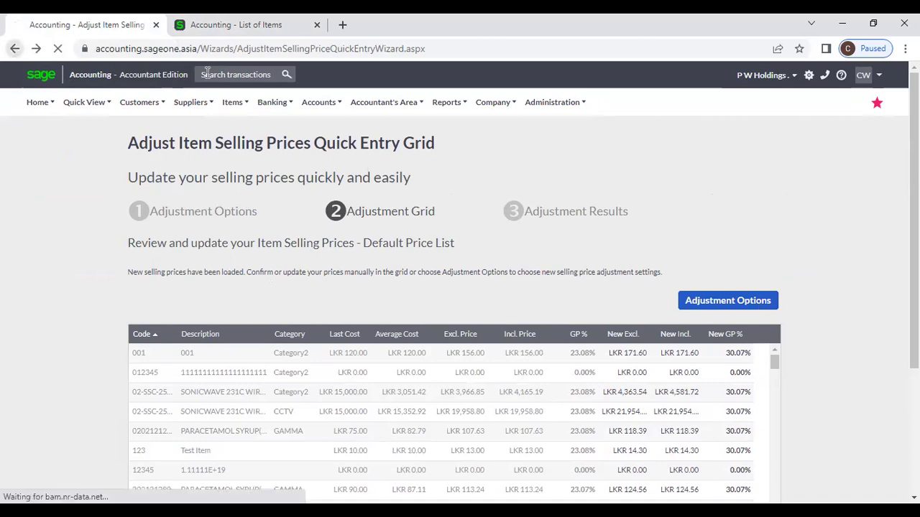
scroll(476, 309, down, 1)
scroll(478, 313, down, 1)
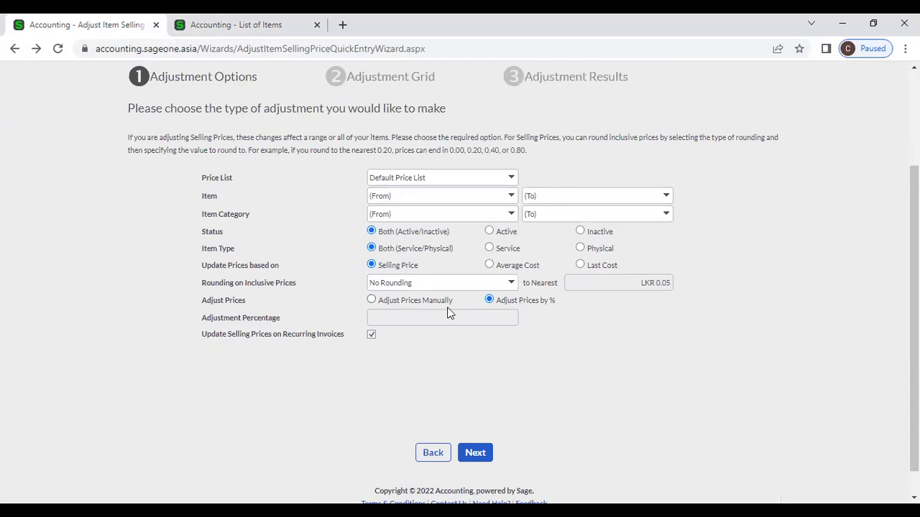
click(398, 301)
click(489, 301)
click(470, 318)
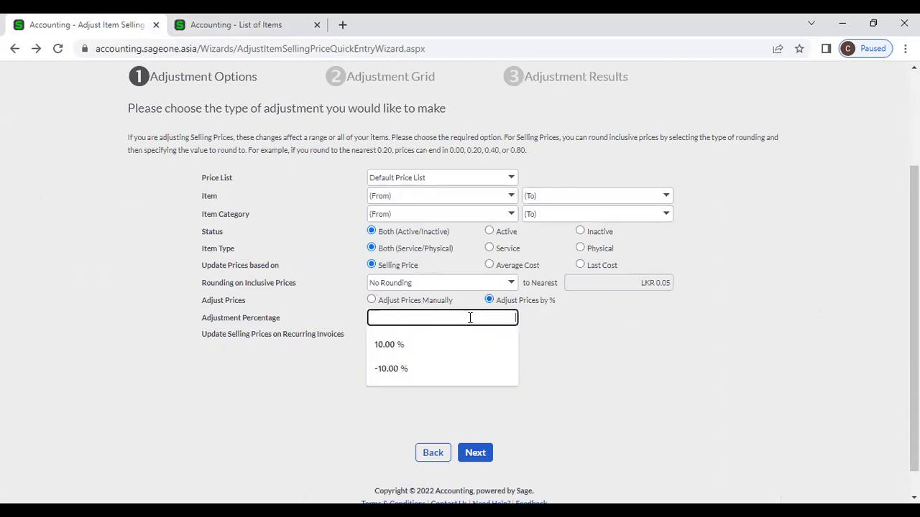
click(424, 376)
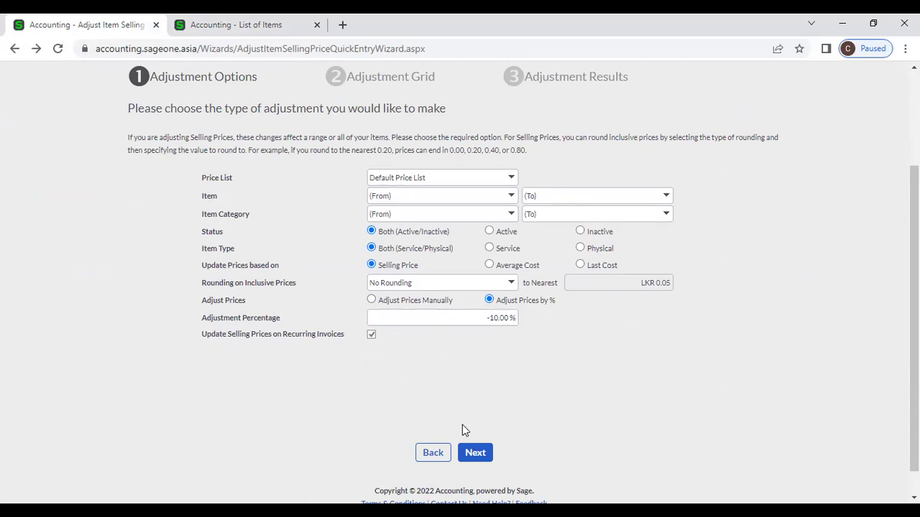
scroll(163, 197, up, 2)
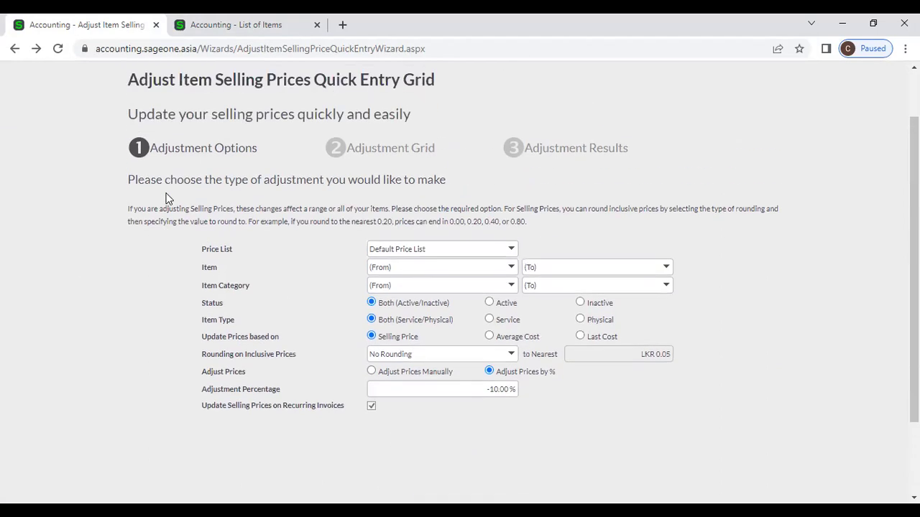
- Return to the price adjustment choices, choose to copy from another price list, and set Default Price List as the source
click(14, 48)
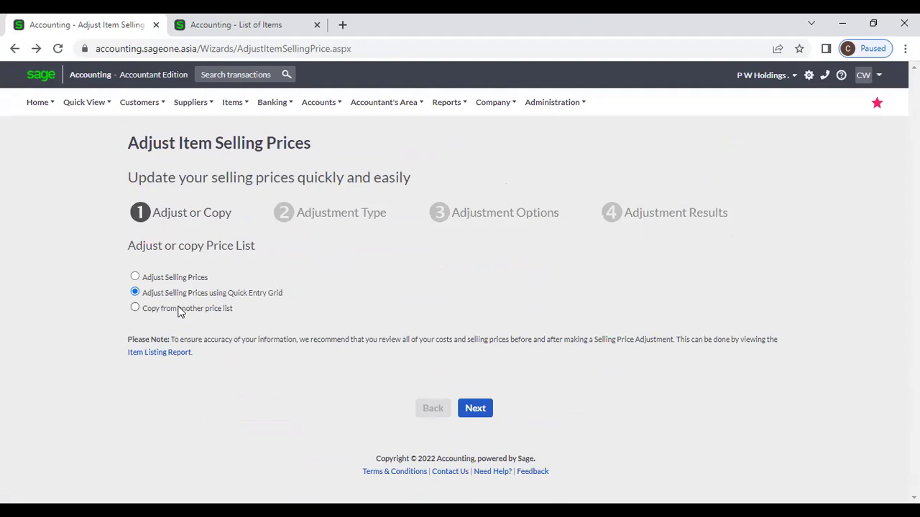
click(180, 312)
click(483, 411)
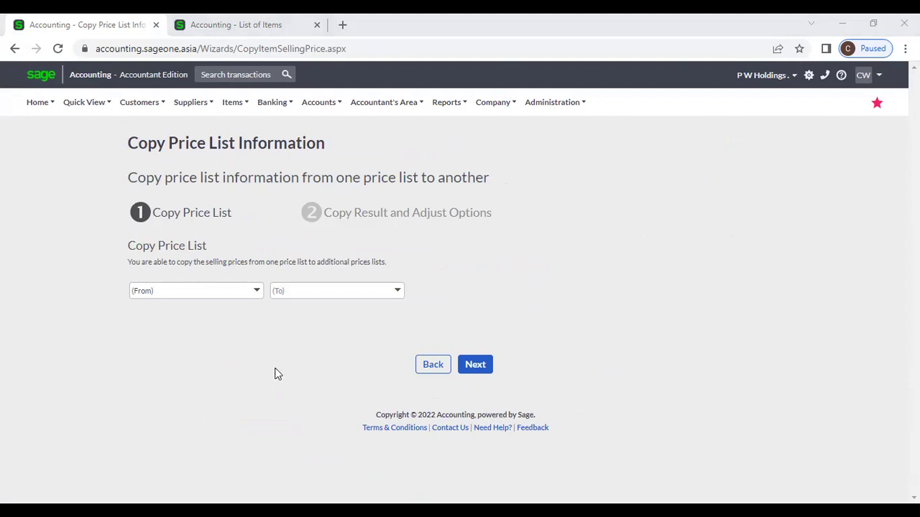
click(253, 290)
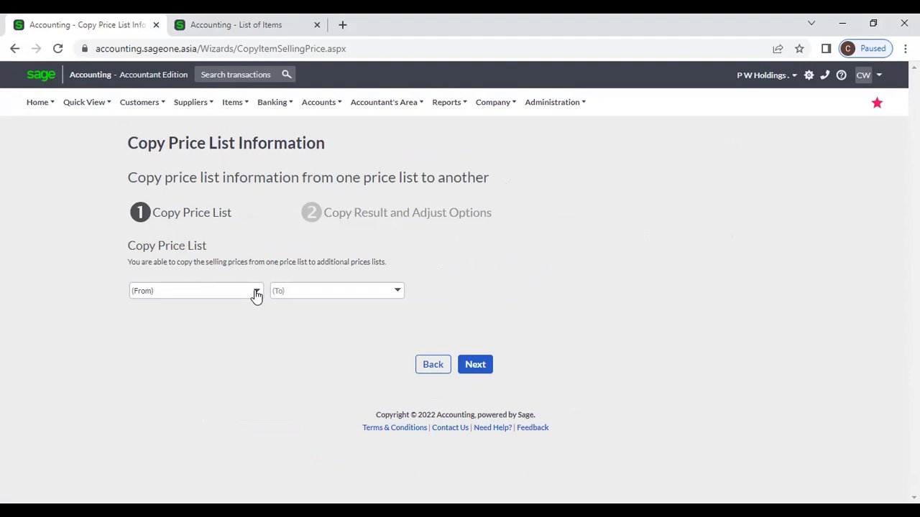
click(255, 295)
click(242, 327)
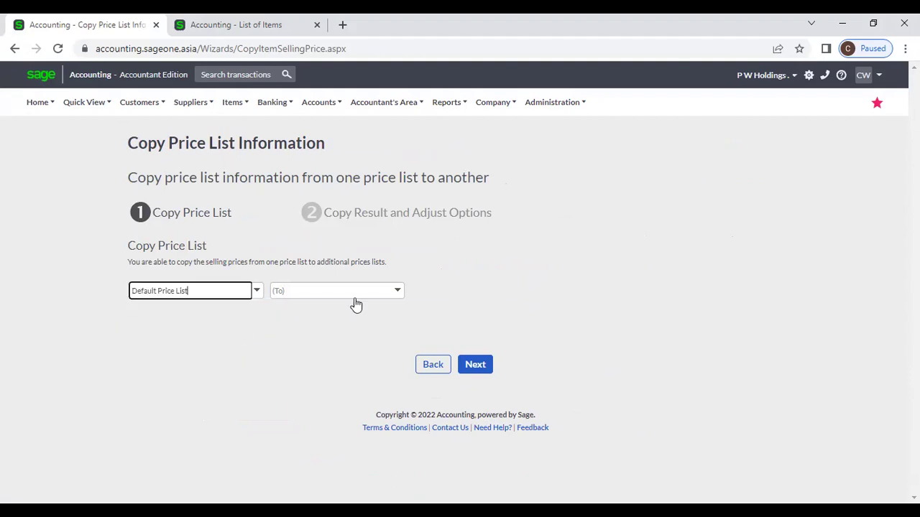
- Choose Student Price List and Retail Price List as the destinations instead of Default Price List, and run the copy
click(395, 293)
click(334, 309)
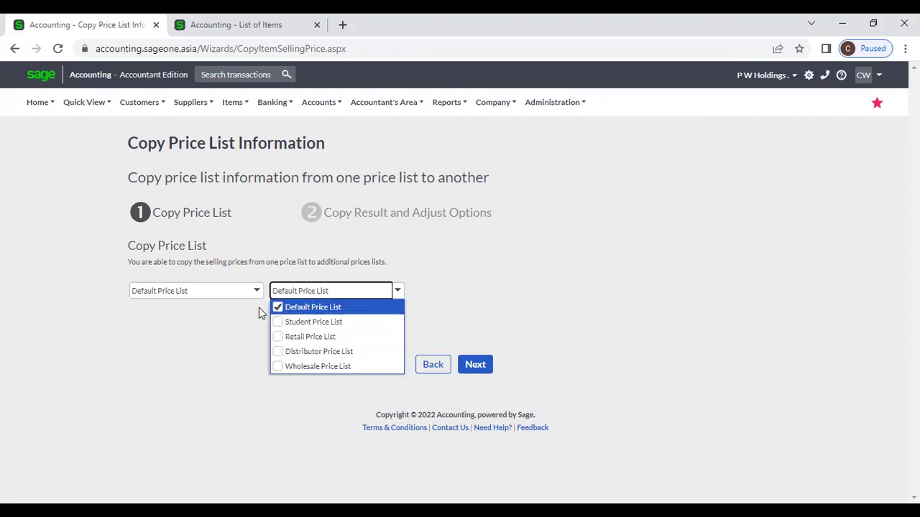
click(231, 322)
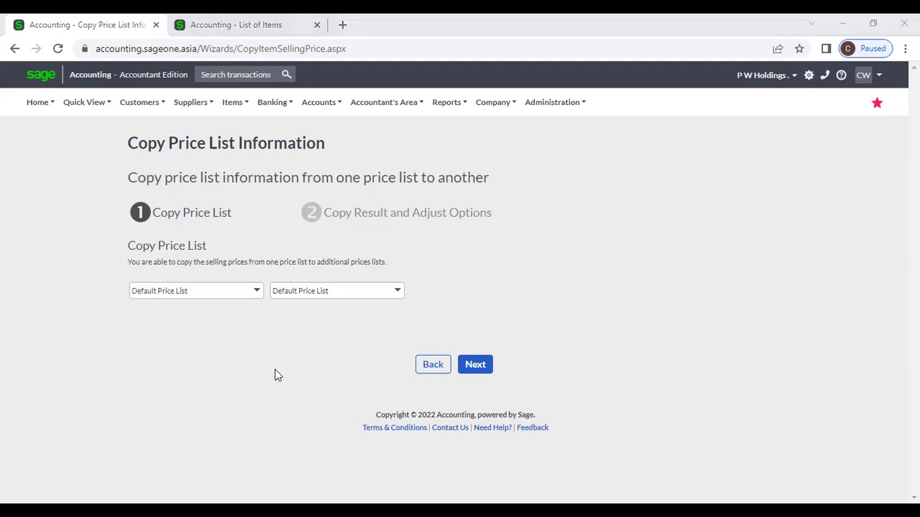
click(398, 293)
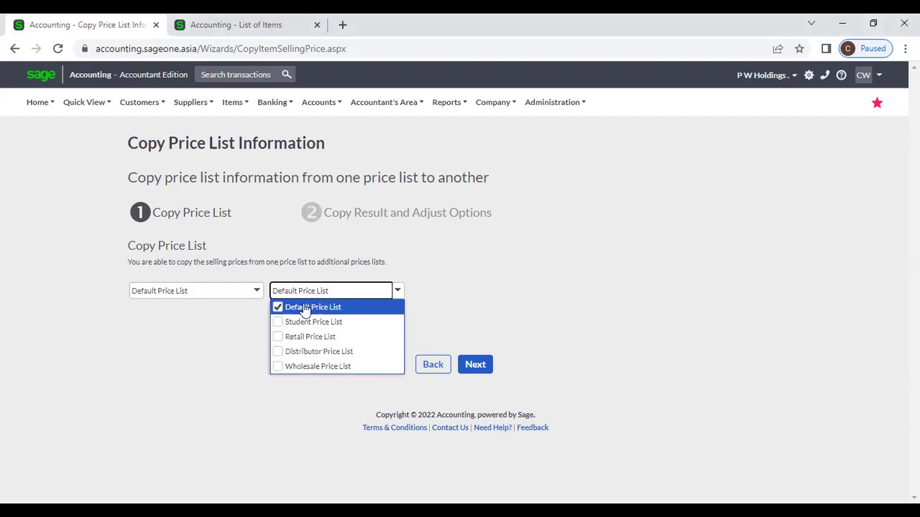
click(277, 307)
click(277, 322)
click(277, 336)
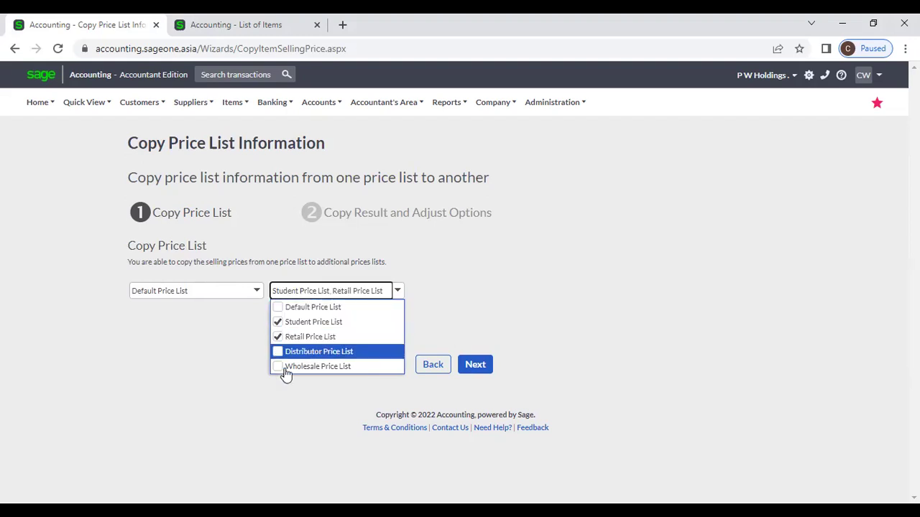
click(472, 373)
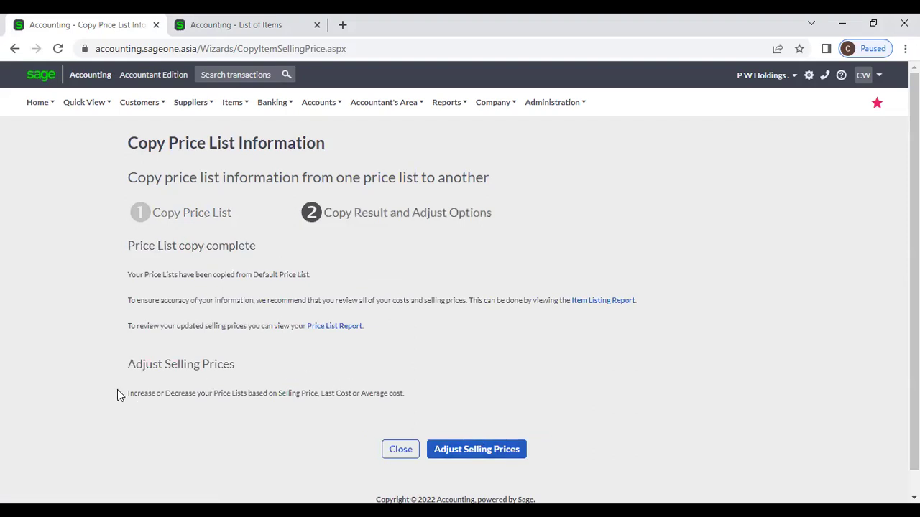
- Reopen Adjust Item Selling Prices and proceed with Adjust Selling Prices to view the available adjustment types
click(430, 442)
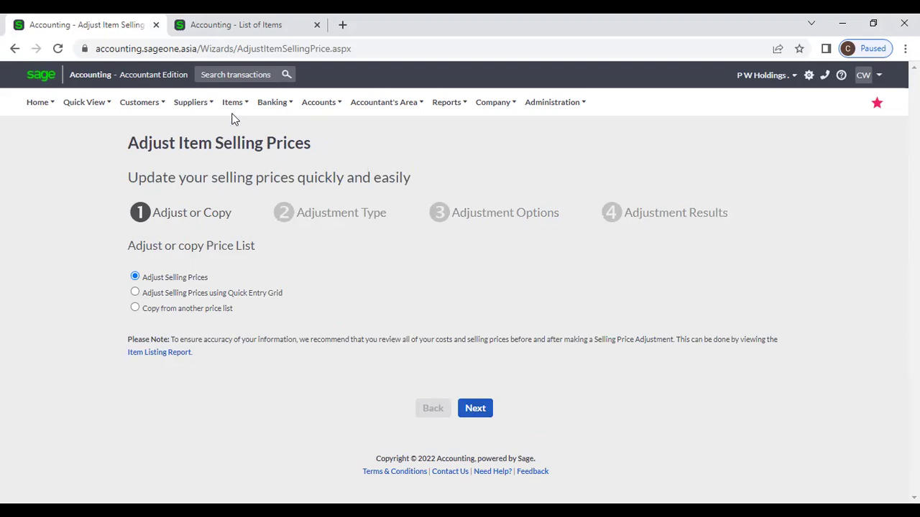
mouse_move(232, 115)
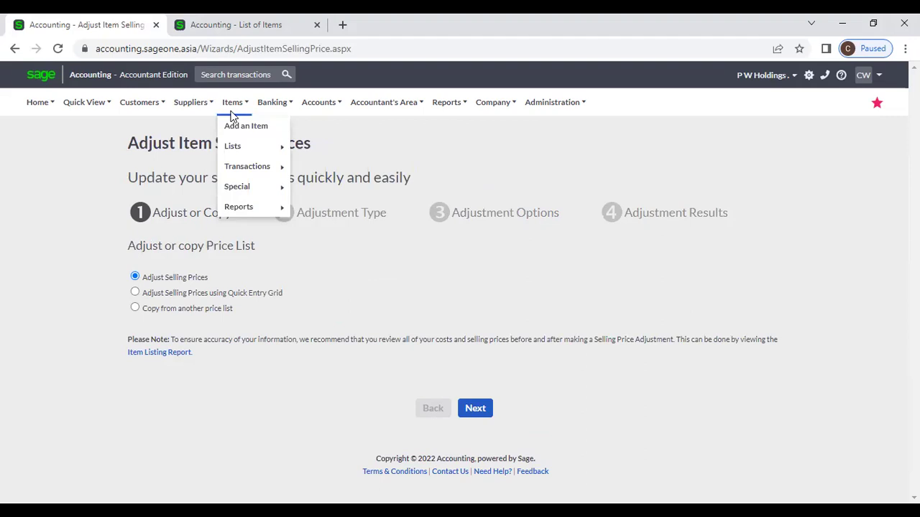
mouse_move(251, 168)
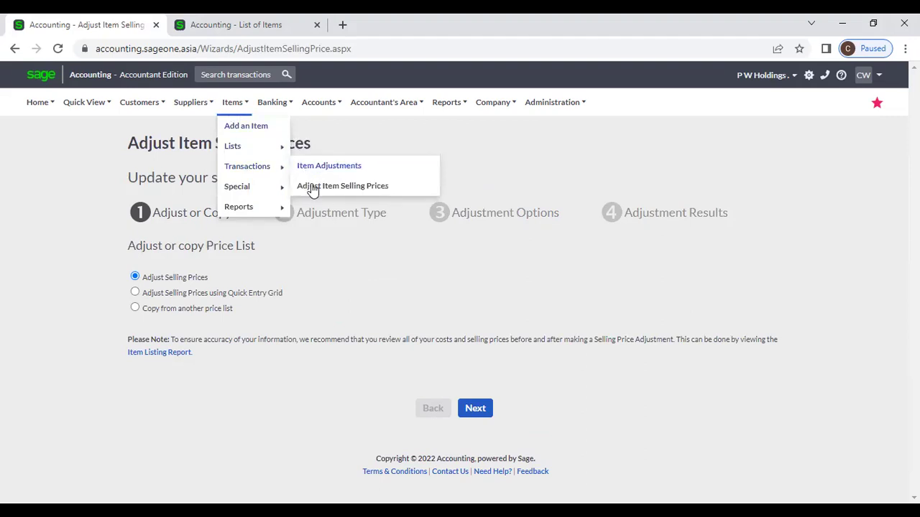
click(313, 186)
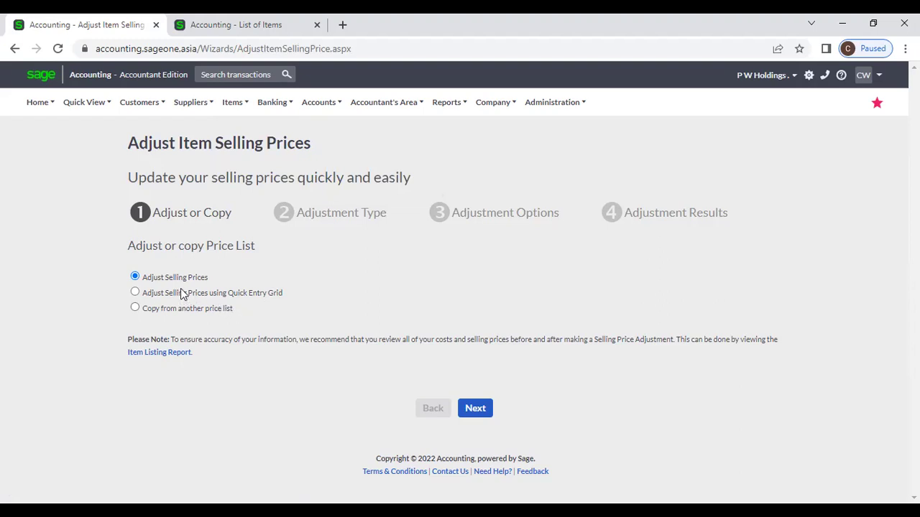
click(487, 417)
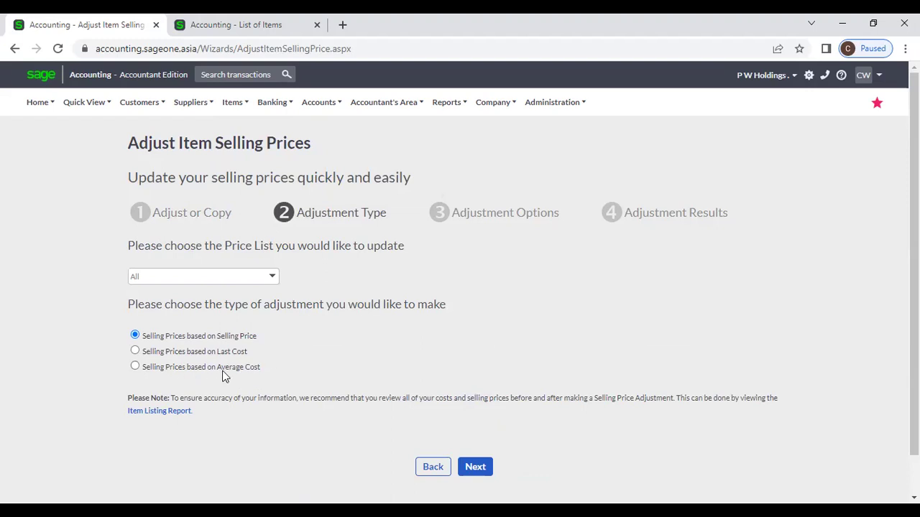
- Go back to the adjustment method choices and view the adjustment options of the Quick Entry Grid
click(15, 49)
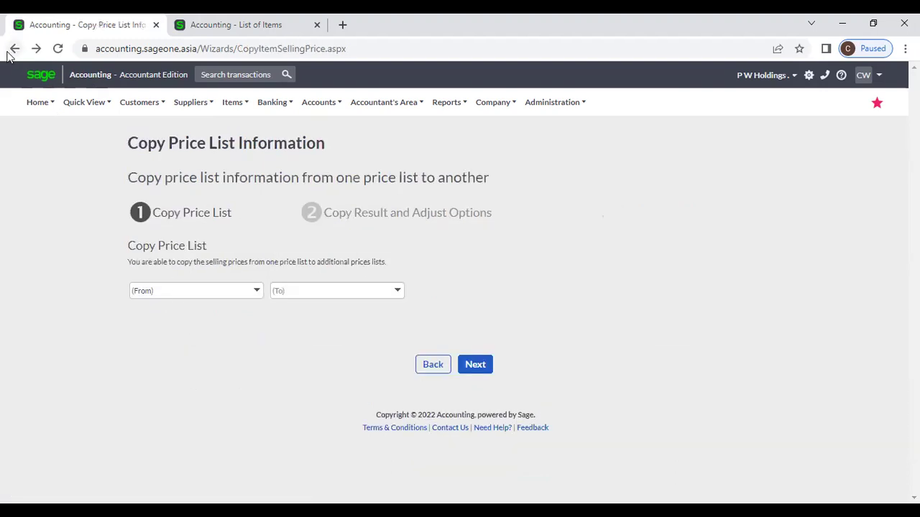
click(14, 49)
click(192, 293)
click(485, 408)
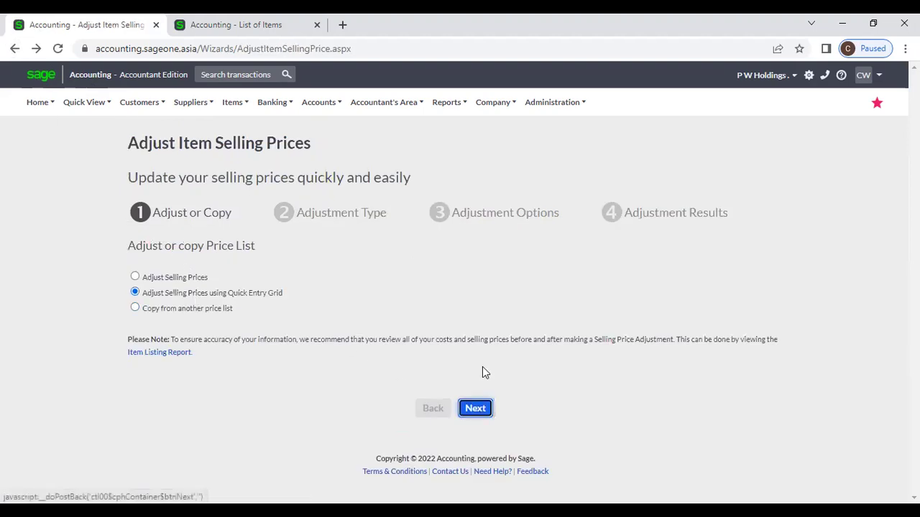
scroll(480, 370, down, 2)
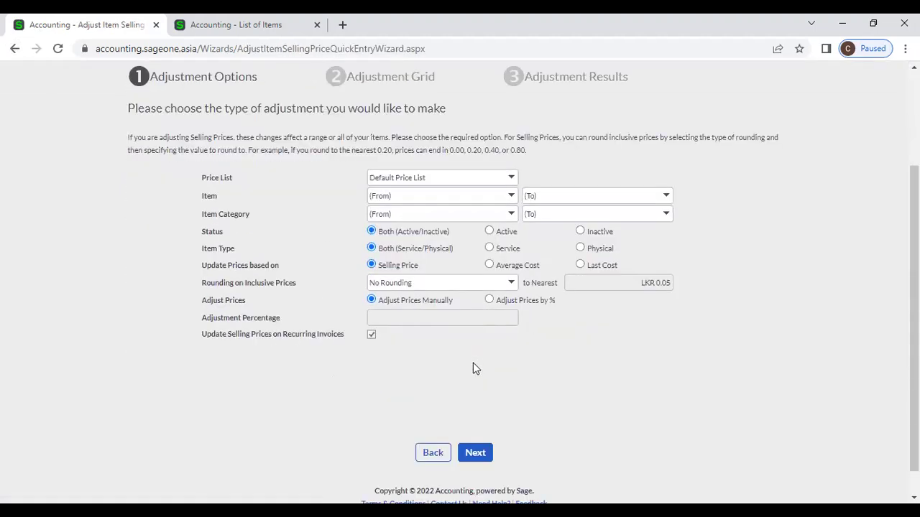
scroll(310, 272, up, 2)
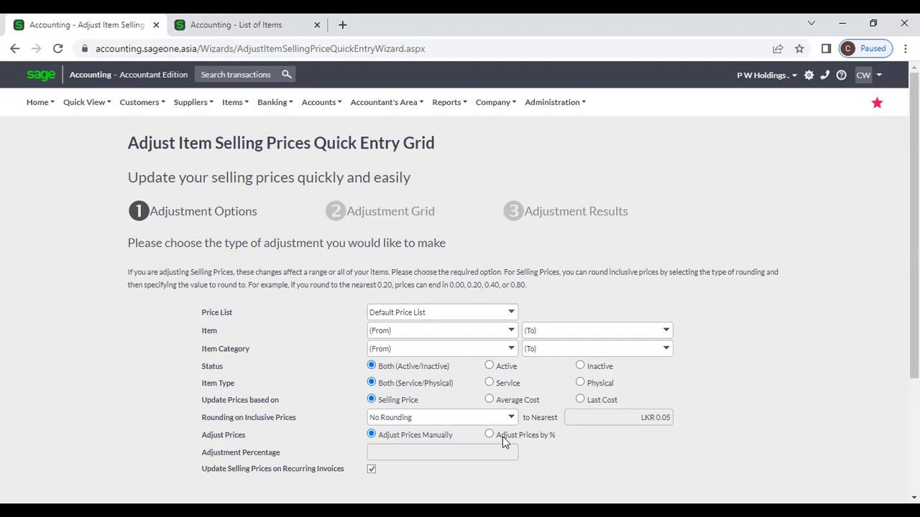
click(233, 102)
mouse_move(258, 168)
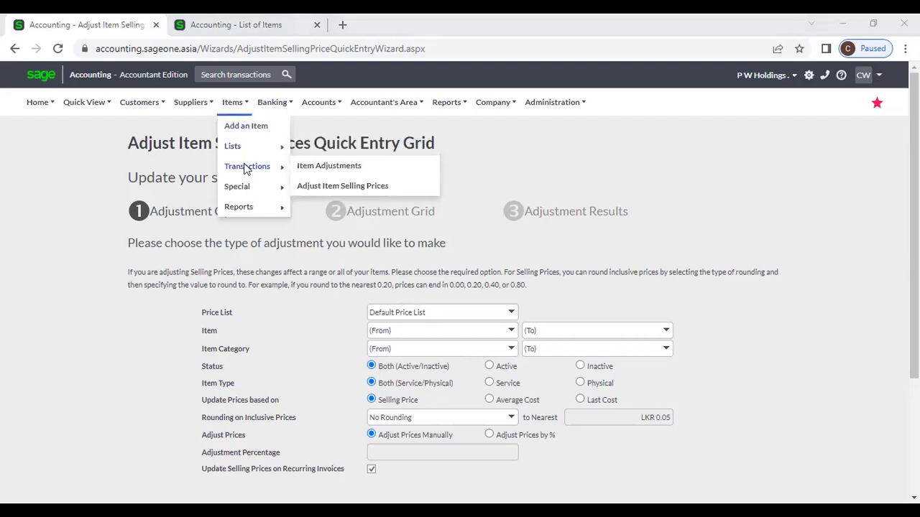
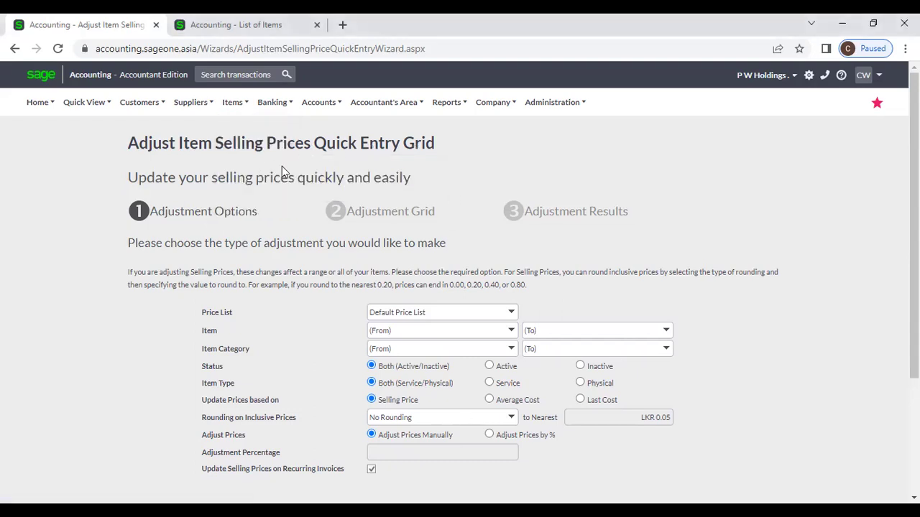
mouse_move(223, 110)
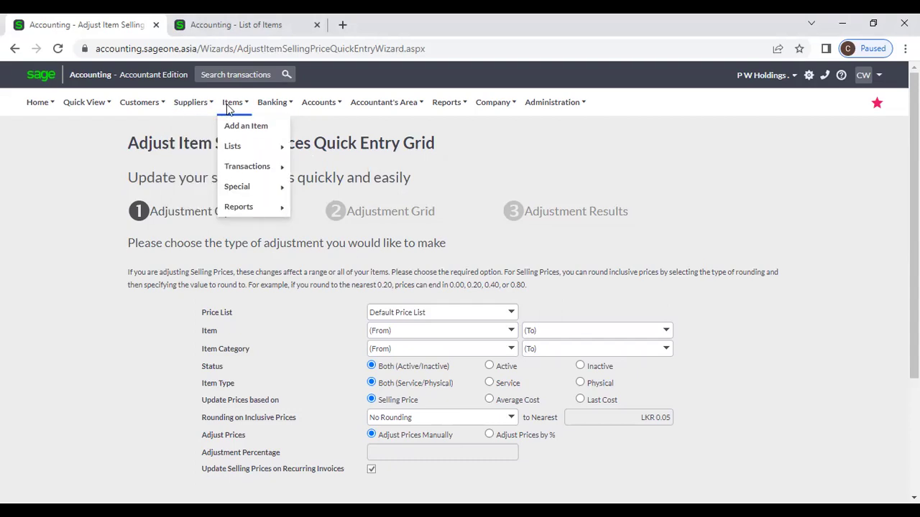
mouse_move(240, 196)
mouse_move(267, 186)
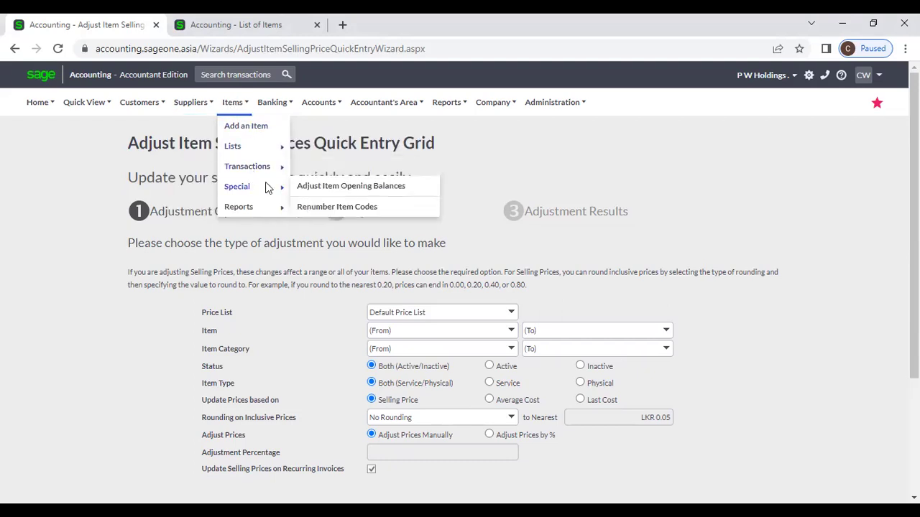
click(373, 188)
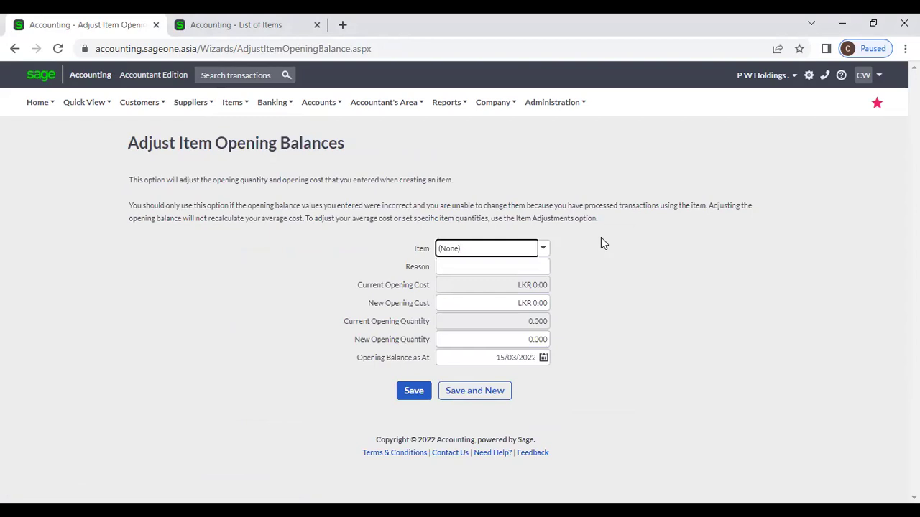
click(544, 250)
click(546, 295)
click(543, 248)
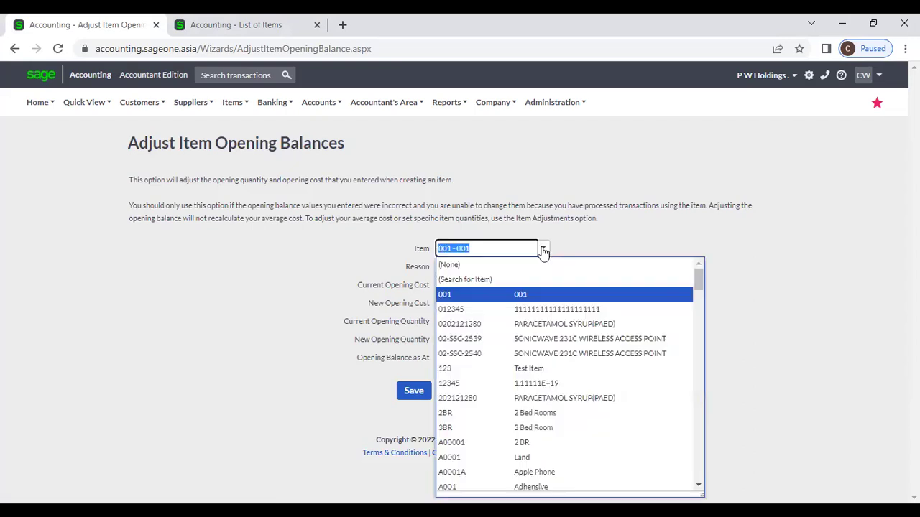
click(539, 327)
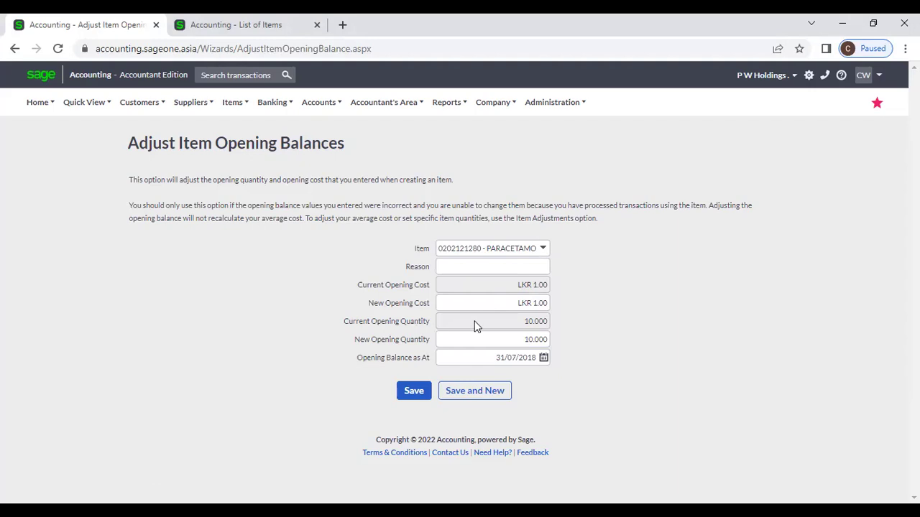
- Enter OPB Cost Change as the reason for the opening balance adjustment and set the new opening cost to 2.00
click(486, 338)
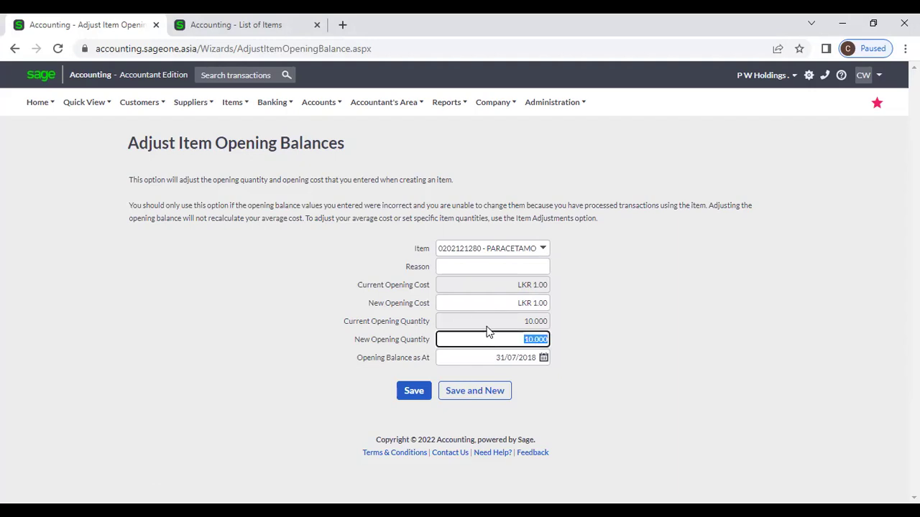
click(495, 304)
click(502, 337)
click(479, 266)
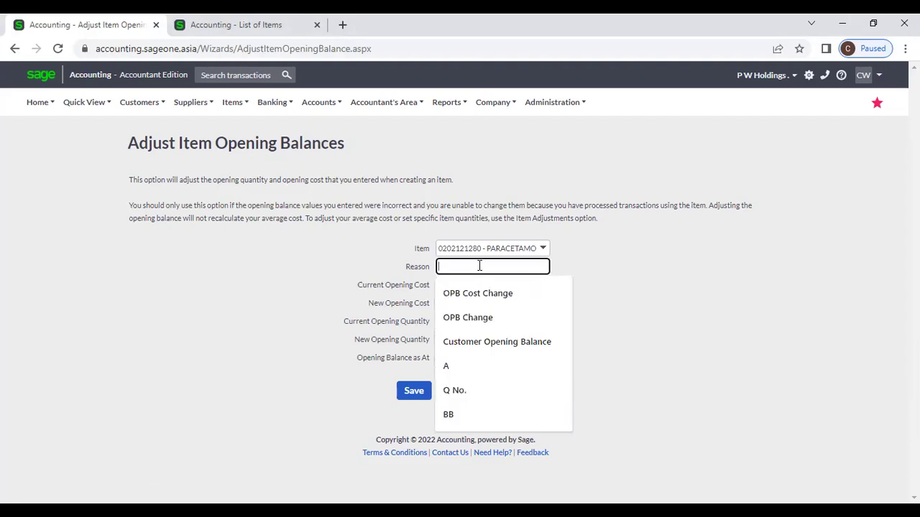
click(488, 301)
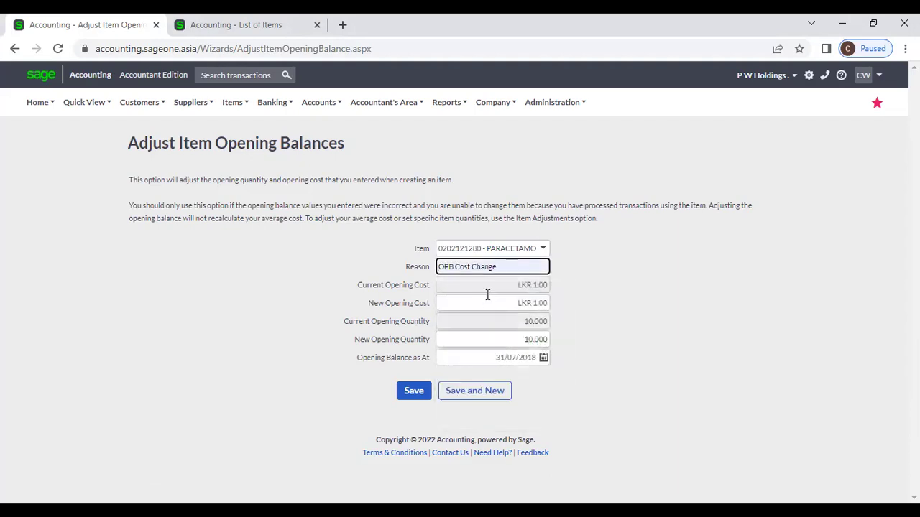
key(Tab)
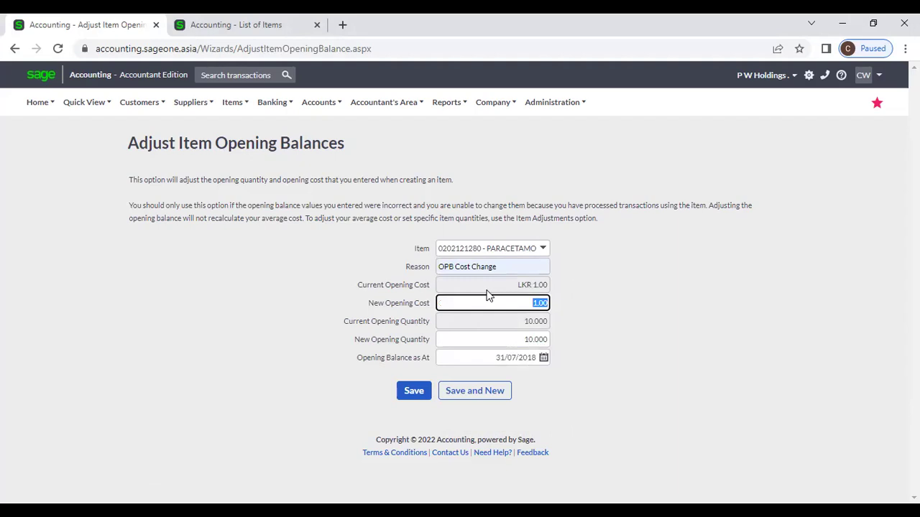
text(2)
click(619, 324)
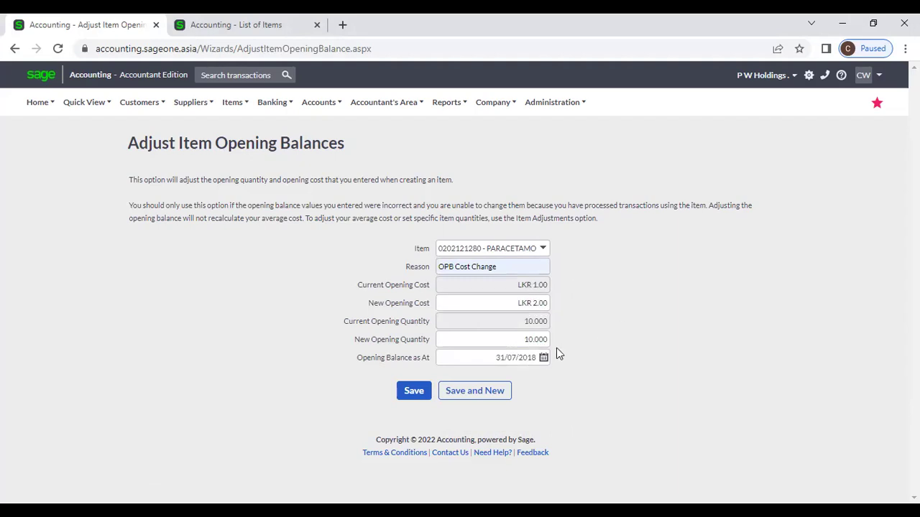
click(500, 356)
click(633, 321)
- Leave the opening balance adjustment and open the Renumber Item Codes grid
click(232, 102)
mouse_move(243, 171)
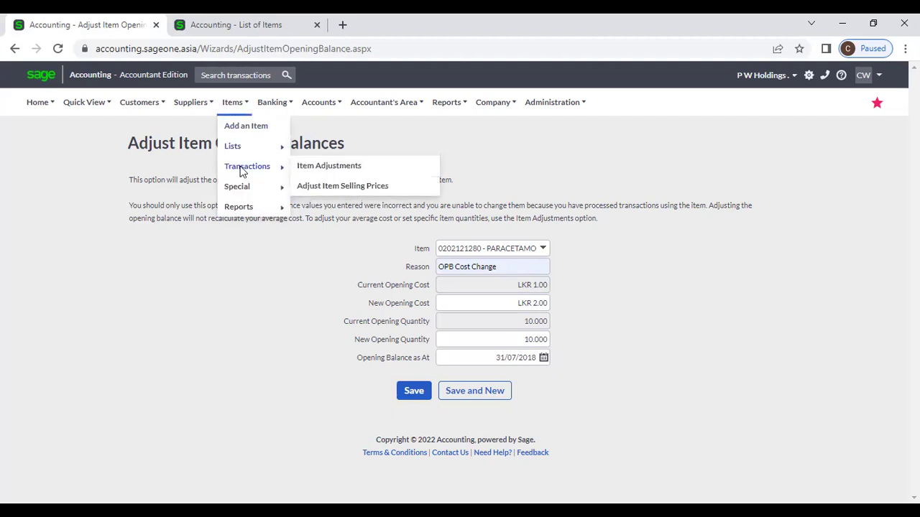
mouse_move(273, 187)
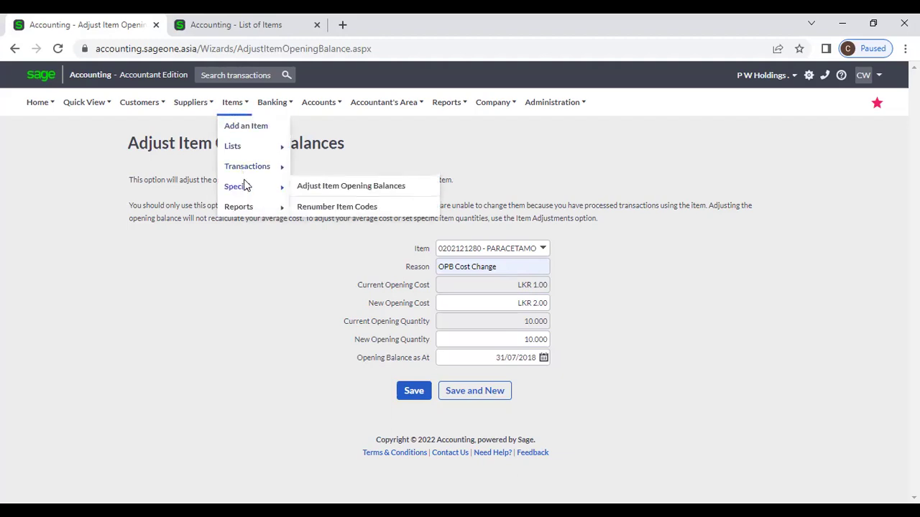
click(348, 208)
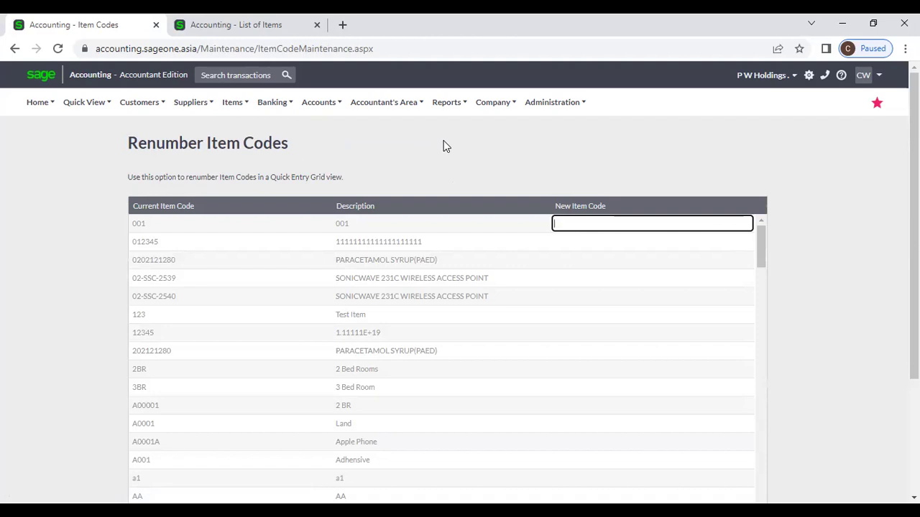
click(235, 102)
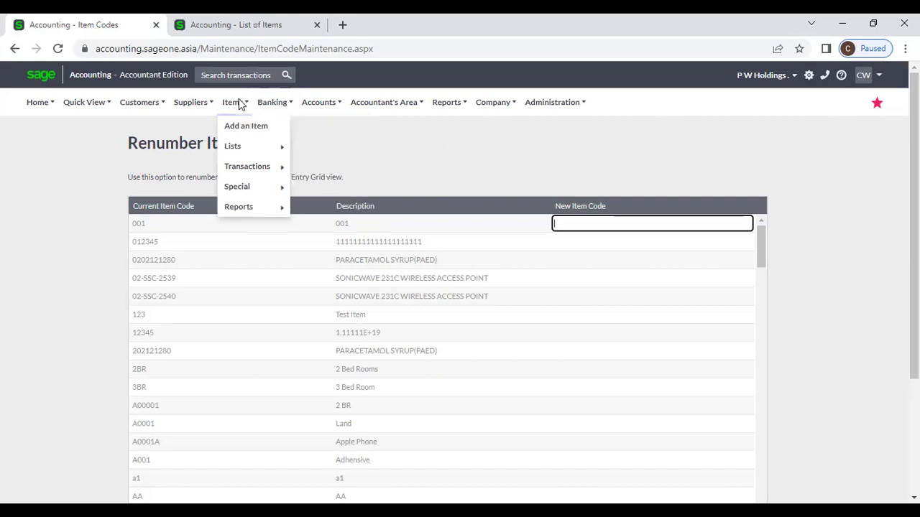
mouse_move(246, 193)
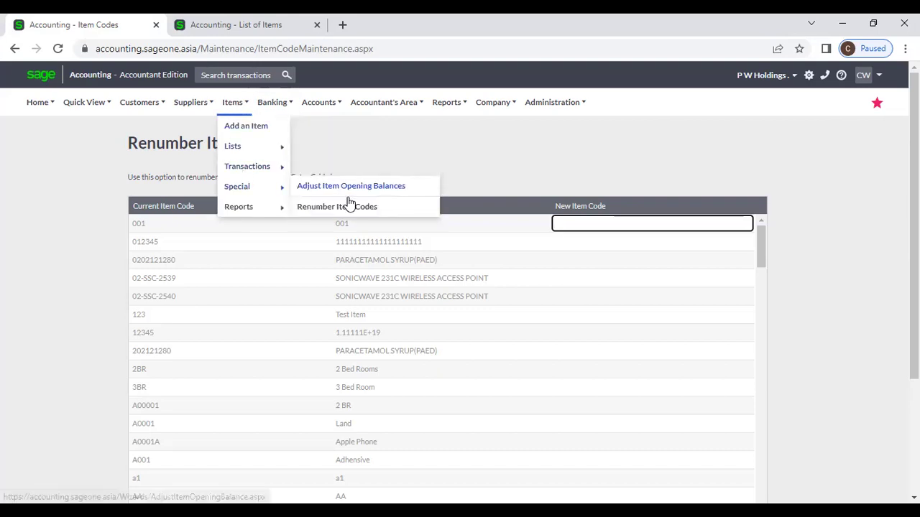
click(419, 161)
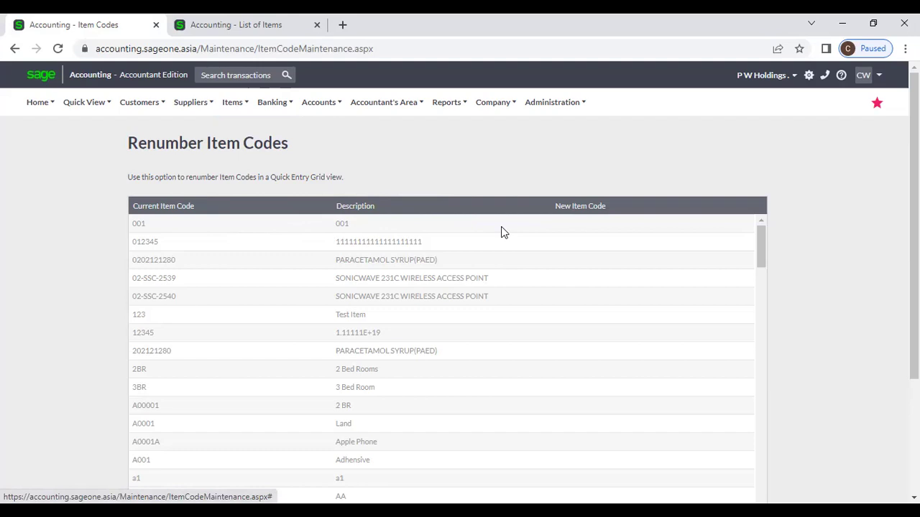
- Enter SL001 as the new item code for item 001 and SL002 for item 012345
click(577, 224)
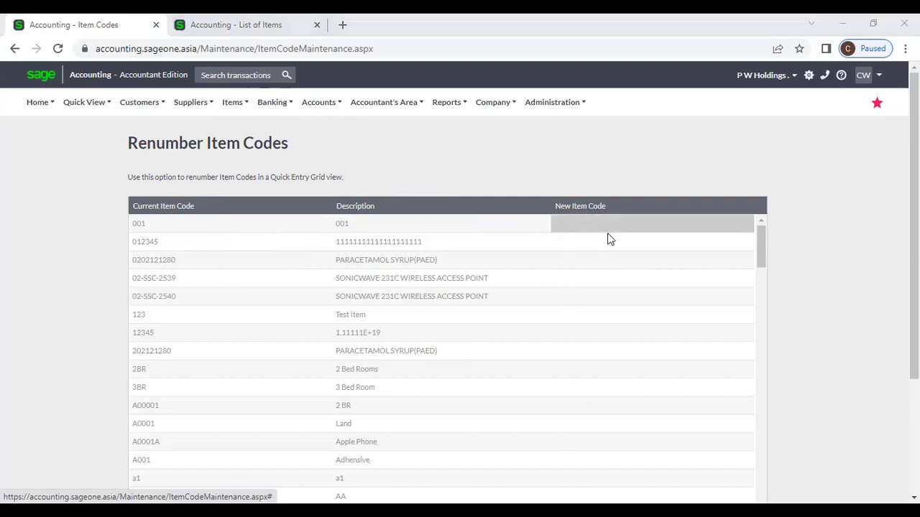
text(S)
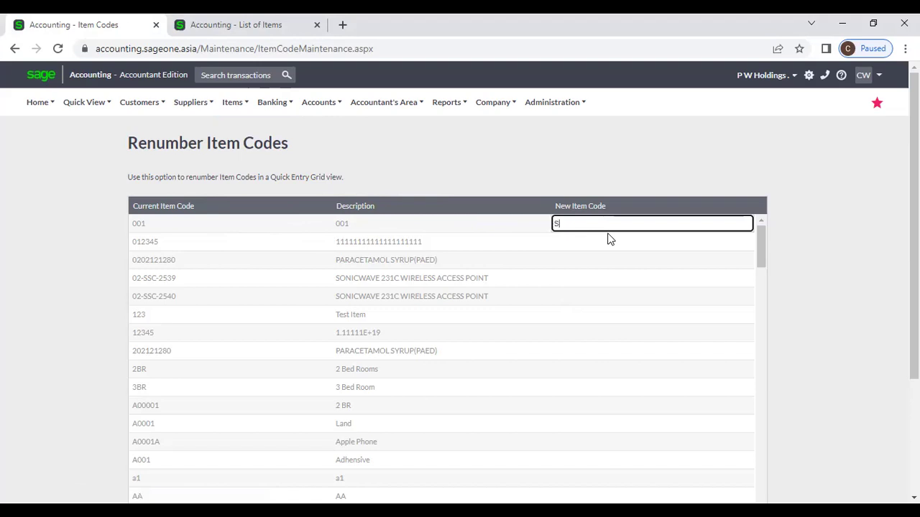
text(L001)
click(618, 242)
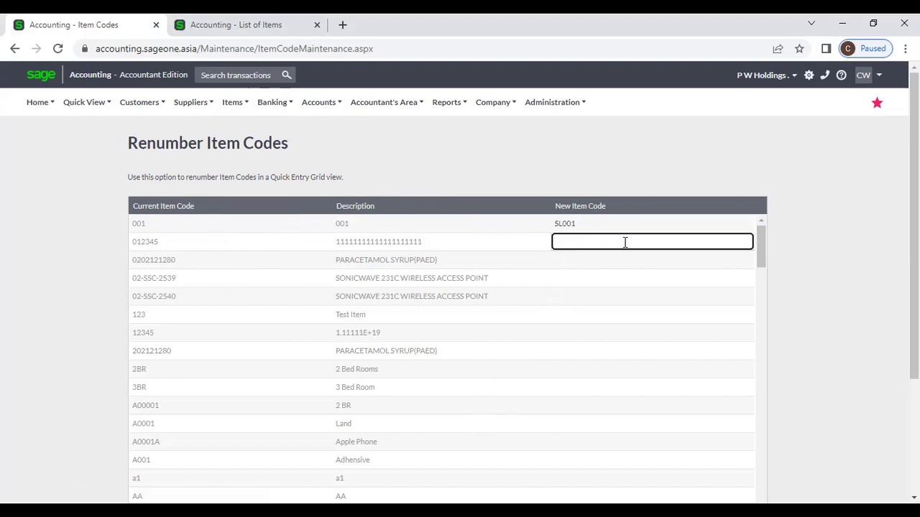
text(SL002)
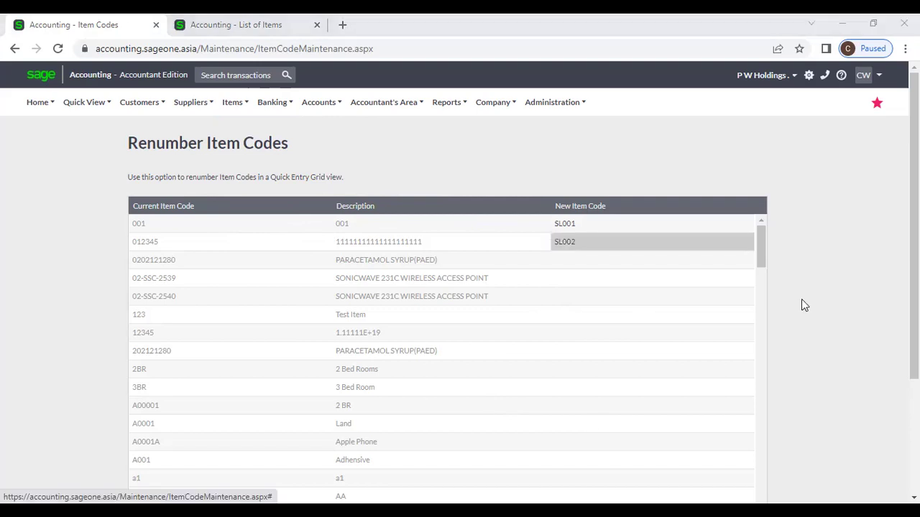
click(801, 299)
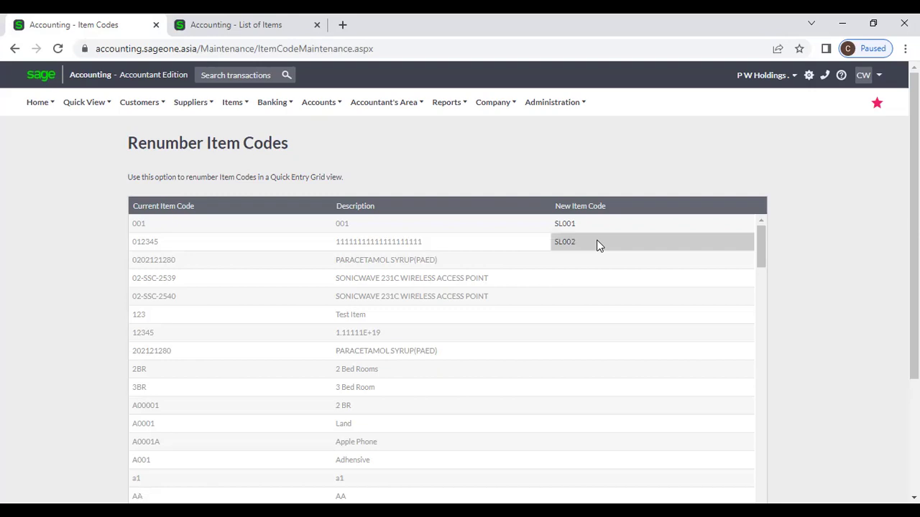
scroll(597, 245, down, 10)
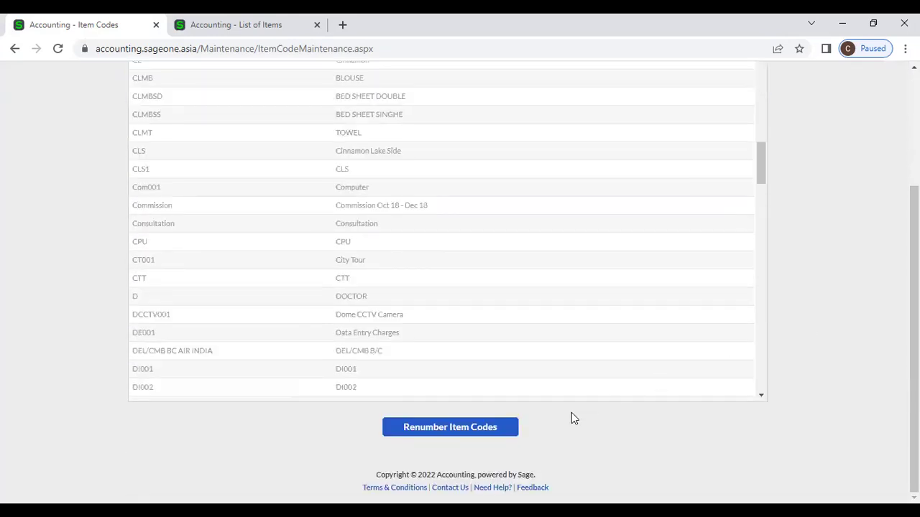
click(507, 435)
scroll(501, 416, up, 10)
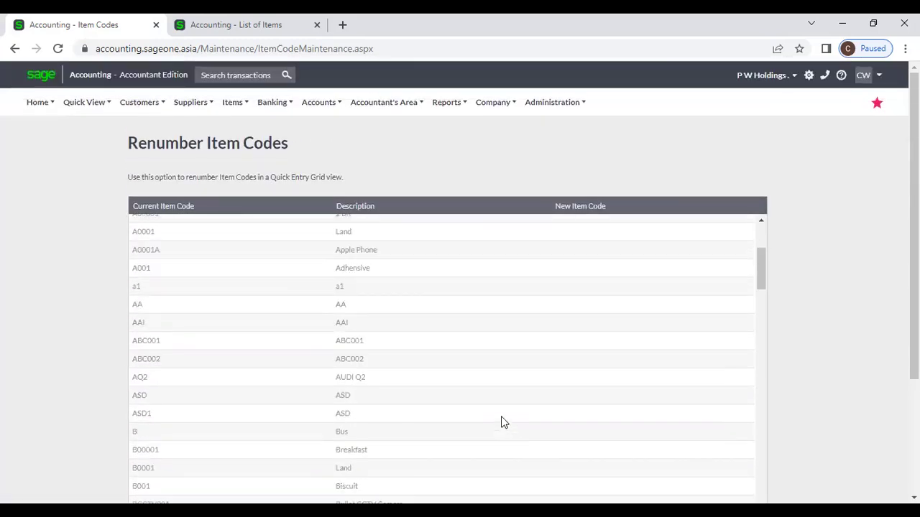
scroll(501, 422, up, 3)
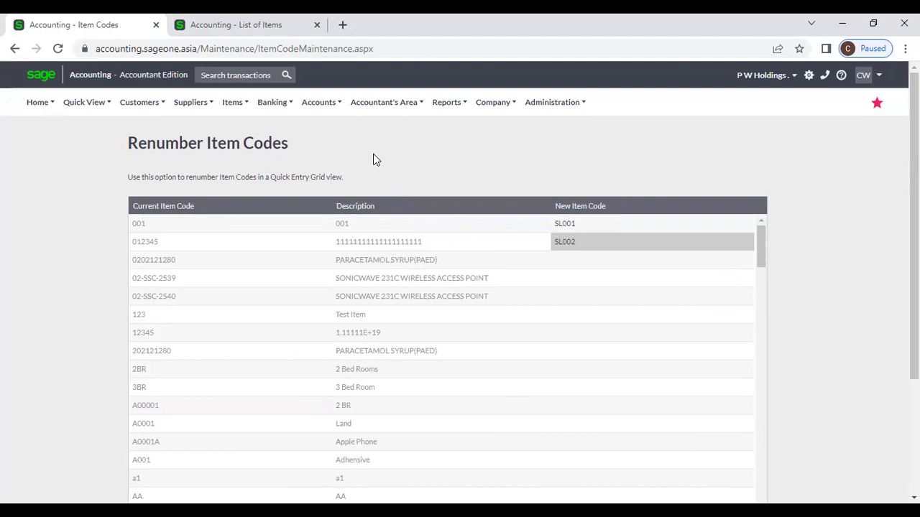
- Open the Item Listing report and view the items and item categories available for filtering
mouse_move(229, 114)
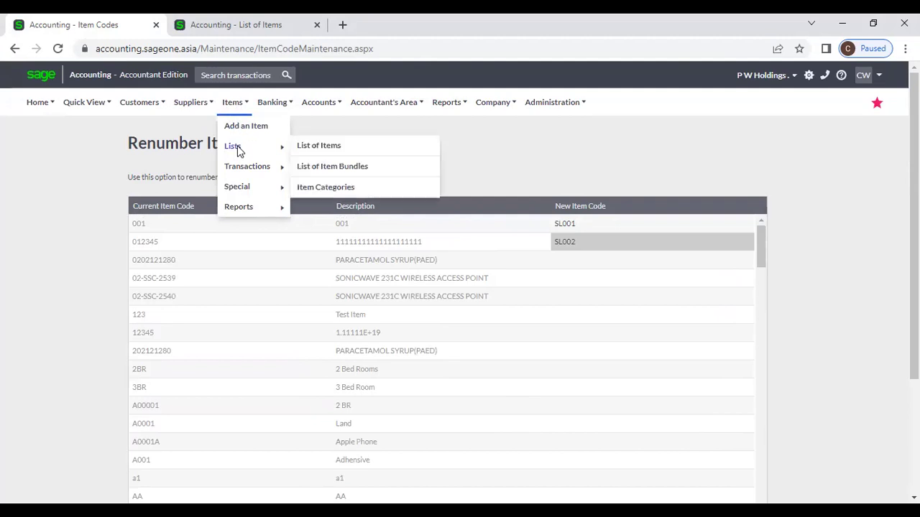
mouse_move(241, 212)
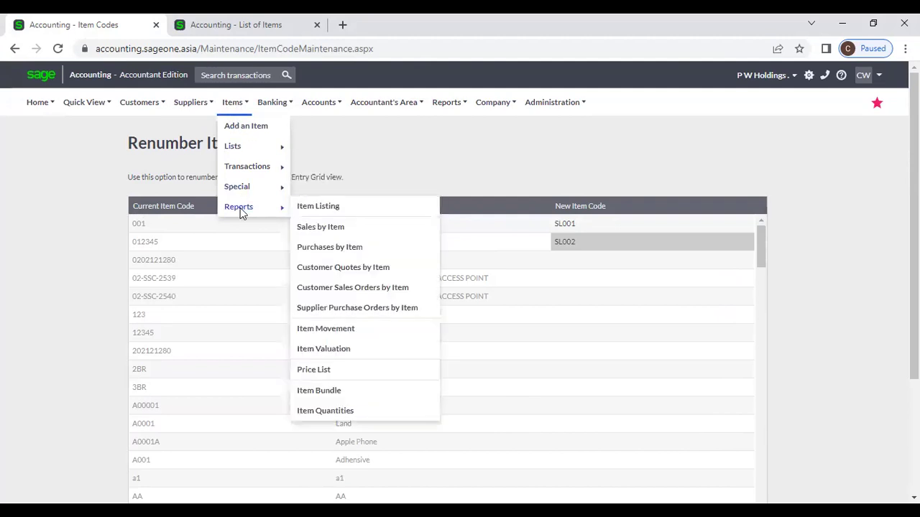
click(330, 212)
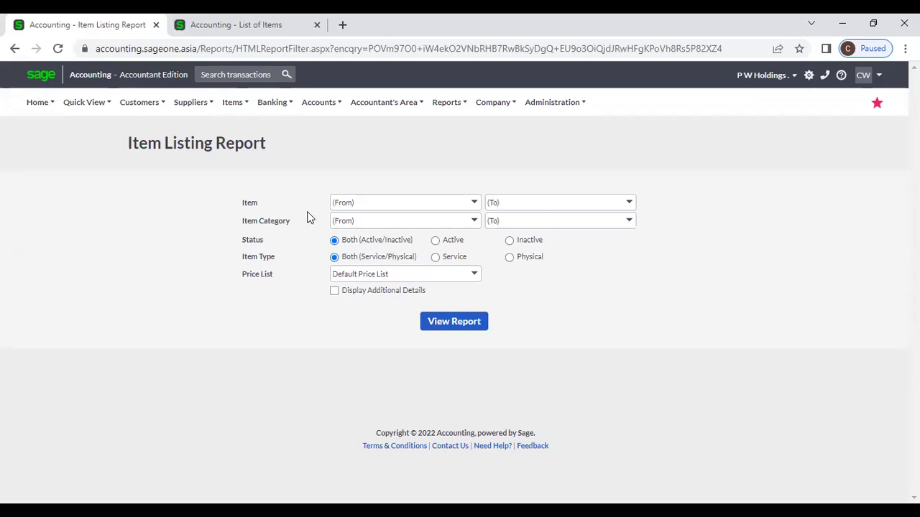
click(475, 202)
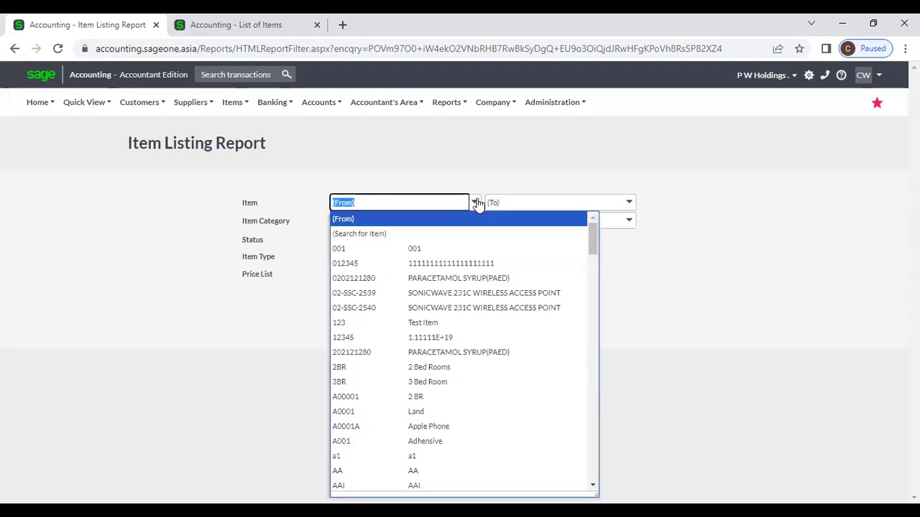
click(460, 169)
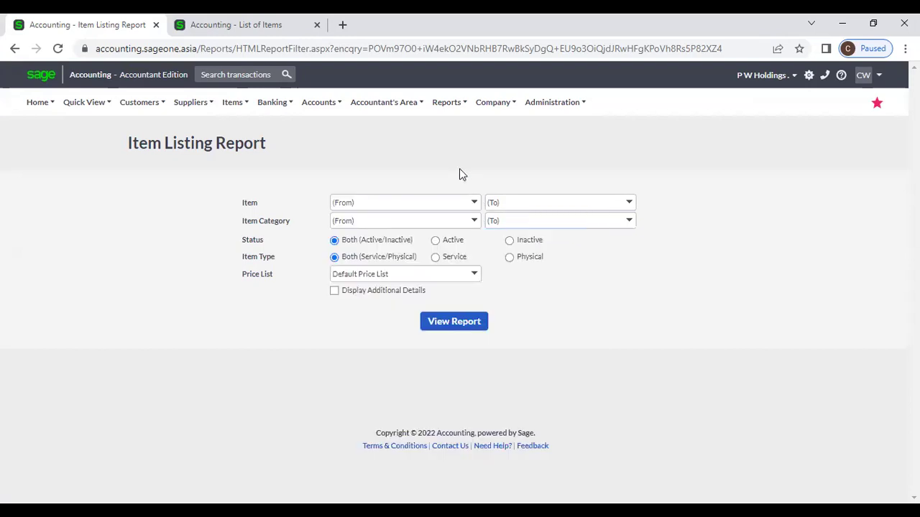
click(475, 221)
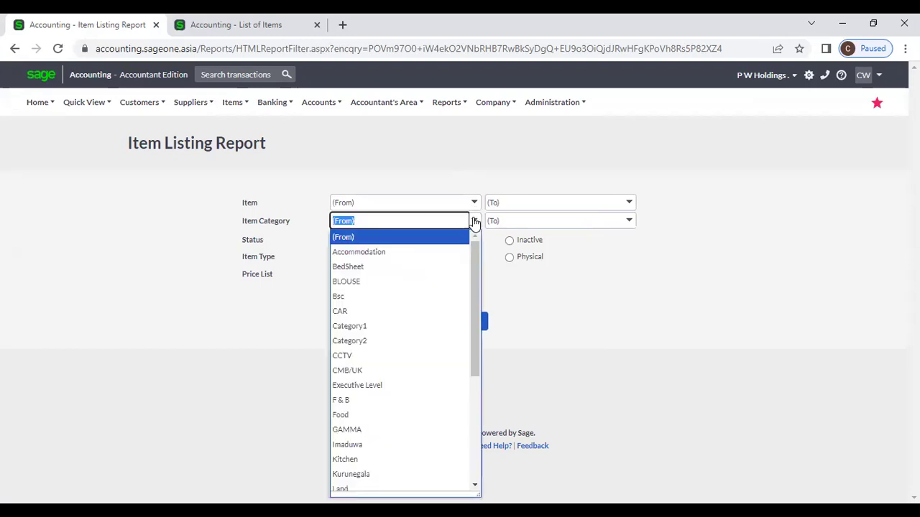
click(437, 172)
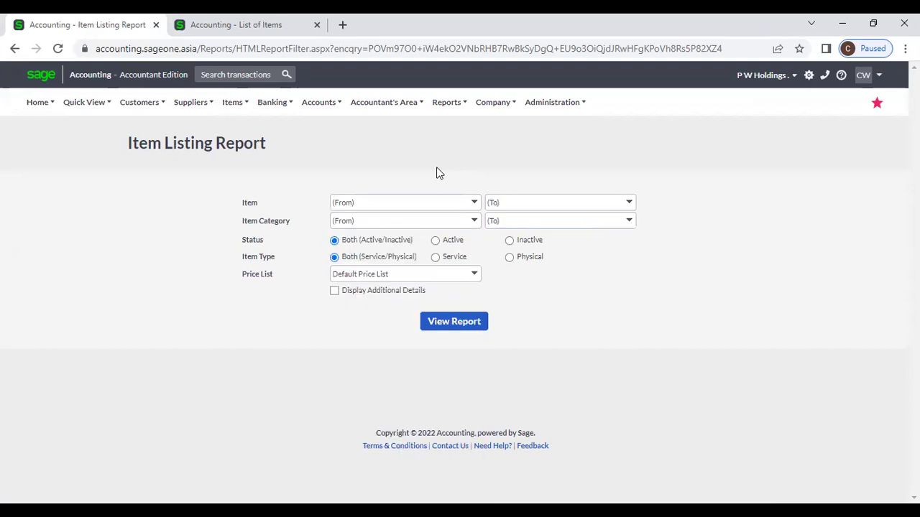
- Try the status and item type filters, return both to Both, and generate the Item Listing report with the Default Price List
click(436, 241)
click(508, 243)
click(361, 243)
click(439, 260)
click(375, 260)
click(475, 275)
click(505, 291)
click(468, 324)
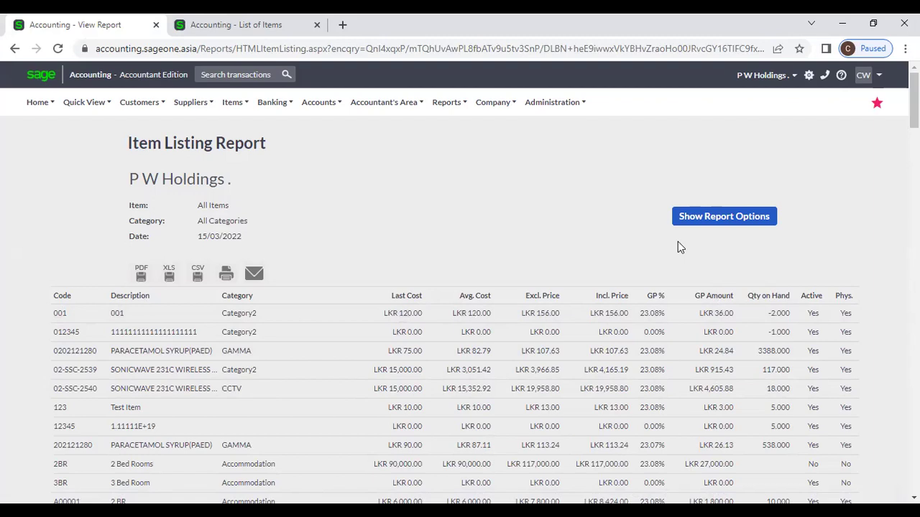
- Refresh the Item Listing report with Display Additional Details enabled and examine the extra item information
click(700, 220)
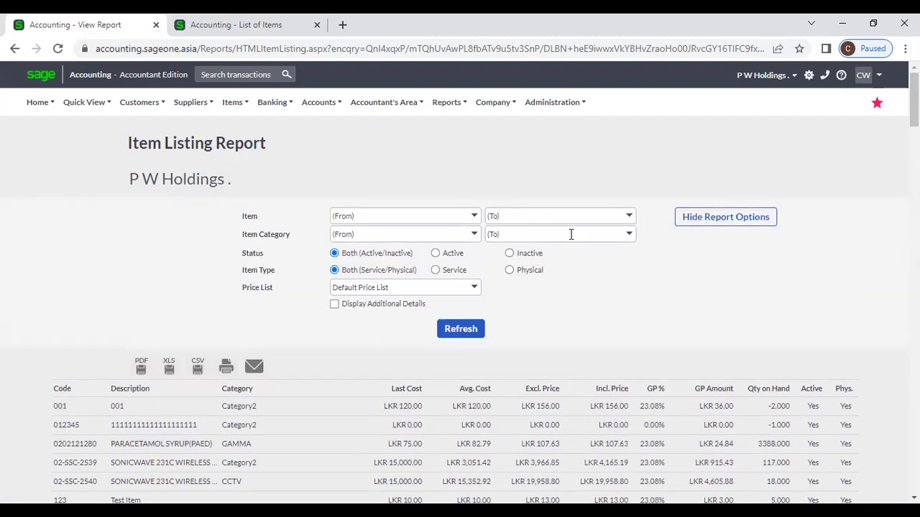
click(334, 304)
click(464, 330)
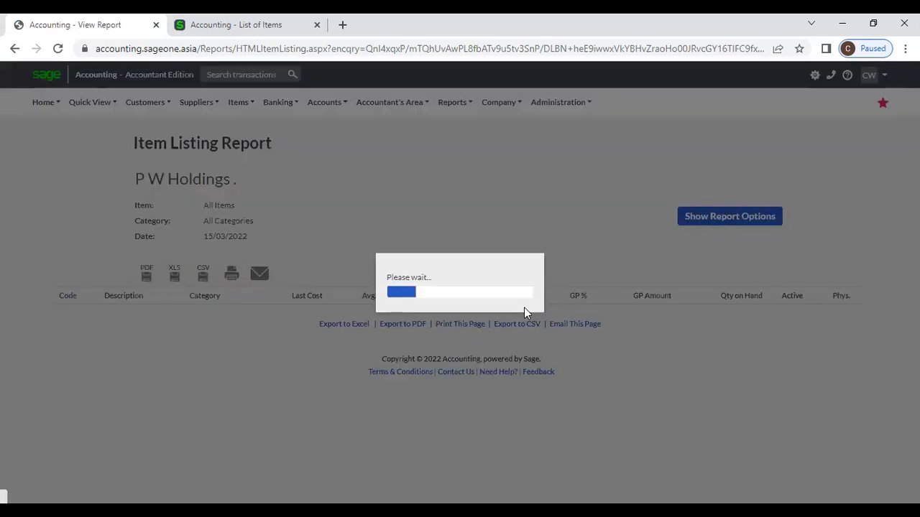
scroll(524, 309, down, 3)
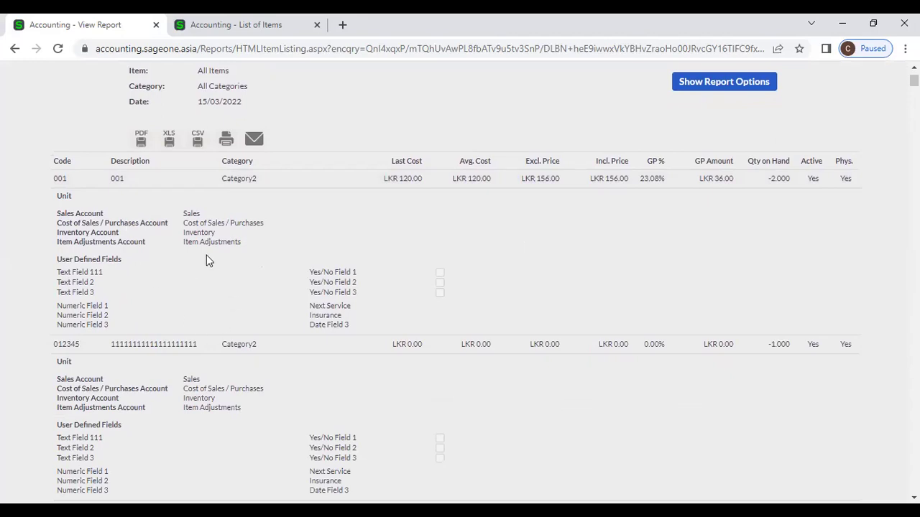
scroll(206, 260, up, 3)
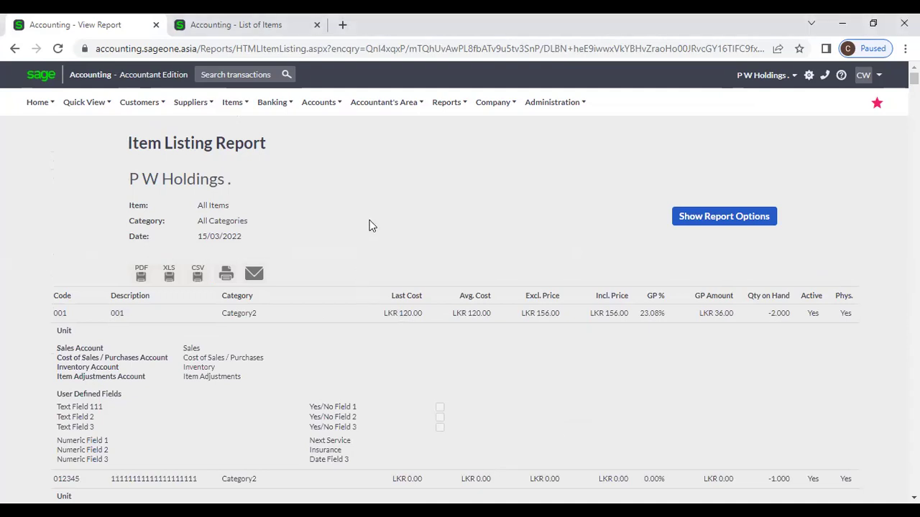
- Open the Sales by Item report options
click(234, 105)
mouse_move(250, 210)
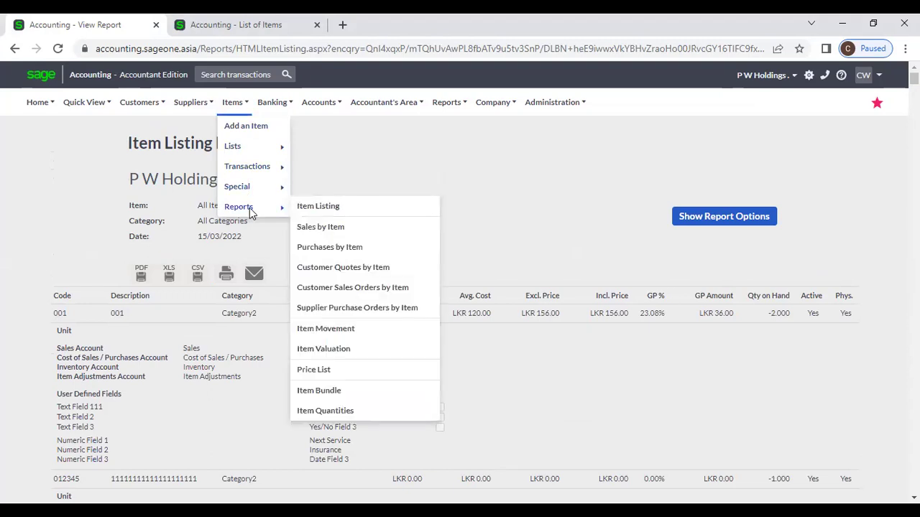
click(371, 234)
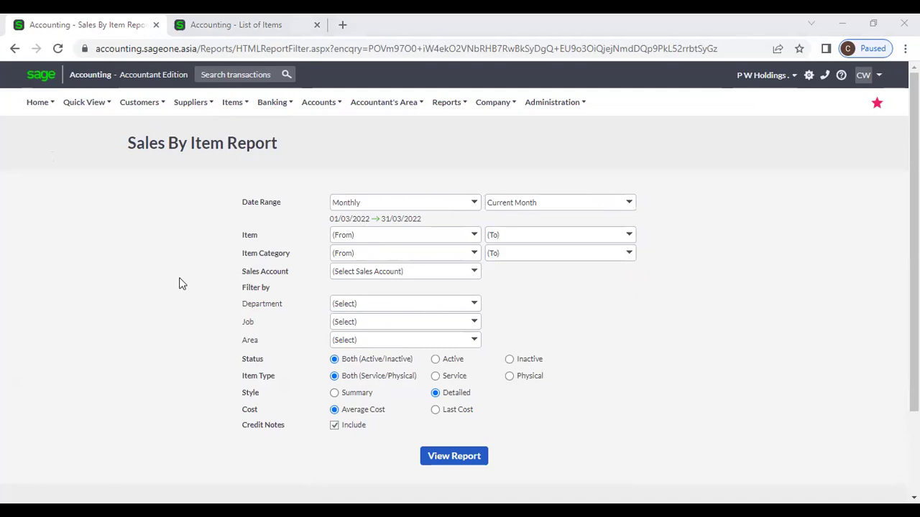
click(232, 104)
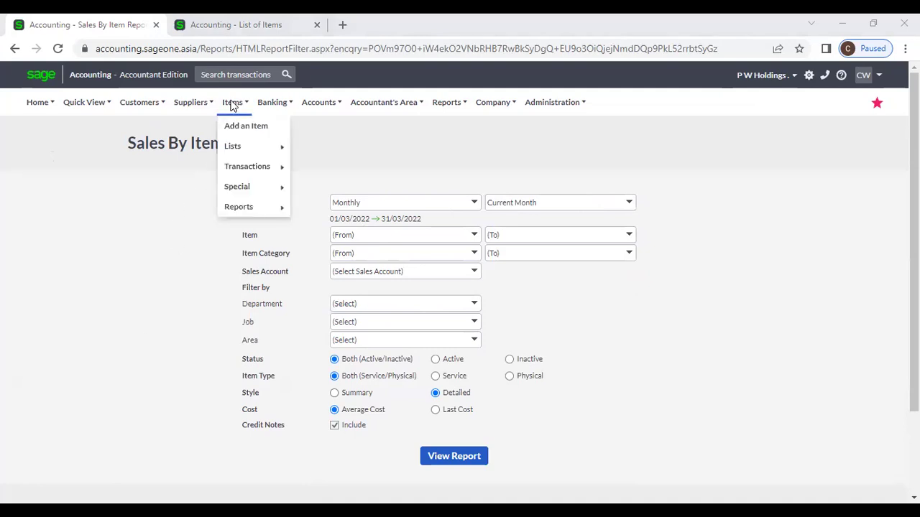
mouse_move(248, 212)
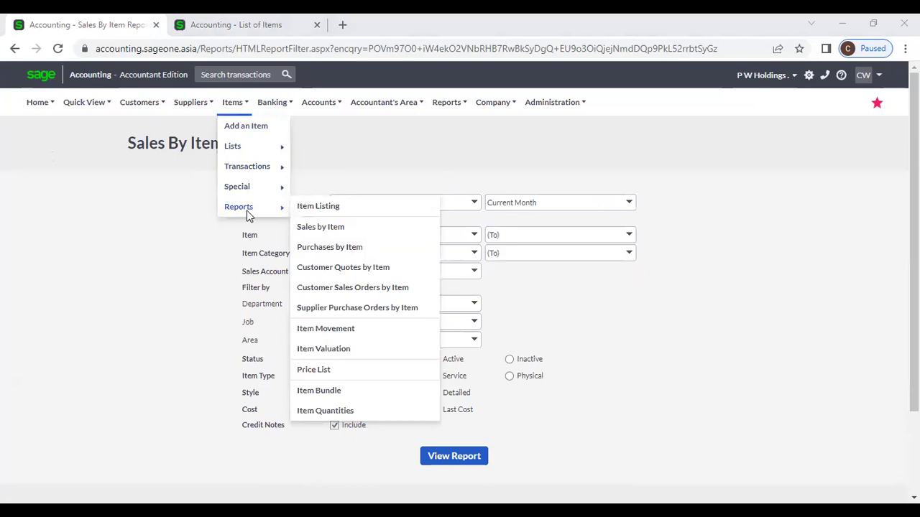
click(338, 236)
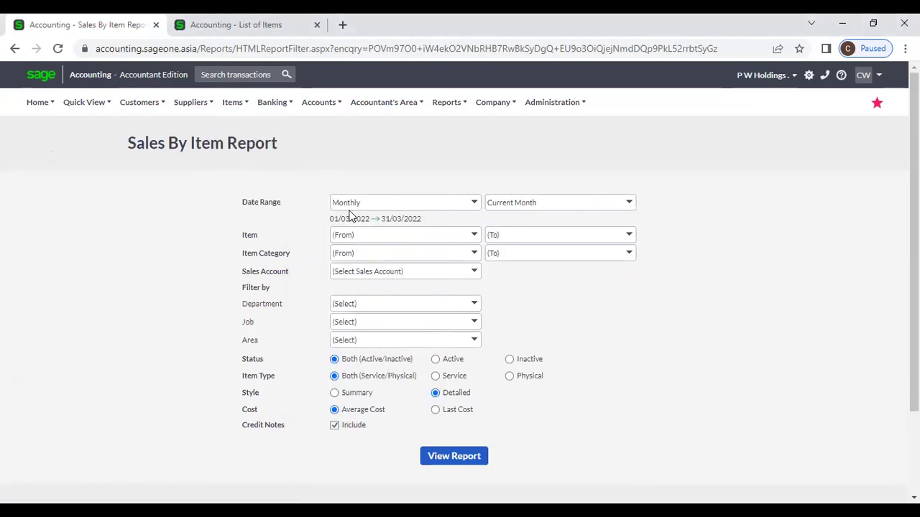
- Set the report's date range to Yearly and its item range from 001 to 123 - Test Item
click(474, 203)
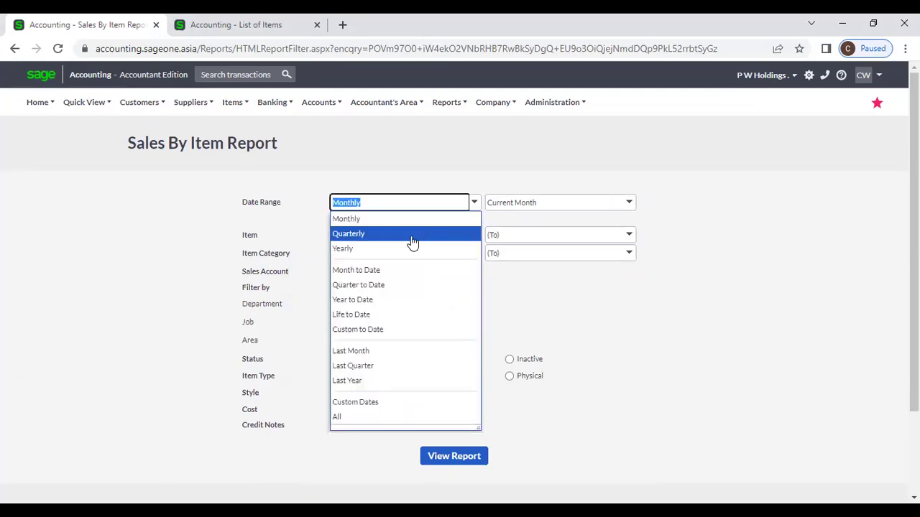
click(411, 248)
click(474, 235)
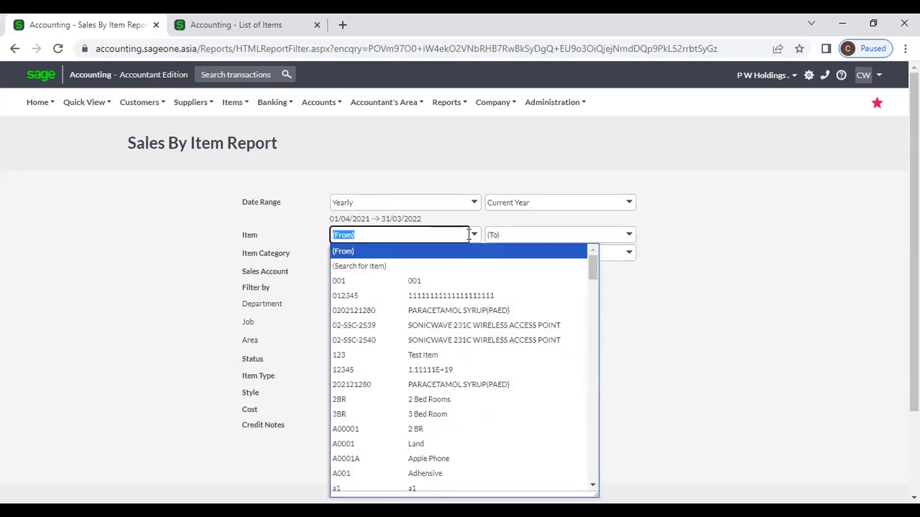
click(452, 283)
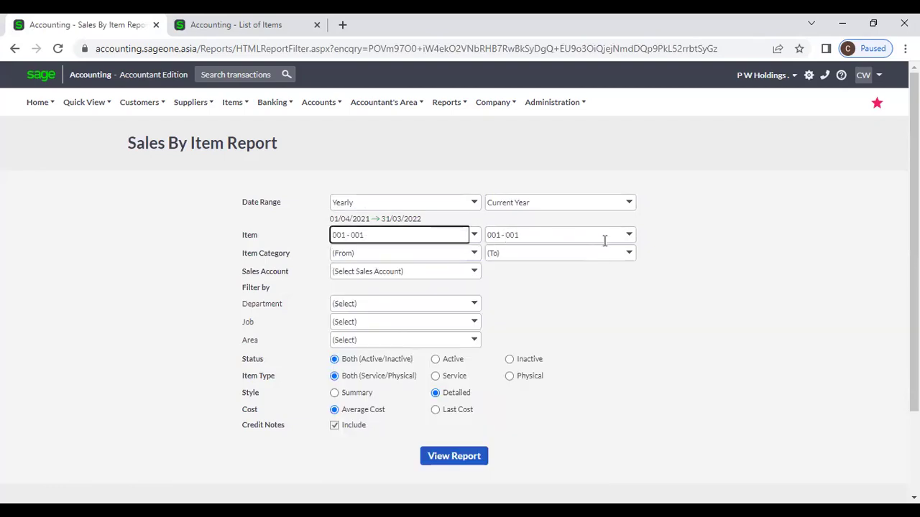
click(629, 239)
click(561, 362)
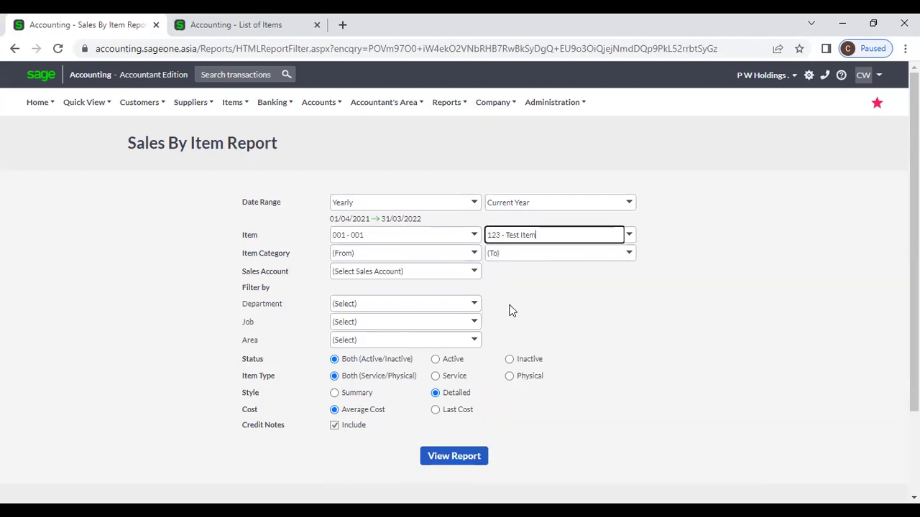
- Clear the item range back to (From) and (To) to cover all items, leaving the item category range unset
click(470, 238)
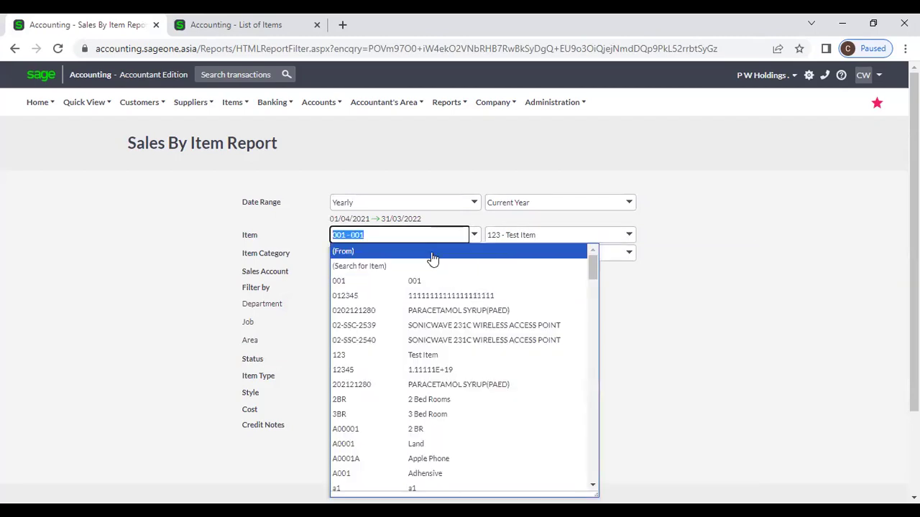
click(433, 252)
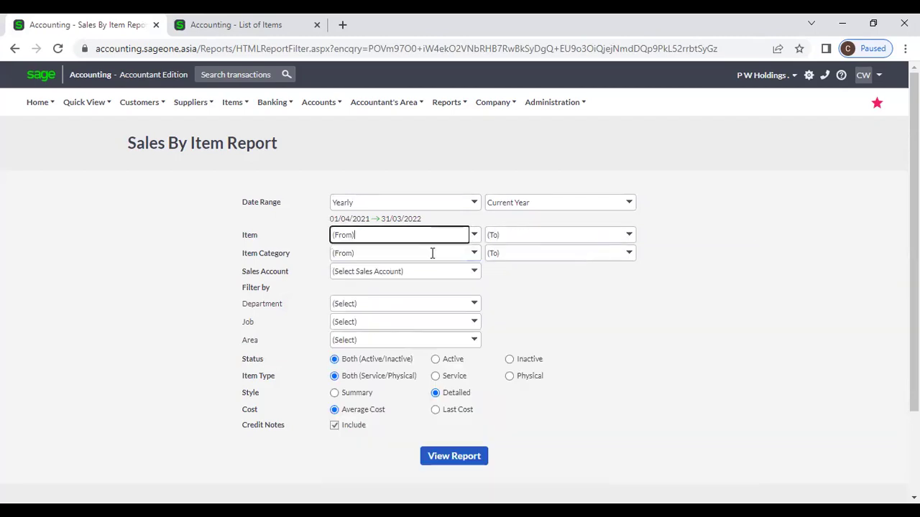
click(475, 256)
click(563, 303)
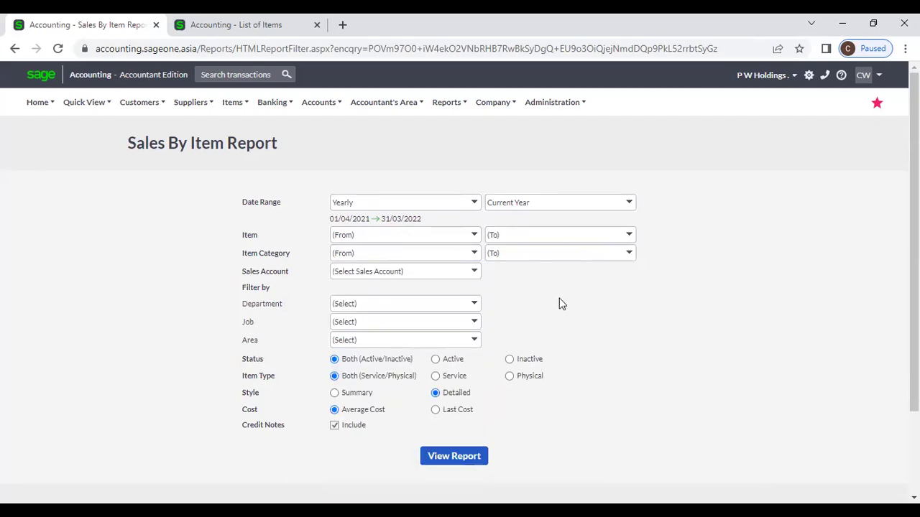
- Look through the available sales account and department filter choices without selecting any
click(474, 273)
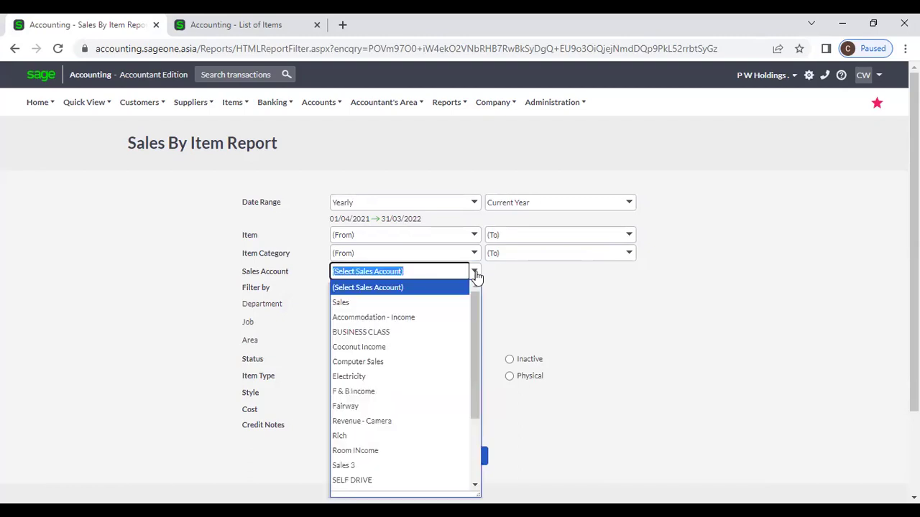
click(563, 293)
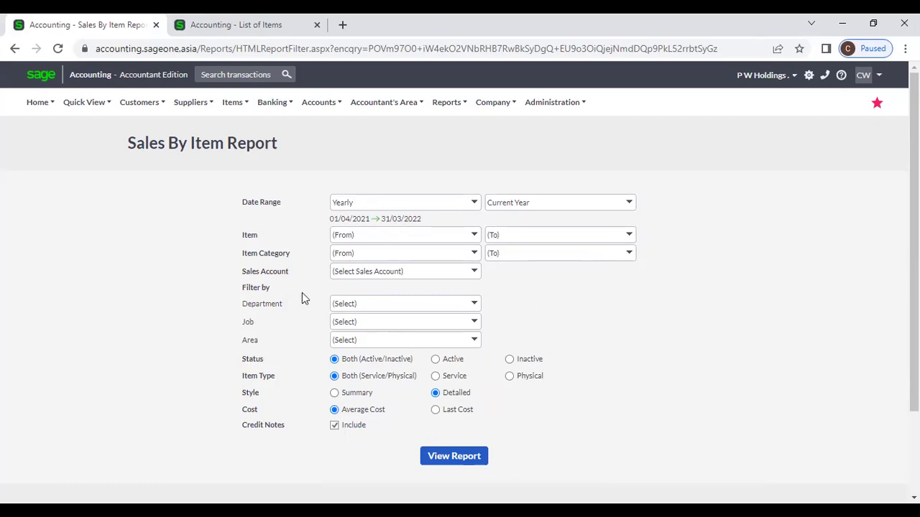
click(474, 304)
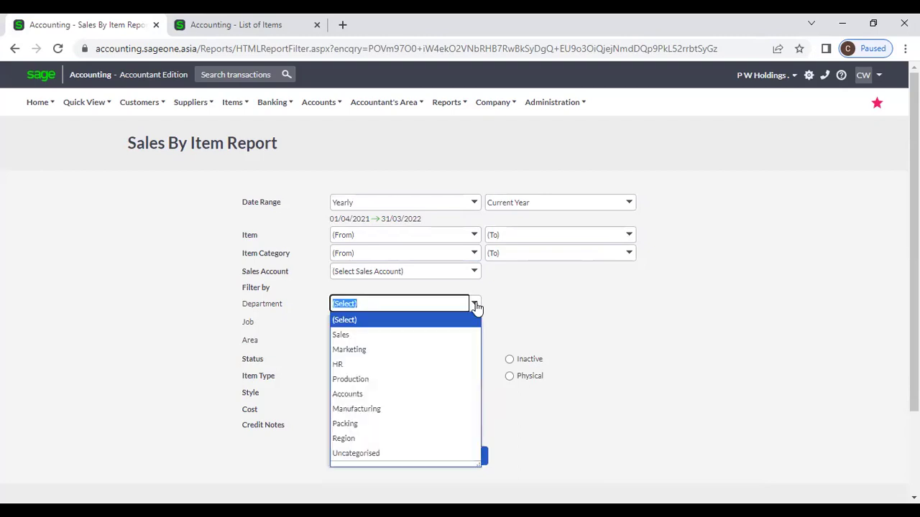
click(534, 307)
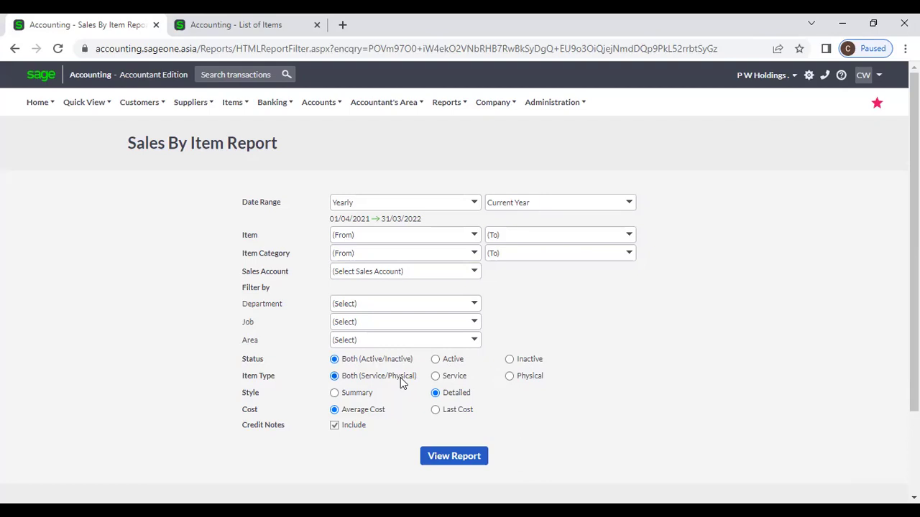
- Generate the Sales by Item report in Summary style and duplicate its browser tab
click(335, 394)
click(452, 444)
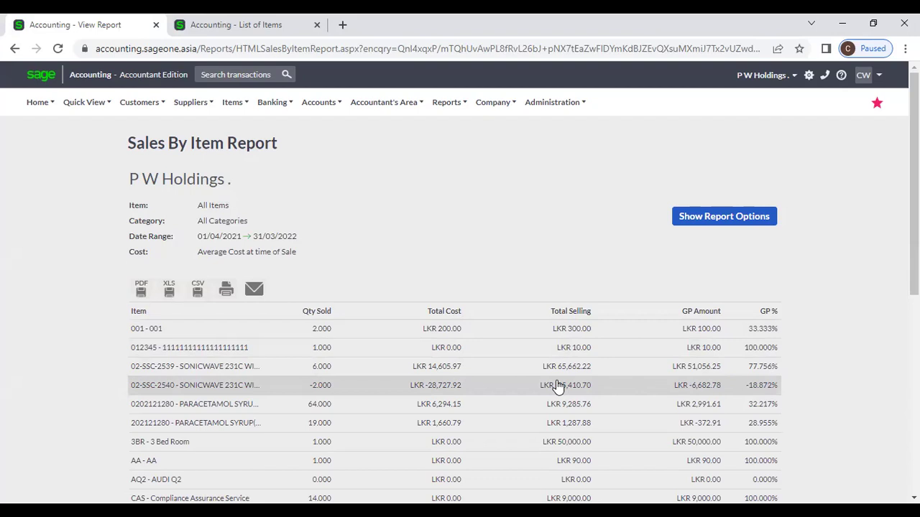
right_click(45, 35)
click(81, 129)
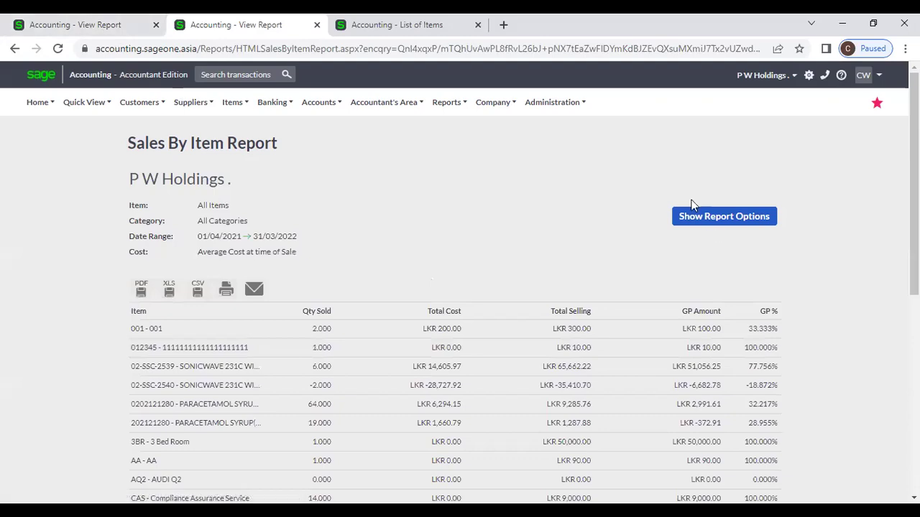
- Refresh the duplicated Sales by Item report in Detailed style
click(697, 228)
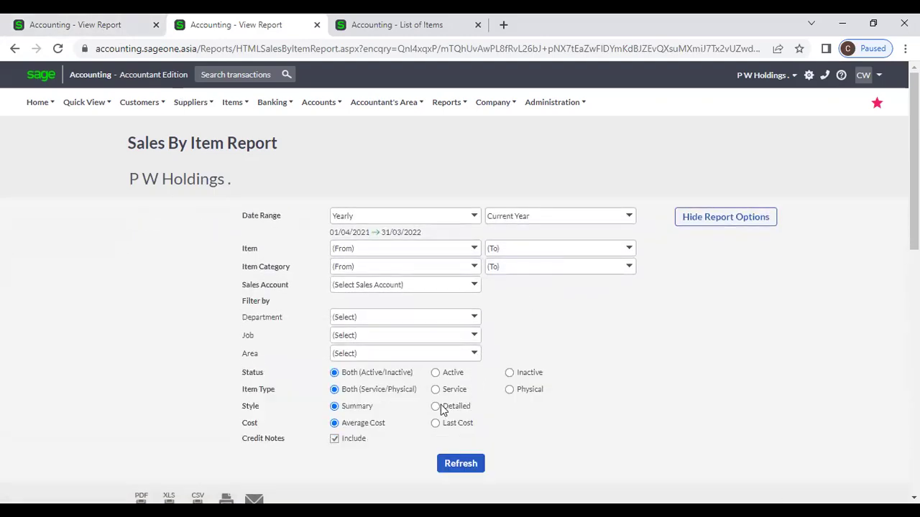
click(437, 407)
click(460, 463)
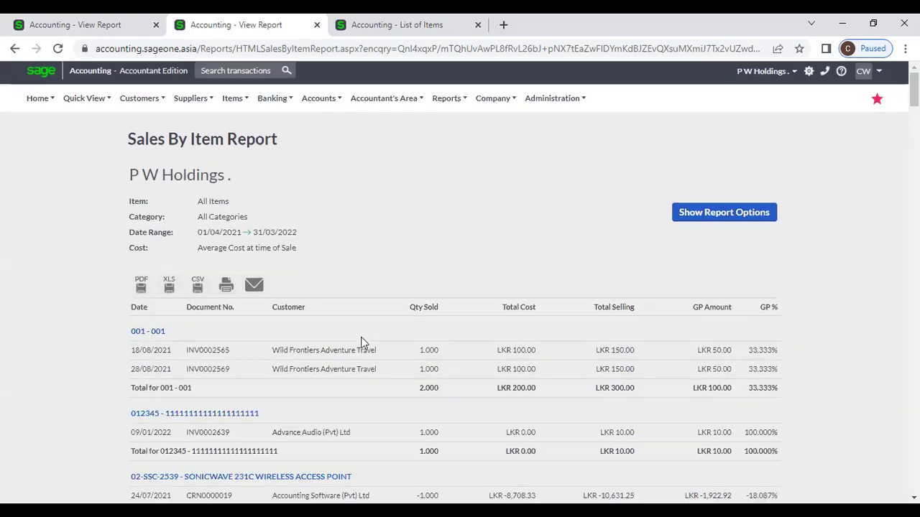
- Compare the detailed report with the summary version, examining the dates, documents, customers and totals listed under each item
scroll(361, 341, down, 2)
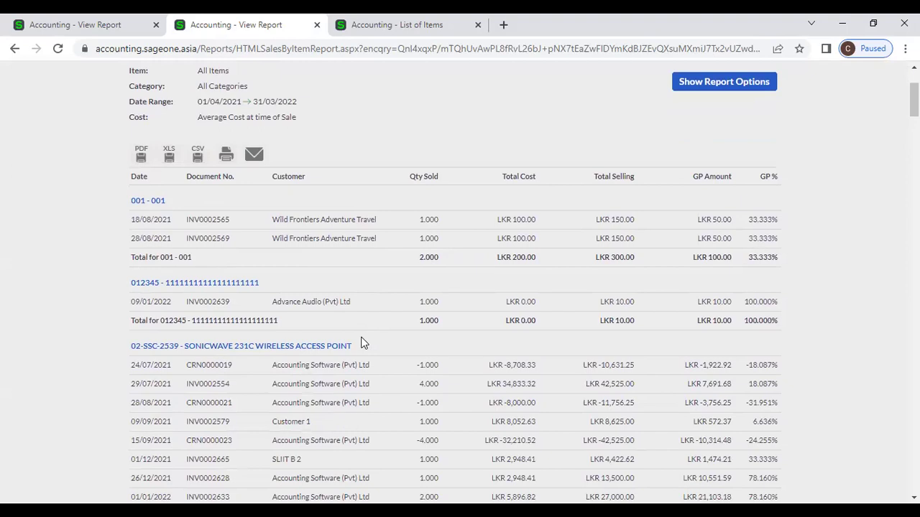
click(89, 25)
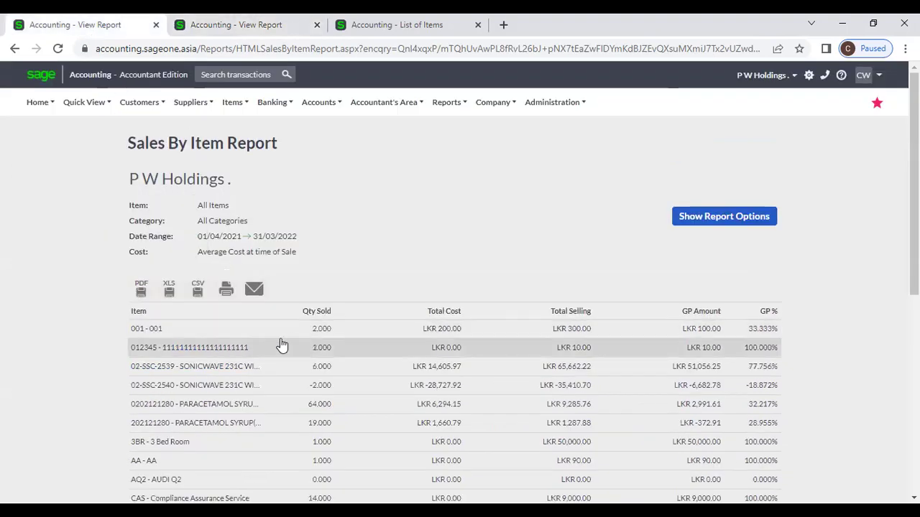
click(212, 24)
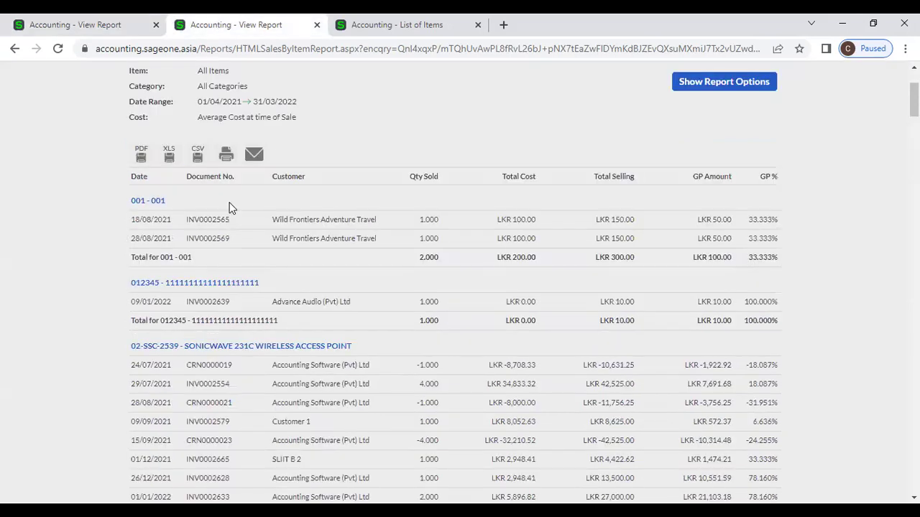
scroll(252, 217, up, 2)
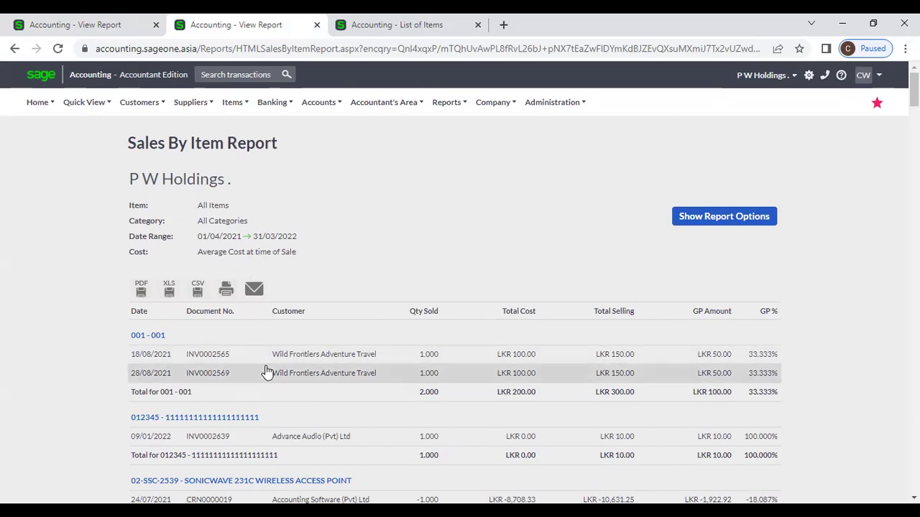
scroll(266, 371, down, 2)
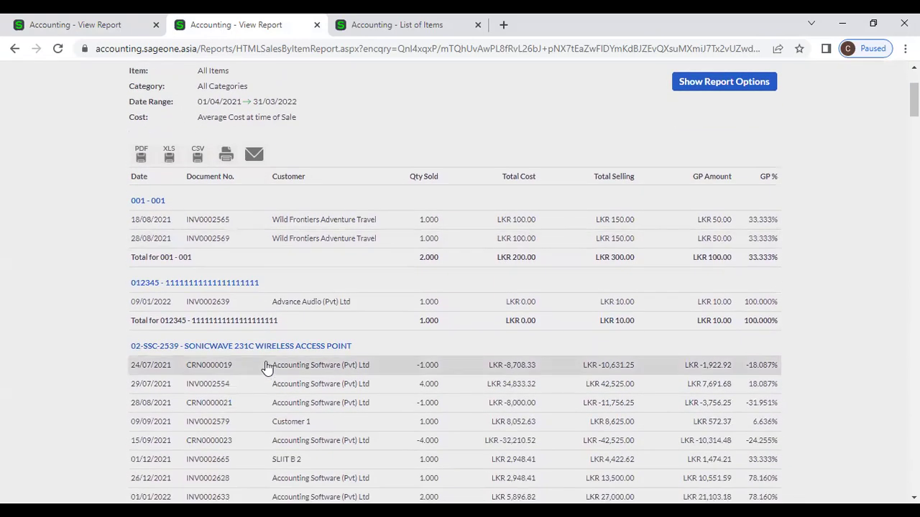
scroll(266, 368, down, 2)
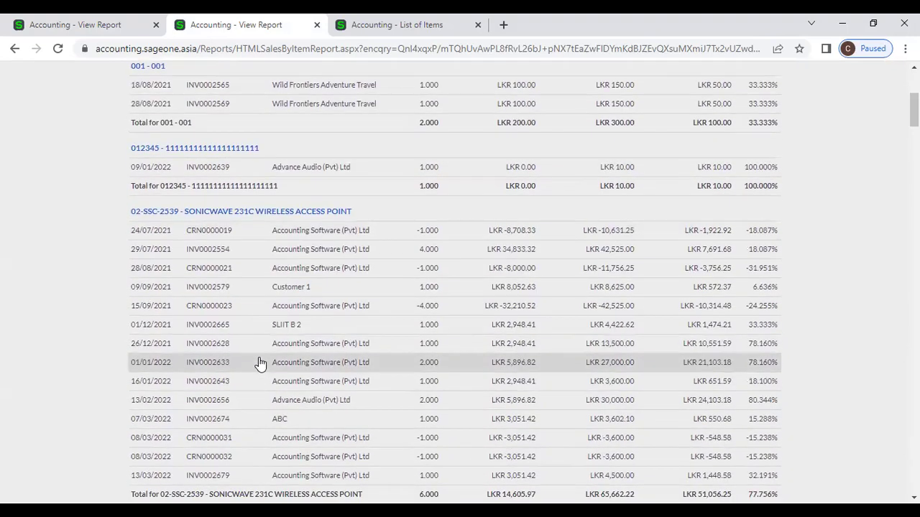
scroll(261, 364, down, 1)
scroll(260, 364, up, 1)
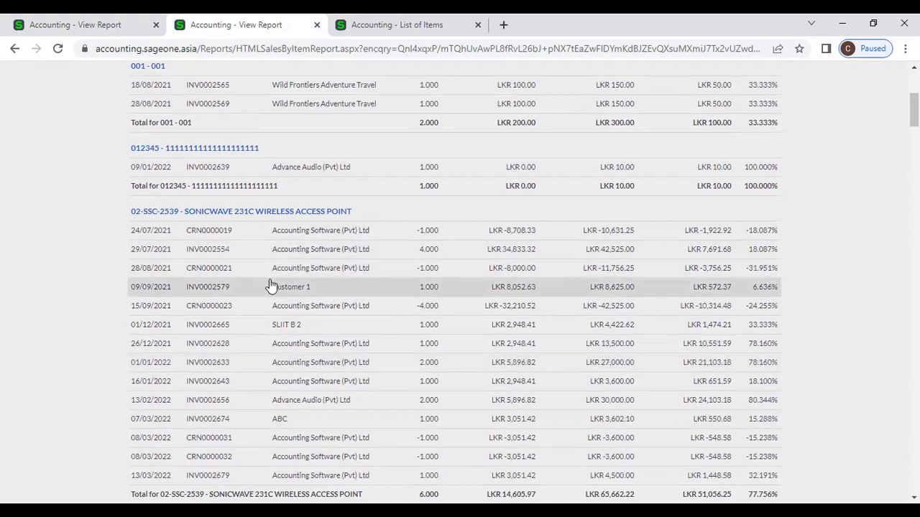
scroll(271, 286, down, 2)
scroll(269, 286, up, 6)
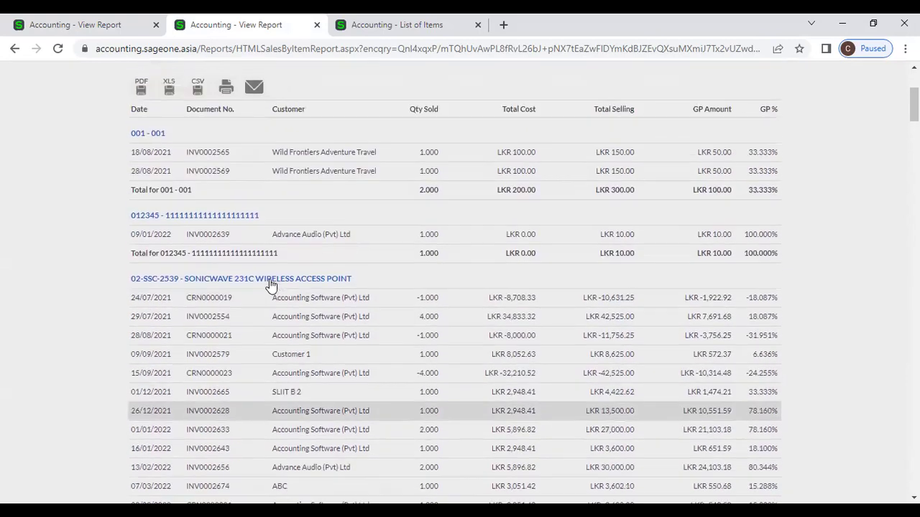
- Refresh the detailed Sales by Item report with Average Cost as the cost basis
click(755, 223)
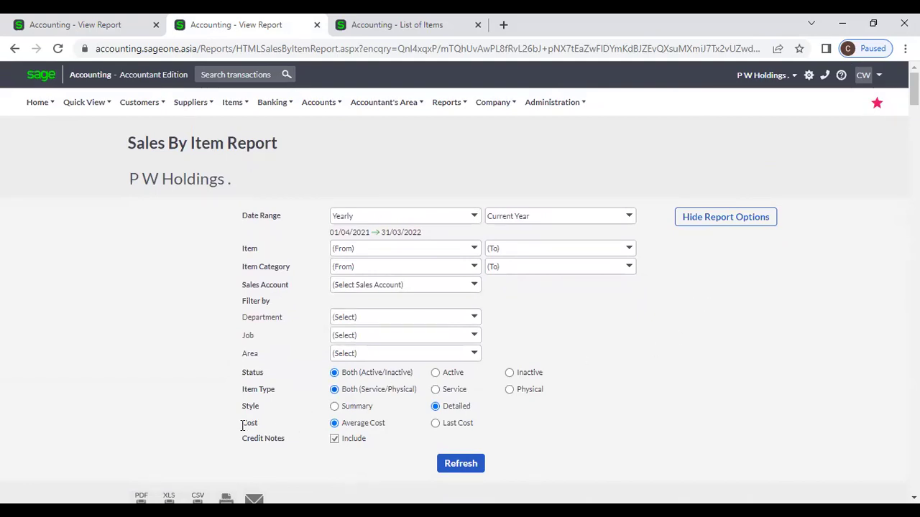
drag(243, 425, 267, 430)
click(374, 422)
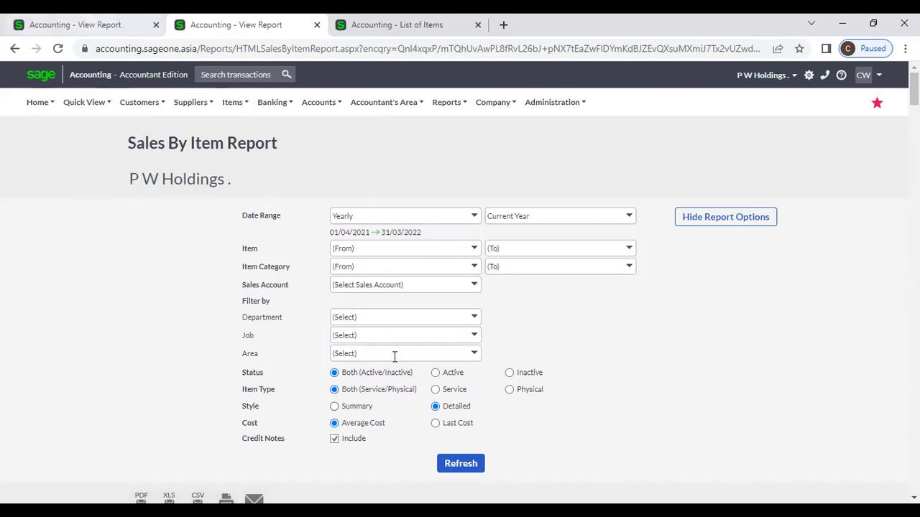
click(461, 464)
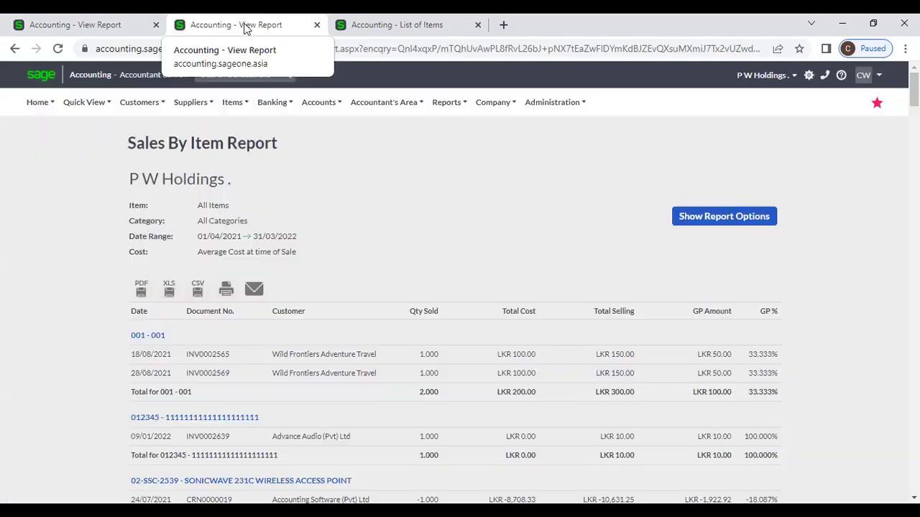
- Duplicate the summary report's browser tab and refresh the copy with Last Cost as the cost basis
right_click(245, 27)
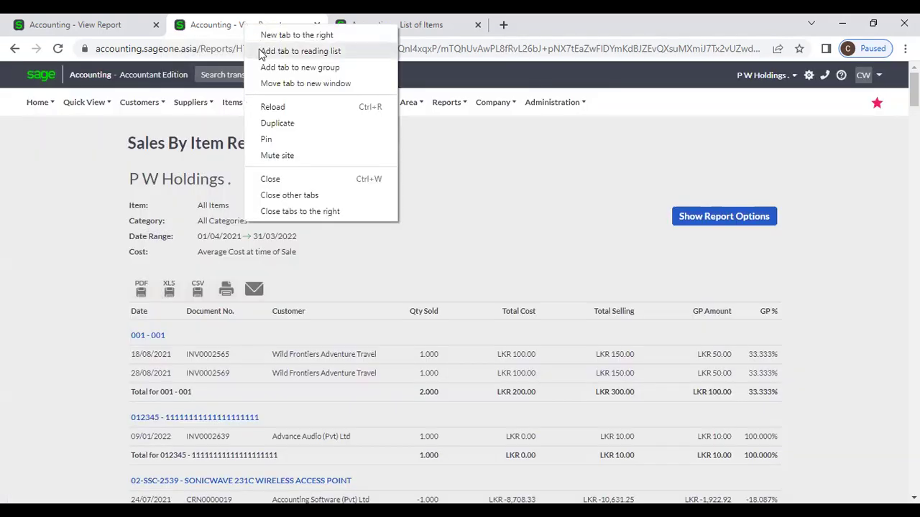
click(95, 28)
right_click(96, 28)
click(128, 128)
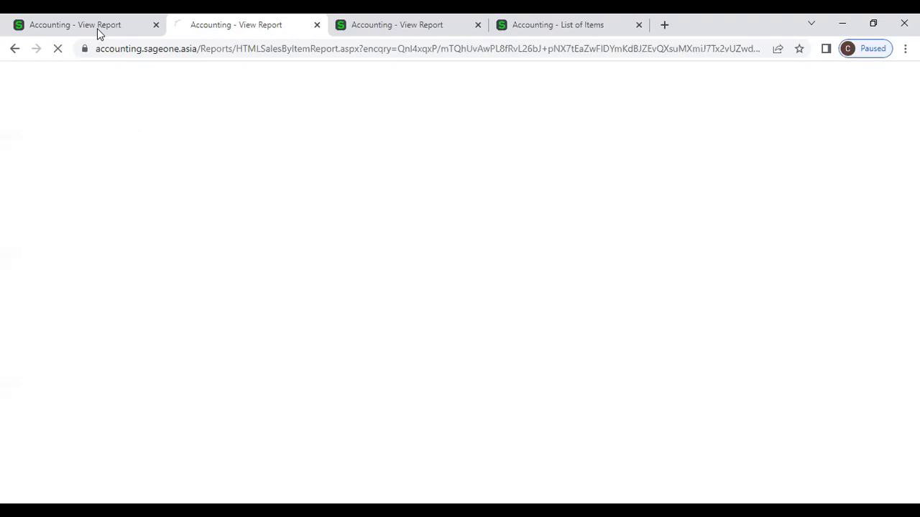
click(97, 29)
click(232, 22)
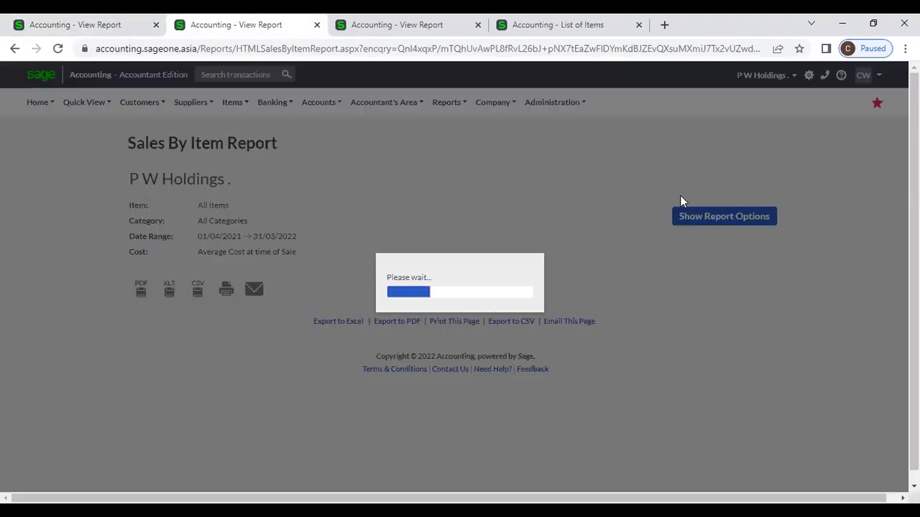
click(705, 220)
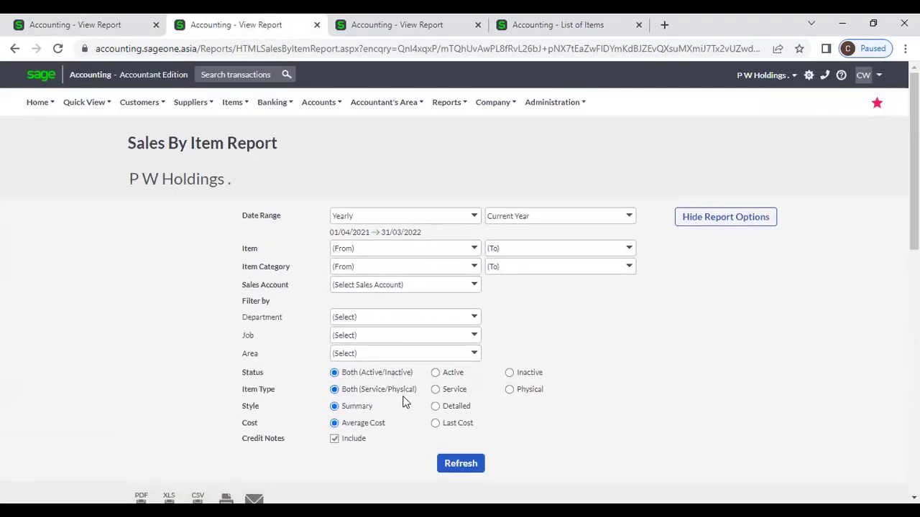
click(435, 423)
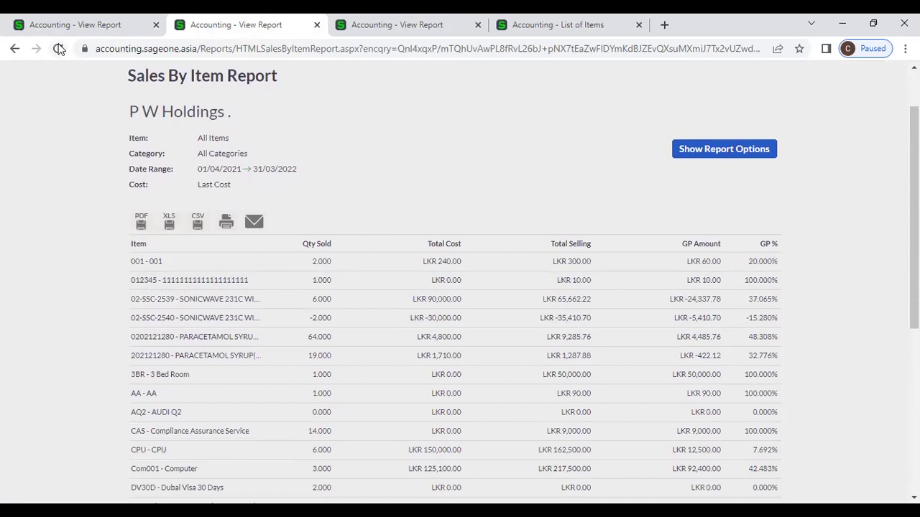
- Compare the Last Cost summary with the Average Cost summary, checking each report's cost basis and item figures
click(81, 28)
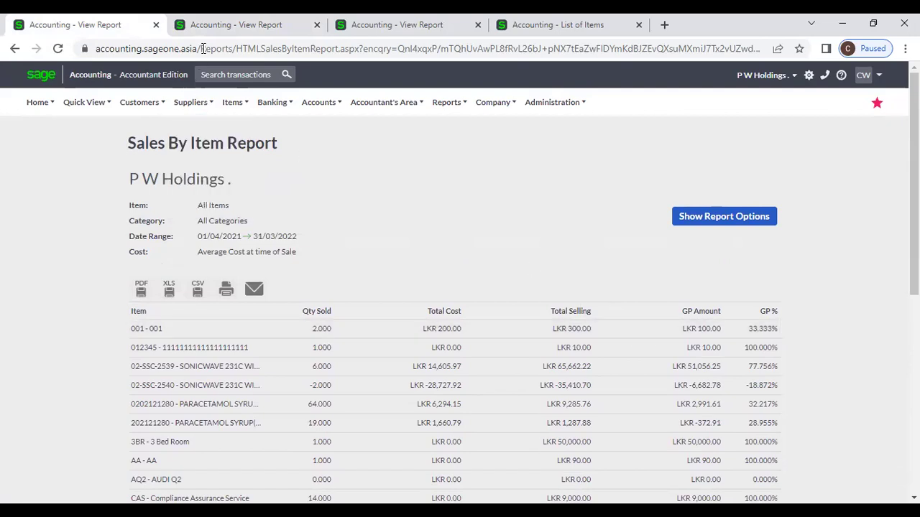
click(235, 27)
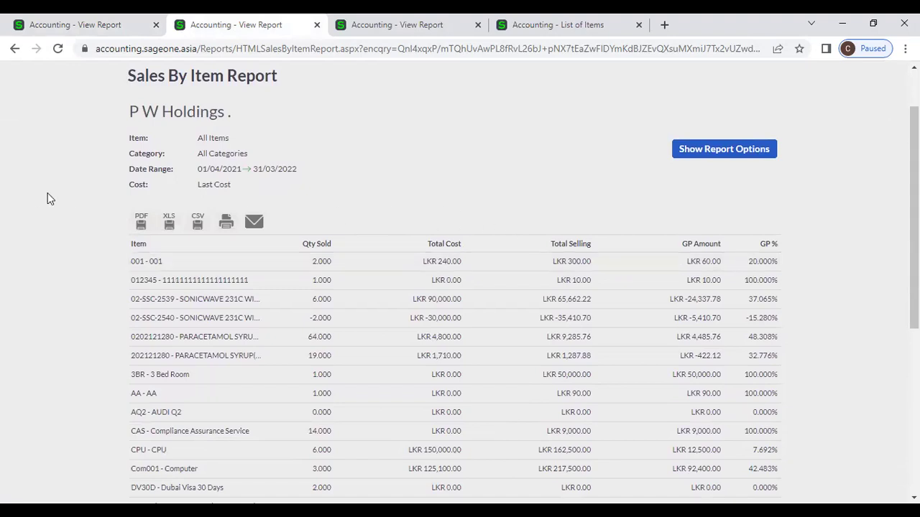
drag(240, 186, 177, 197)
click(72, 21)
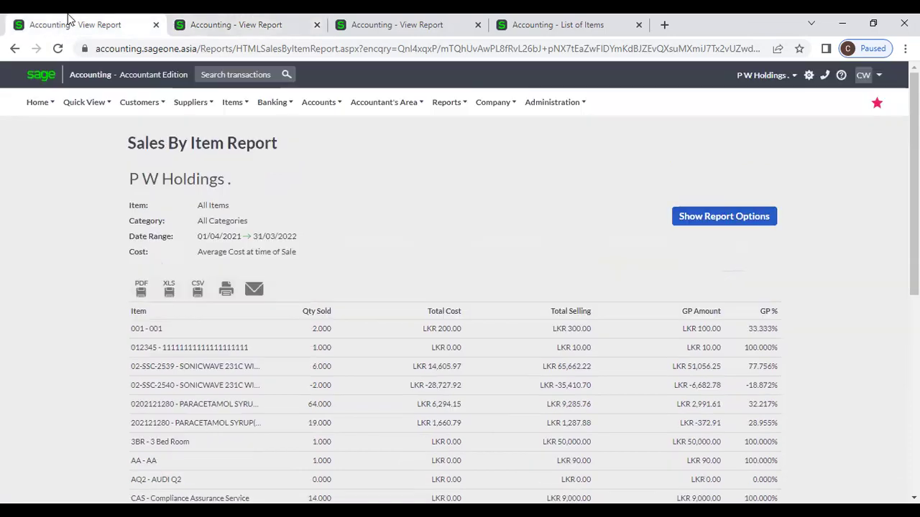
drag(302, 253, 198, 253)
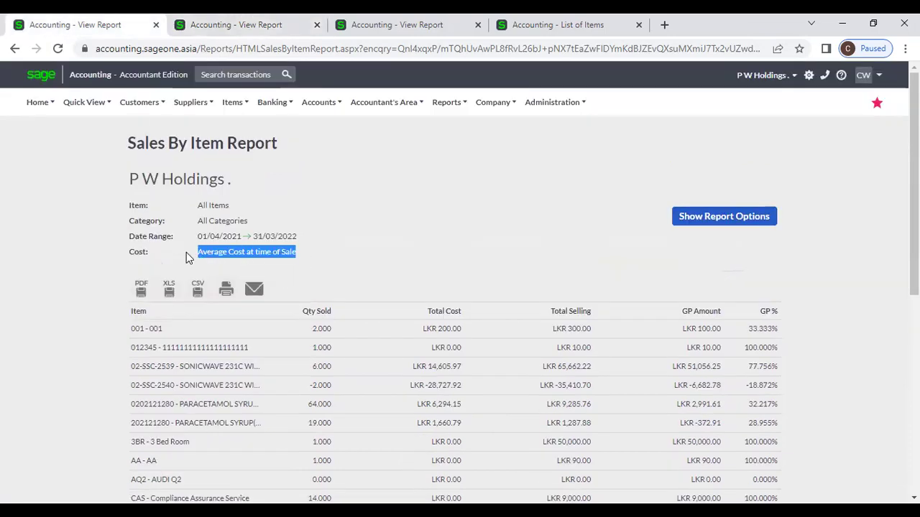
- Refresh the original Average Cost summary report in Detailed style and review its item transactions
click(701, 219)
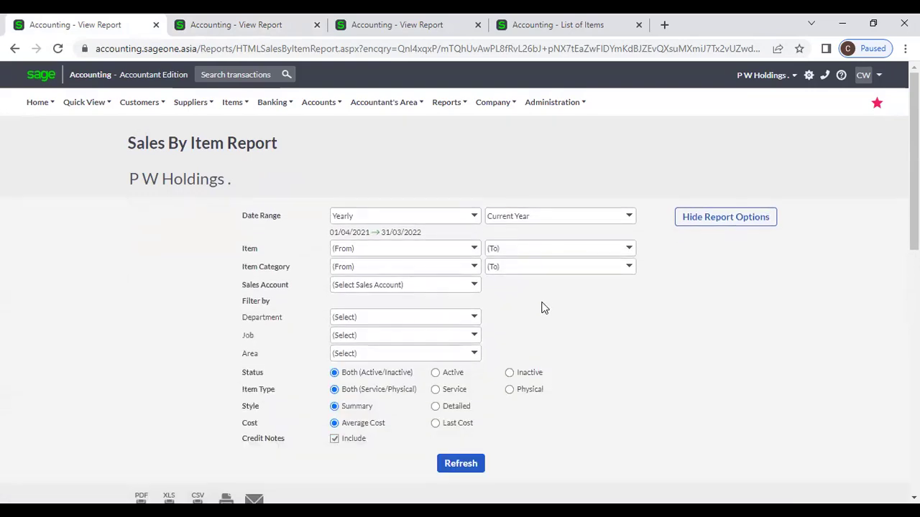
scroll(544, 308, down, 2)
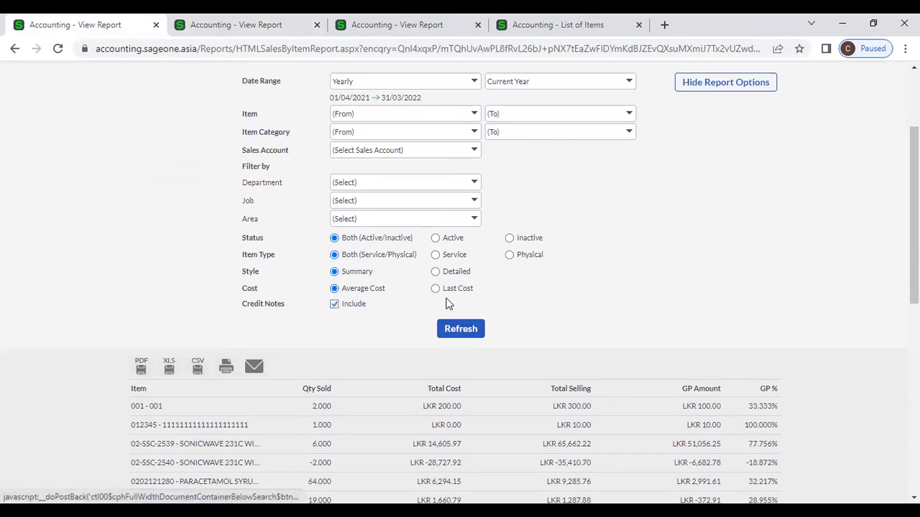
click(439, 275)
click(454, 328)
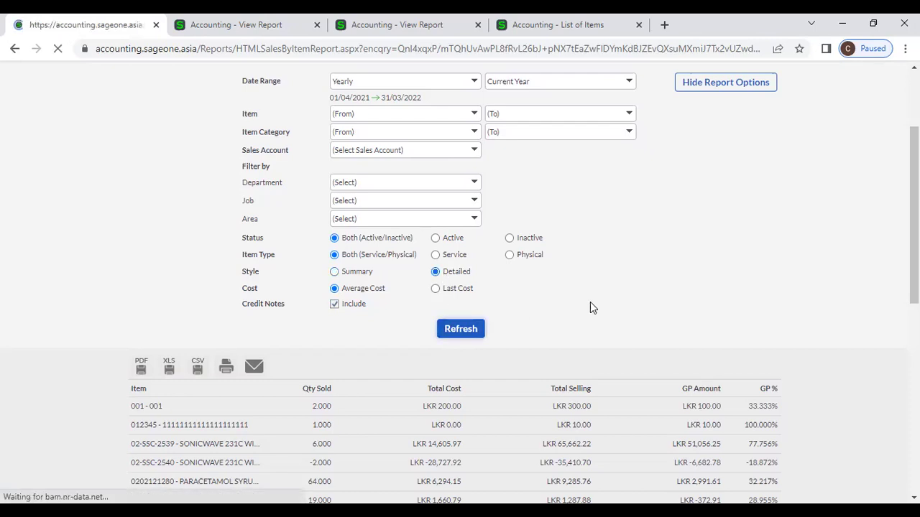
scroll(566, 298, down, 3)
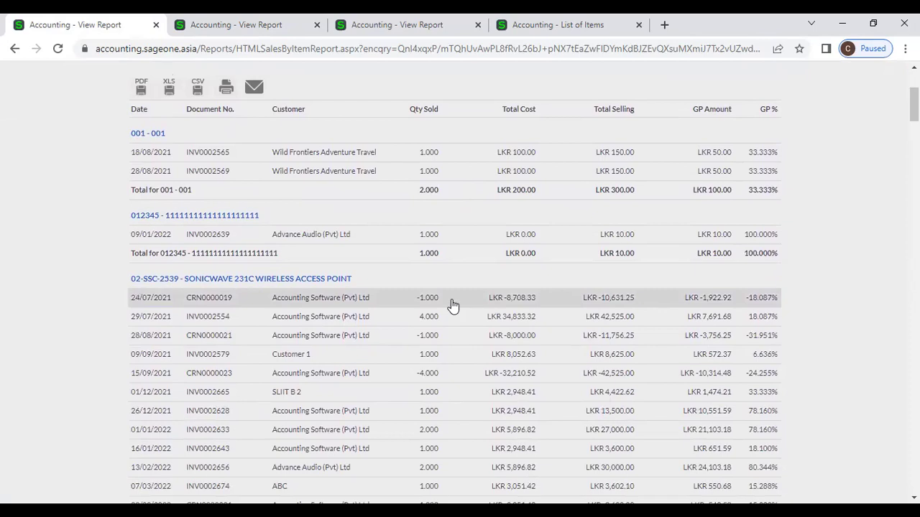
- Exclude credit notes from the detailed Average Cost Sales by Item report and refresh it
scroll(440, 320, up, 5)
click(747, 228)
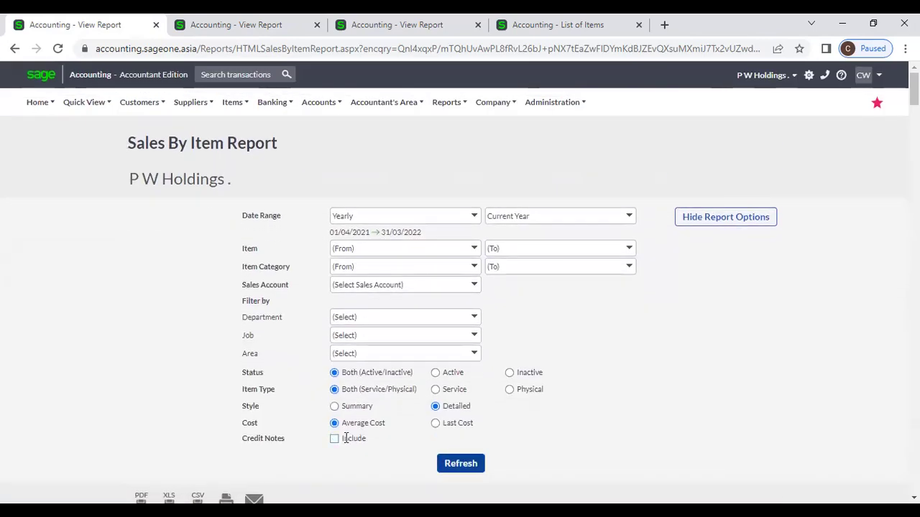
click(461, 464)
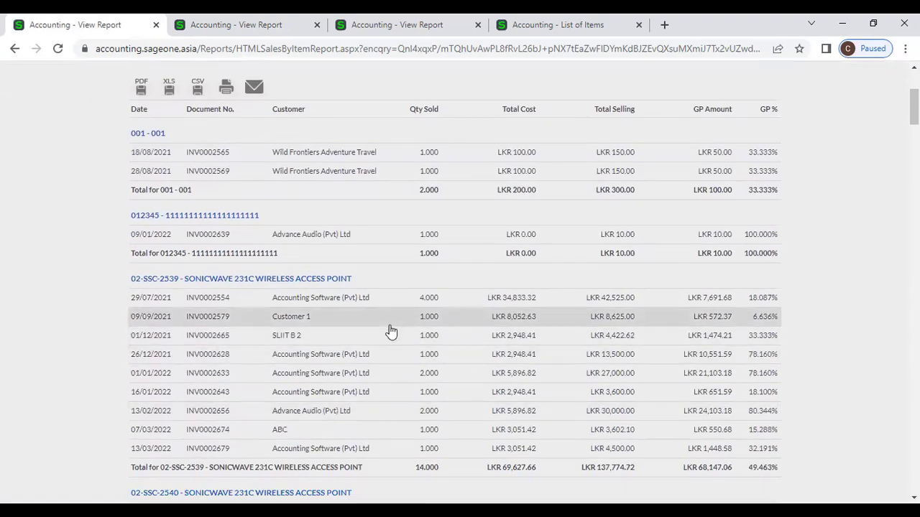
scroll(388, 345, down, 2)
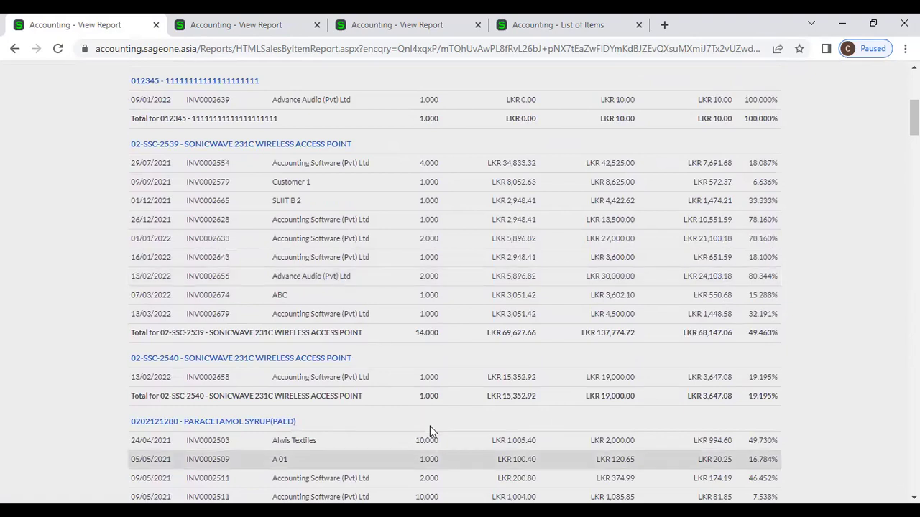
scroll(753, 262, up, 5)
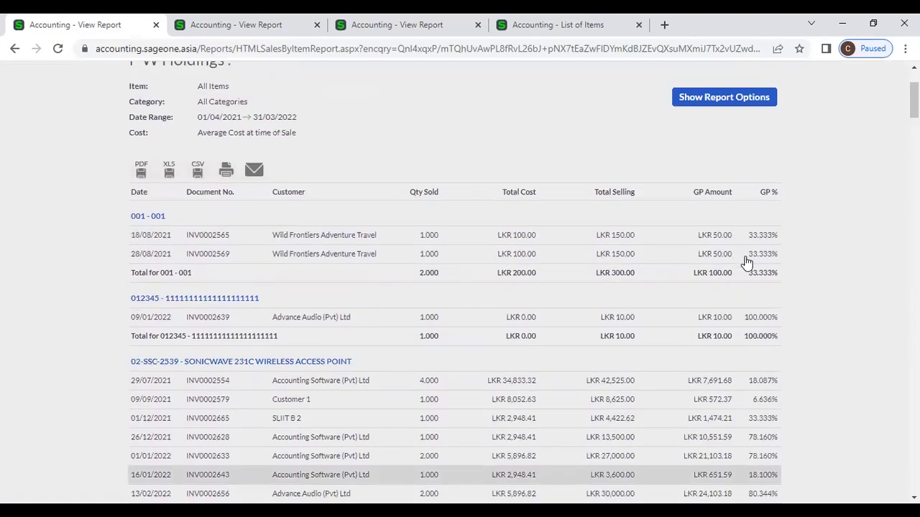
- Review the invoice-only sales transactions through the whole detailed report, down to the grand total for quantity, cost, selling and gross profit
scroll(705, 389, down, 15)
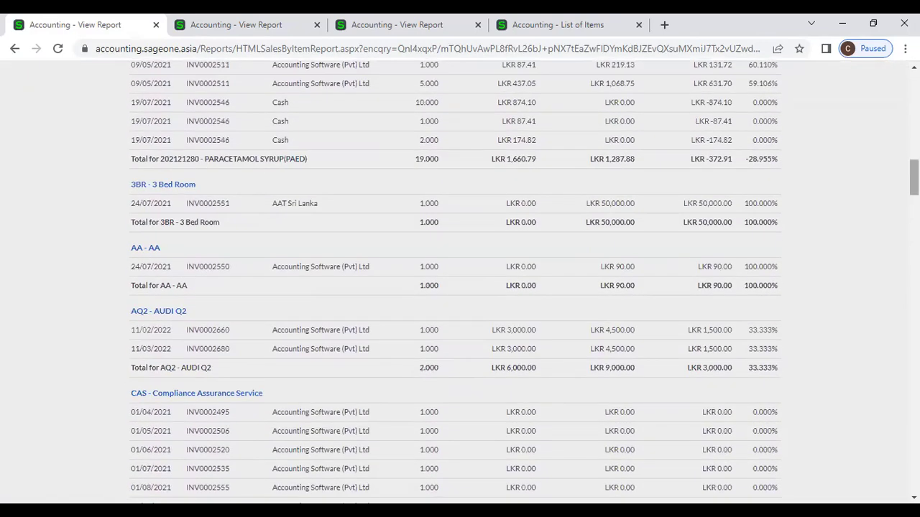
scroll(460, 287, down, 20)
drag(914, 468, 914, 475)
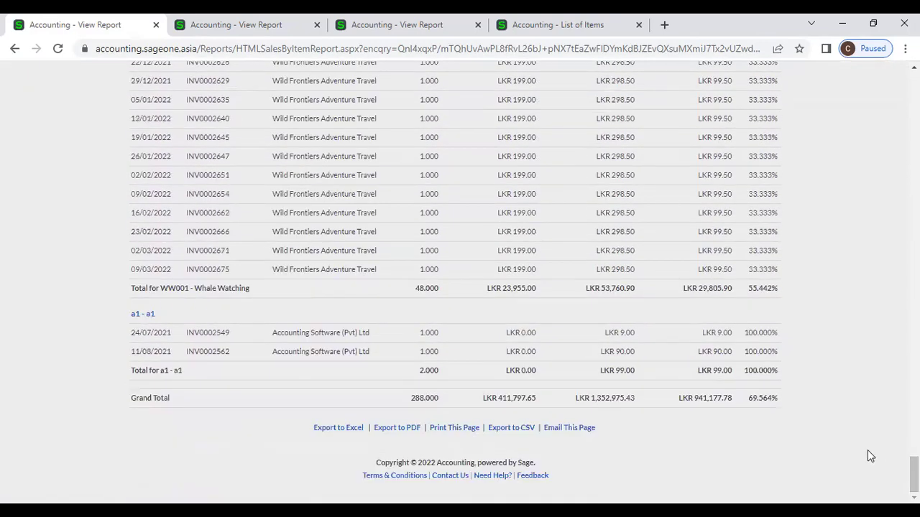
scroll(271, 316, up, 1)
scroll(271, 317, up, 4)
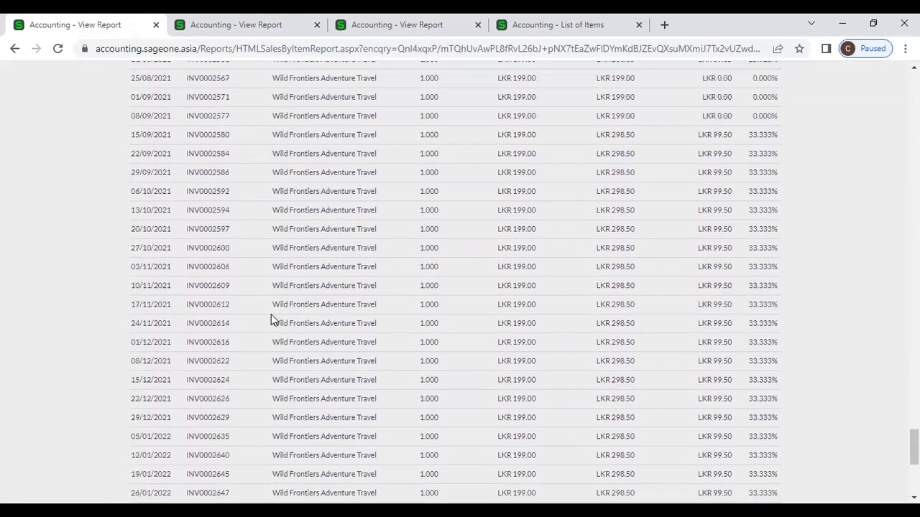
scroll(266, 331, down, 4)
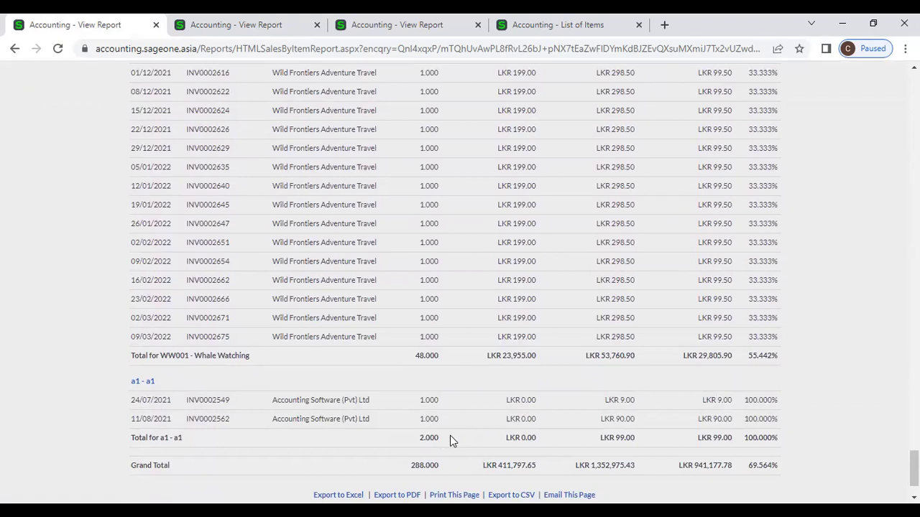
scroll(352, 435, down, 1)
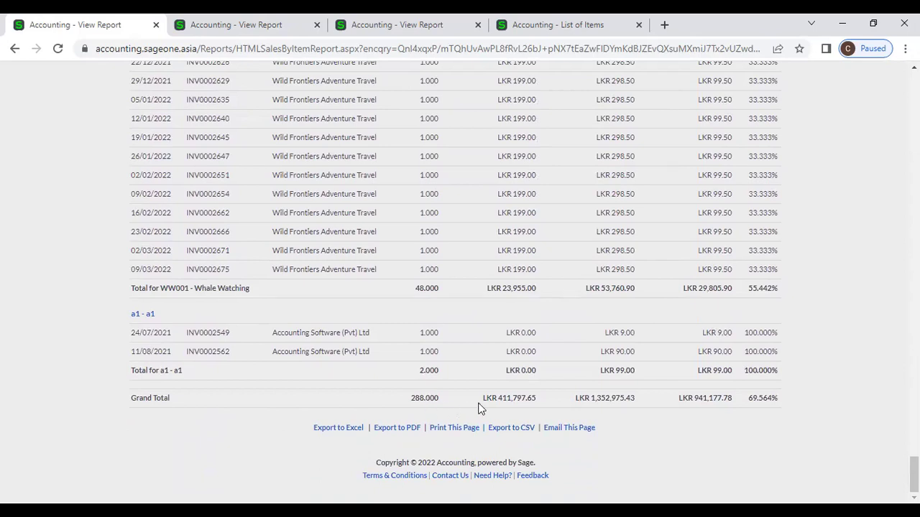
drag(914, 475, 914, 90)
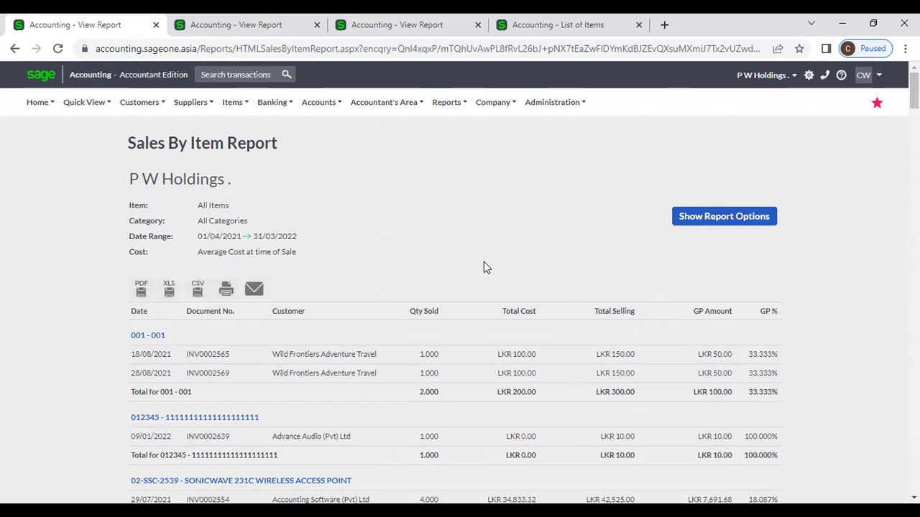
- Open the Purchases by Item report options and set the date range to Yearly for the current year
mouse_move(232, 105)
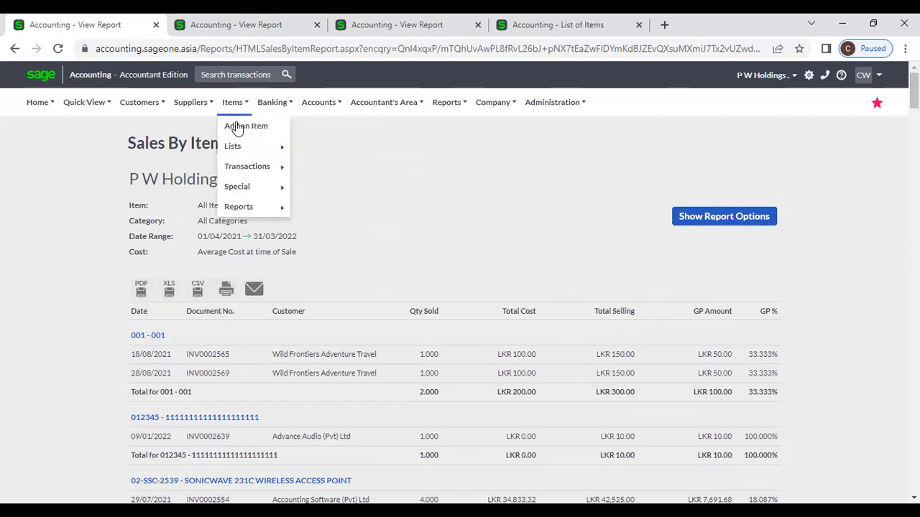
mouse_move(258, 206)
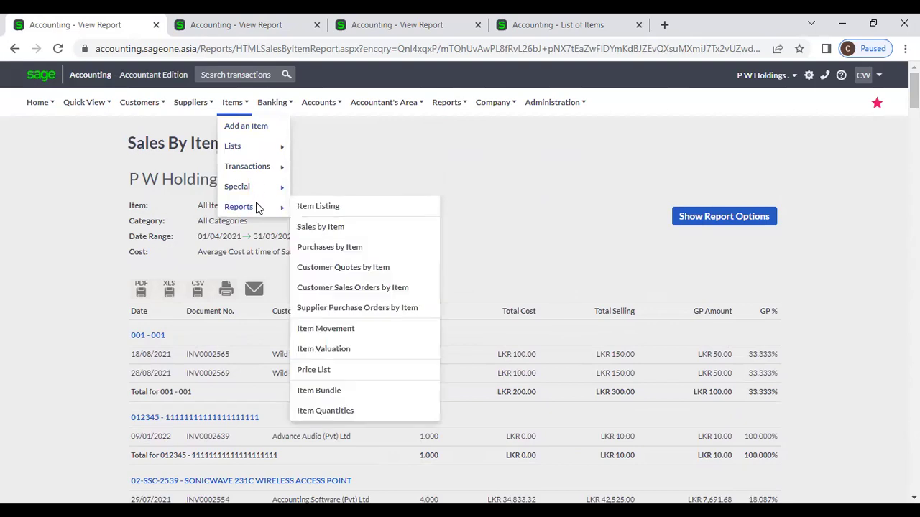
click(373, 248)
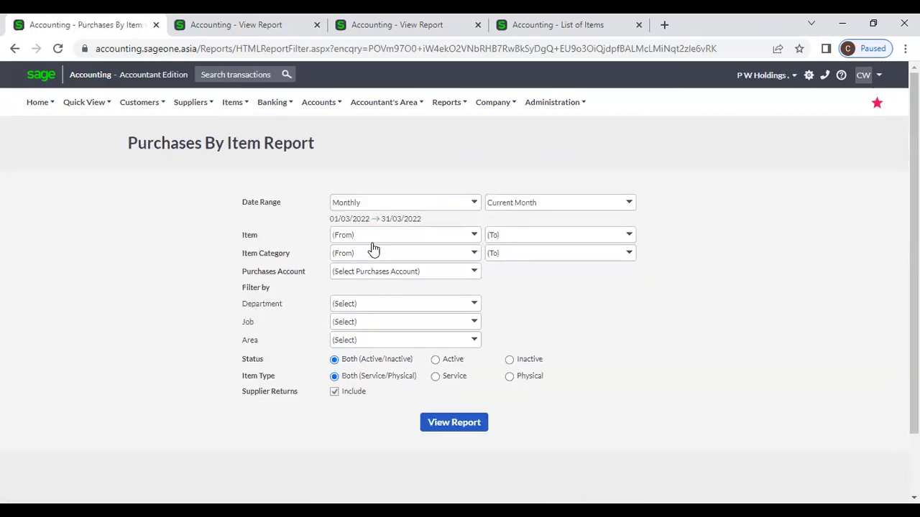
click(479, 204)
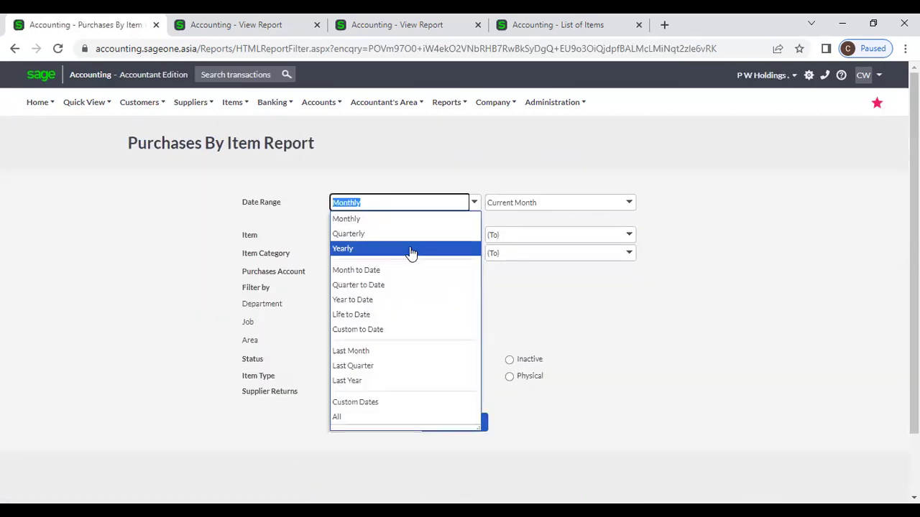
click(410, 250)
- Examine the available Item, Item Category, Purchases Account and Department filter choices without selecting any
click(474, 235)
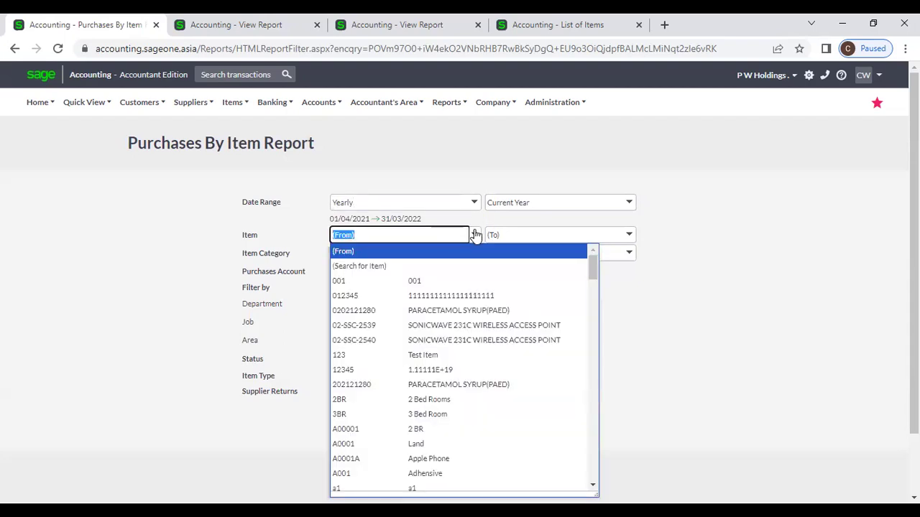
click(475, 235)
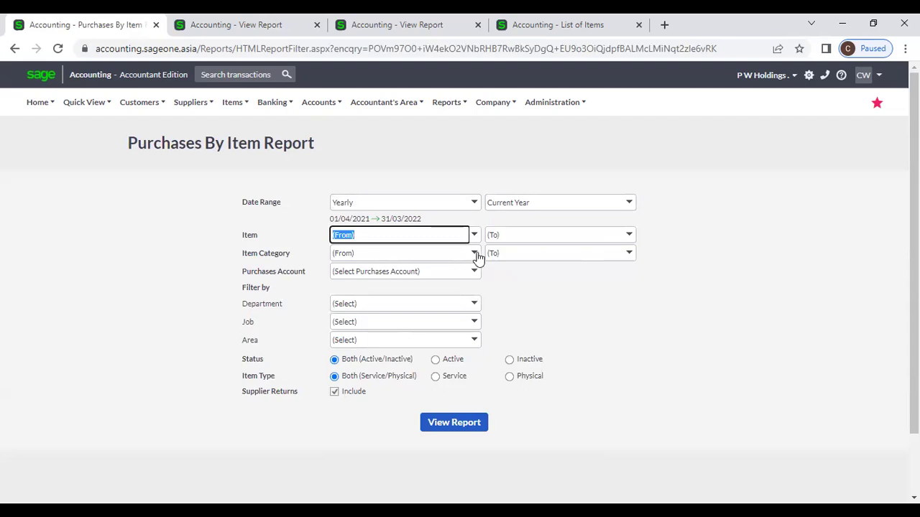
click(474, 252)
click(521, 297)
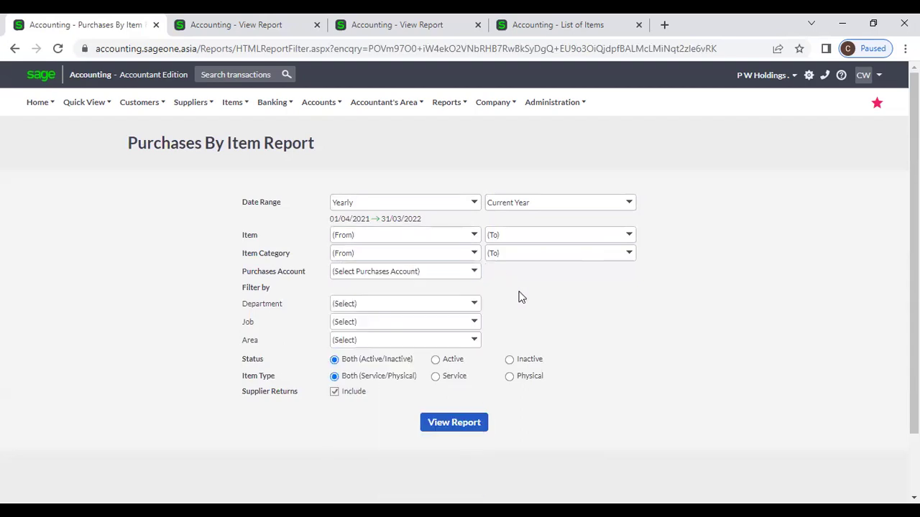
click(473, 275)
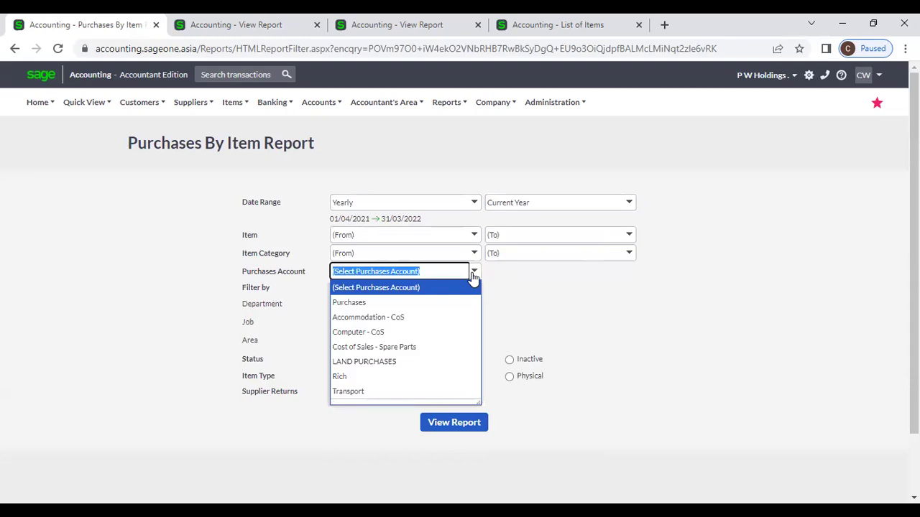
click(536, 285)
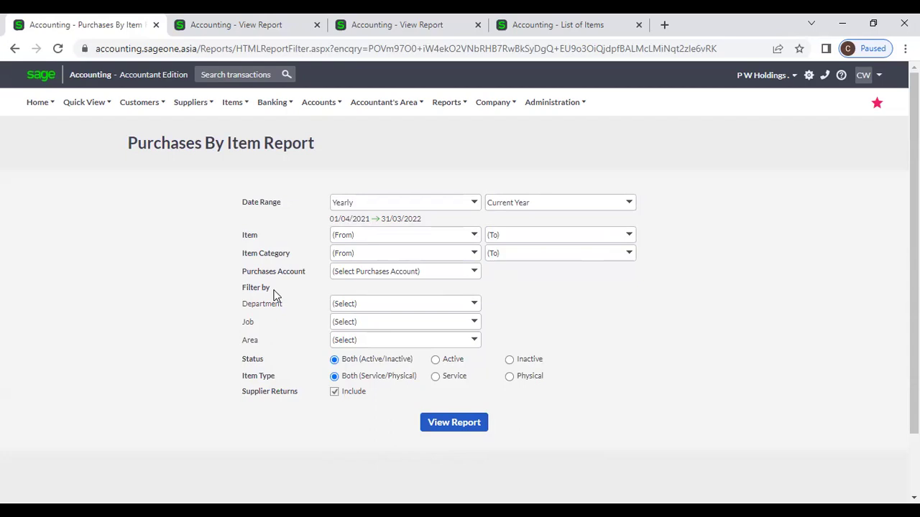
click(475, 305)
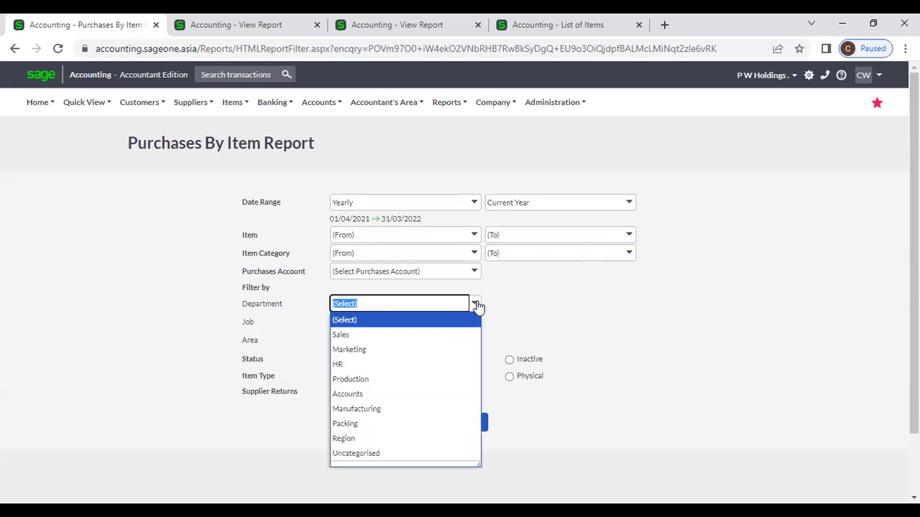
click(525, 306)
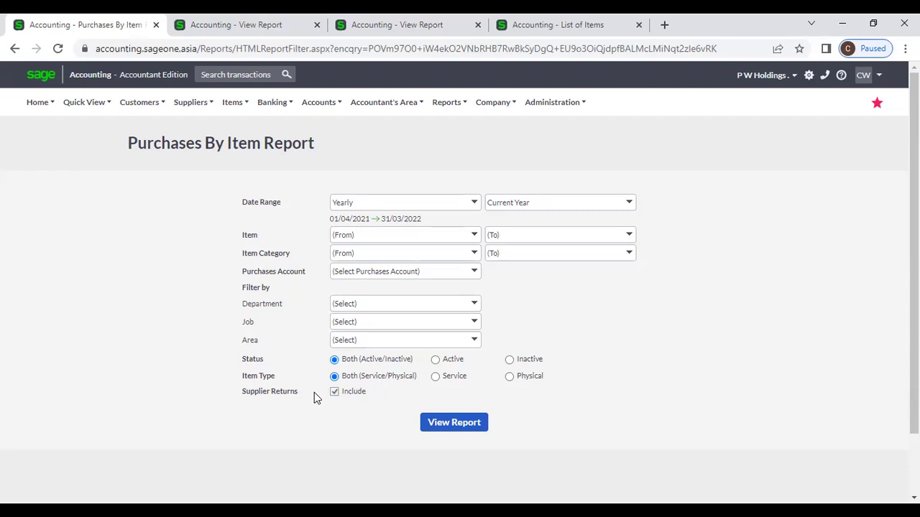
- Run the Purchases by Item report with supplier returns included and review its purchase lines and grand total
click(442, 425)
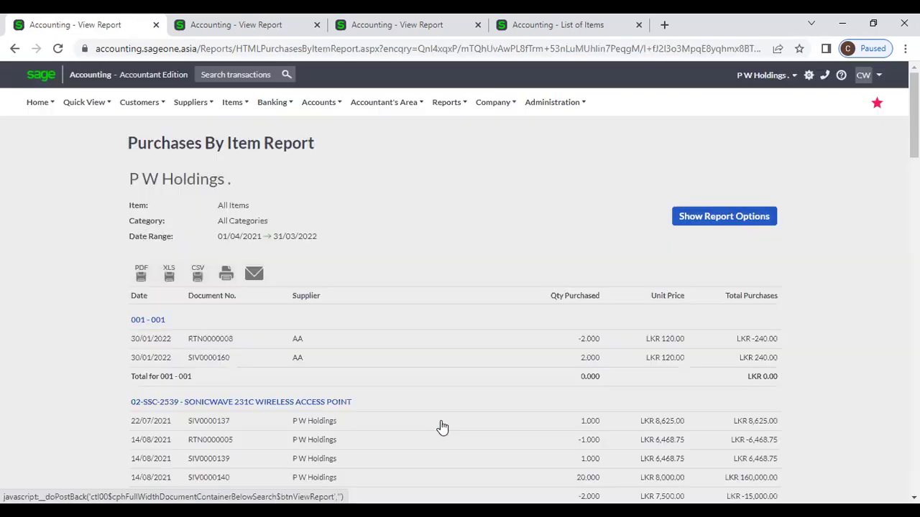
scroll(440, 430, down, 1)
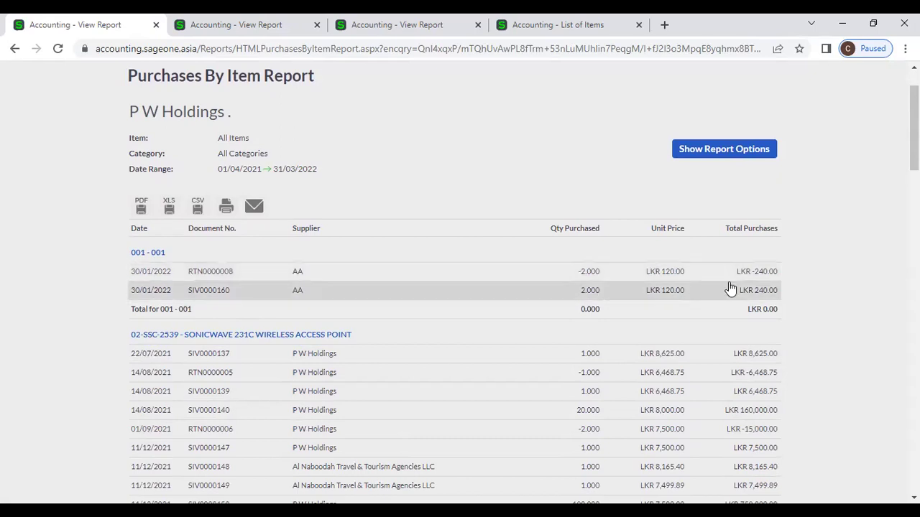
scroll(586, 300, down, 1)
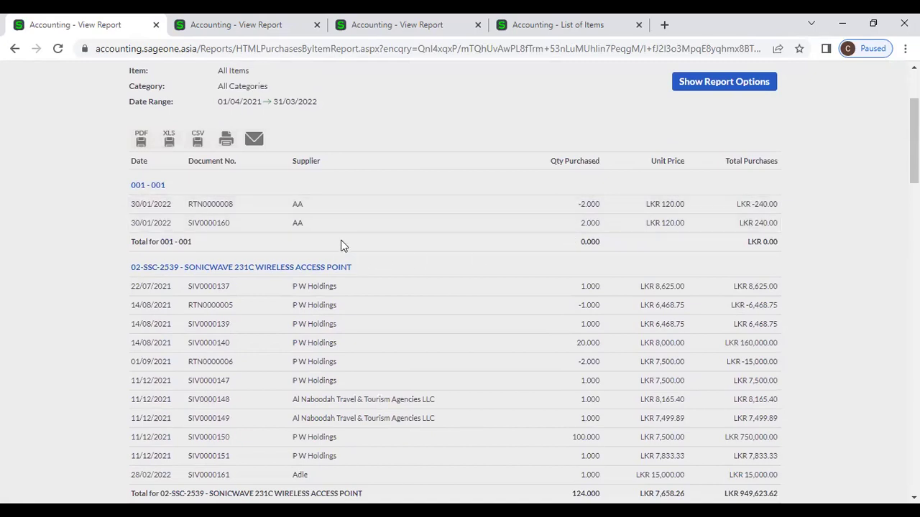
scroll(341, 245, up, 1)
drag(914, 129, 913, 467)
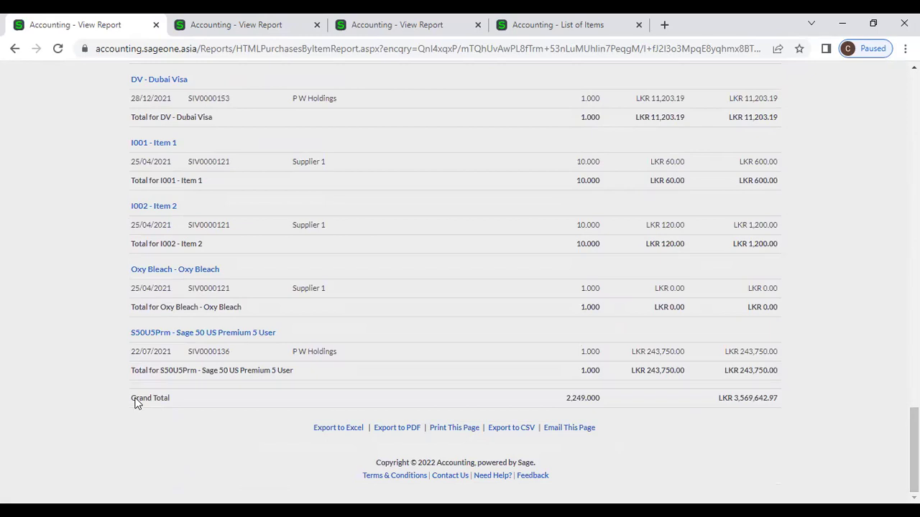
scroll(137, 403, up, 5)
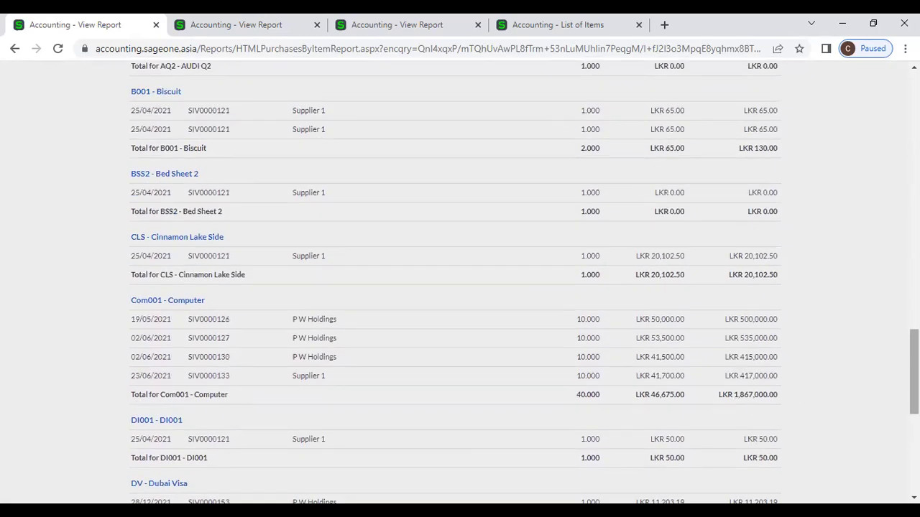
scroll(760, 331, up, 15)
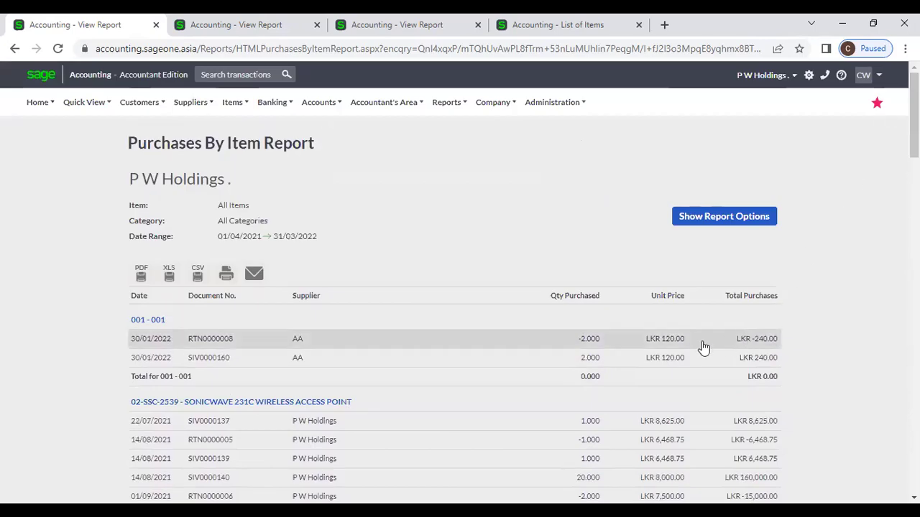
- View the source supplier return document listed under item 001, then go back to the purchases report
click(656, 342)
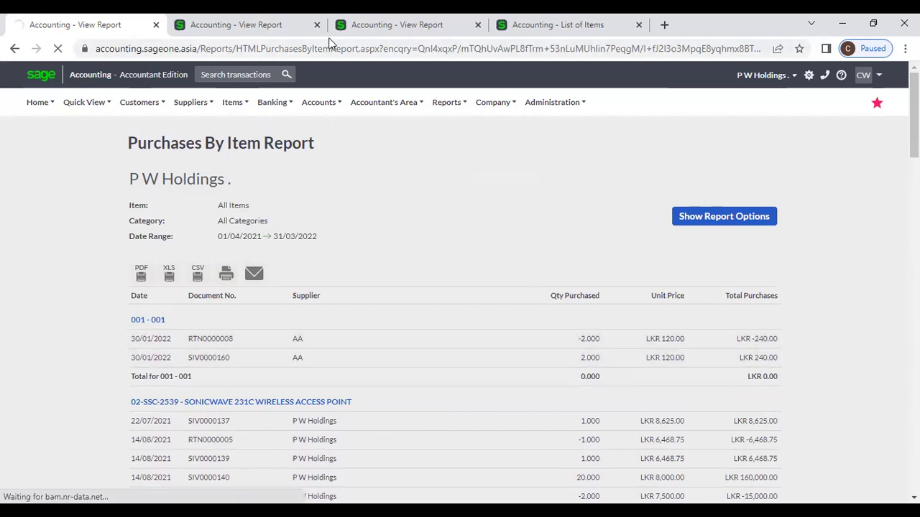
click(324, 107)
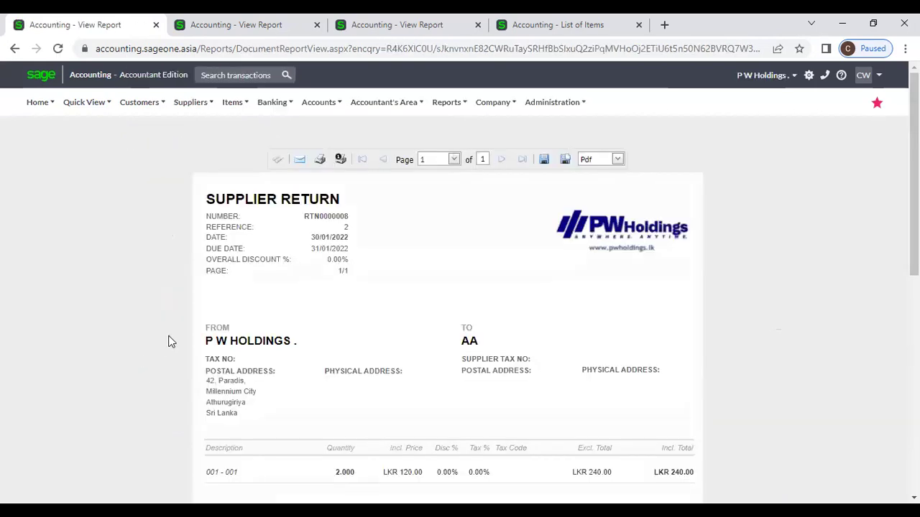
scroll(271, 308, down, 4)
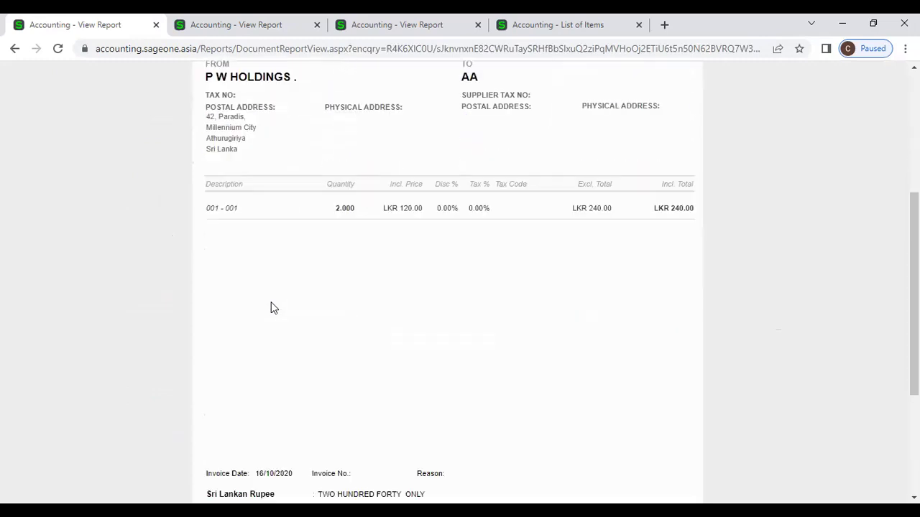
scroll(271, 308, down, 3)
click(15, 48)
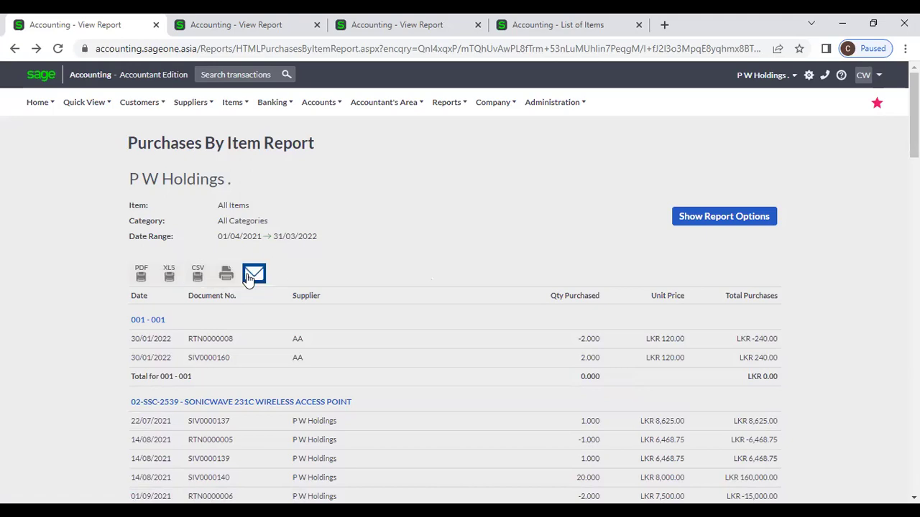
- Close the two spare report tabs and open the Customer Quotes by Item report options
click(316, 25)
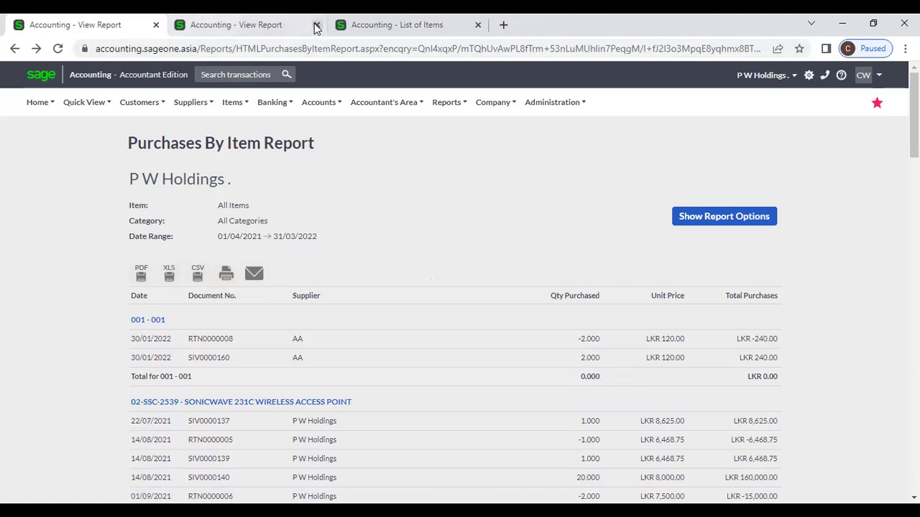
click(316, 24)
mouse_move(237, 102)
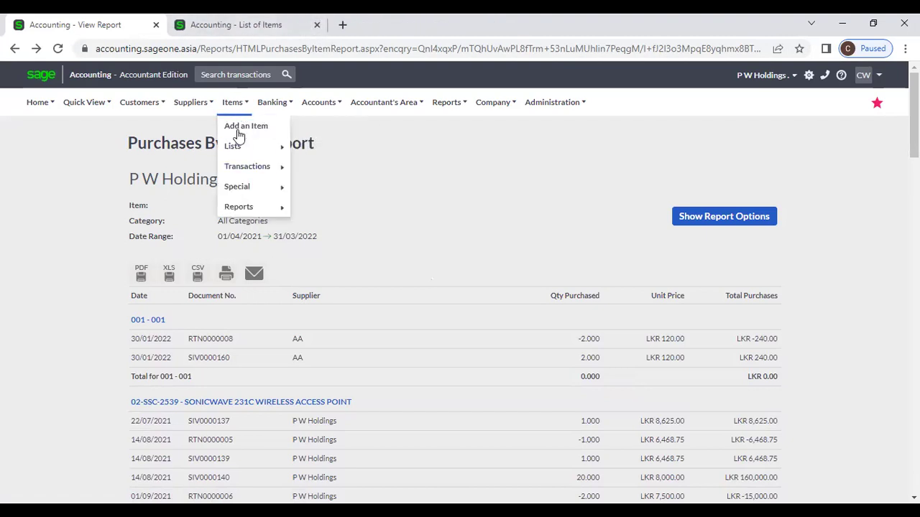
mouse_move(249, 207)
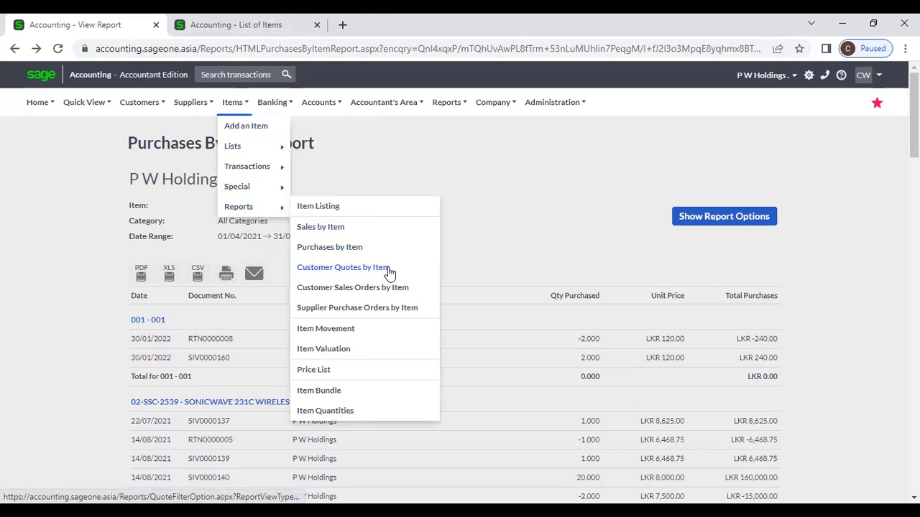
click(343, 267)
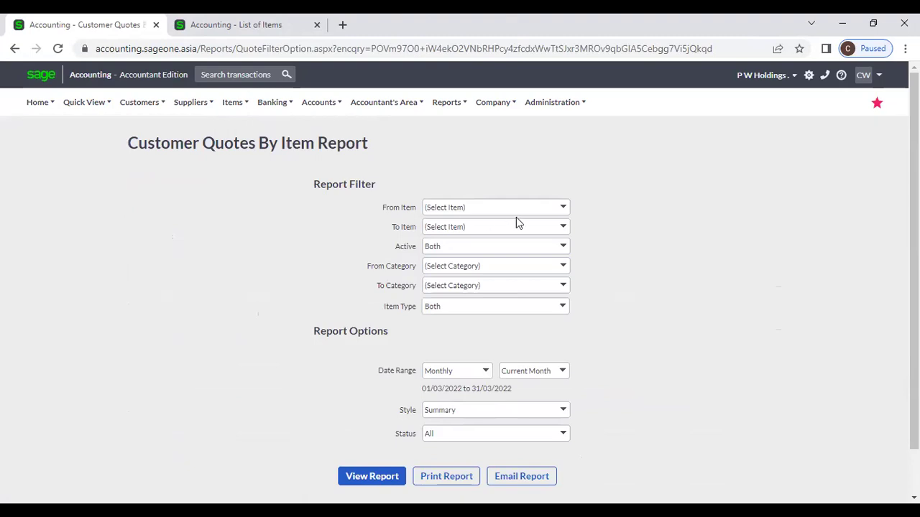
- Examine the From Item, Active, From Category and Item Type filter choices of the customer quotes report without changing them
click(566, 209)
click(580, 190)
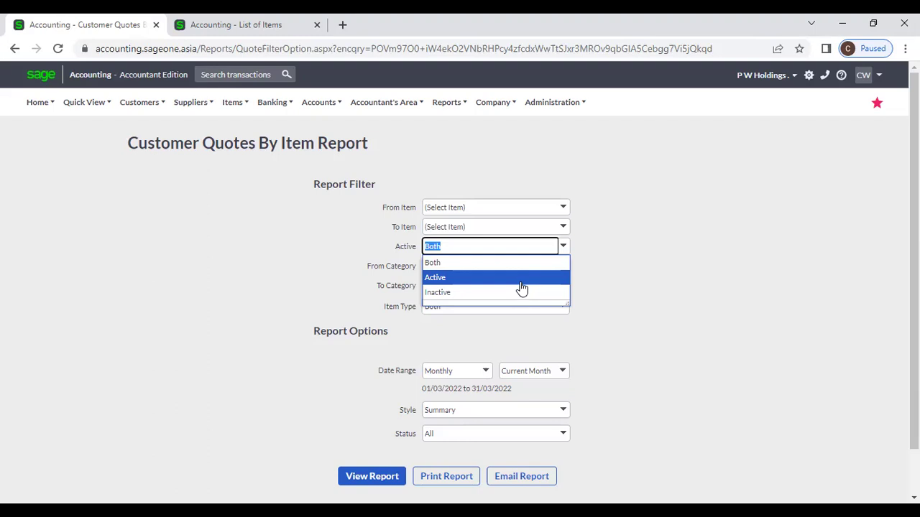
click(625, 265)
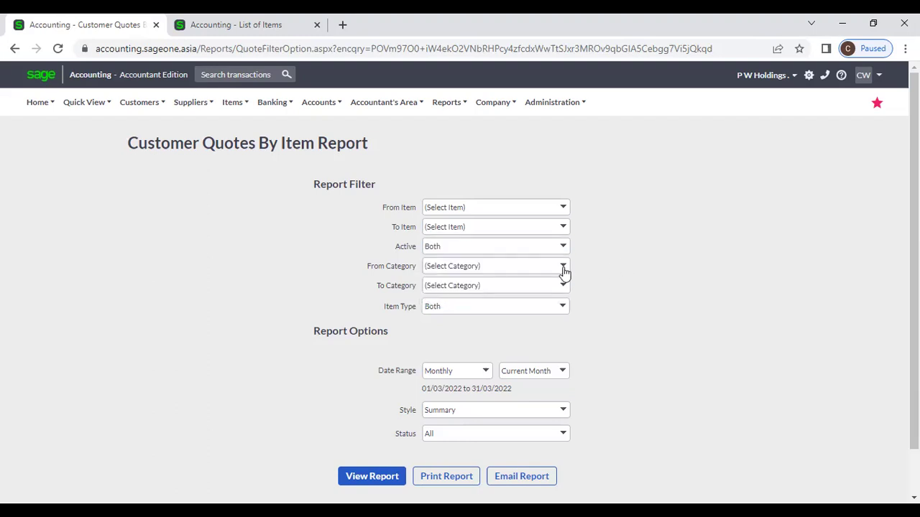
click(564, 267)
click(629, 276)
click(564, 309)
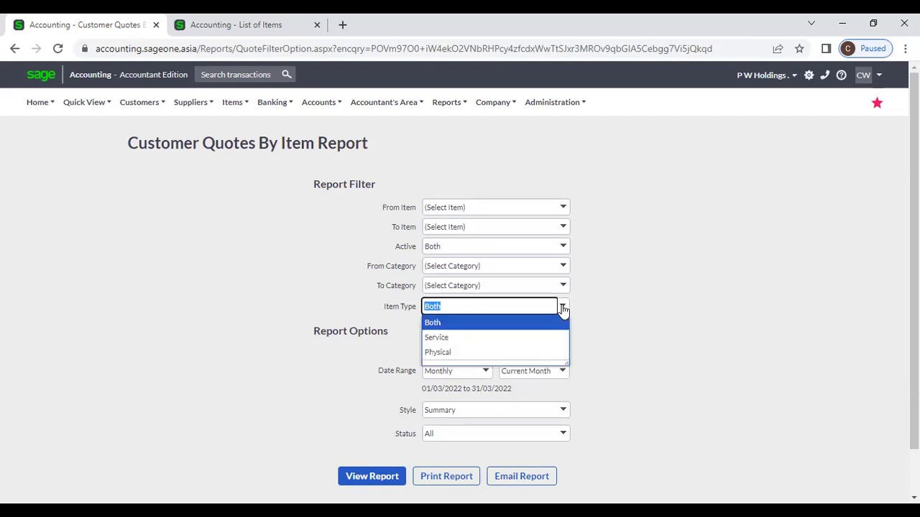
click(600, 306)
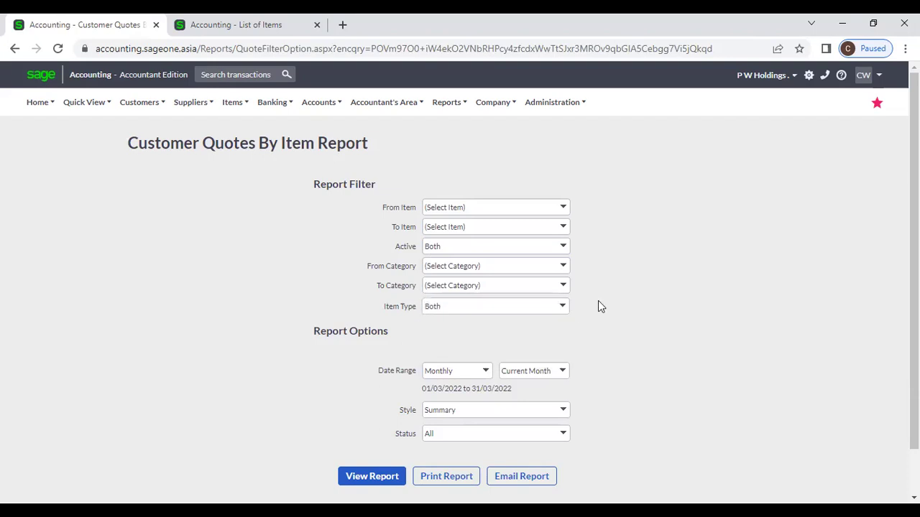
- Set the report's date range to Yearly for the current year and check the Style choices, keeping Summary
scroll(598, 300, down, 1)
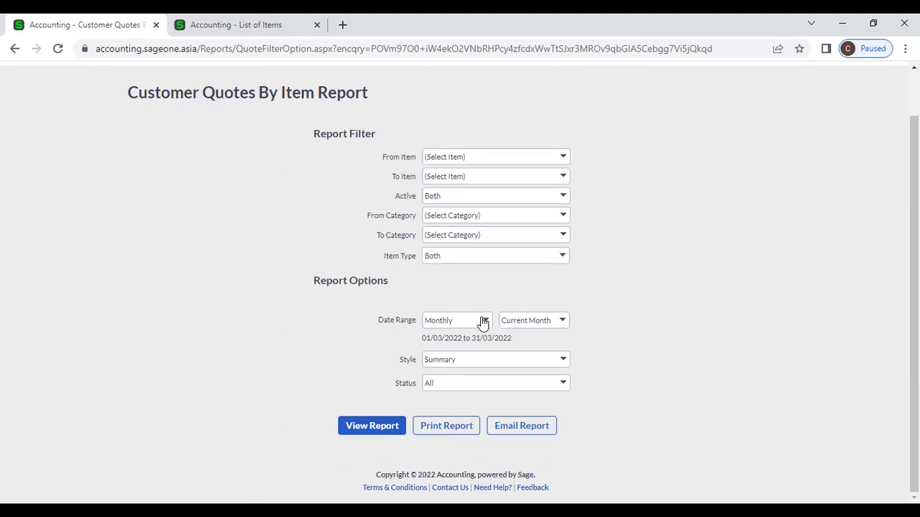
click(486, 324)
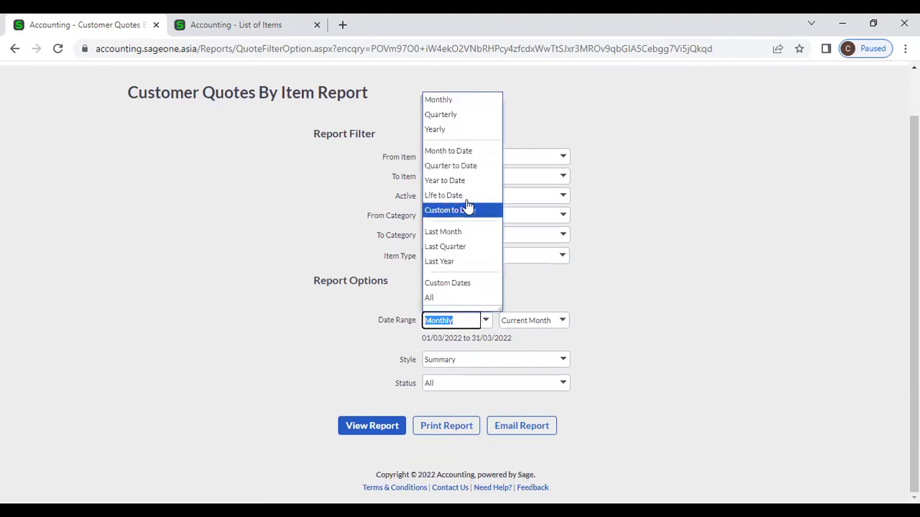
click(452, 132)
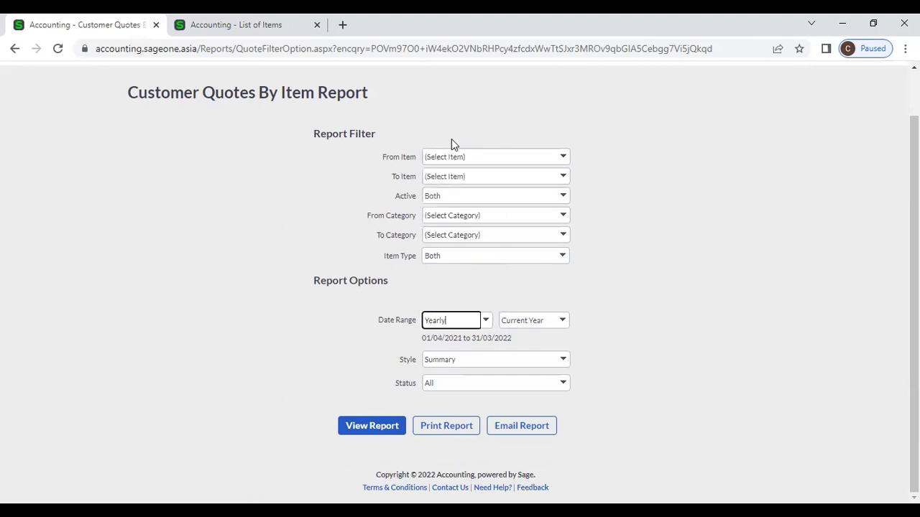
click(561, 363)
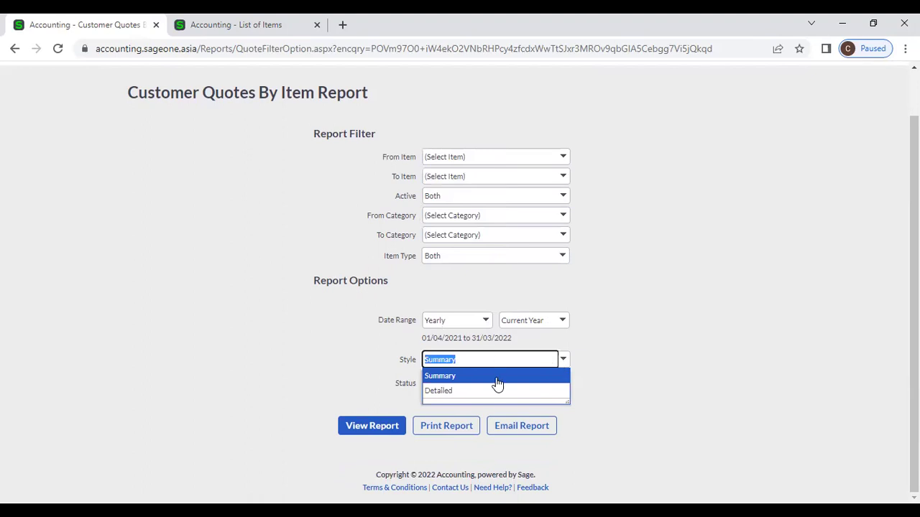
click(614, 371)
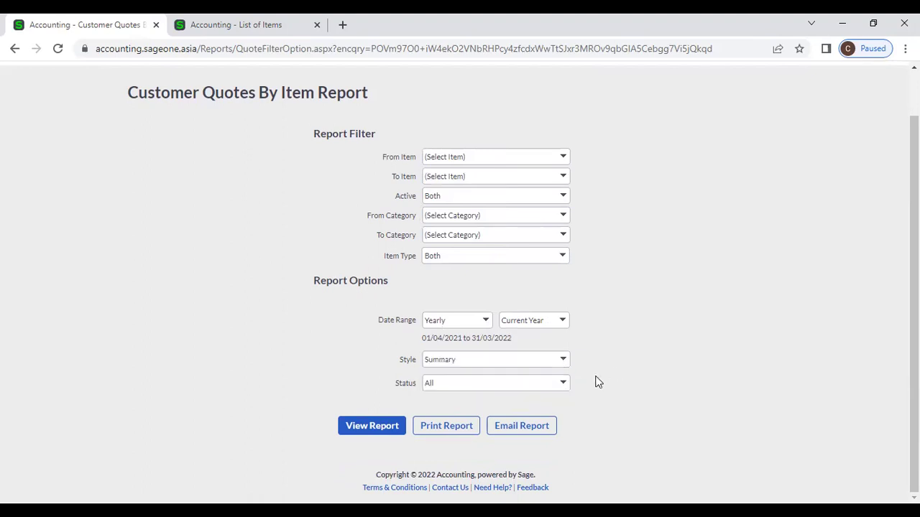
- Look through the quote Status choices, keep All, then run the summary report and review its item lines and grand total
click(565, 388)
click(565, 388)
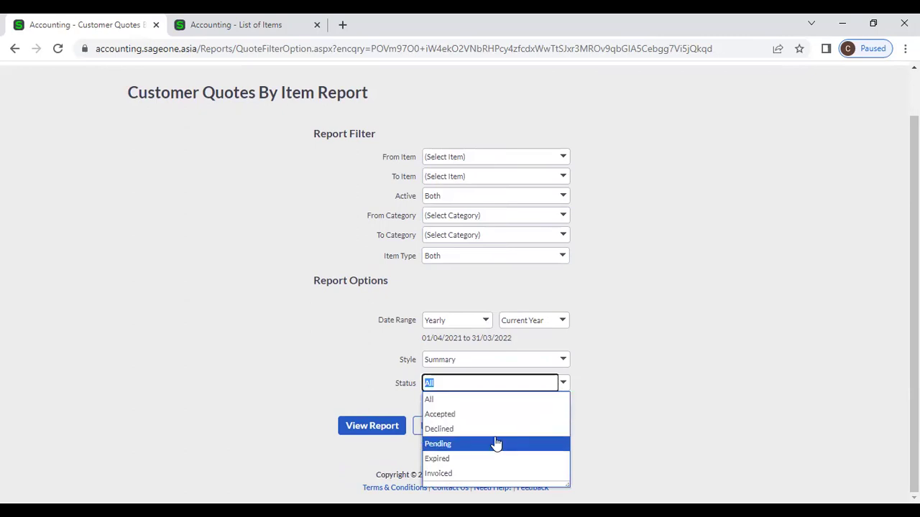
key(Down)
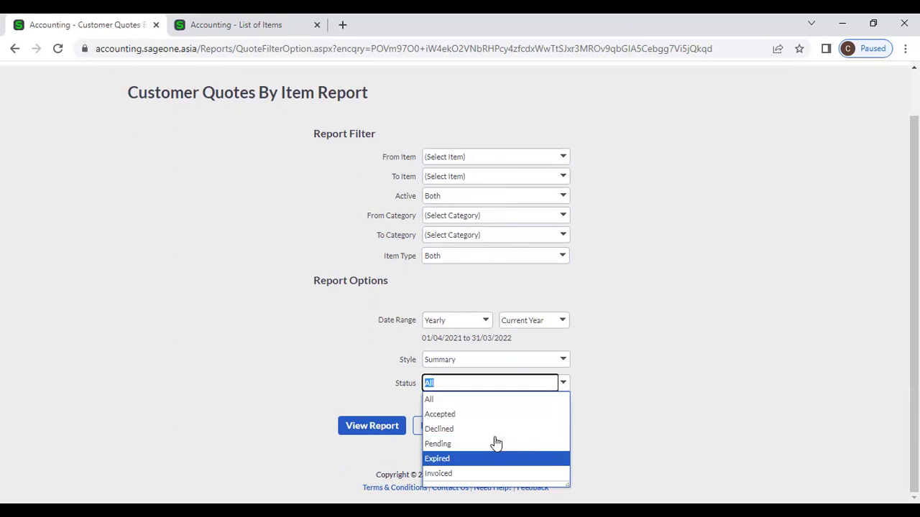
key(Down)
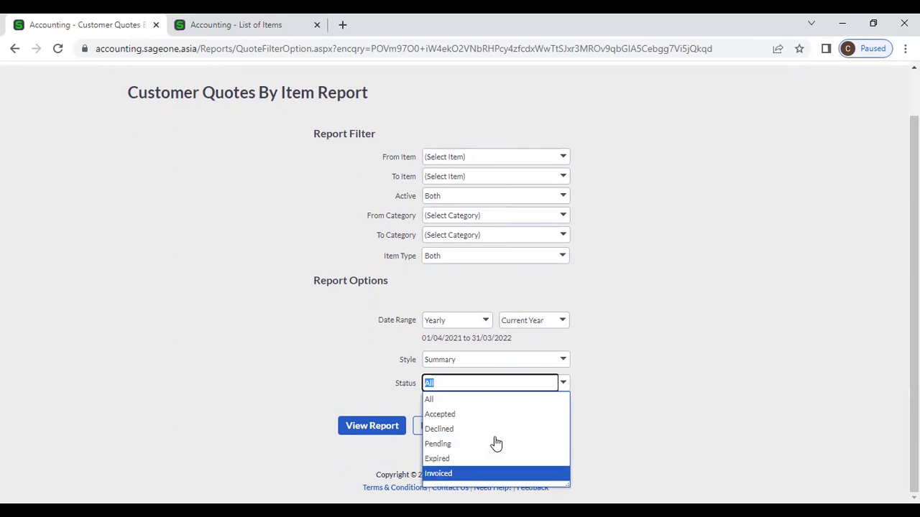
click(468, 391)
click(364, 432)
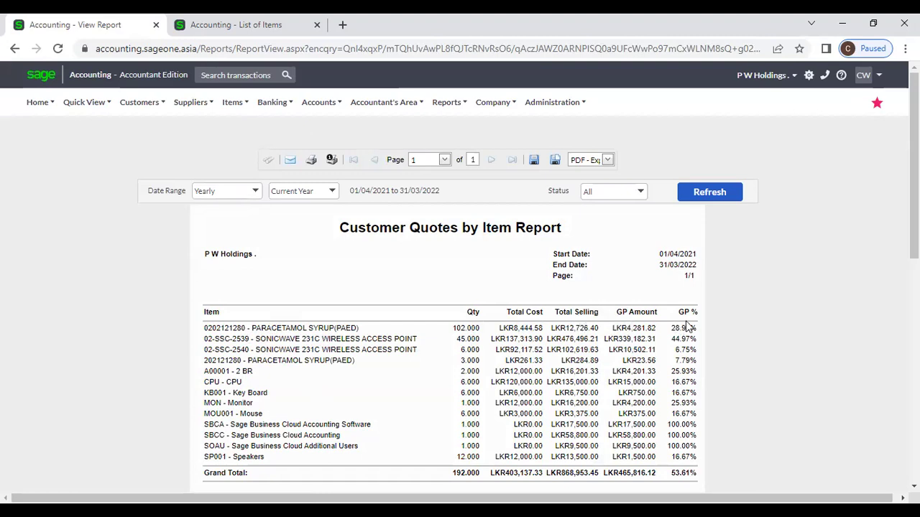
scroll(688, 325, down, 2)
scroll(679, 299, up, 2)
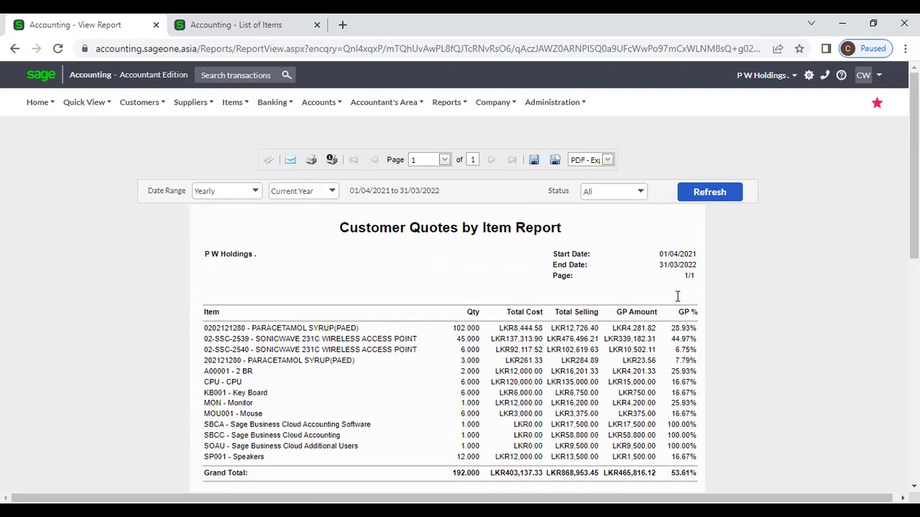
- Switch to the List of Items browser tab and open the Customer Quotes by Item report options there
right_click(113, 30)
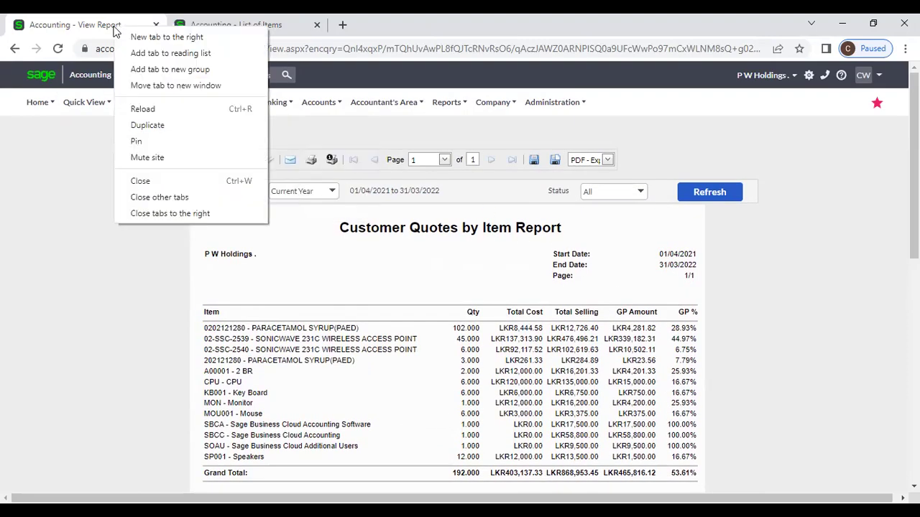
click(31, 225)
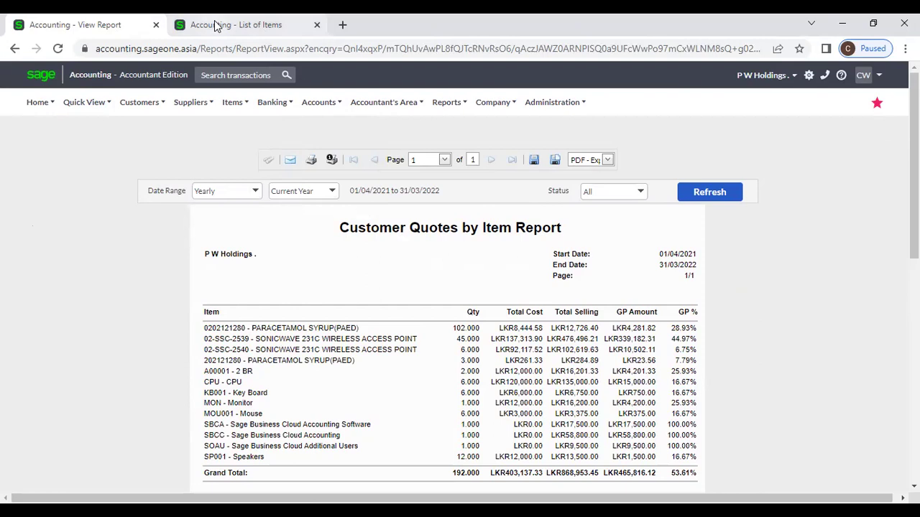
click(216, 30)
mouse_move(295, 221)
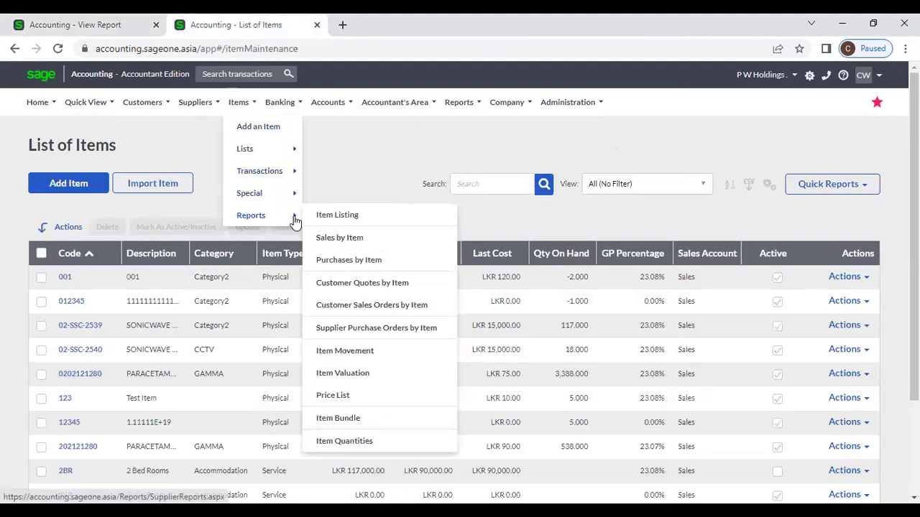
click(350, 284)
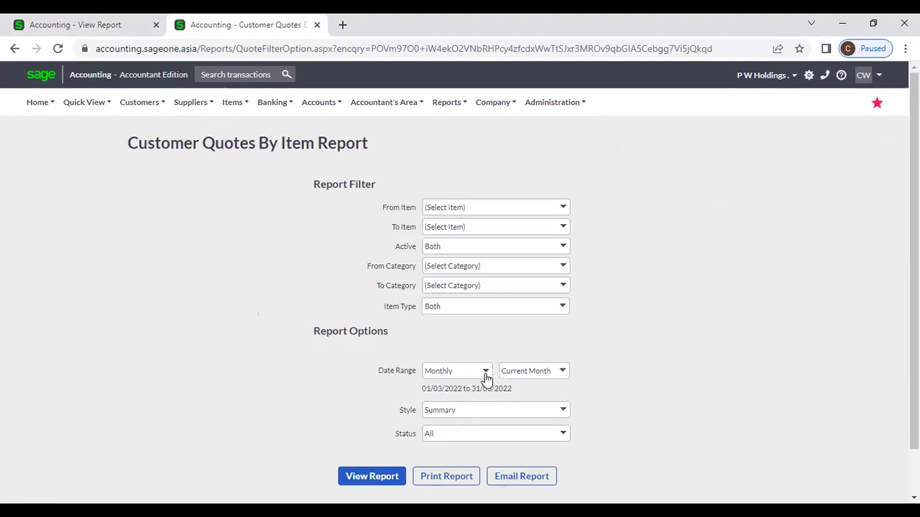
- Run the customer quotes report with a Yearly date range and Detailed style for all statuses
click(486, 372)
click(436, 181)
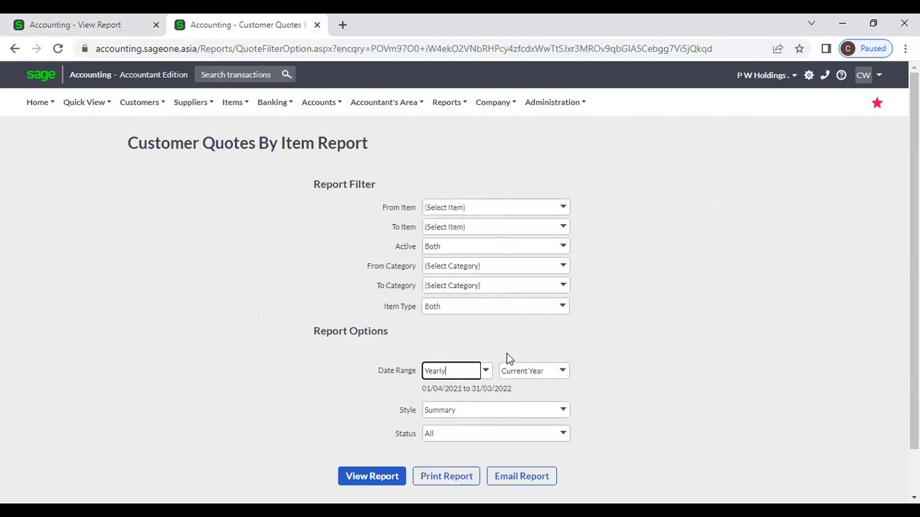
click(564, 415)
click(481, 438)
click(372, 477)
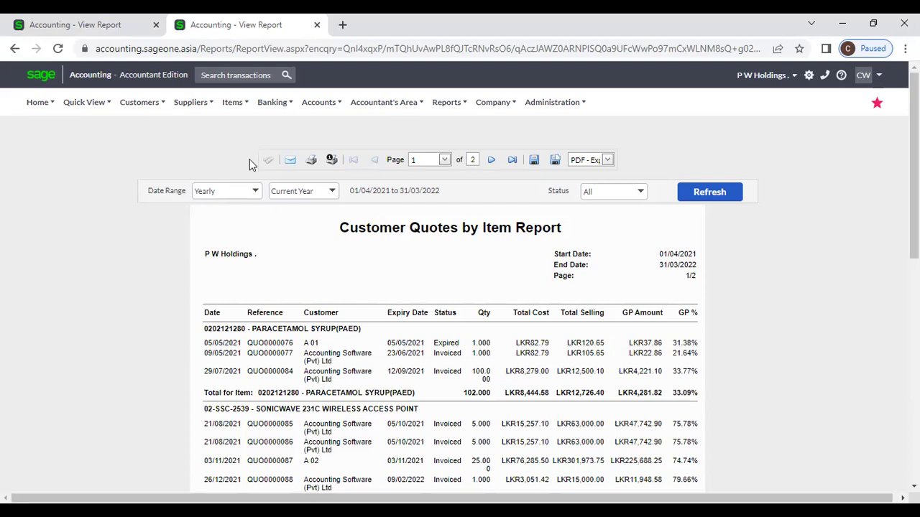
- Reopen the Customer Quotes by Item options and set the date range to All and the status to Declined
mouse_move(236, 107)
mouse_move(242, 207)
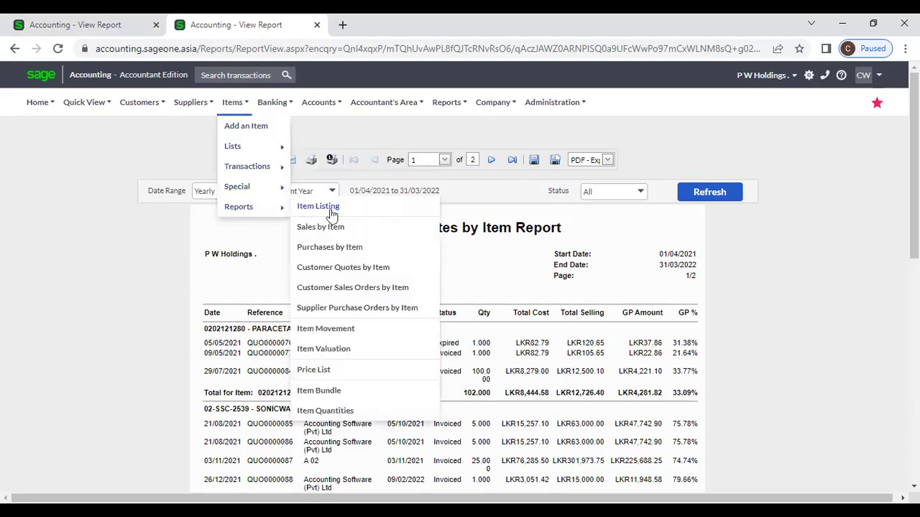
click(331, 271)
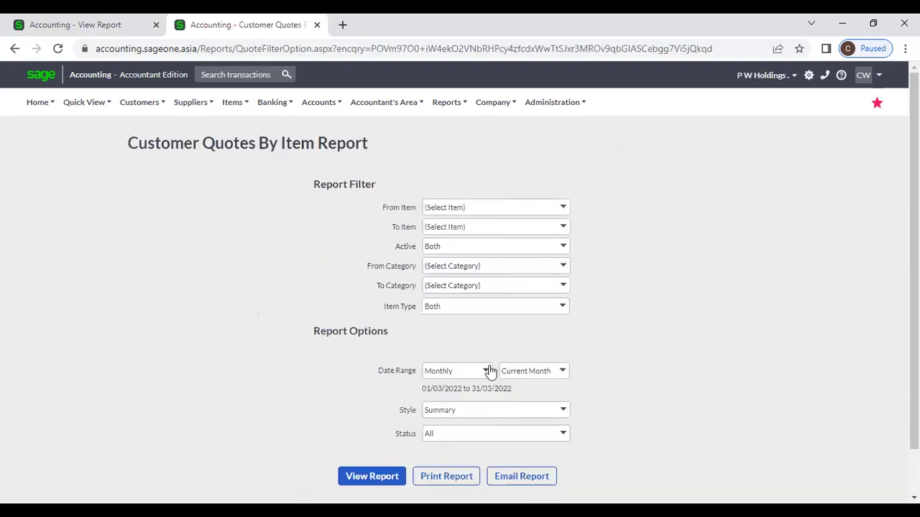
click(487, 370)
click(468, 348)
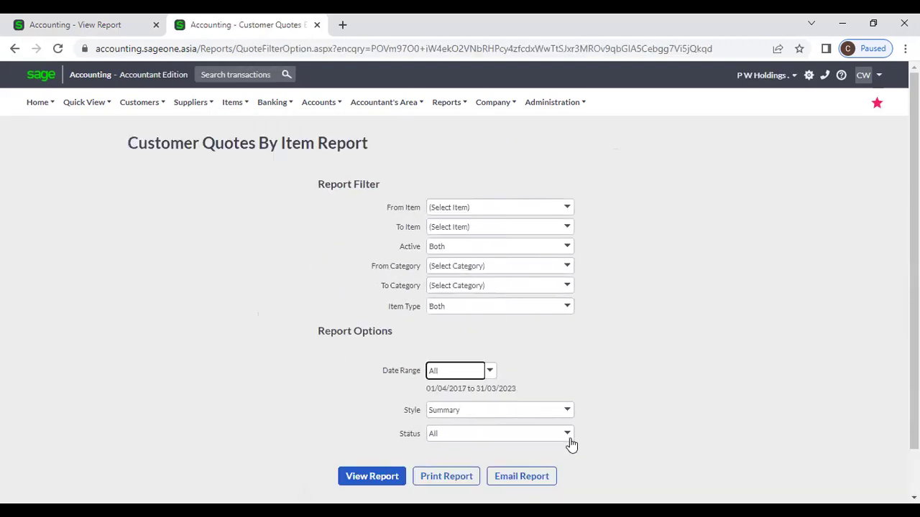
click(569, 436)
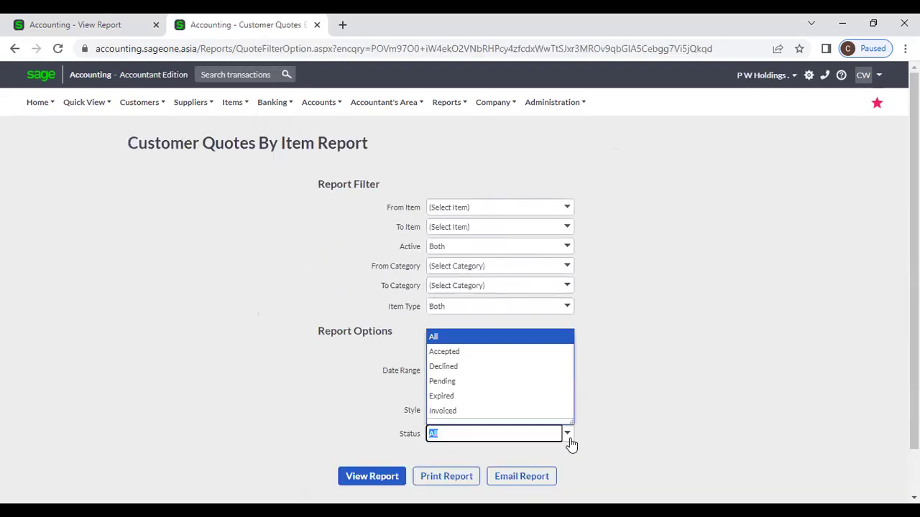
click(493, 367)
- Set the style to Detailed, run the report for declined quotes across all dates and review its quote lines
click(573, 415)
click(482, 439)
click(371, 476)
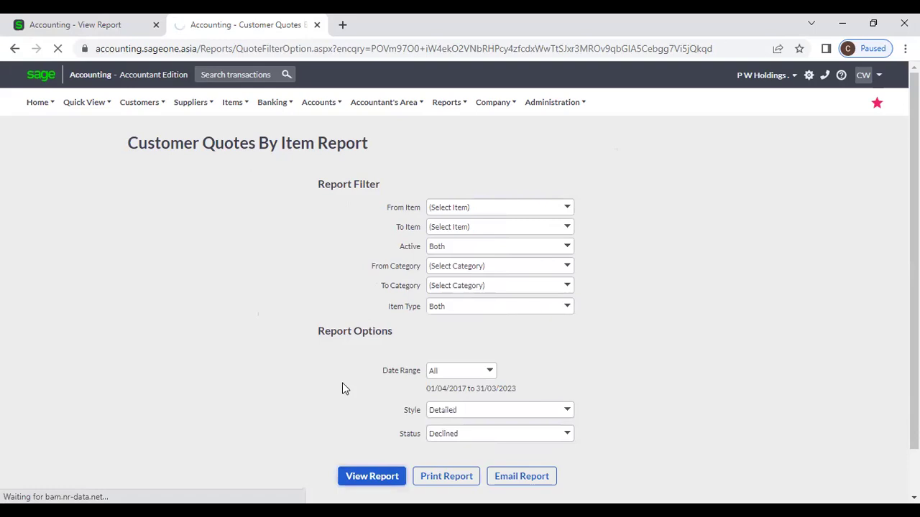
scroll(341, 369, down, 2)
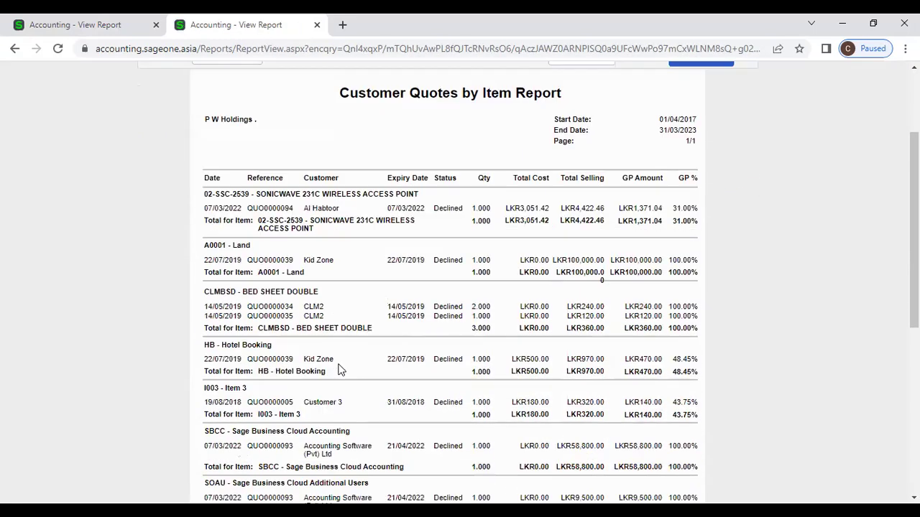
scroll(341, 369, up, 2)
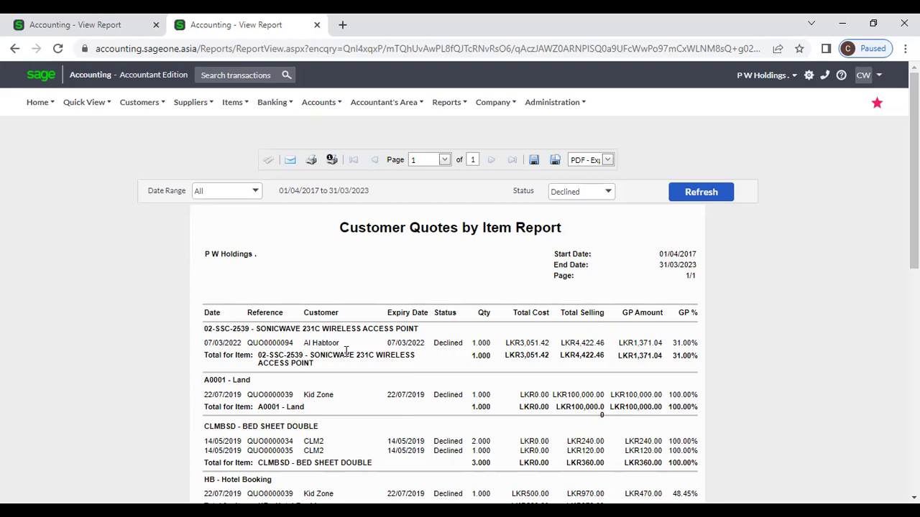
- Return to the Customer Quotes by Item report options and restrict the status to Declined, keeping the monthly date range
mouse_move(230, 102)
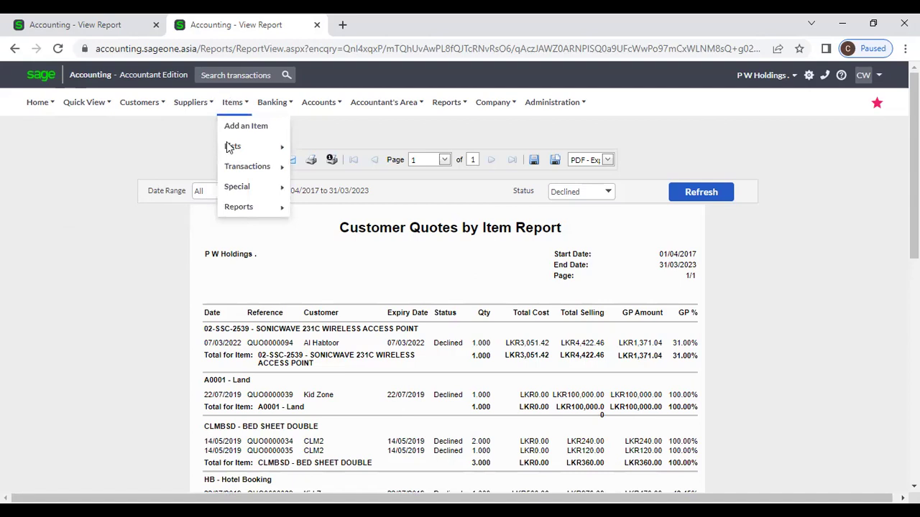
mouse_move(235, 204)
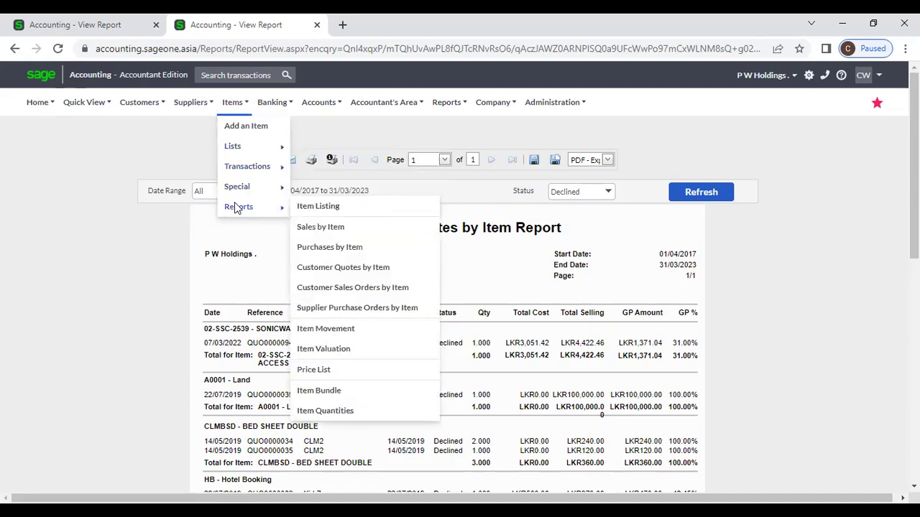
click(343, 268)
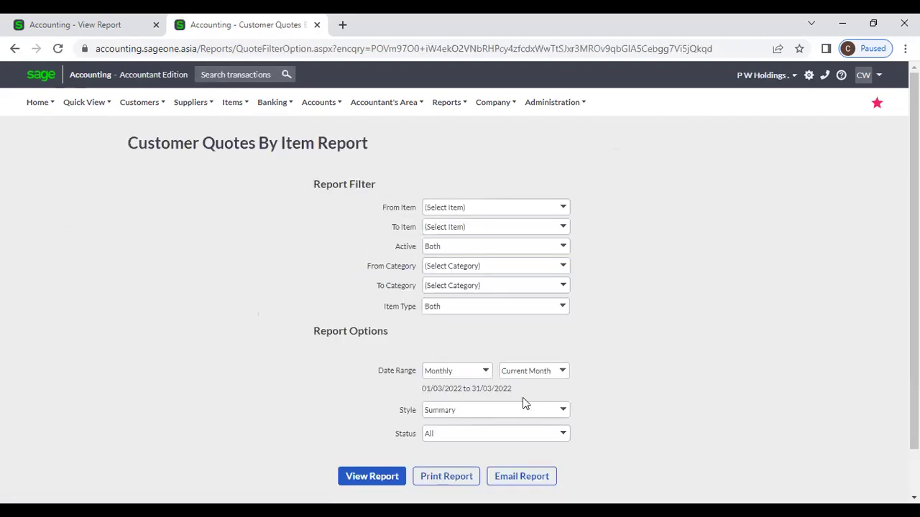
click(565, 434)
click(468, 370)
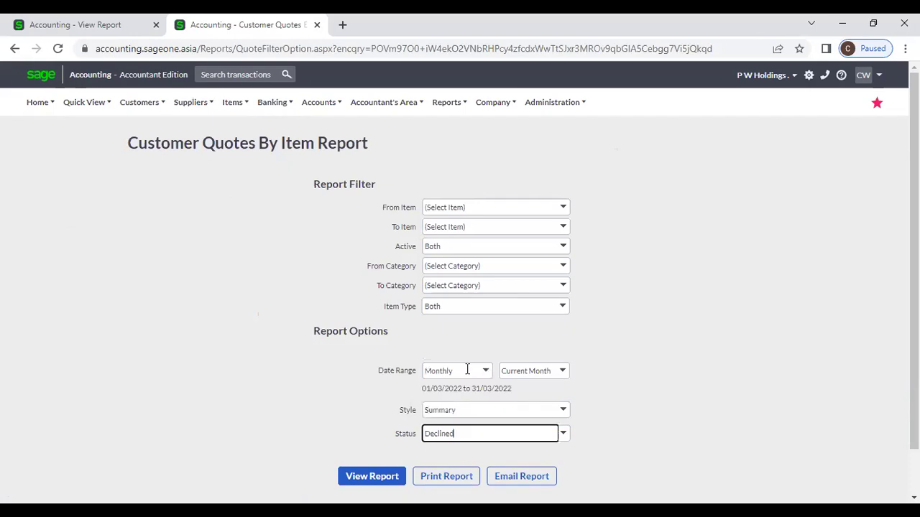
- Set the style to Detailed, run the declined quotes report for the current month and review it down to the grand total
click(562, 410)
click(483, 441)
key(Tab)
key(Tab)
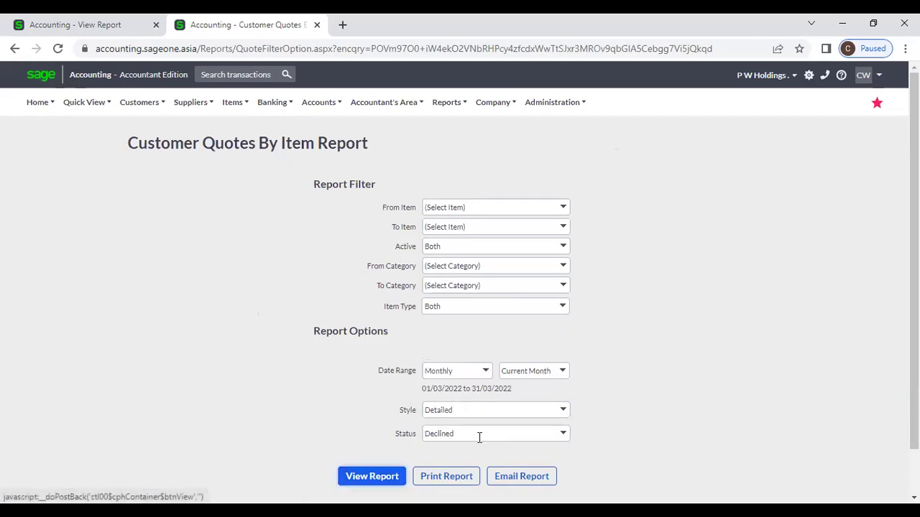
key(Return)
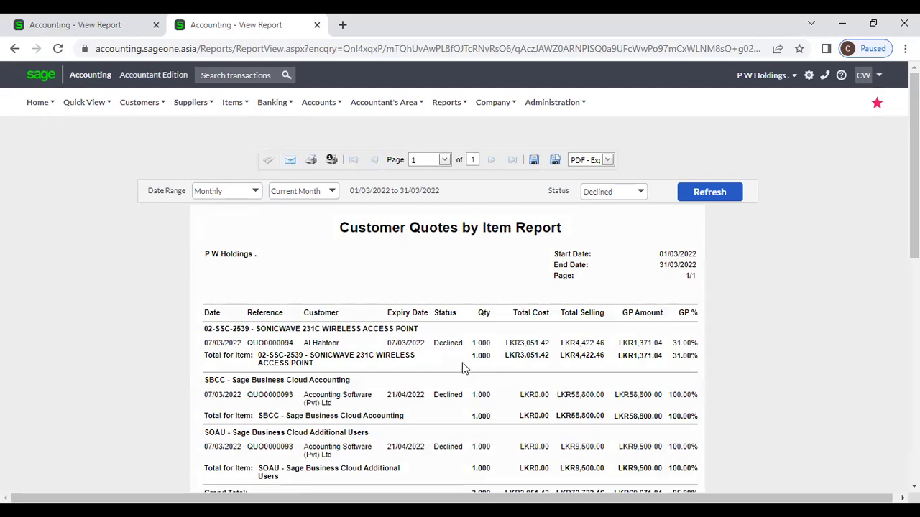
scroll(464, 368, down, 2)
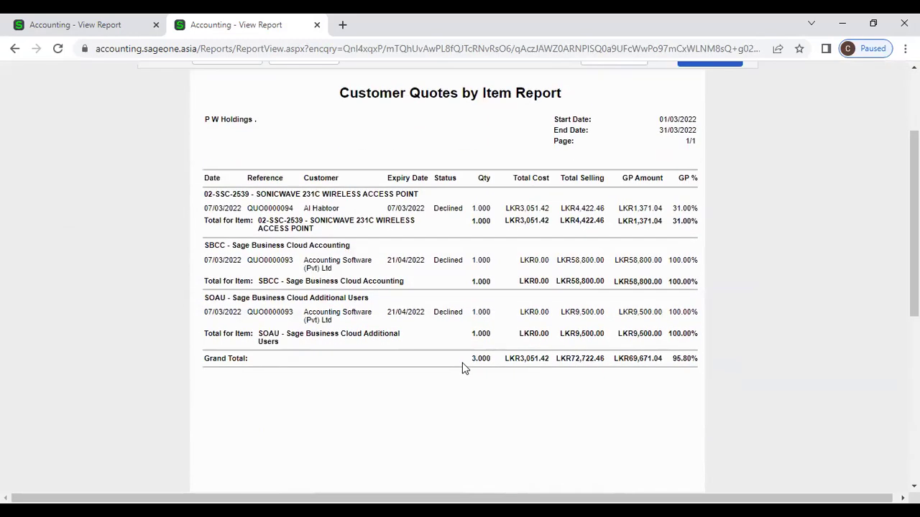
scroll(464, 368, up, 2)
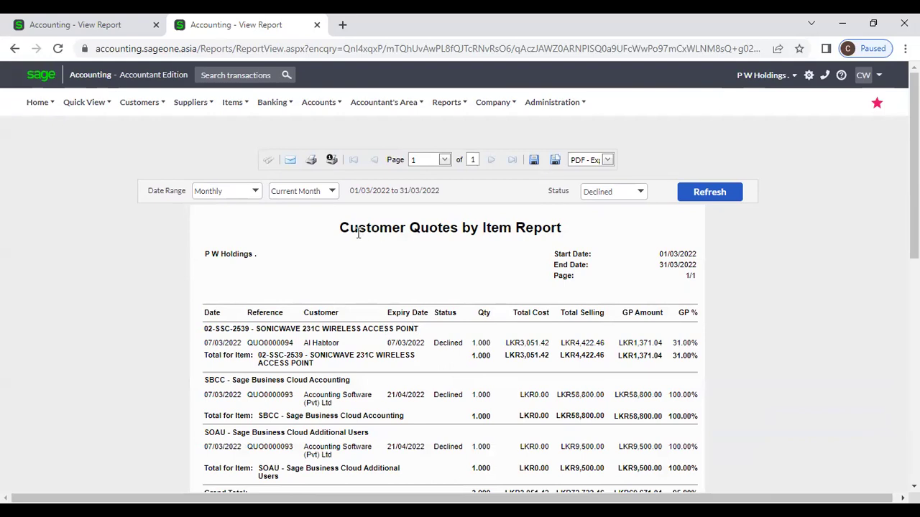
click(124, 107)
mouse_move(170, 195)
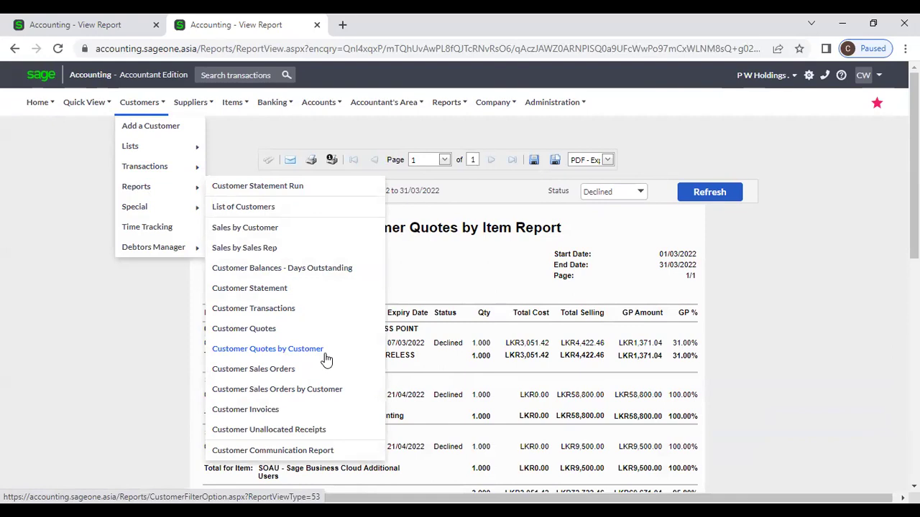
click(93, 24)
mouse_move(138, 102)
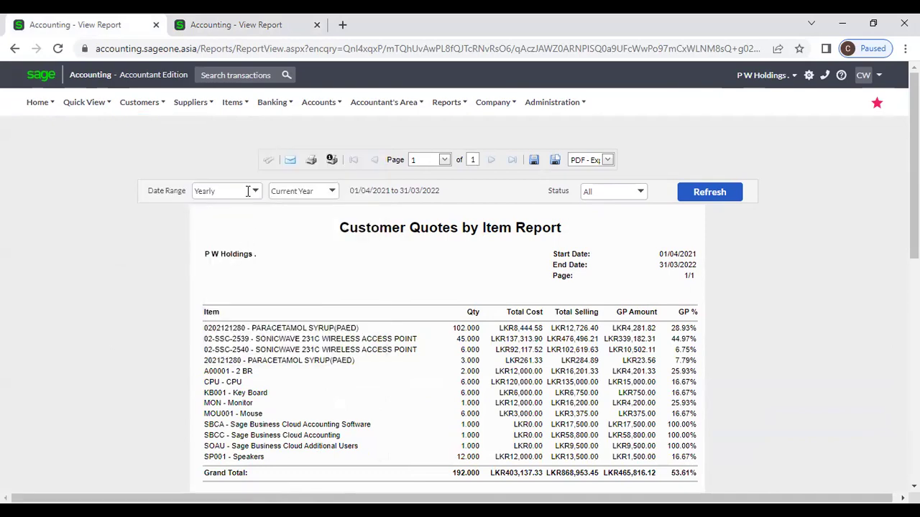
click(220, 32)
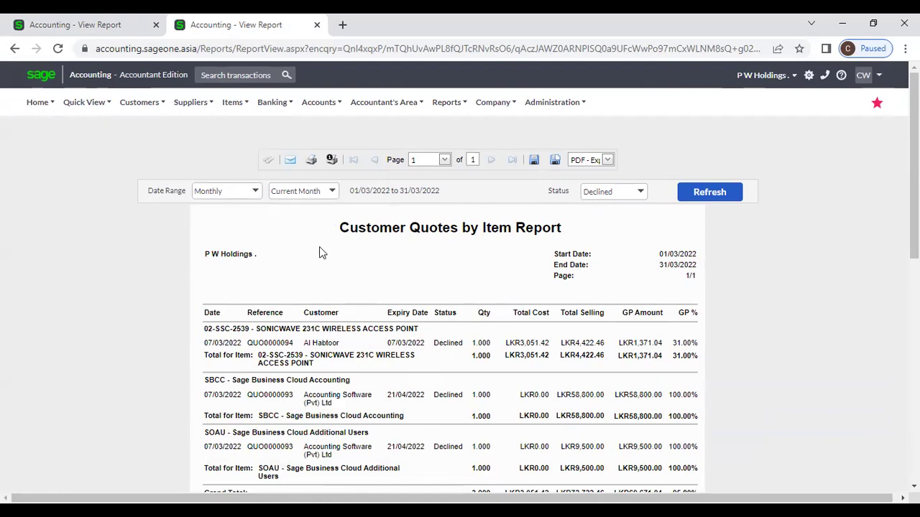
- Open the Customer Sales Orders by Item report options and set the date range to All
click(230, 106)
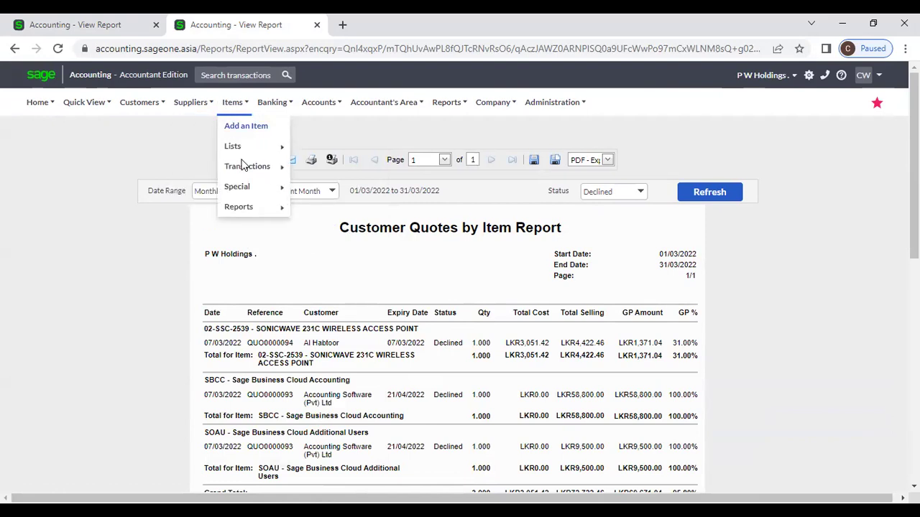
mouse_move(240, 206)
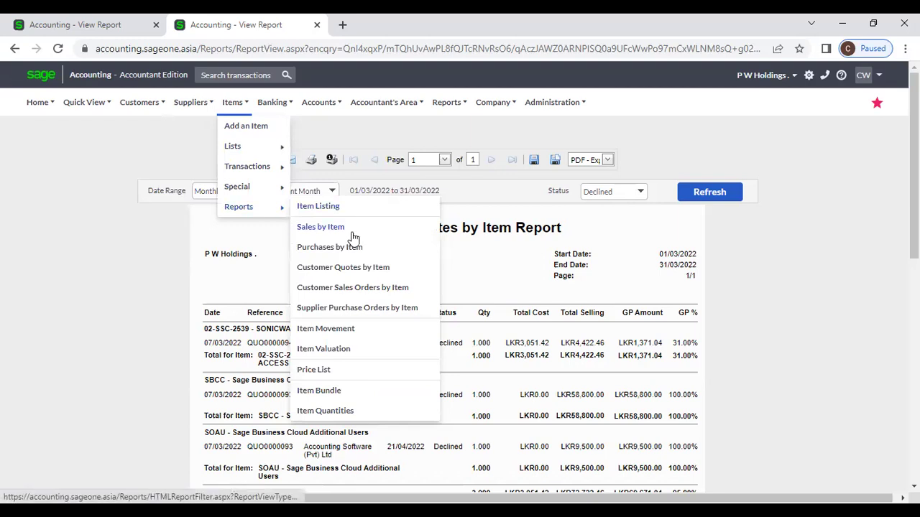
click(354, 291)
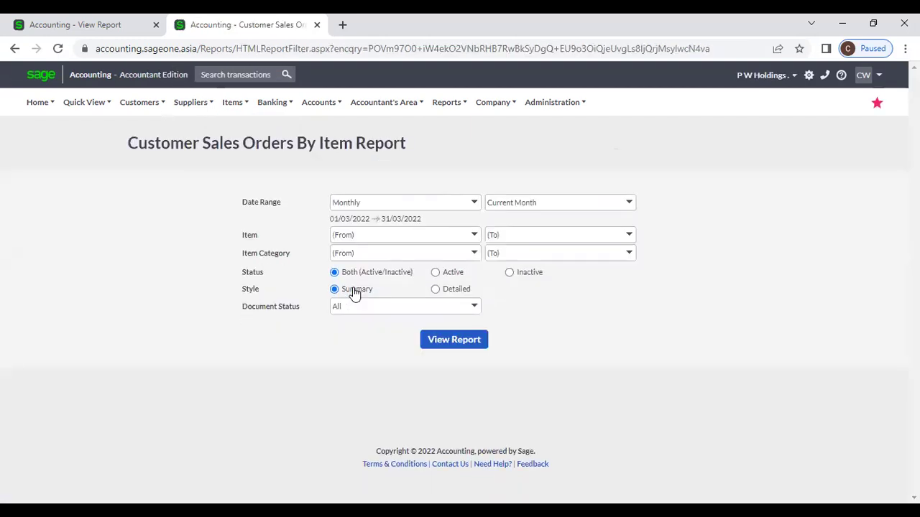
click(474, 202)
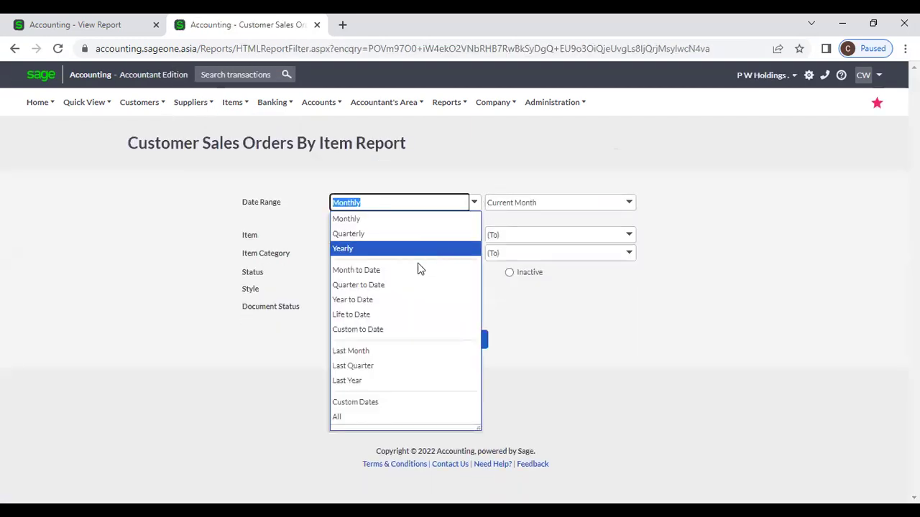
click(353, 418)
click(470, 237)
click(513, 209)
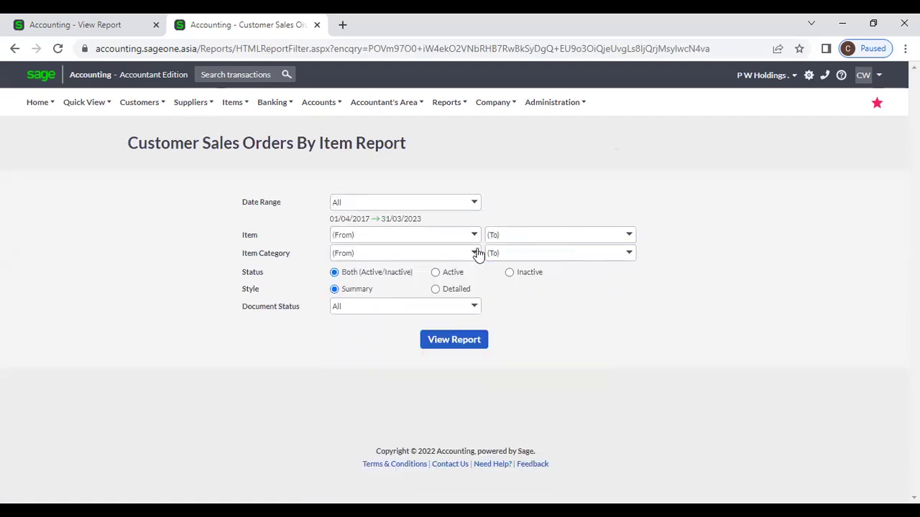
- Set the style to Detailed, run the sales orders report for all document statuses and review it down to the grand total
click(474, 253)
click(521, 202)
click(463, 290)
click(474, 307)
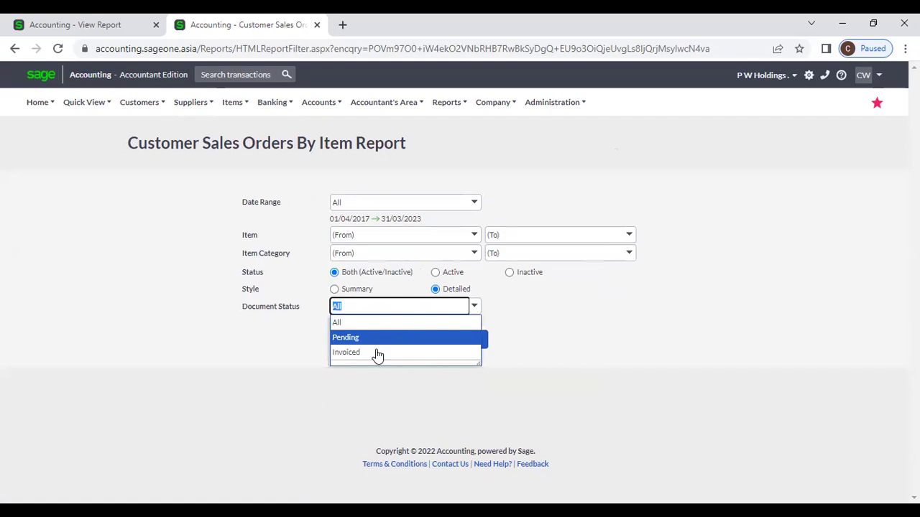
click(285, 332)
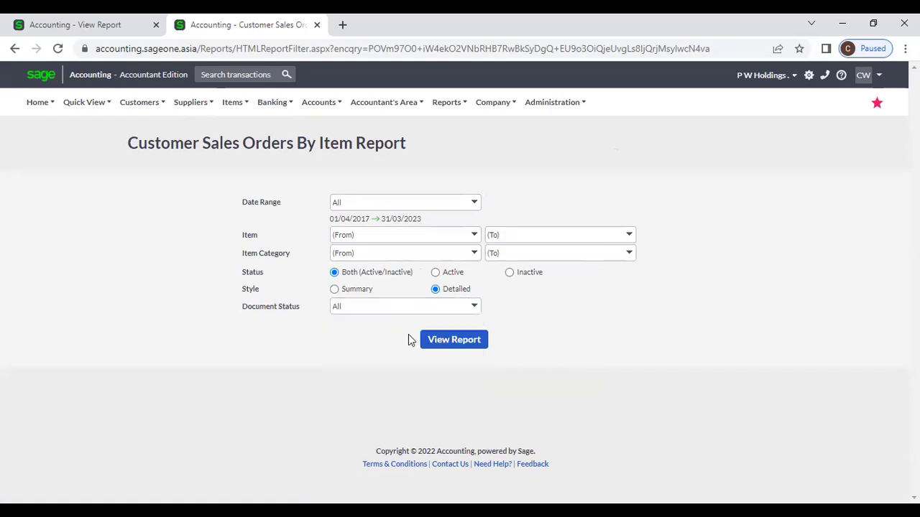
click(444, 341)
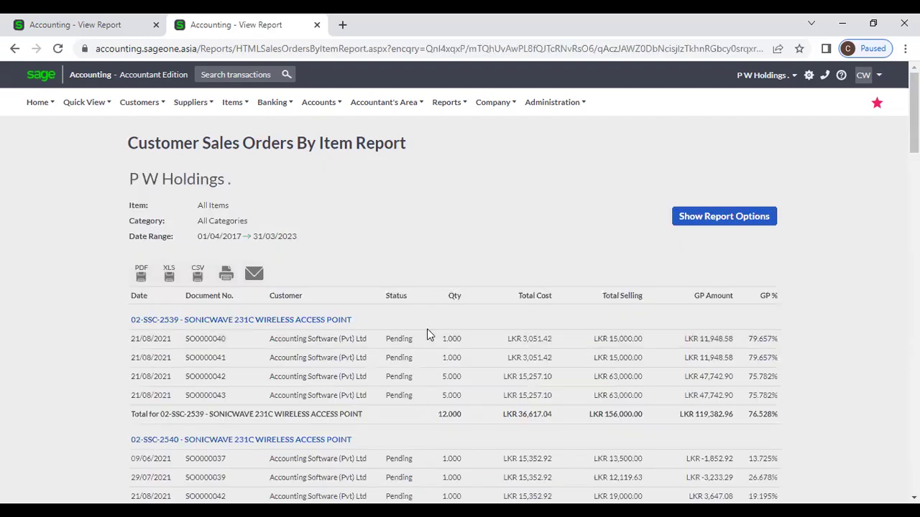
scroll(427, 334, down, 1)
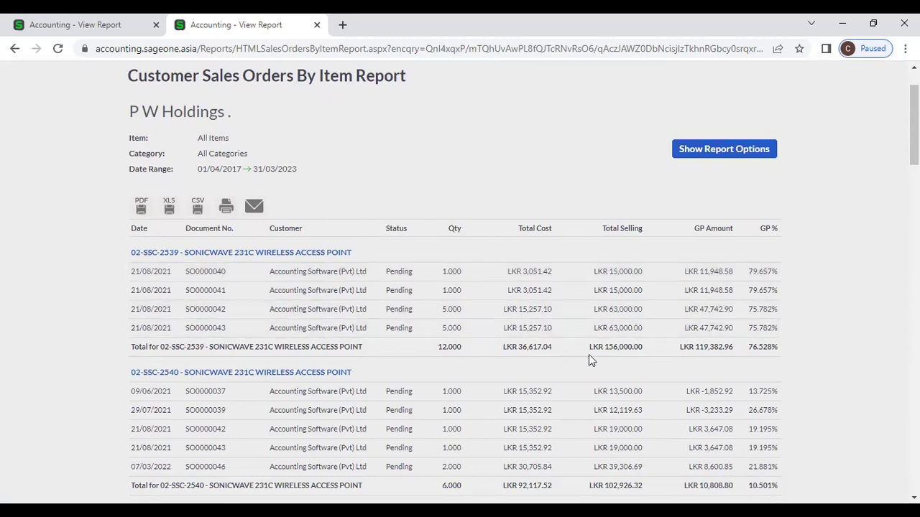
drag(914, 141, 877, 454)
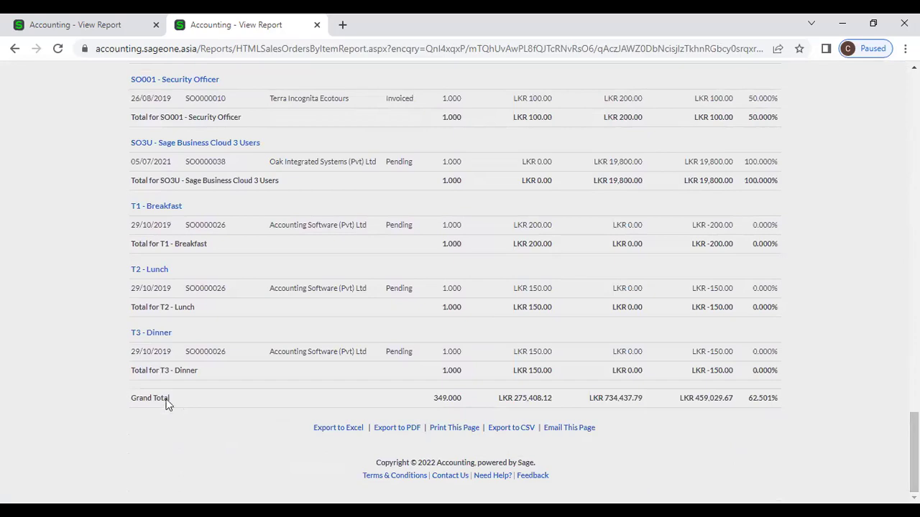
scroll(183, 332, up, 15)
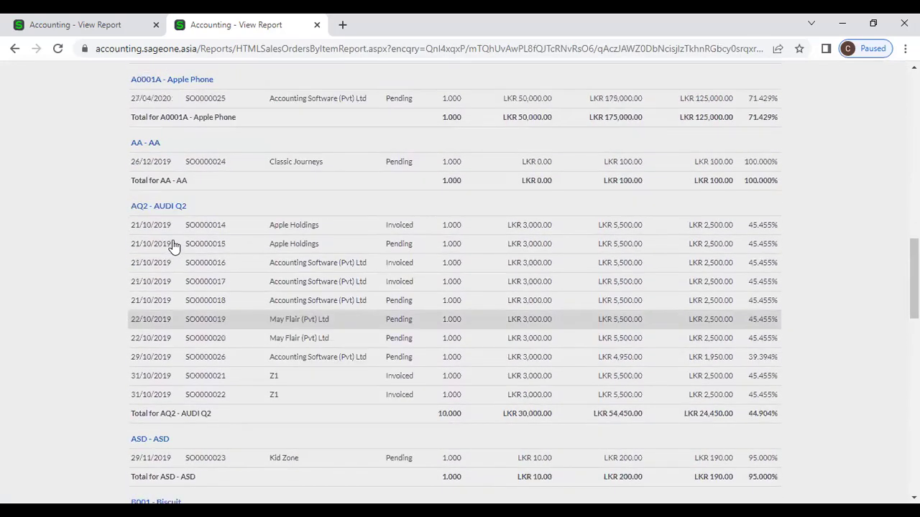
scroll(588, 179, up, 15)
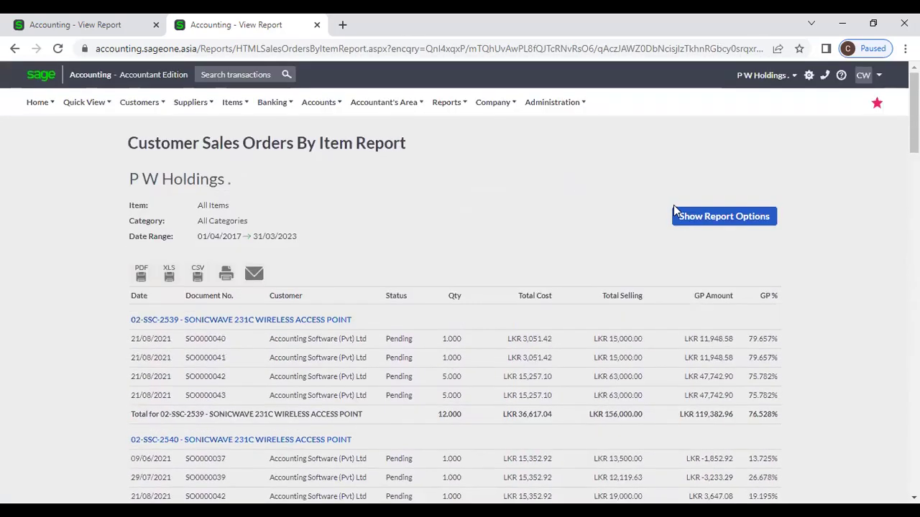
- Return to the sales orders report options, switch the style to Summary, rerun the report and review its item totals
click(687, 219)
click(352, 302)
click(459, 352)
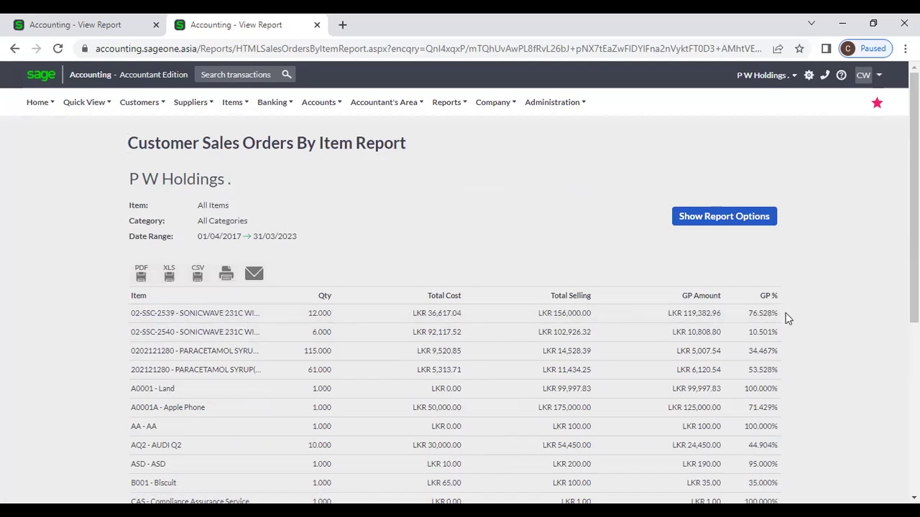
scroll(786, 319, down, 4)
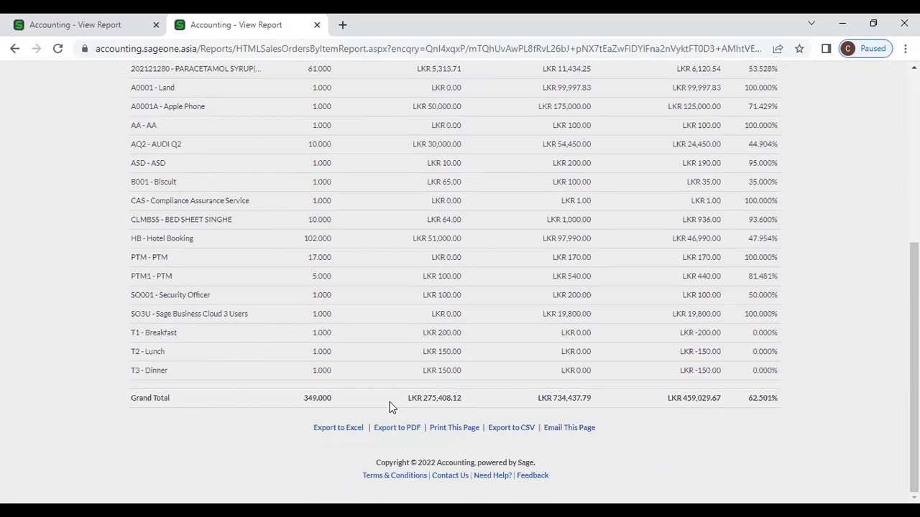
scroll(390, 404, up, 4)
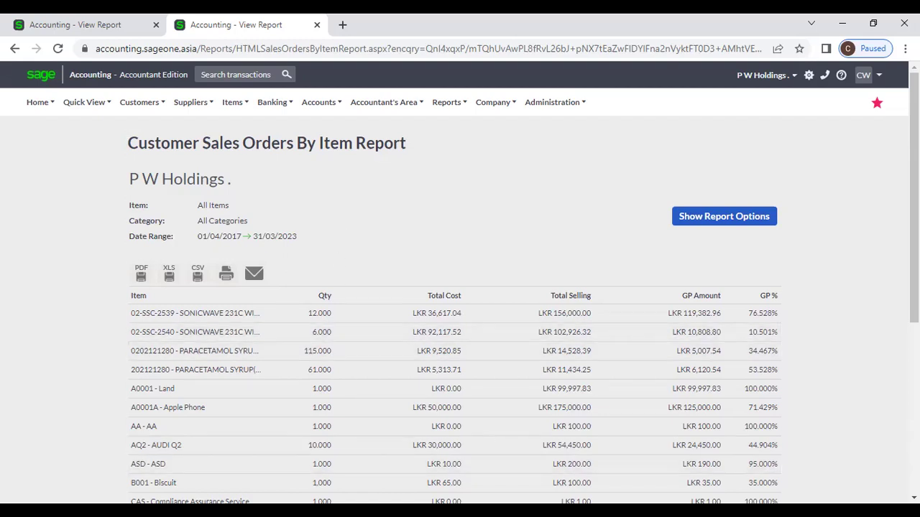
- Open the options of the Supplier Purchase Orders by Item report
click(323, 206)
click(235, 102)
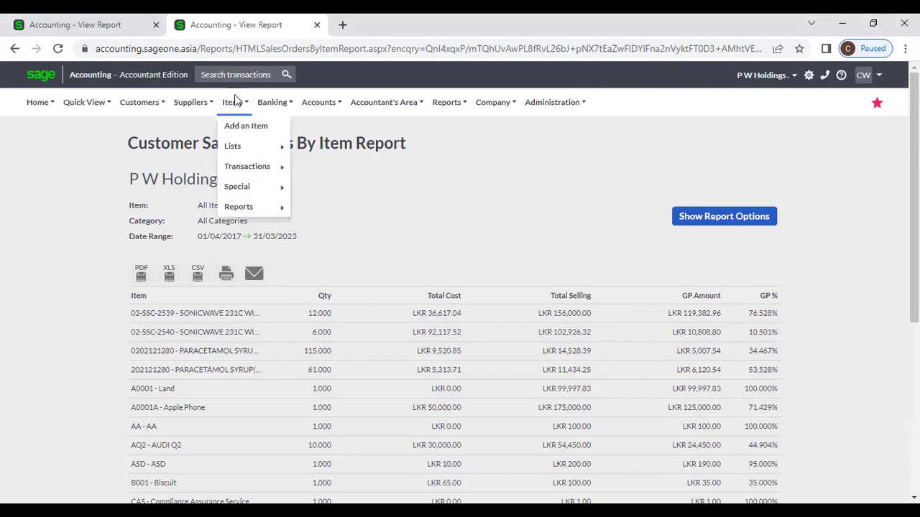
mouse_move(233, 184)
mouse_move(238, 206)
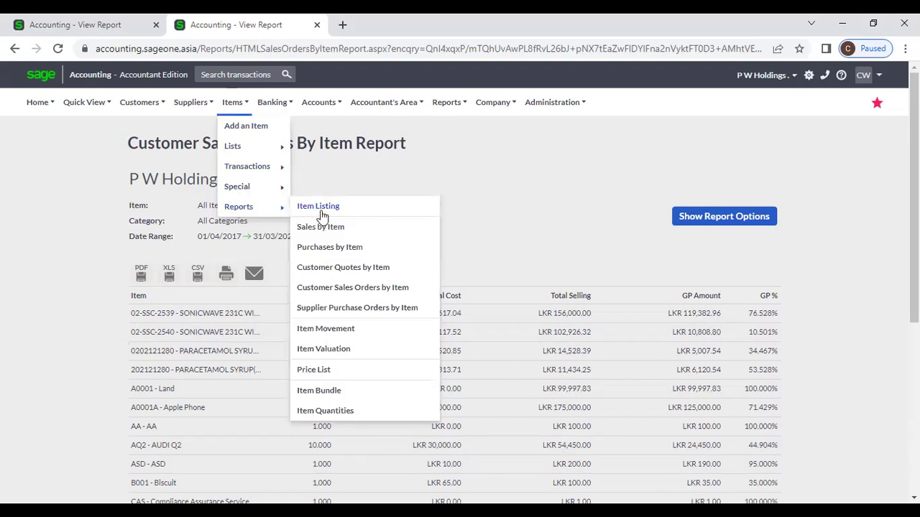
click(371, 311)
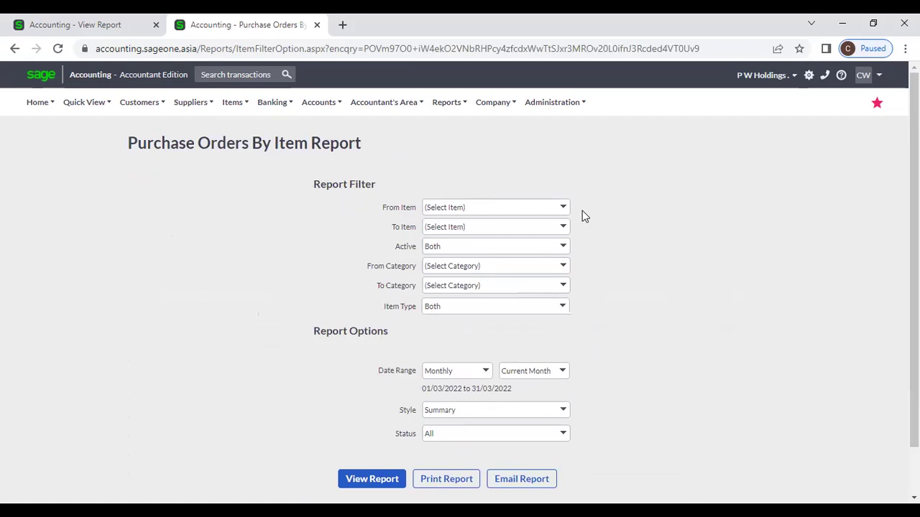
- Examine the choices offered by the Active, From Category and Item Type filters of the purchase orders report
click(563, 247)
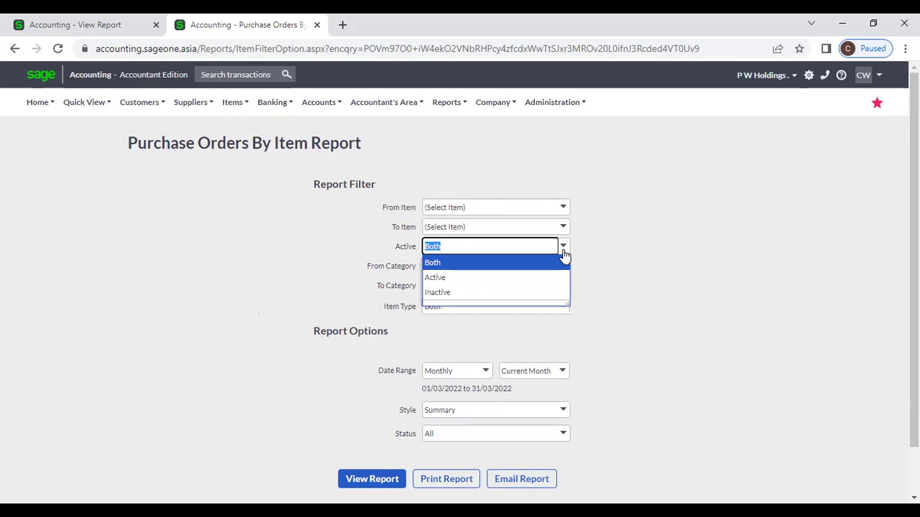
click(613, 261)
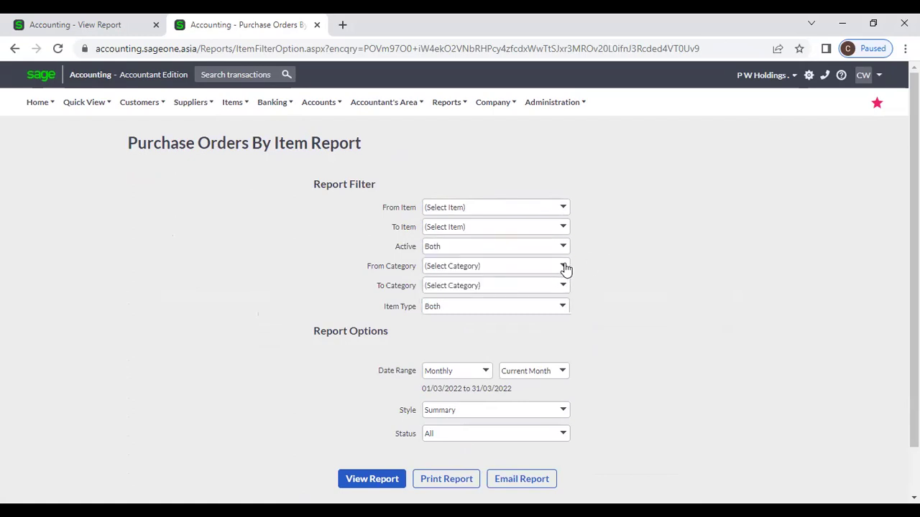
click(563, 267)
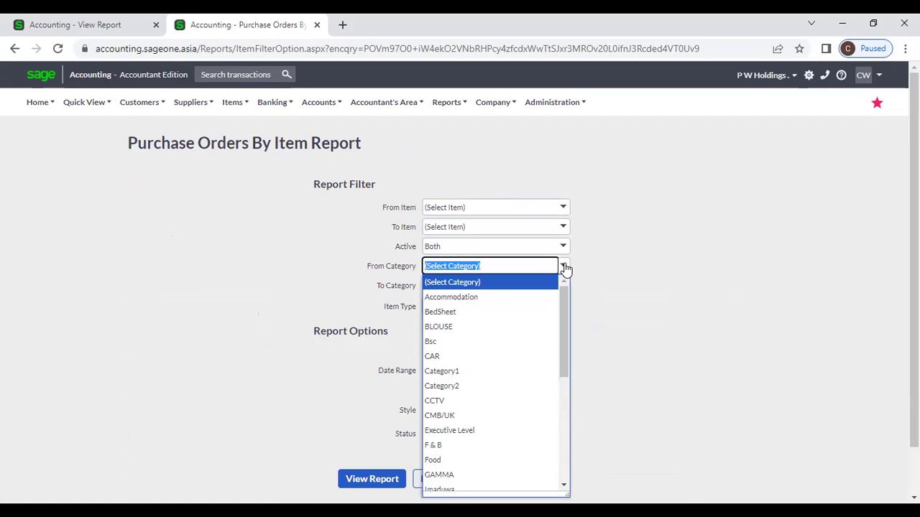
click(606, 277)
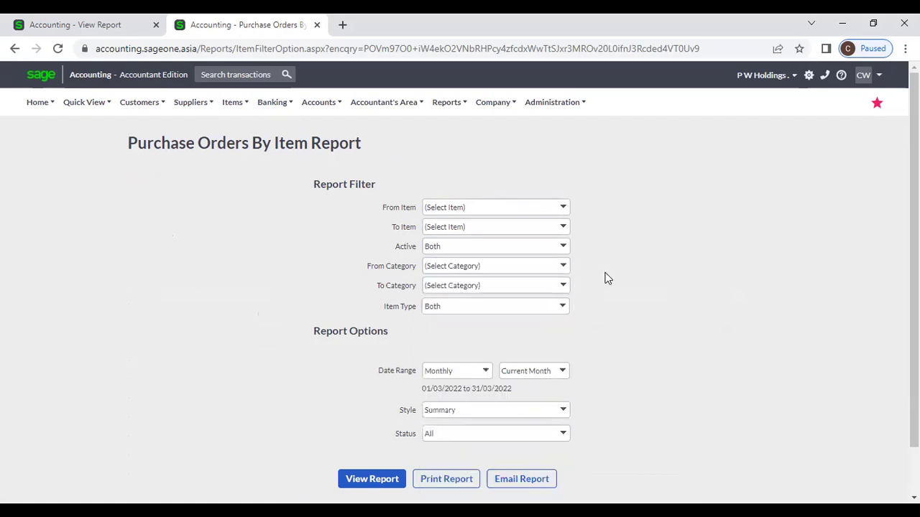
click(565, 308)
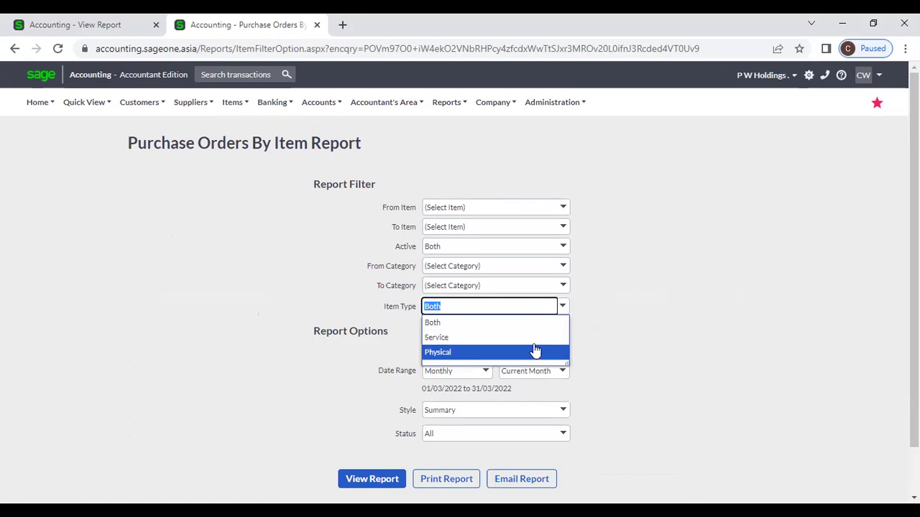
click(601, 296)
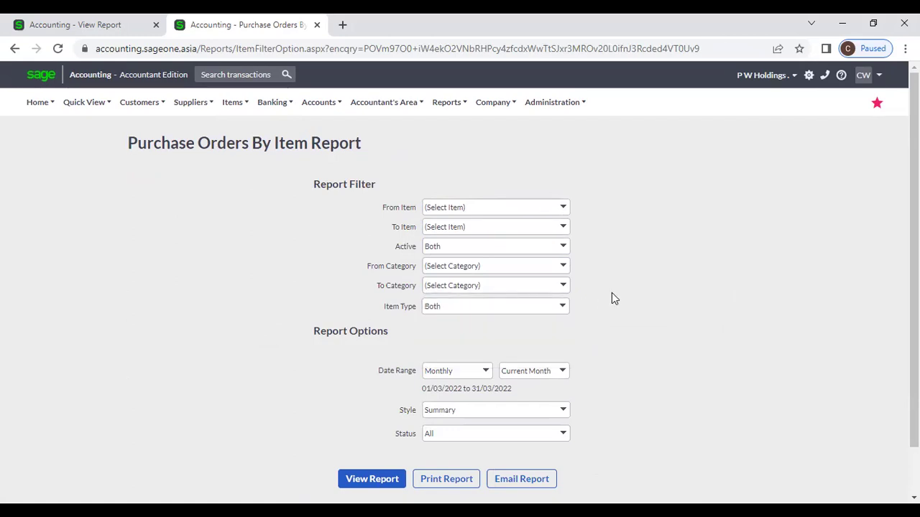
- Set the date range of the Purchase Orders by Item report to All
scroll(603, 295, down, 1)
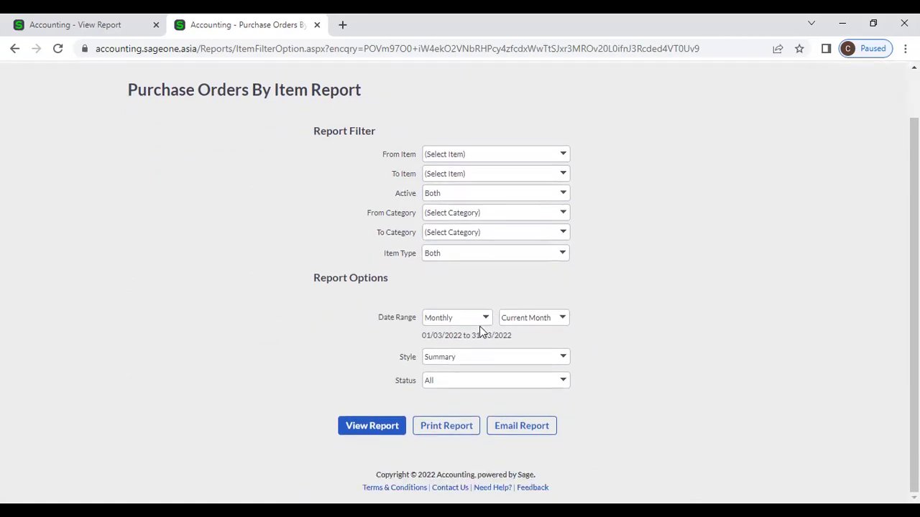
click(487, 319)
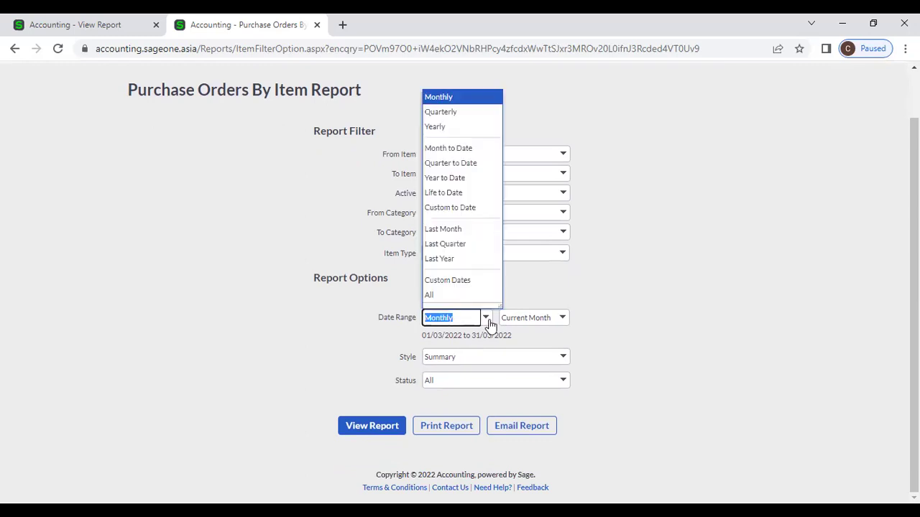
click(461, 298)
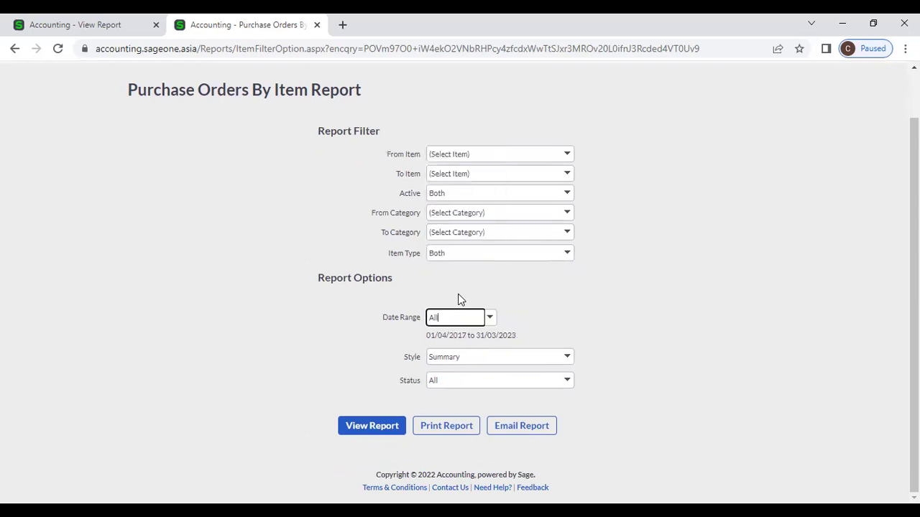
- Examine the available Style and Status choices for the purchase orders report, keeping Summary and All
click(568, 359)
click(568, 360)
click(568, 383)
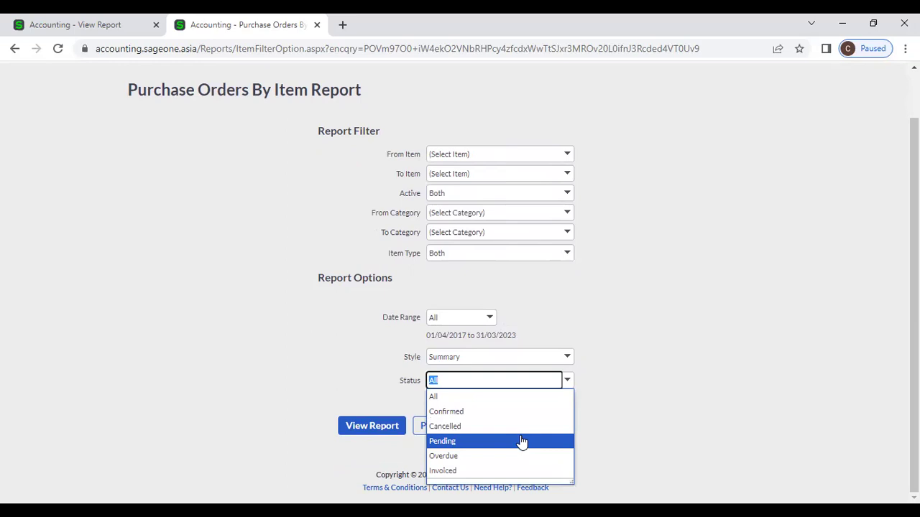
key(Down)
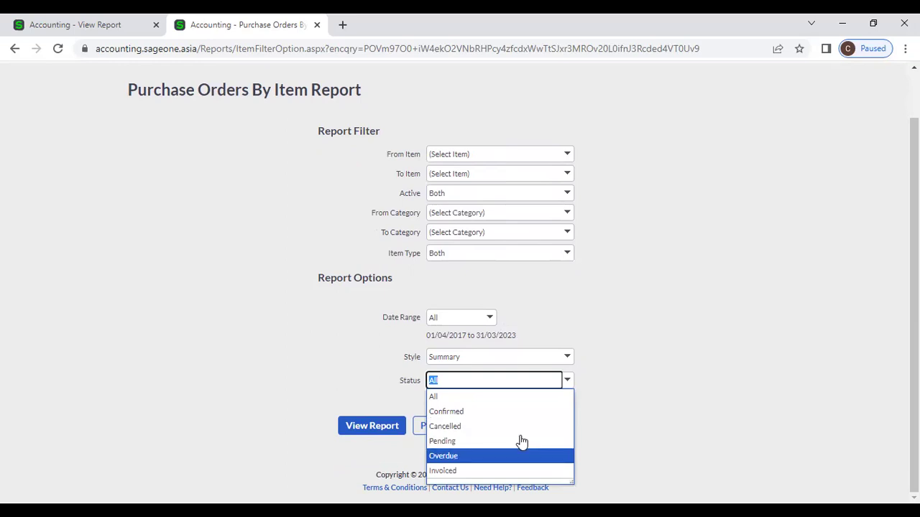
click(624, 411)
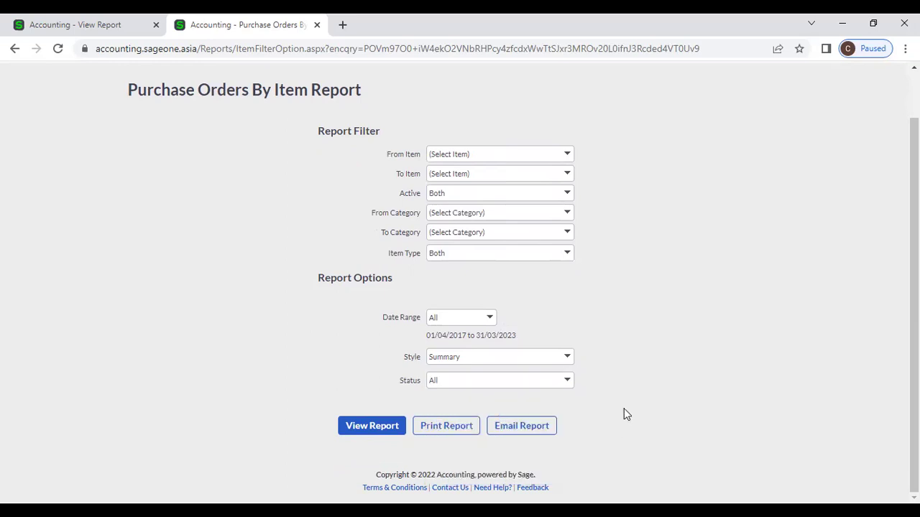
click(568, 383)
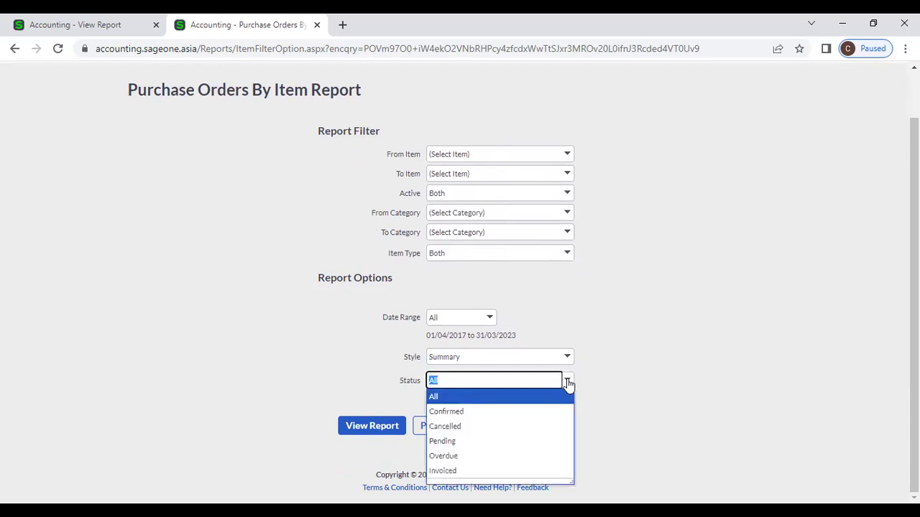
click(655, 375)
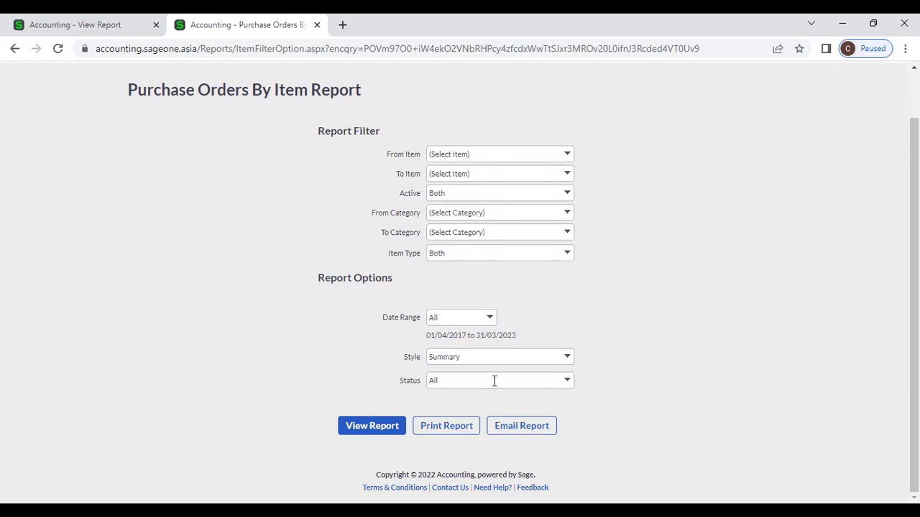
- Run the Purchase Orders by Item report for all dates in Summary style and review it down to the grand total
click(394, 425)
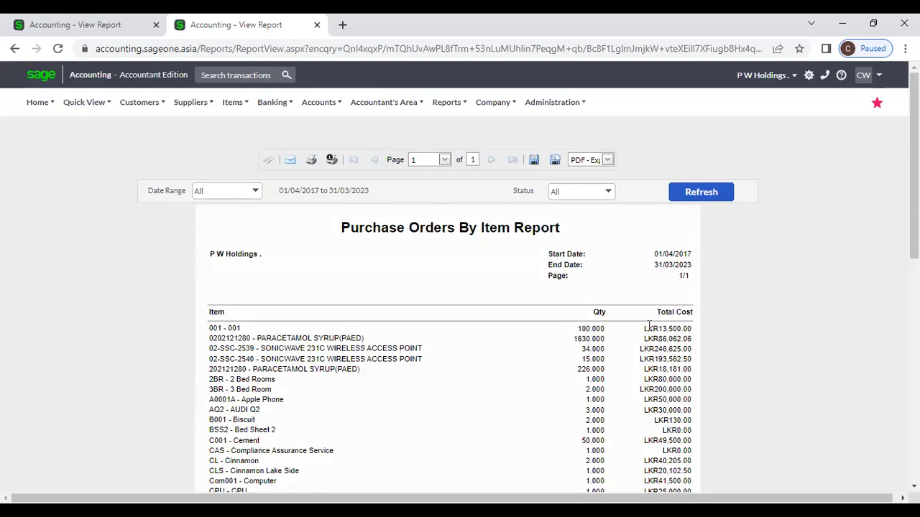
scroll(655, 338, down, 5)
scroll(654, 338, up, 5)
scroll(655, 338, down, 5)
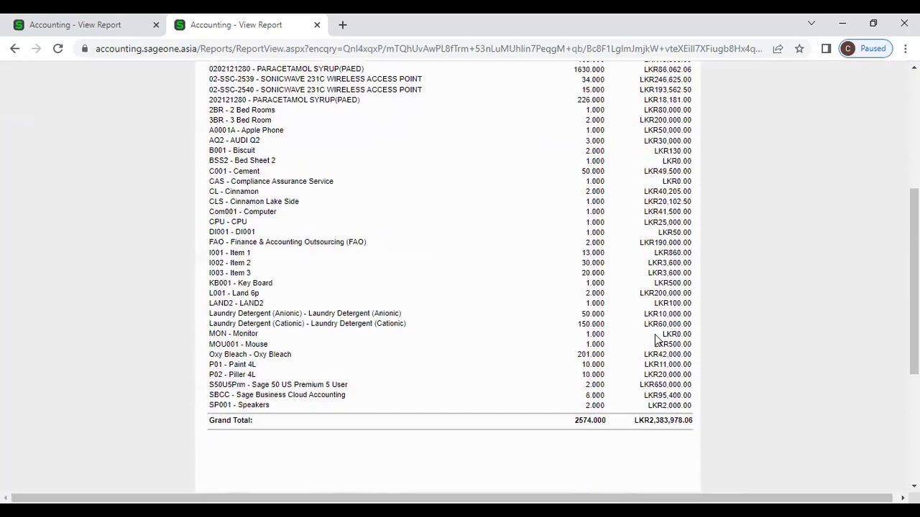
scroll(655, 338, up, 10)
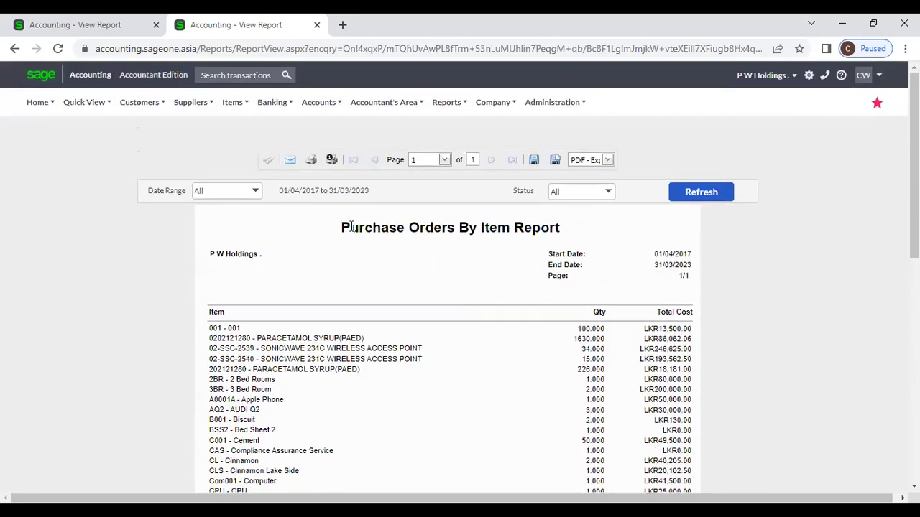
- Reopen the options of the Supplier Purchase Orders by Item report
click(232, 102)
mouse_move(253, 210)
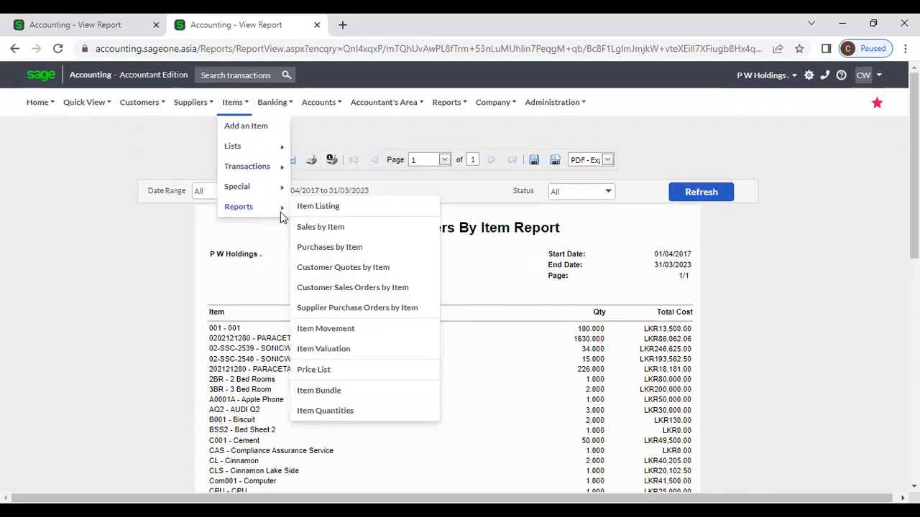
click(339, 306)
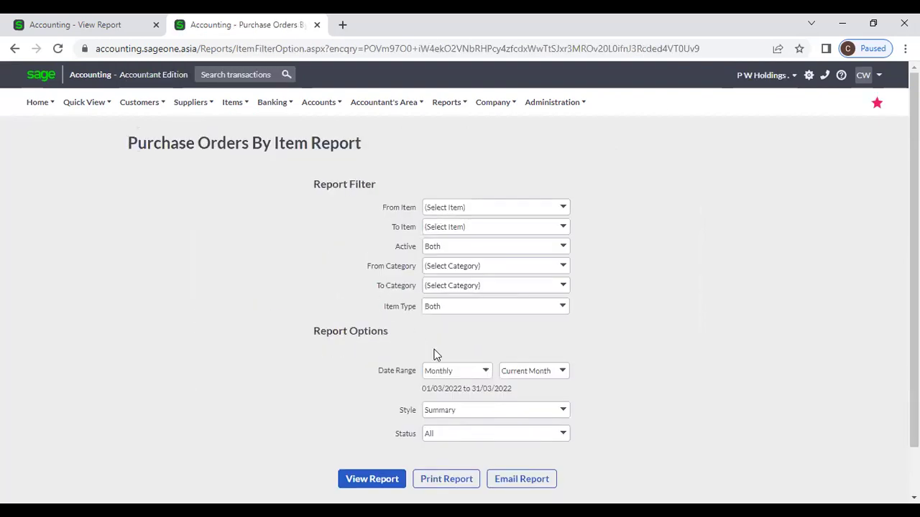
- Try to run the purchase orders report in Detailed style for the current month, returning to its options
click(565, 409)
click(507, 440)
key(Return)
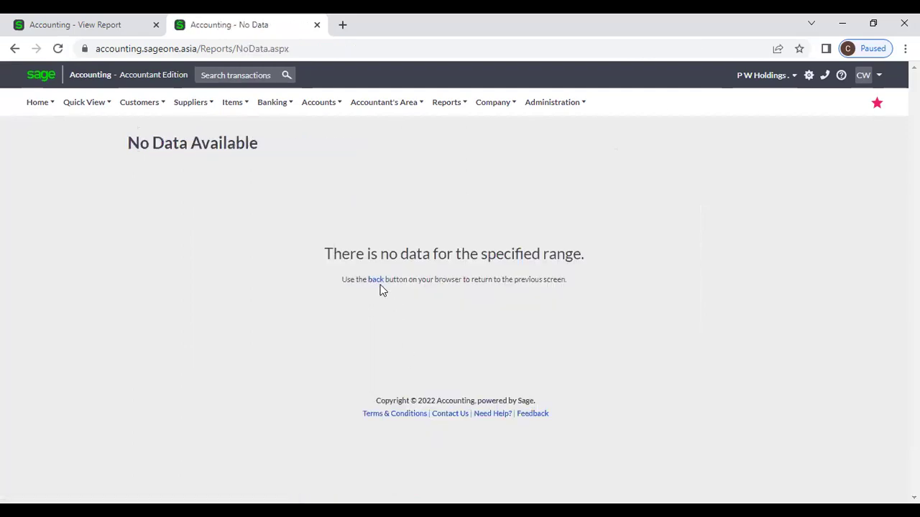
click(375, 282)
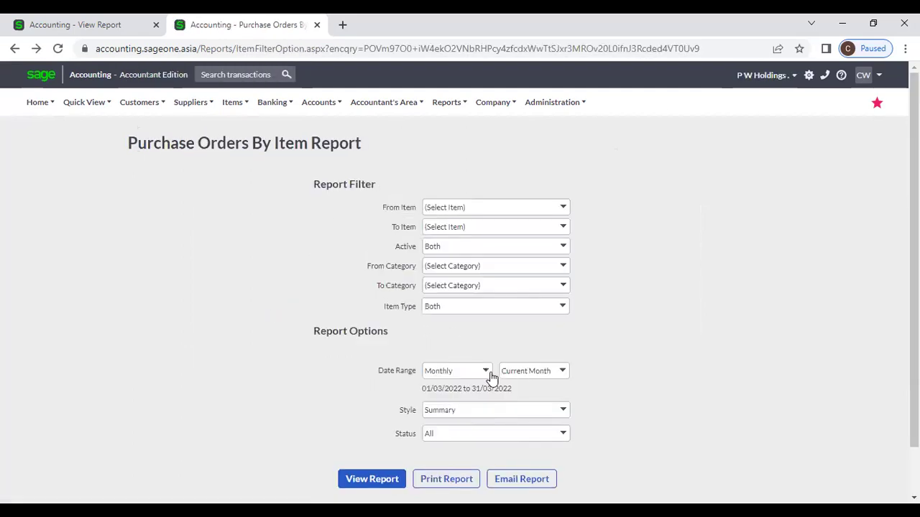
- Run the Purchase Orders by Item report for the current year in Detailed style and review its order lines and item totals
click(485, 371)
click(434, 180)
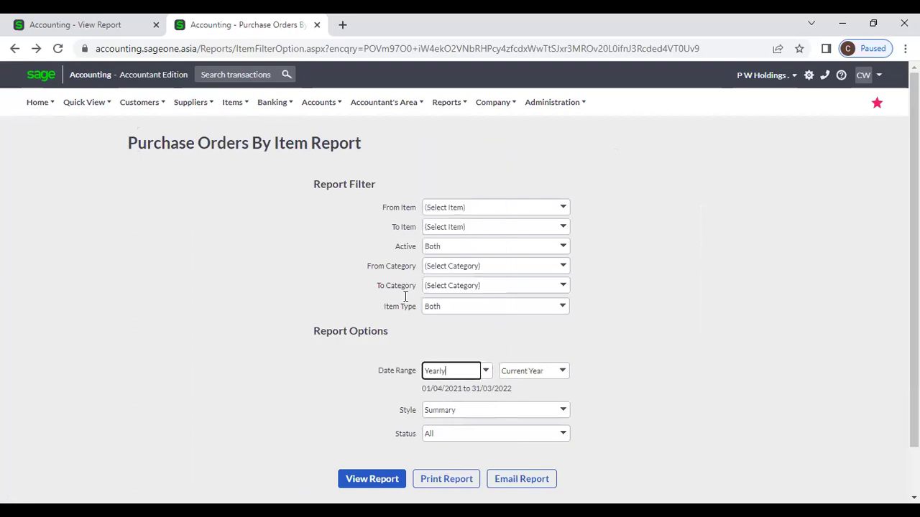
click(563, 414)
click(526, 440)
key(Return)
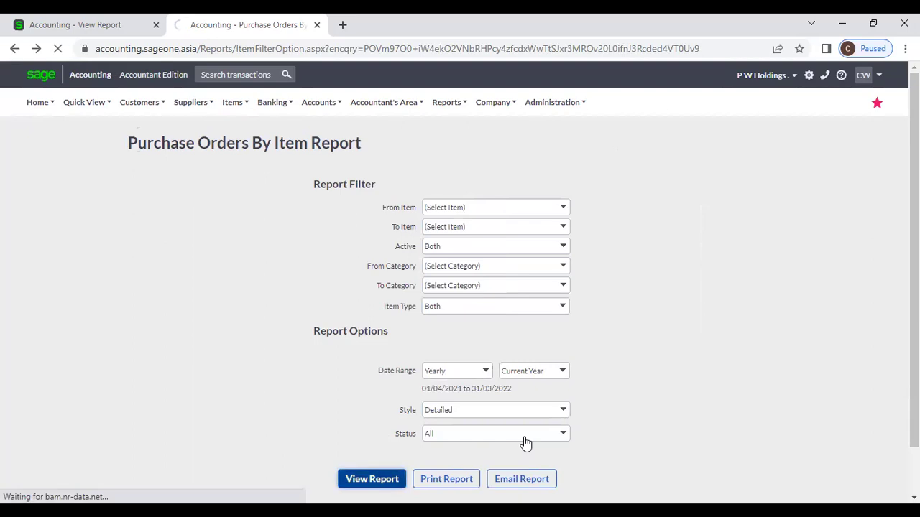
scroll(383, 360, down, 2)
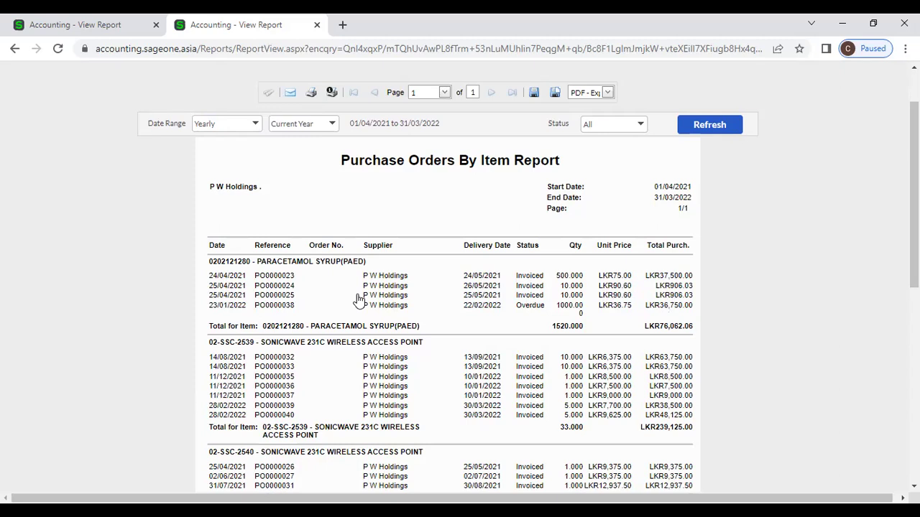
scroll(587, 327, down, 5)
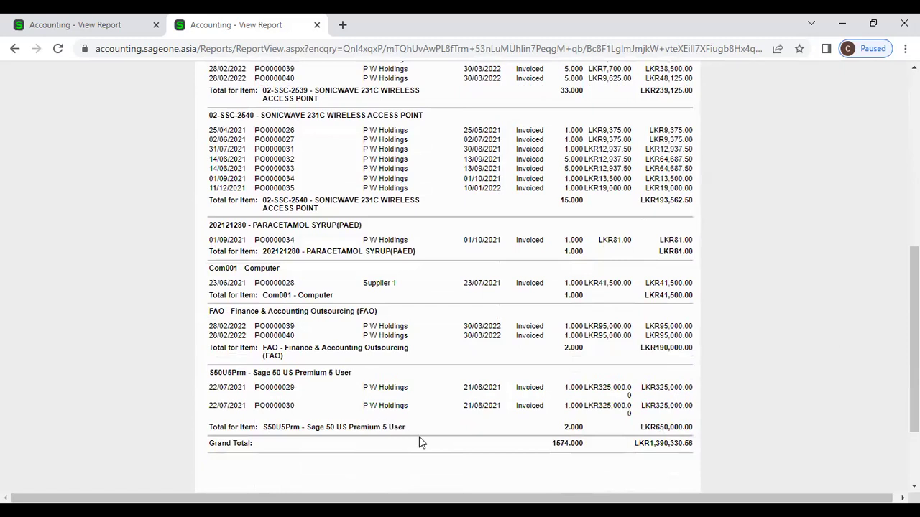
scroll(419, 442, up, 10)
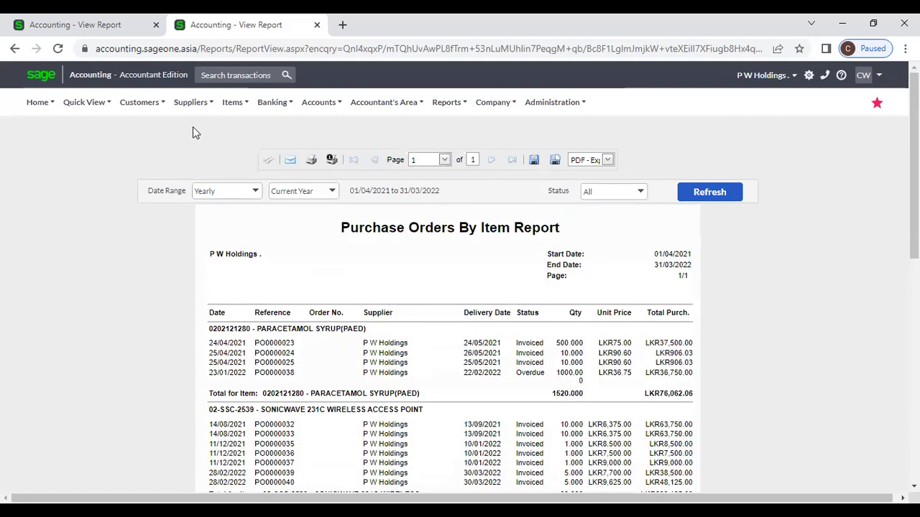
- Return to the Supplier Purchase Orders by Item report options and set the date range to All
click(223, 108)
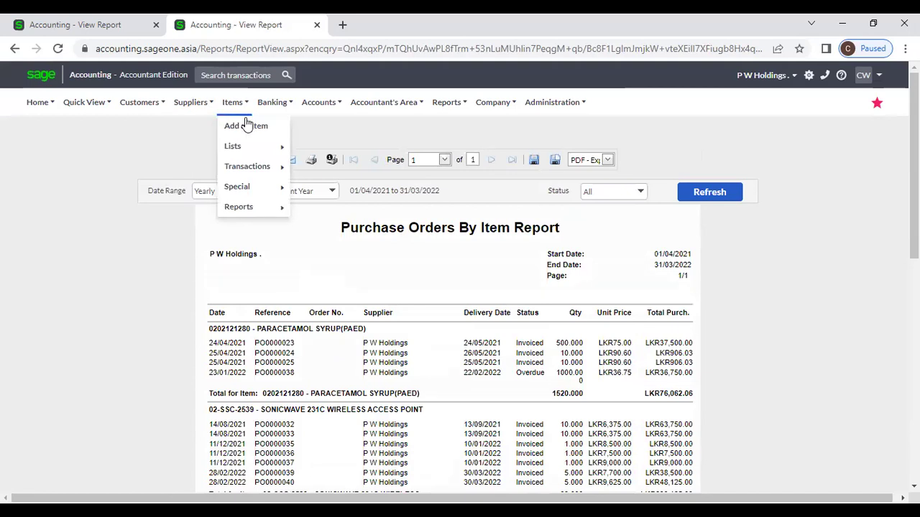
mouse_move(244, 207)
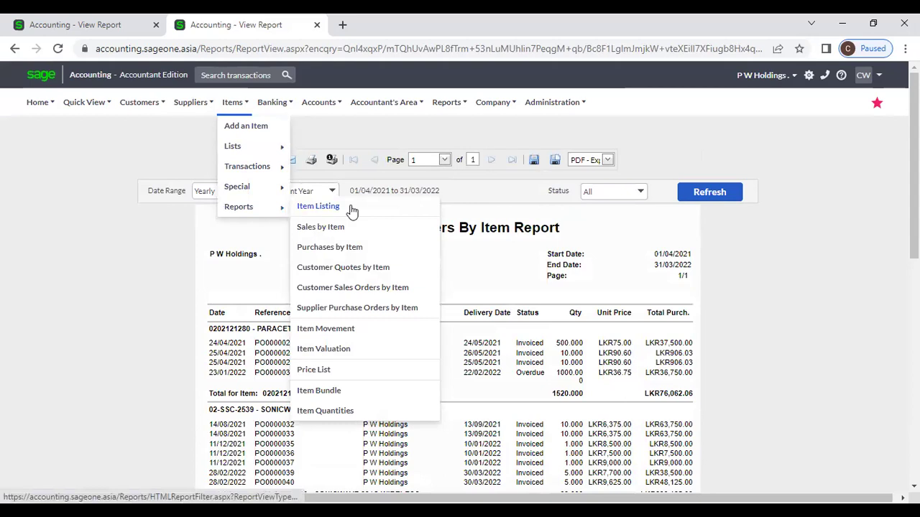
click(365, 309)
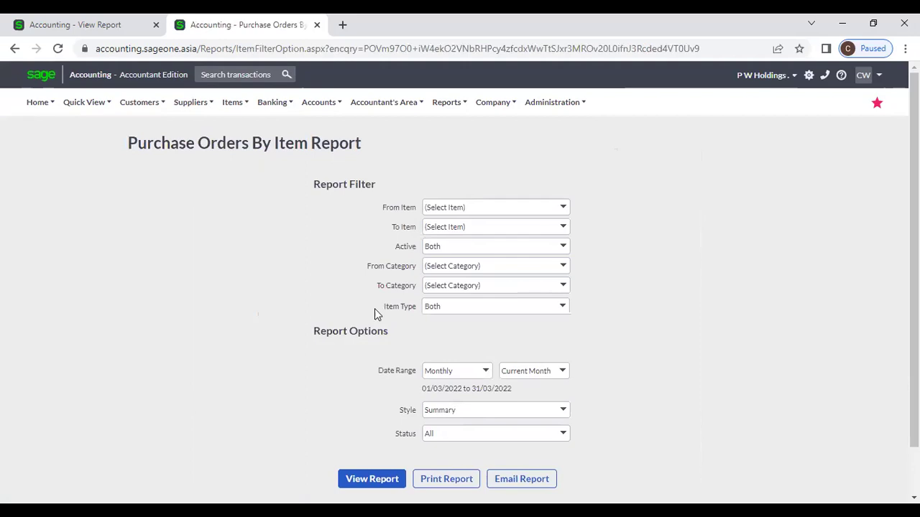
click(484, 371)
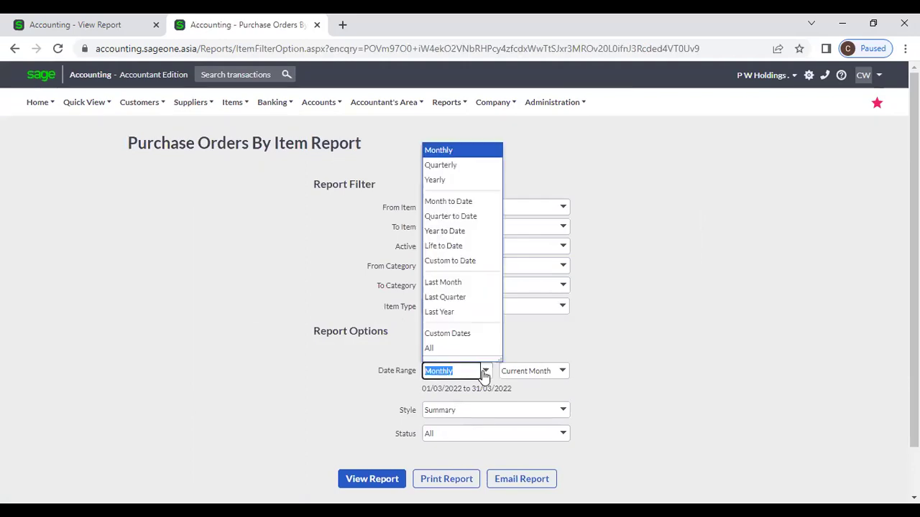
click(447, 349)
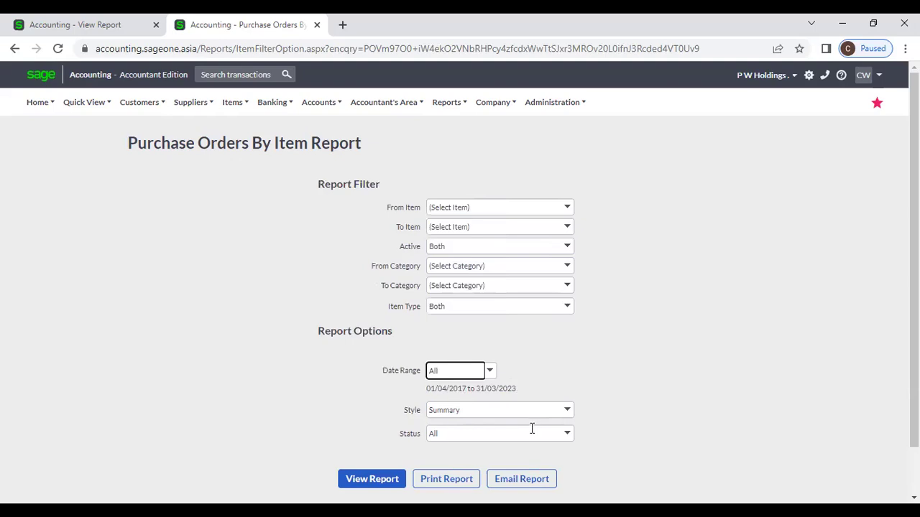
- Run the purchase orders report with the status set to Overdue and the style set to Detailed
click(565, 435)
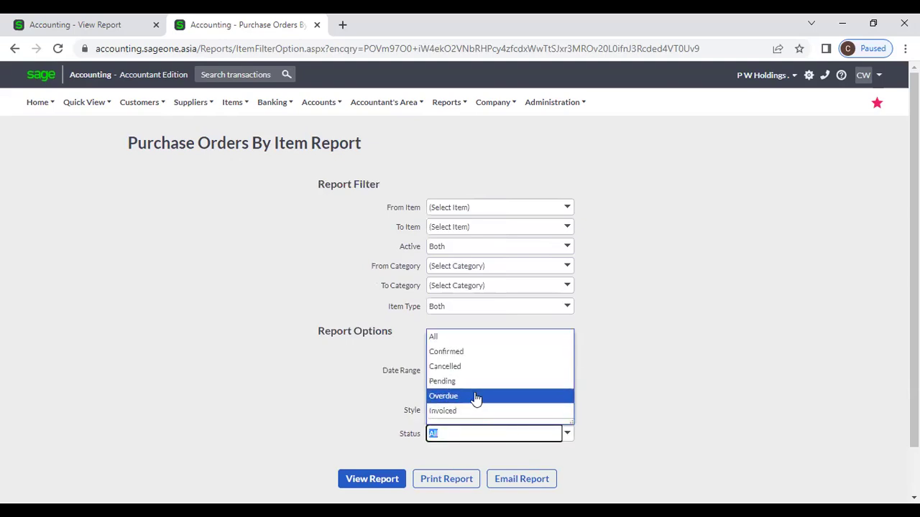
click(477, 397)
click(567, 411)
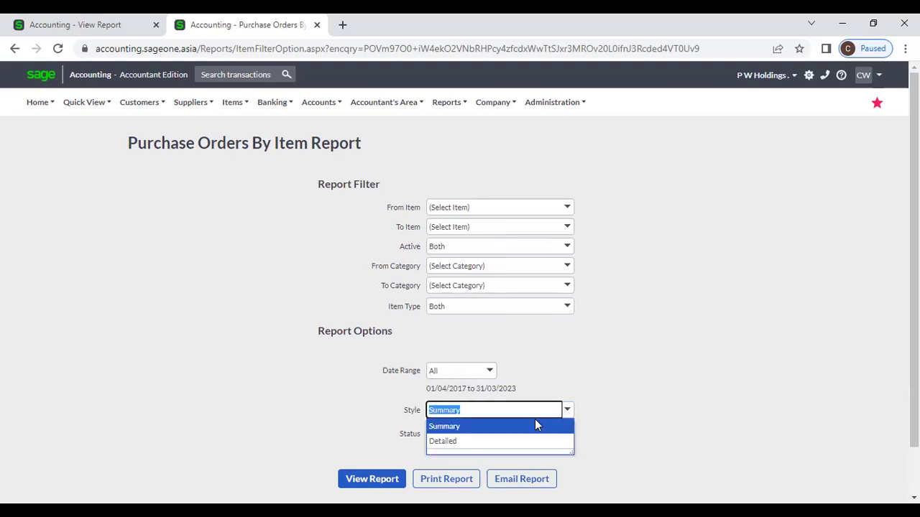
click(506, 439)
key(Return)
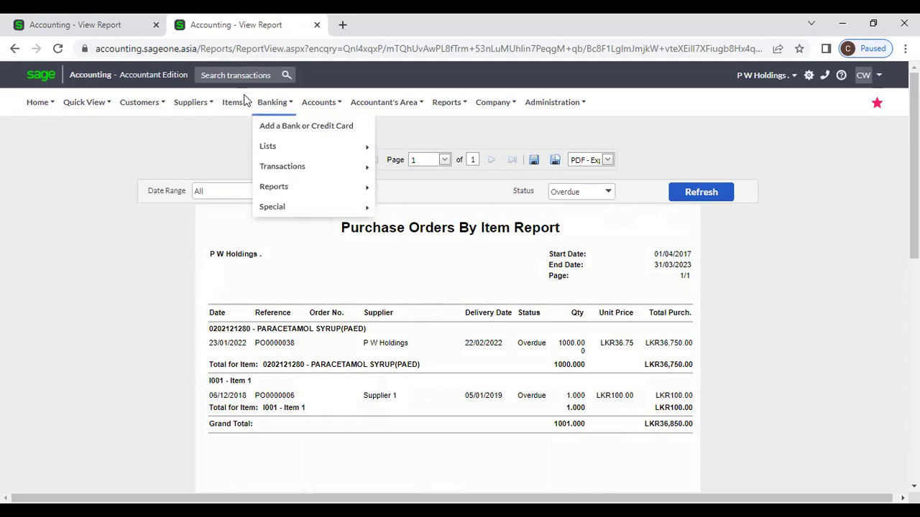
- Open the Item Movement report options and set the date range to Yearly for the current year
mouse_move(234, 103)
mouse_move(240, 207)
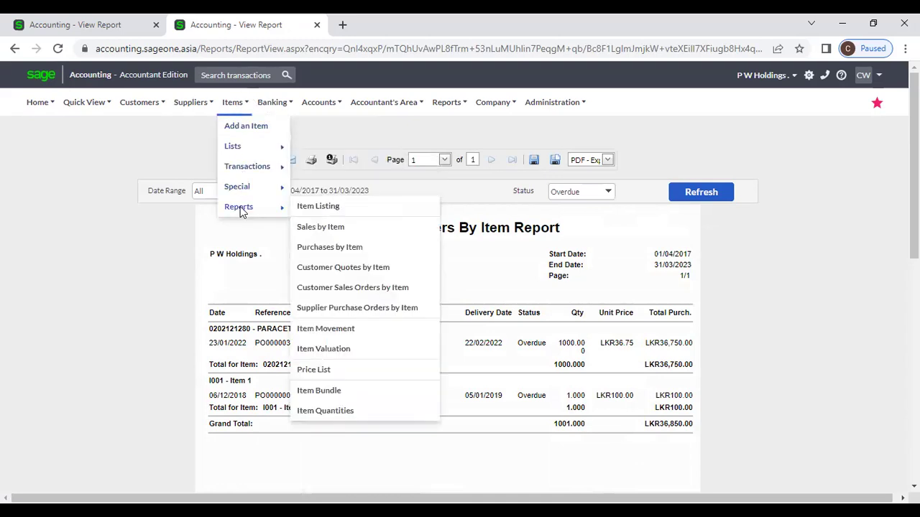
click(327, 328)
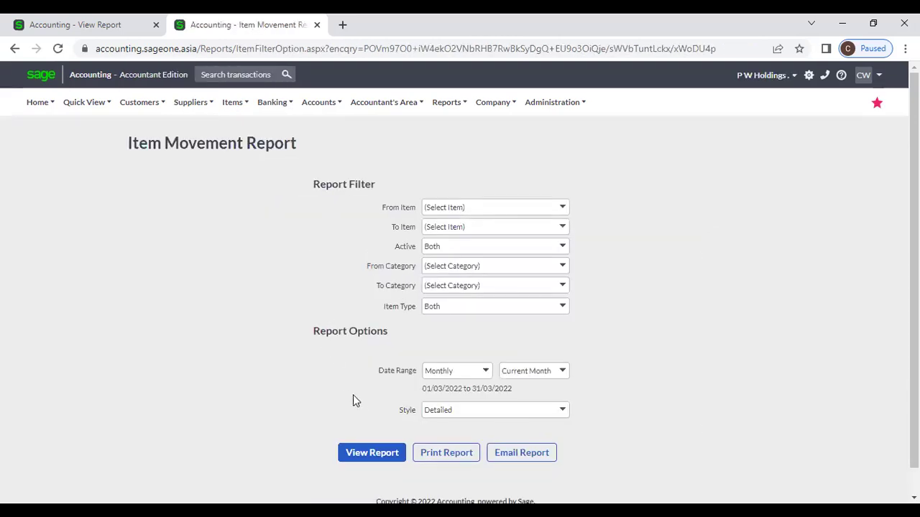
click(486, 373)
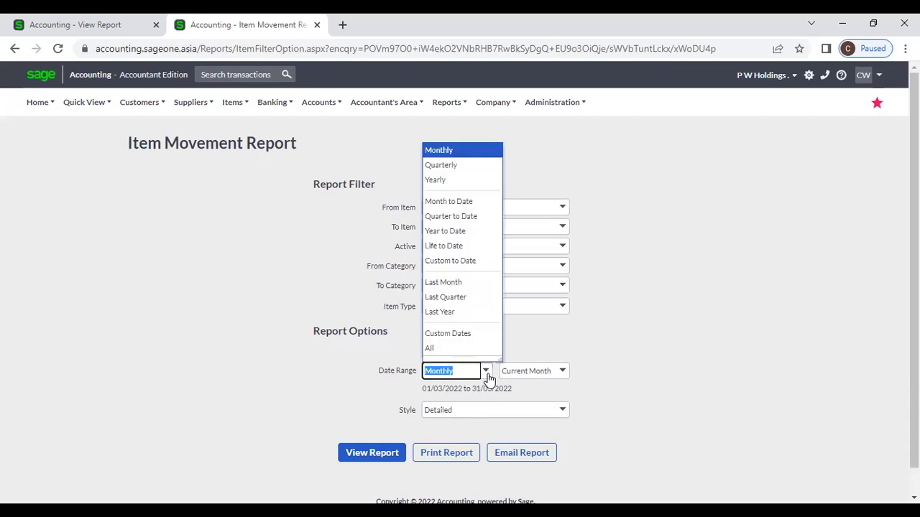
click(453, 180)
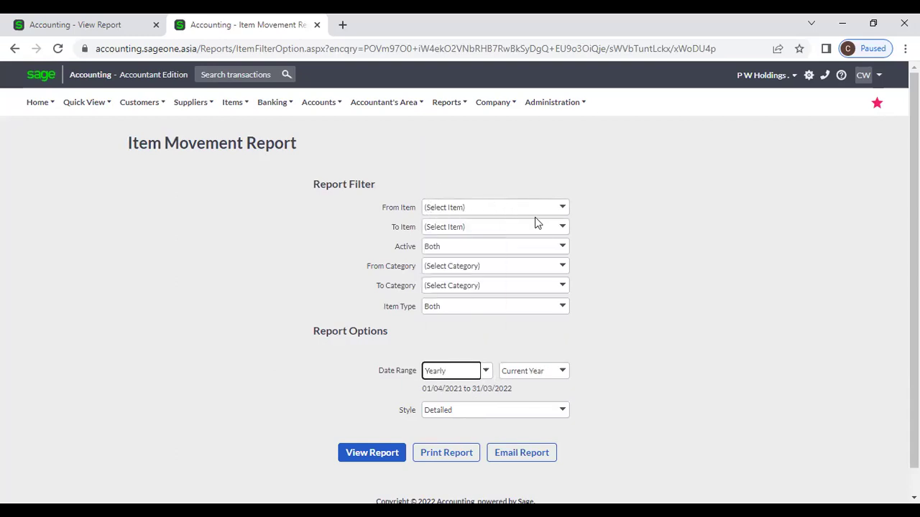
- Examine the choices offered by the Active, To Category and Item Type filters of the Item Movement report
click(564, 250)
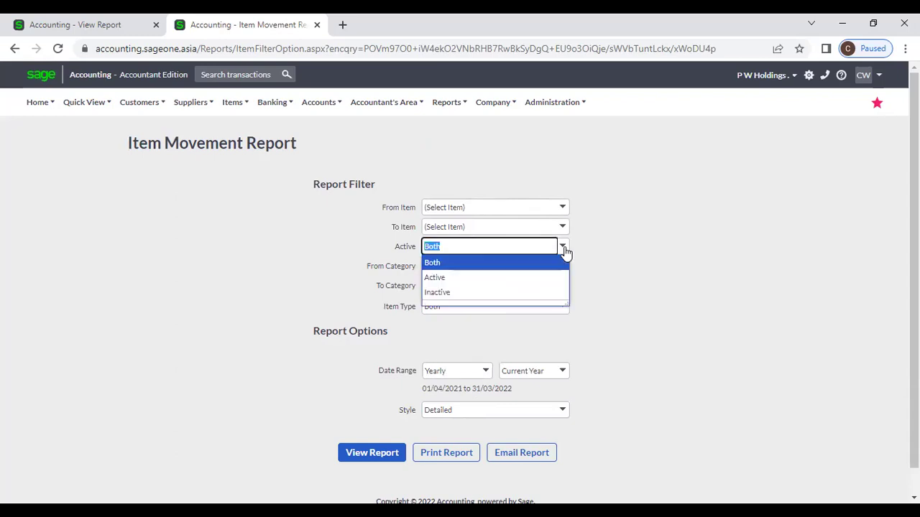
click(582, 253)
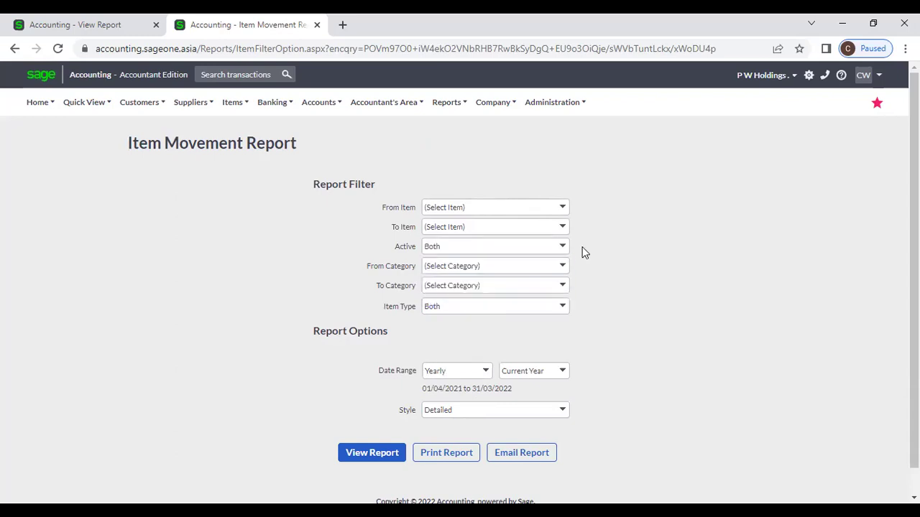
click(561, 288)
click(608, 279)
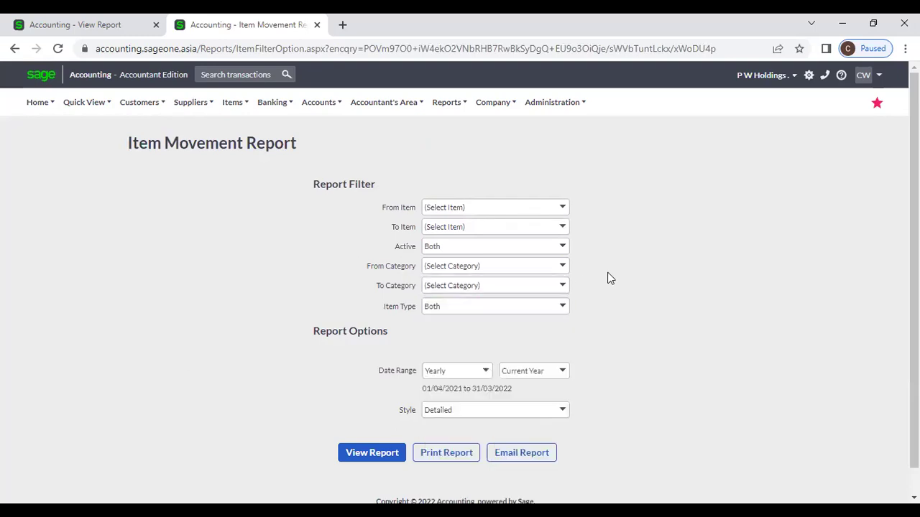
click(568, 309)
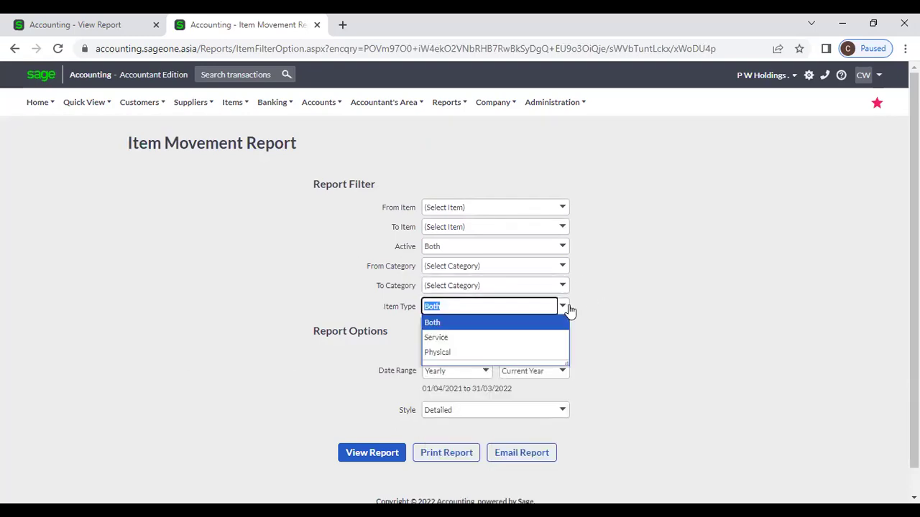
click(625, 314)
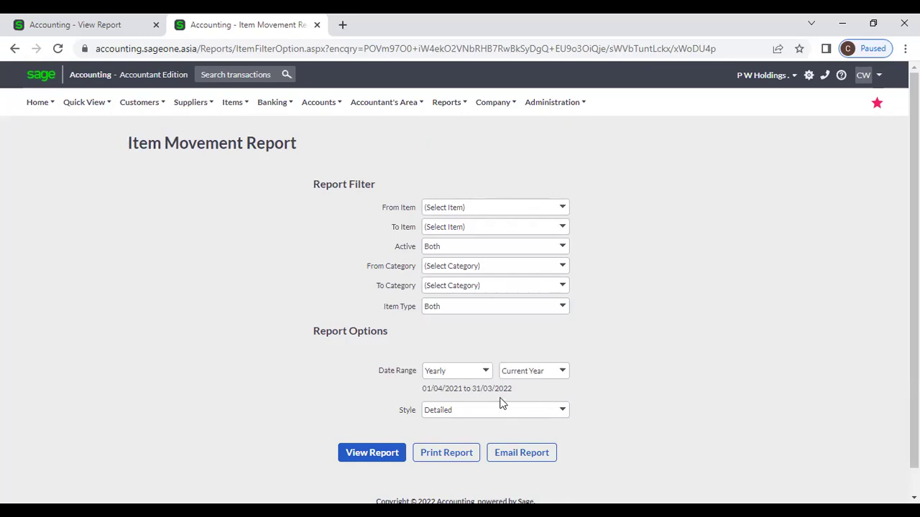
- Check the available styles, keep Detailed, and run the Item Movement report to review the quantity movements per item
click(563, 411)
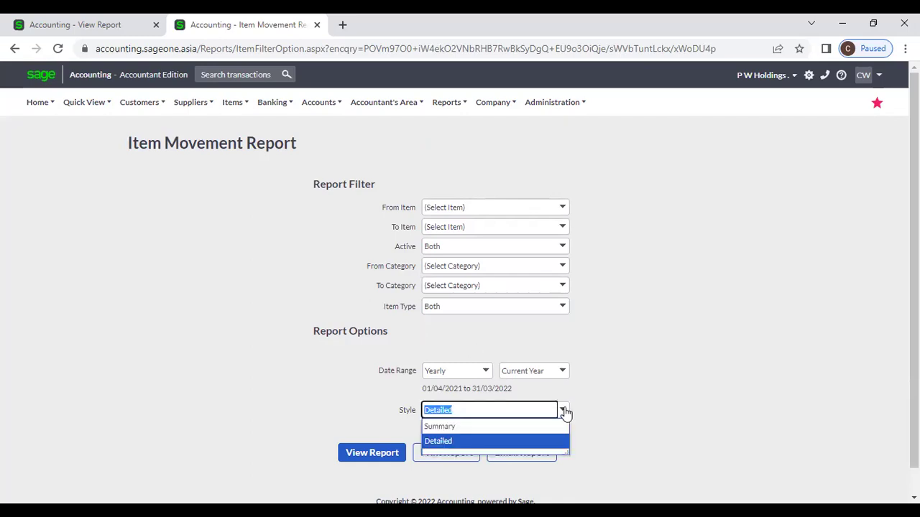
click(606, 401)
click(373, 452)
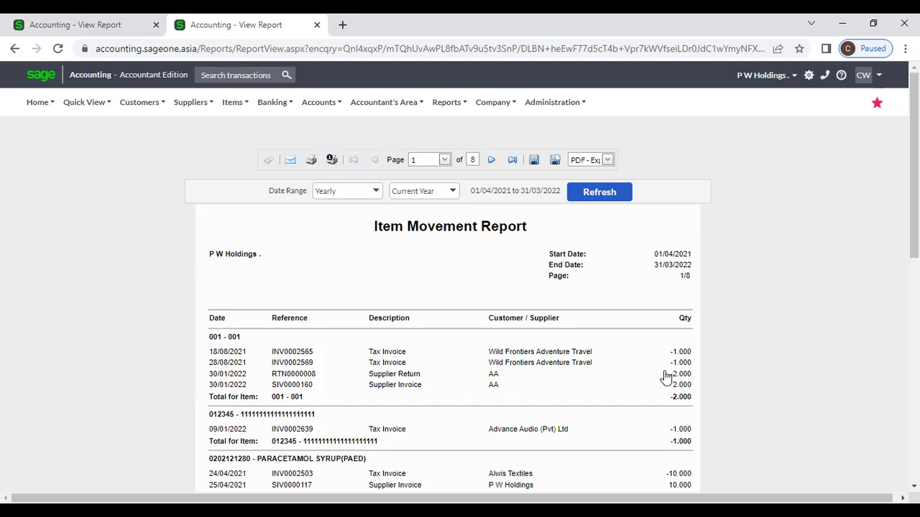
scroll(667, 377, down, 1)
scroll(666, 377, down, 1)
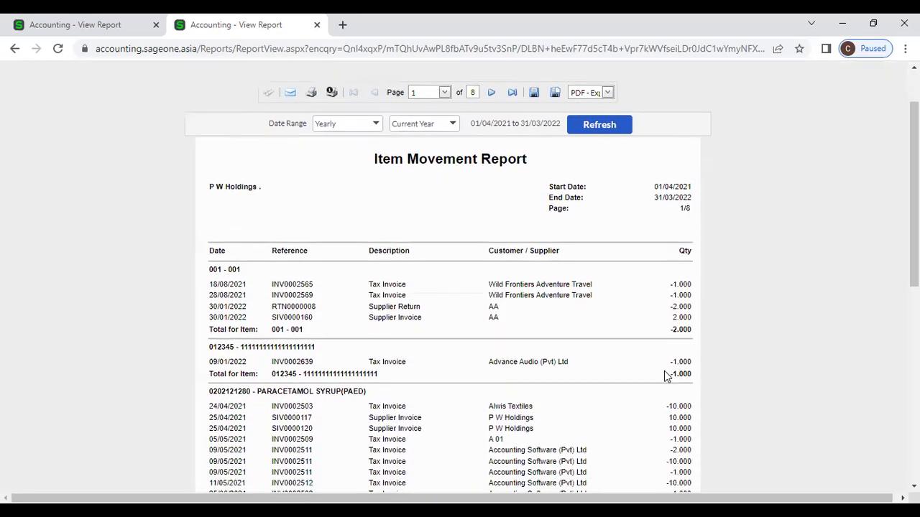
scroll(666, 376, down, 2)
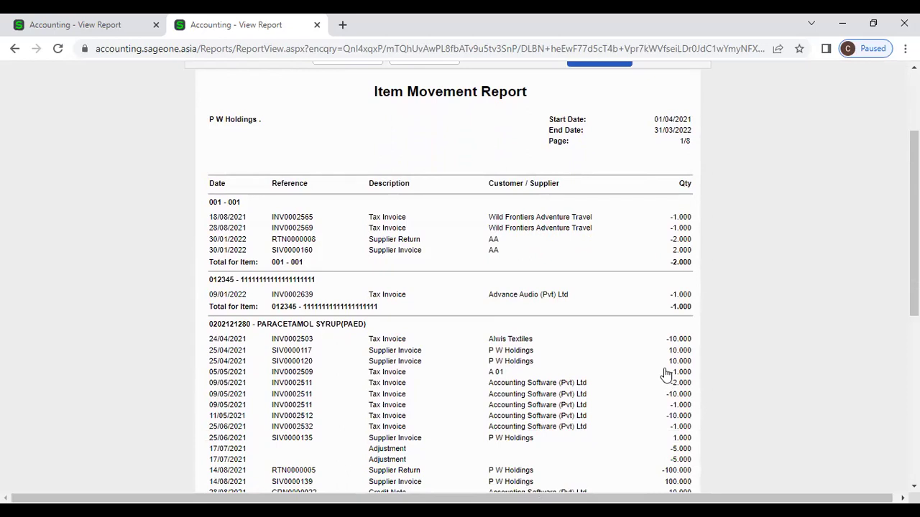
scroll(663, 375, up, 3)
- Open the Item Movement report options again and set the report style to Summary
click(232, 102)
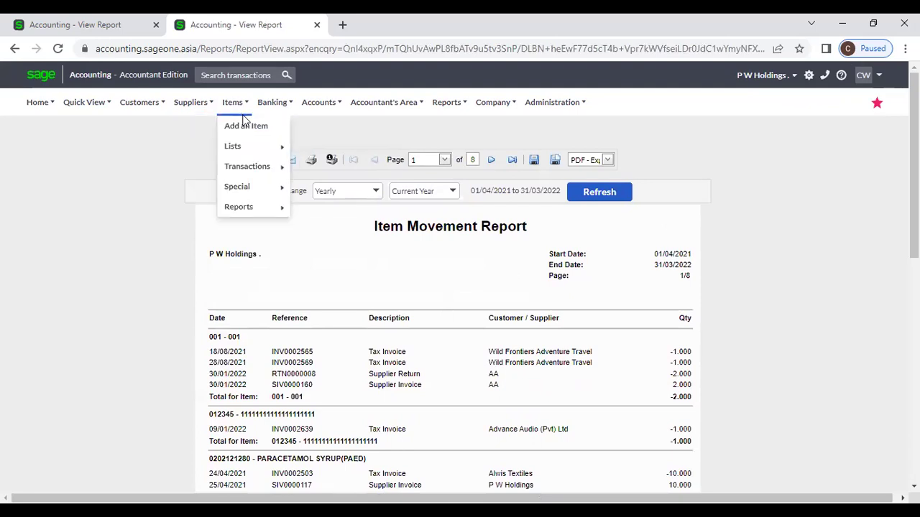
mouse_move(265, 207)
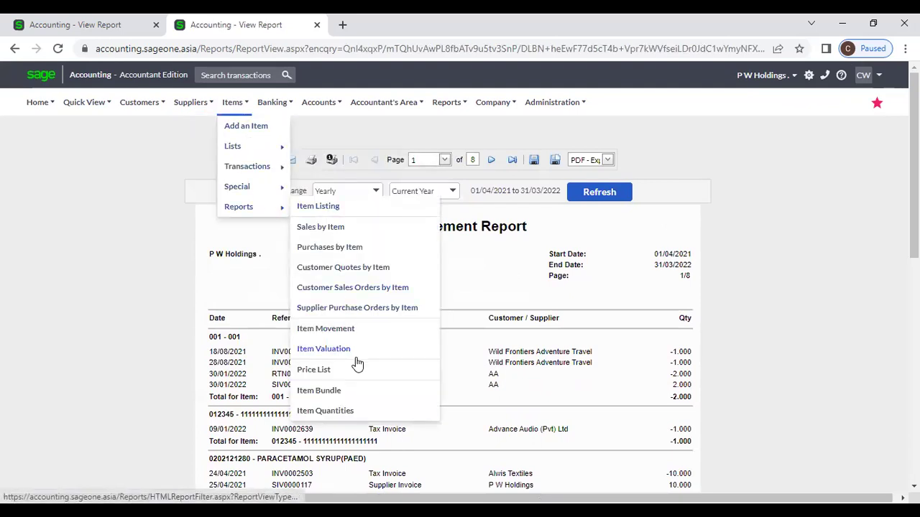
click(349, 336)
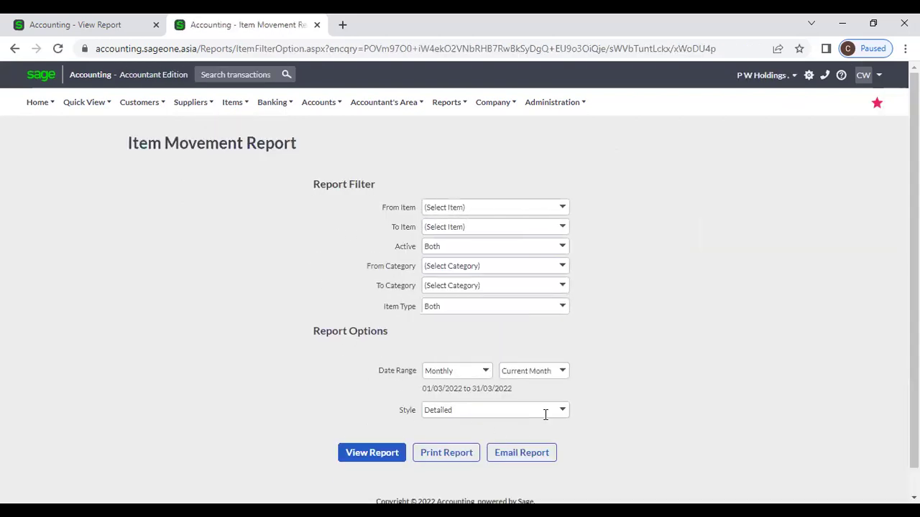
click(558, 410)
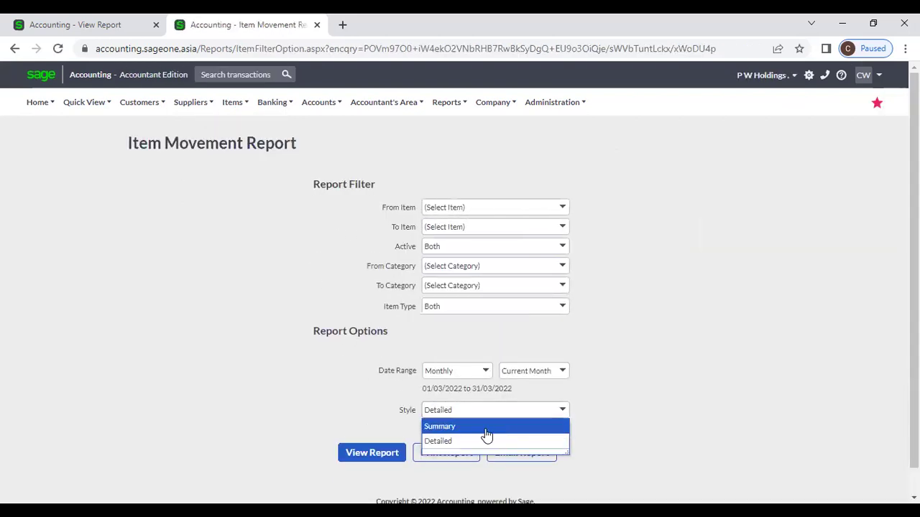
click(485, 428)
- Set the date range to Yearly for the current year and run the summary Item Movement report to review each item's quantity
click(483, 374)
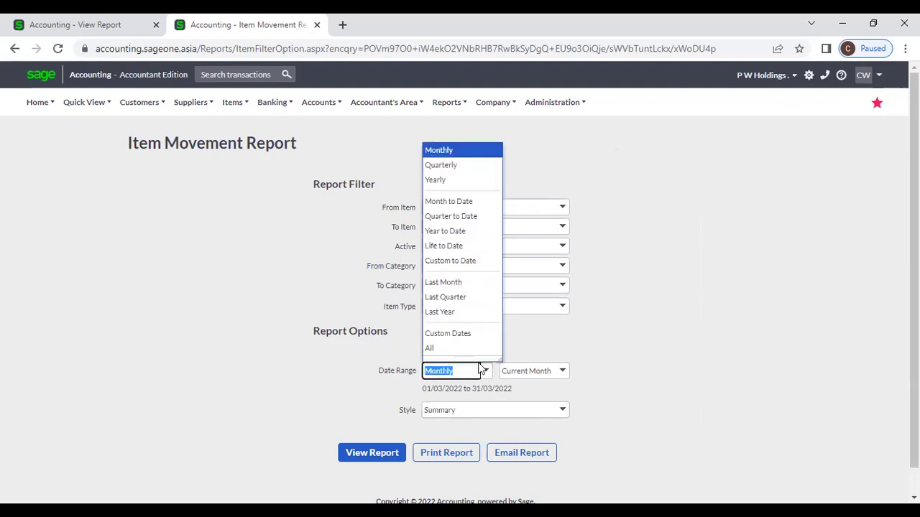
click(434, 180)
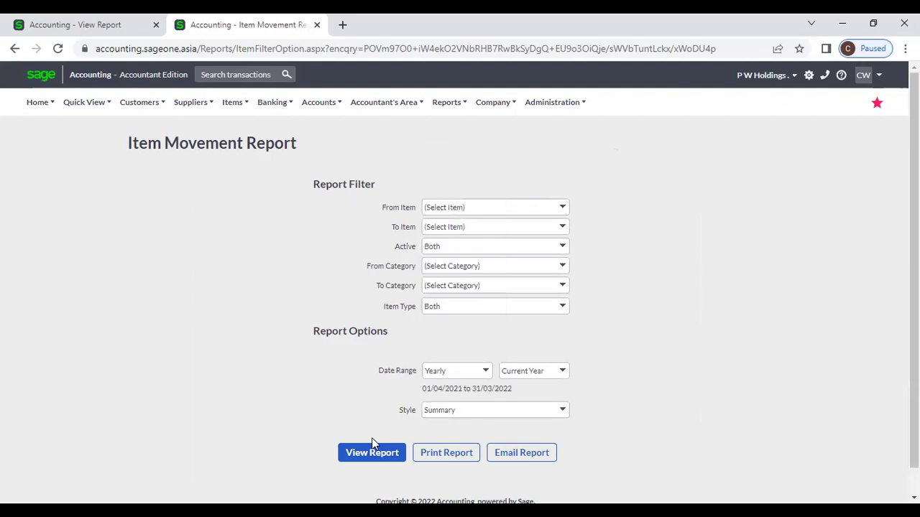
click(372, 445)
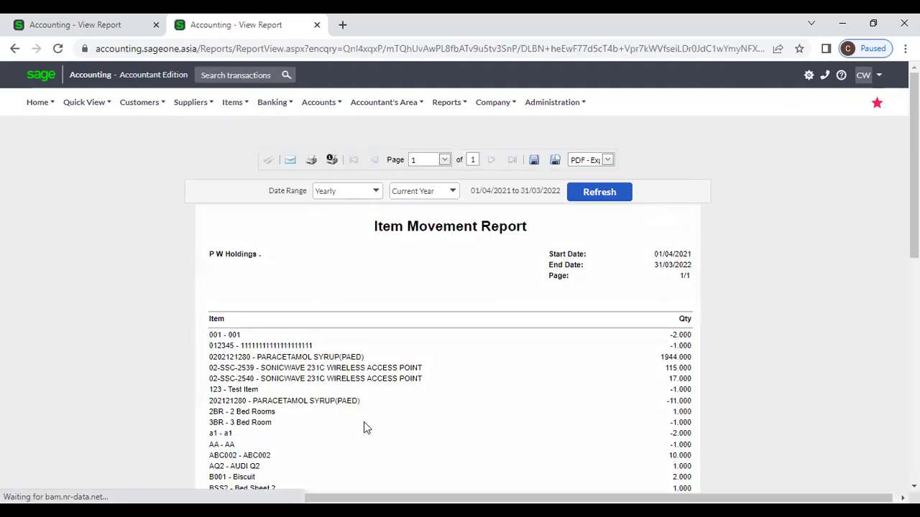
scroll(364, 427, down, 2)
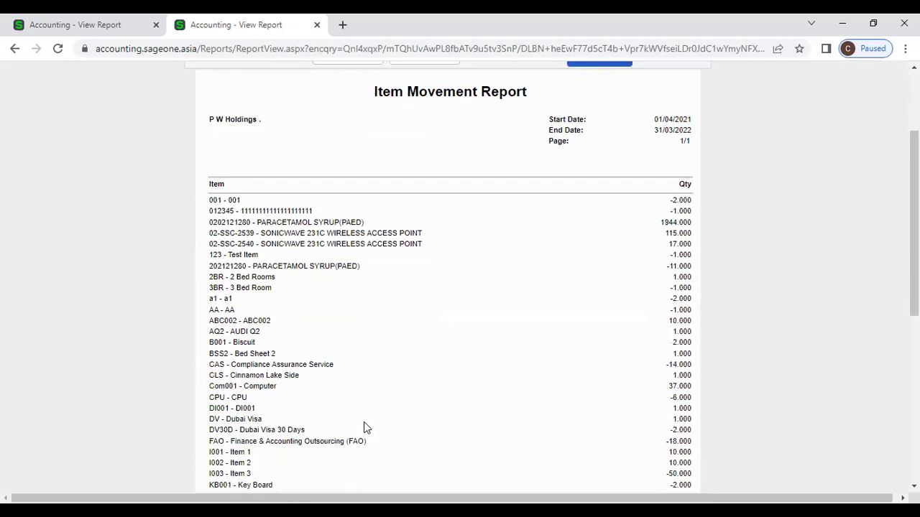
scroll(367, 427, up, 2)
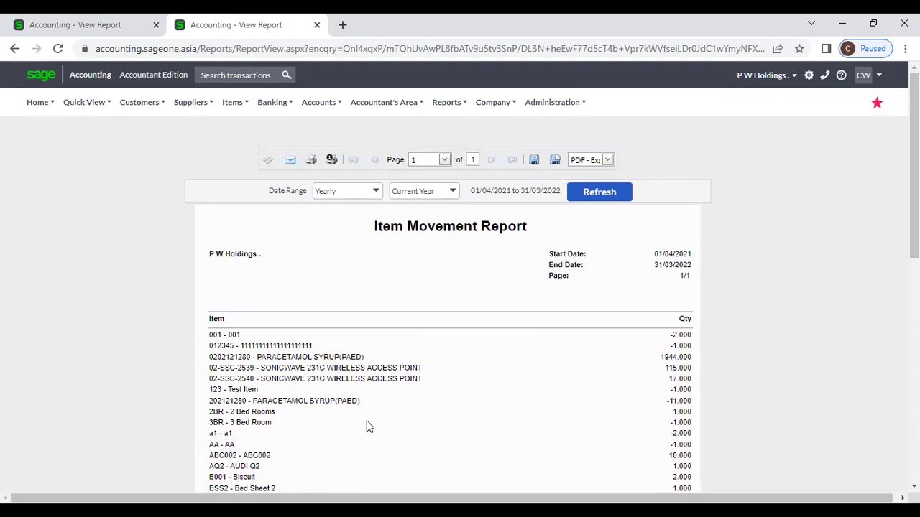
scroll(367, 426, down, 1)
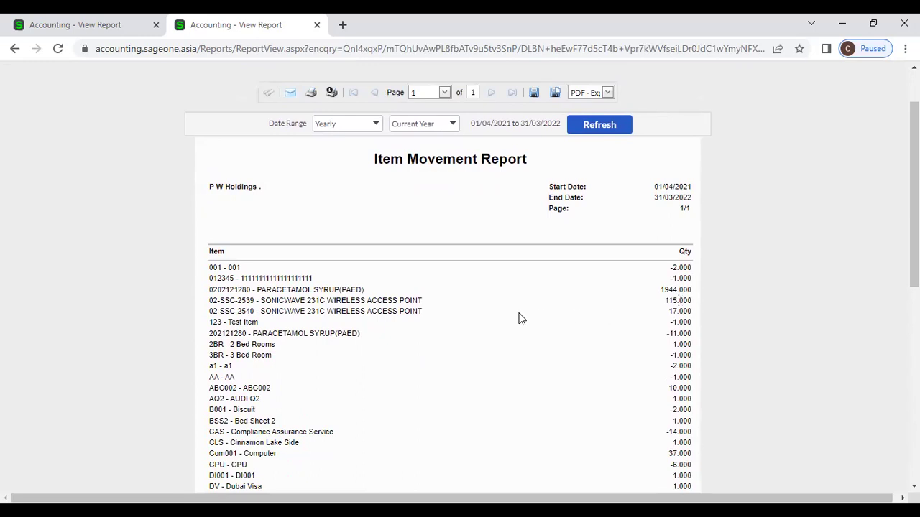
scroll(520, 318, up, 1)
scroll(521, 320, down, 6)
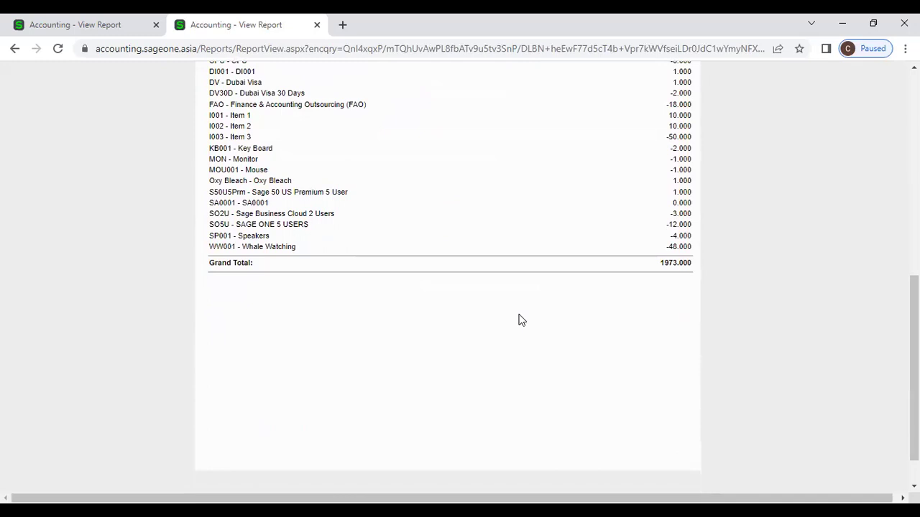
scroll(521, 320, up, 10)
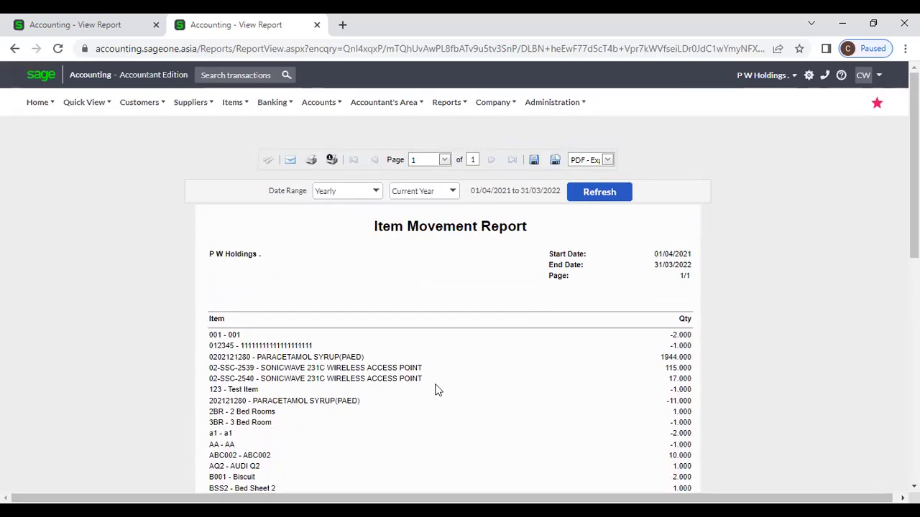
- Run the Item Valuation report for all items at average cost, keeping the default date and filters, and look through the values
click(232, 102)
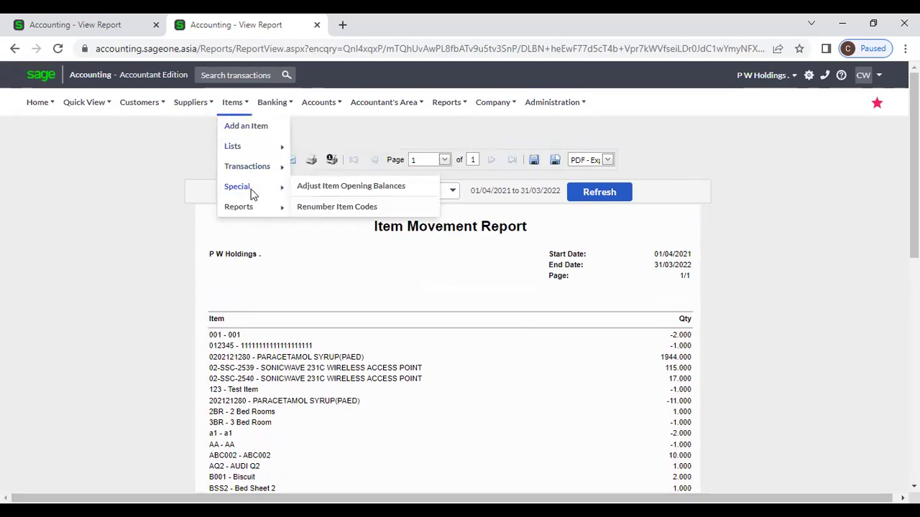
mouse_move(253, 210)
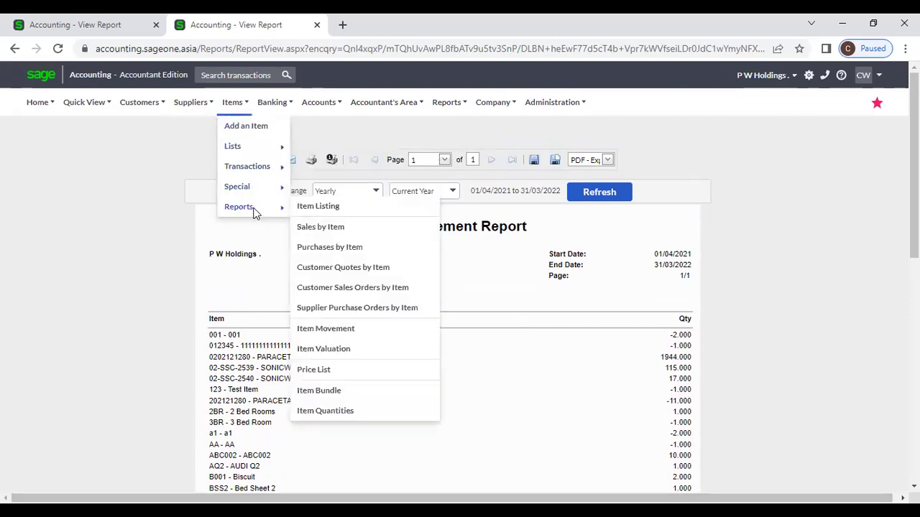
click(338, 352)
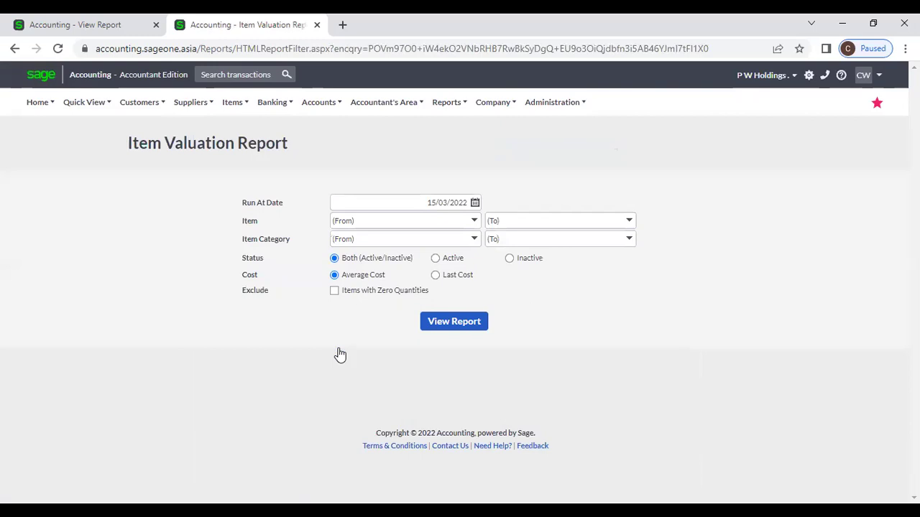
click(462, 329)
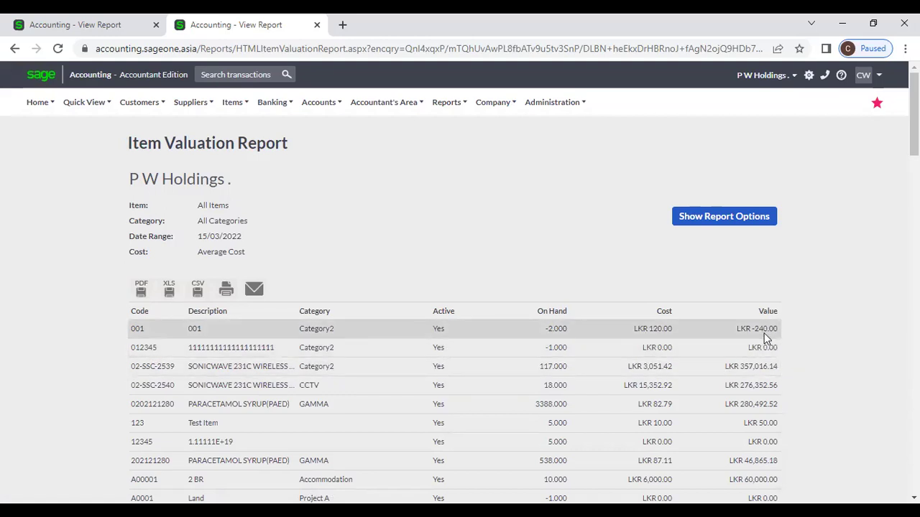
scroll(764, 333, down, 6)
drag(914, 189, 914, 116)
- Show the Item Valuation report options and set the Run At Date to 31/12/2021
click(710, 218)
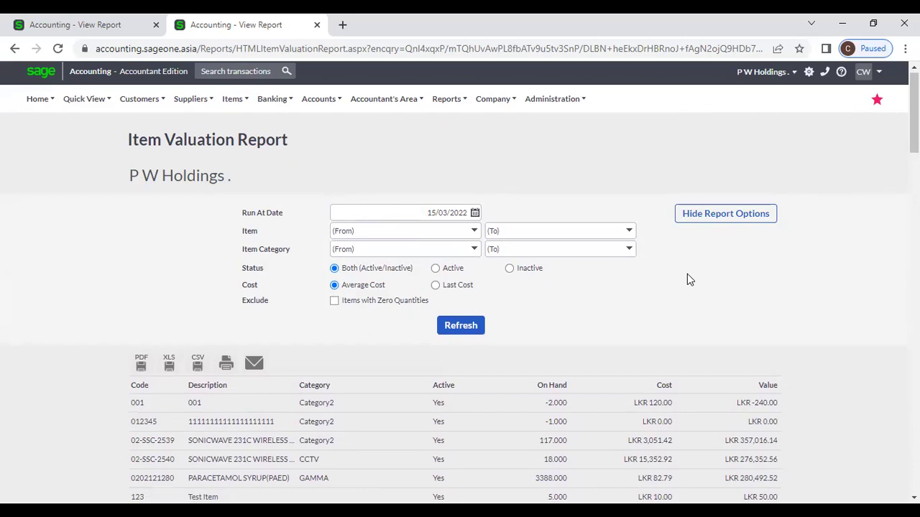
click(475, 213)
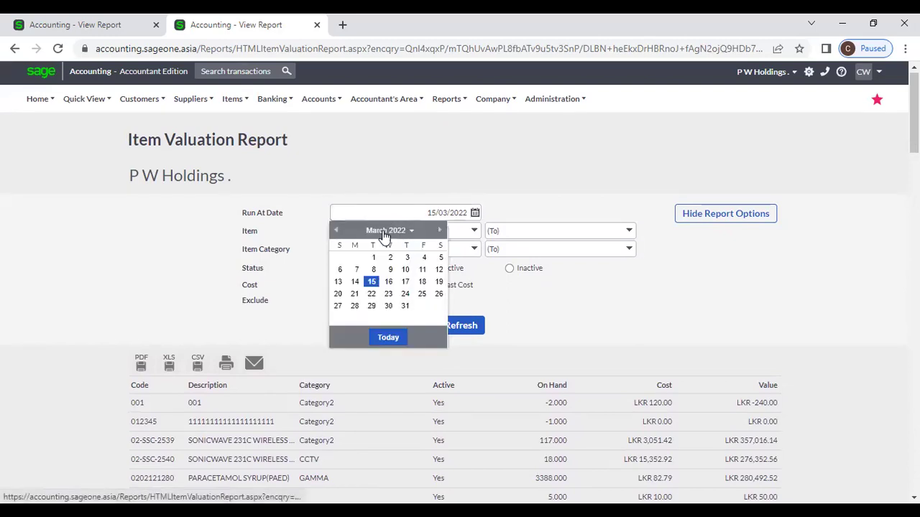
click(336, 231)
click(335, 231)
click(336, 231)
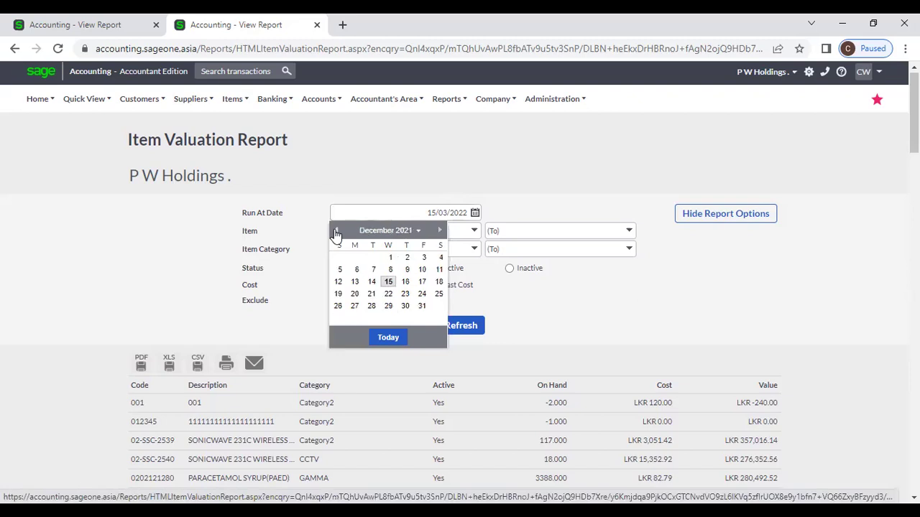
click(421, 306)
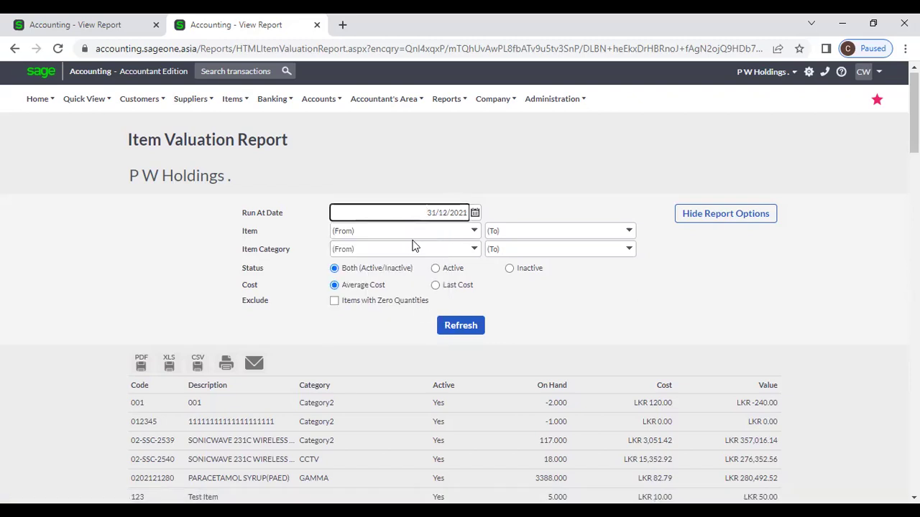
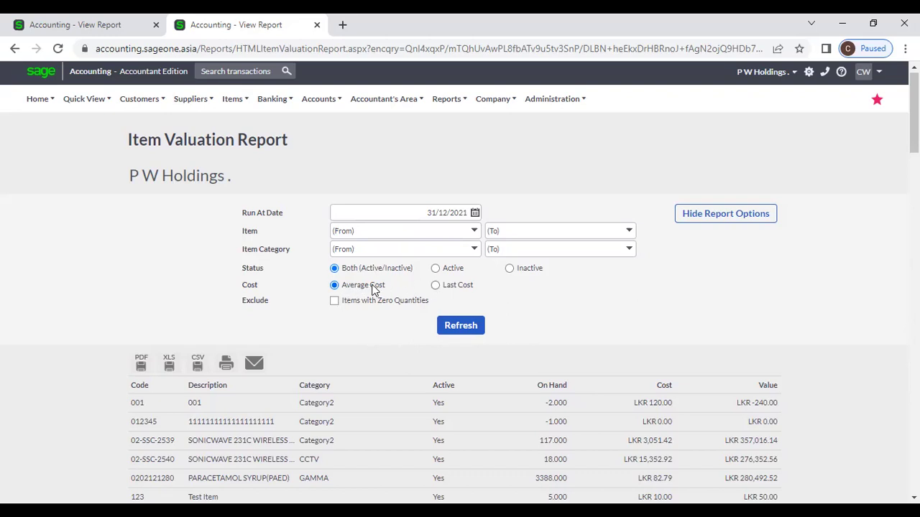
- Switch the valuation cost basis to Last Cost and refresh the report to review the item costs and values
click(435, 286)
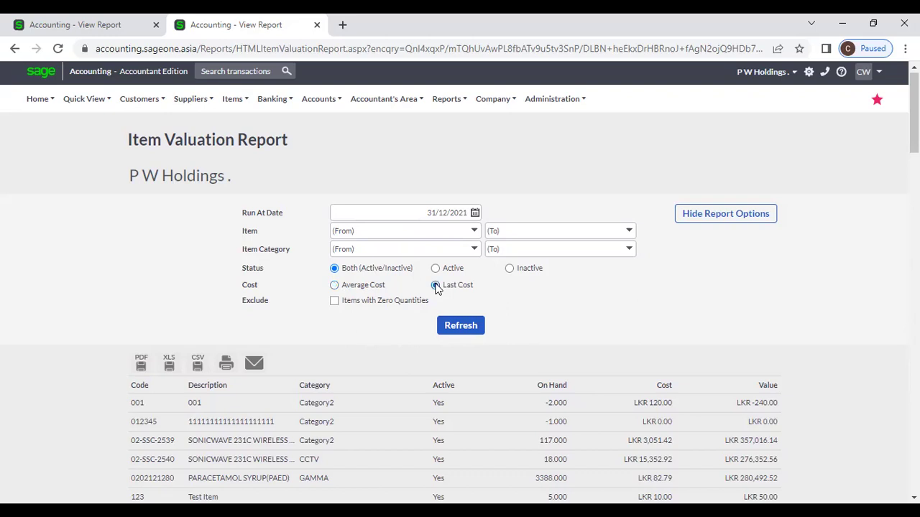
click(453, 332)
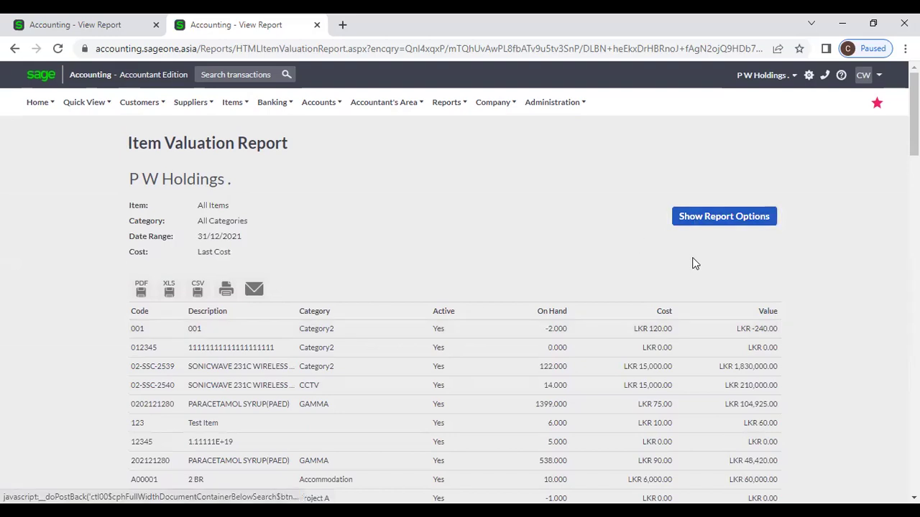
scroll(697, 273, down, 2)
scroll(646, 359, down, 4)
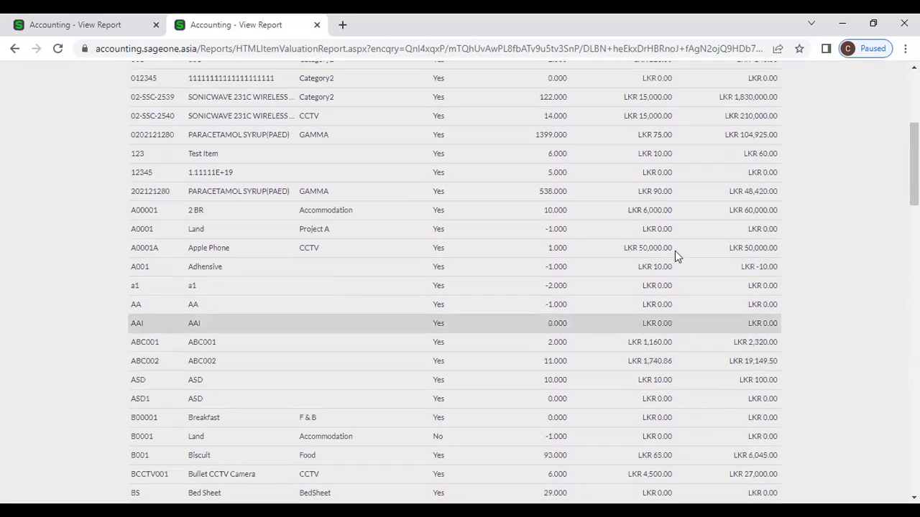
scroll(681, 191, up, 3)
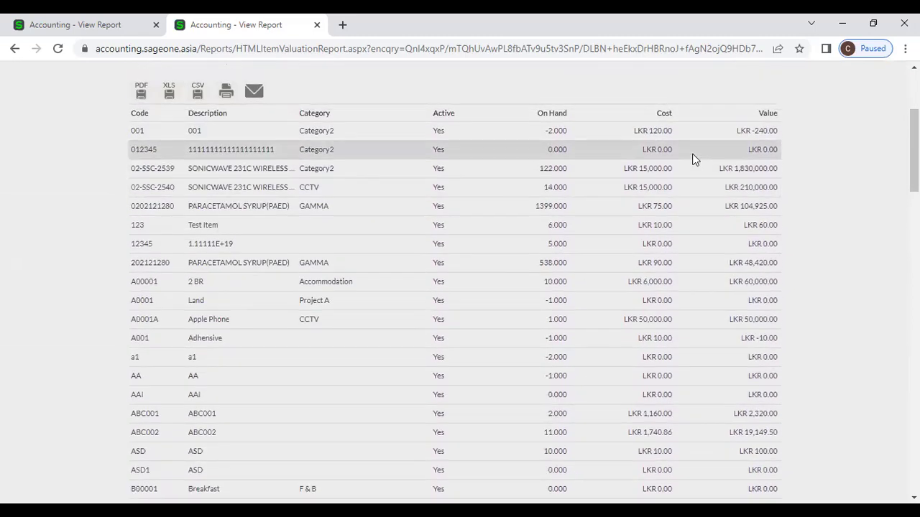
scroll(695, 165, up, 3)
- Exclude items with zero quantities from the Item Valuation report, refresh it and review the list down to its total
click(710, 217)
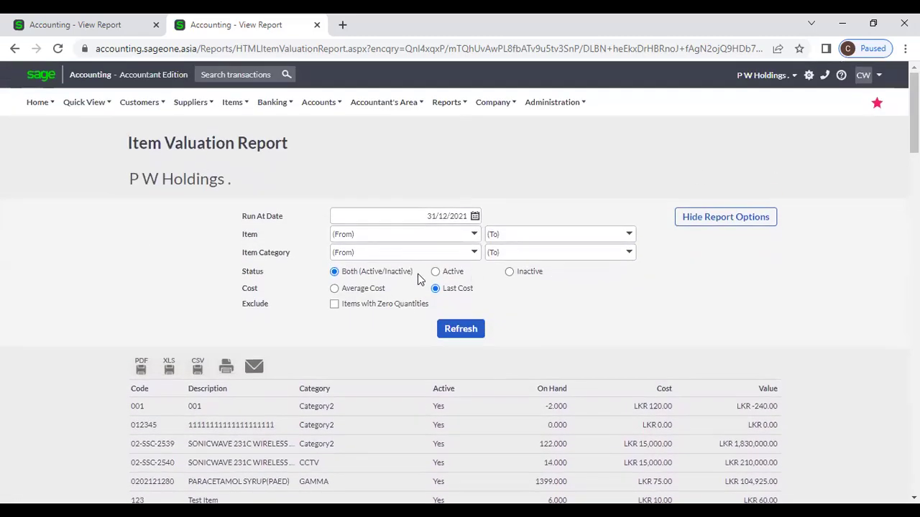
click(335, 305)
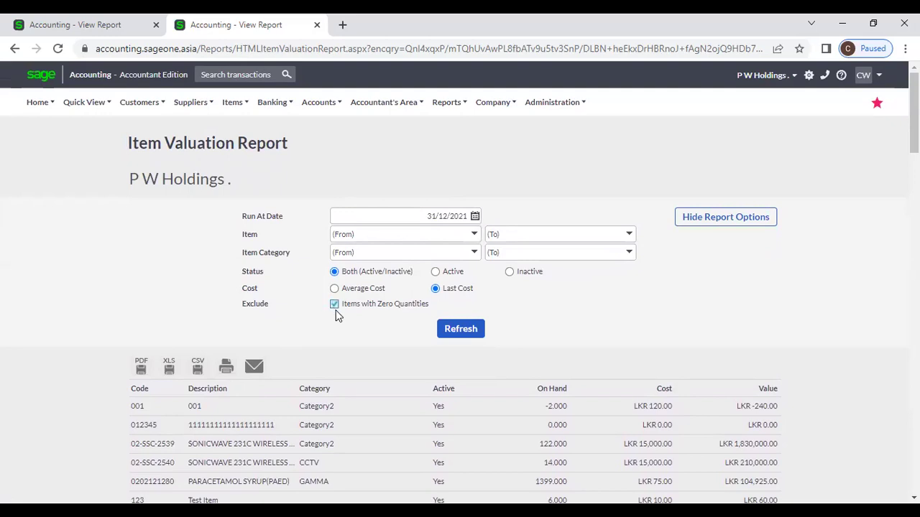
click(460, 334)
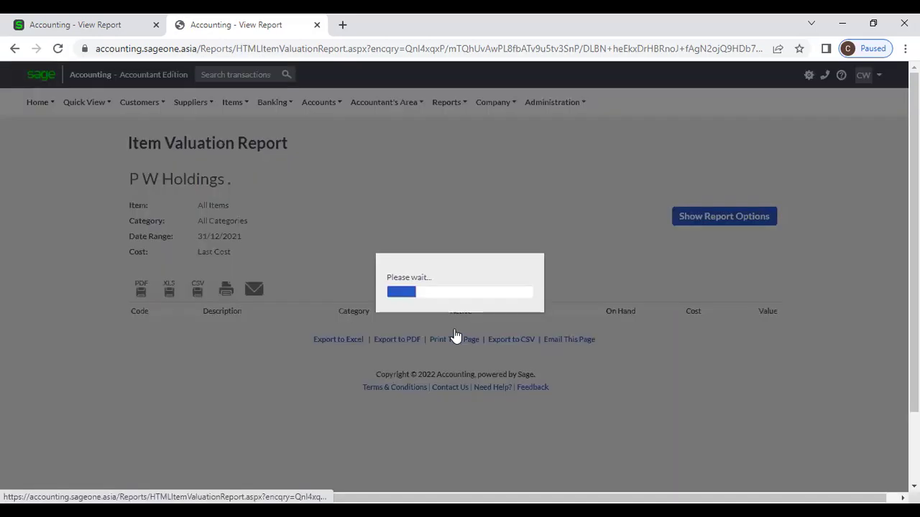
scroll(449, 325, down, 12)
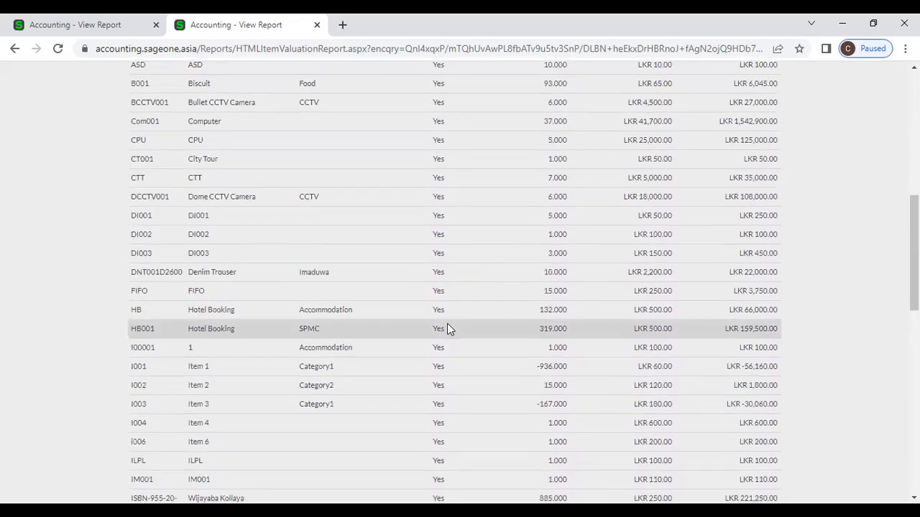
scroll(440, 324, down, 3)
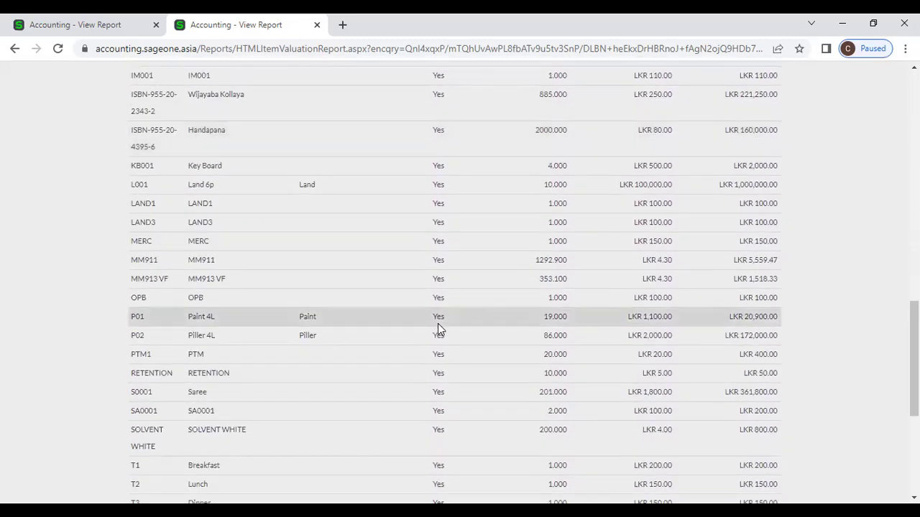
scroll(439, 327, down, 4)
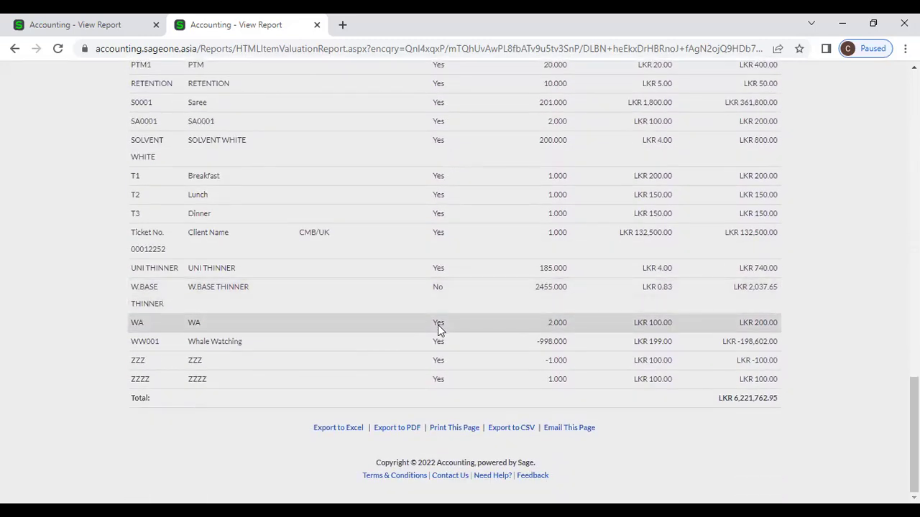
scroll(441, 328, up, 15)
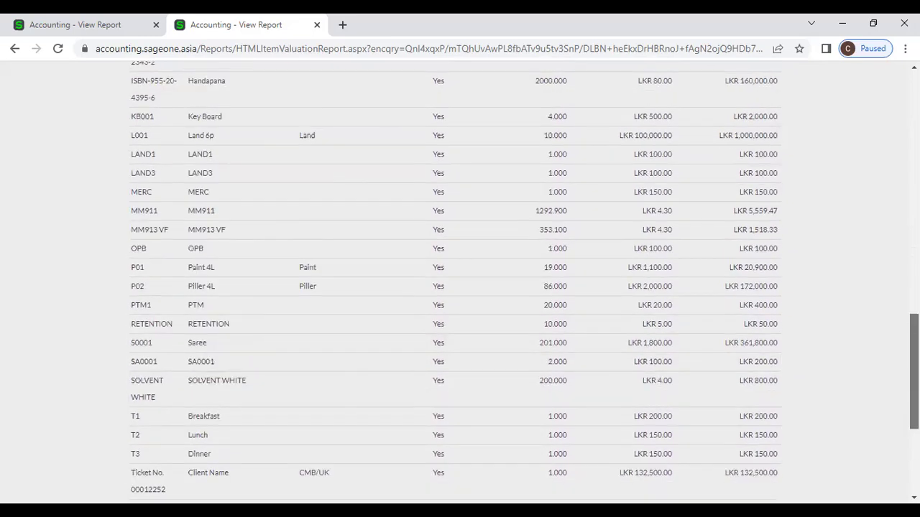
scroll(441, 327, up, 2)
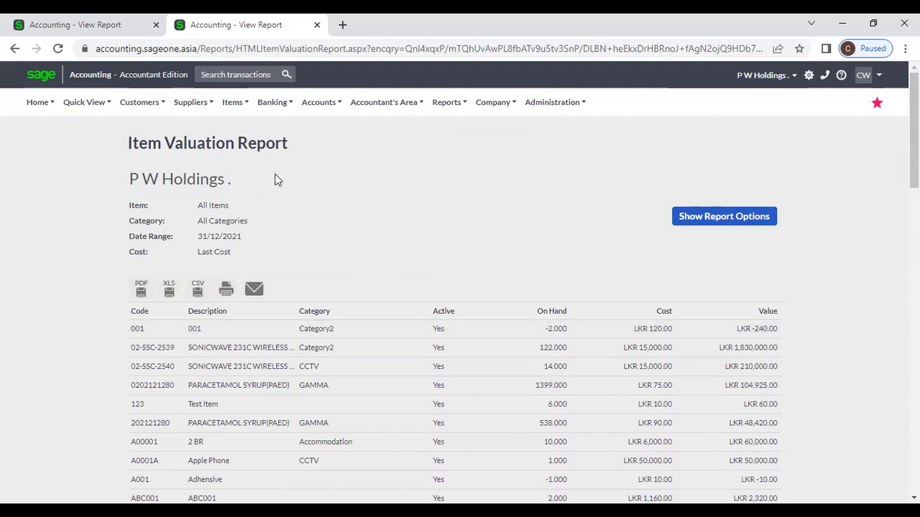
- Run the Price List report for all items and price lists at inclusive prices, and look through the whole list
click(232, 105)
mouse_move(245, 207)
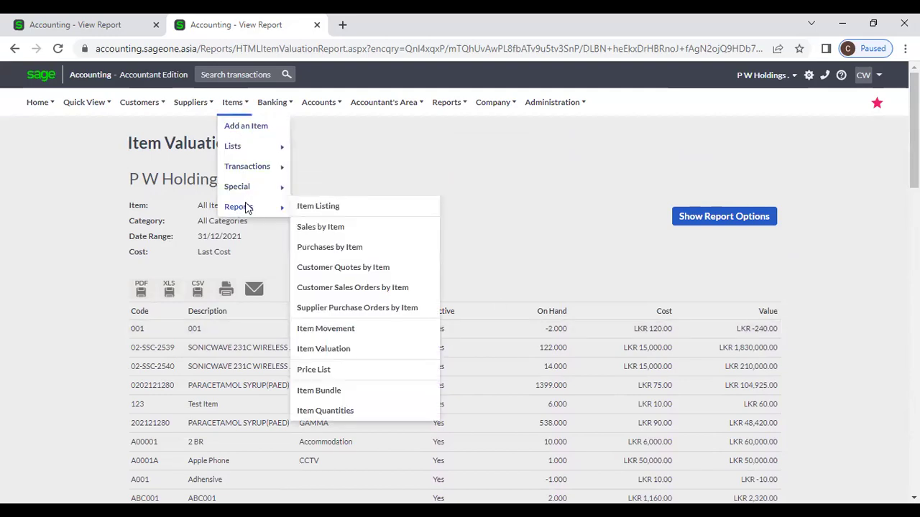
click(332, 371)
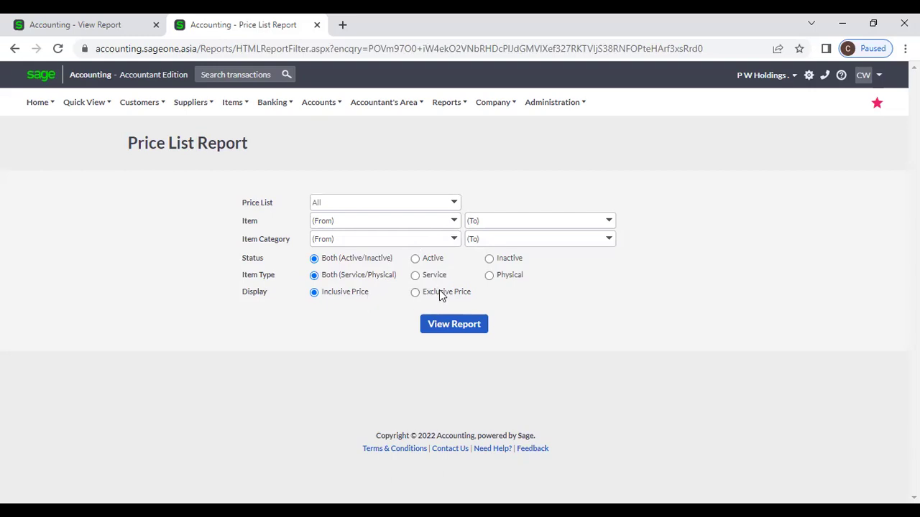
click(444, 334)
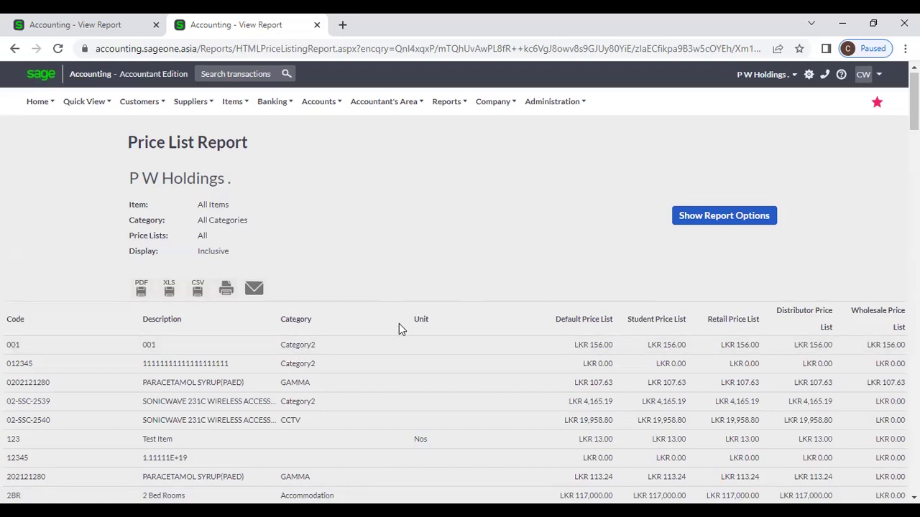
scroll(401, 324, down, 5)
scroll(399, 330, down, 10)
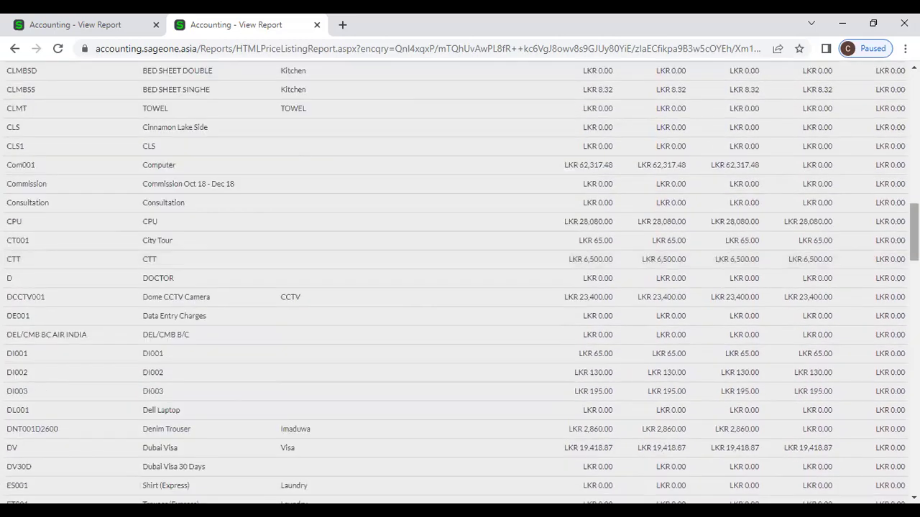
scroll(399, 329, down, 5)
scroll(460, 280, down, 15)
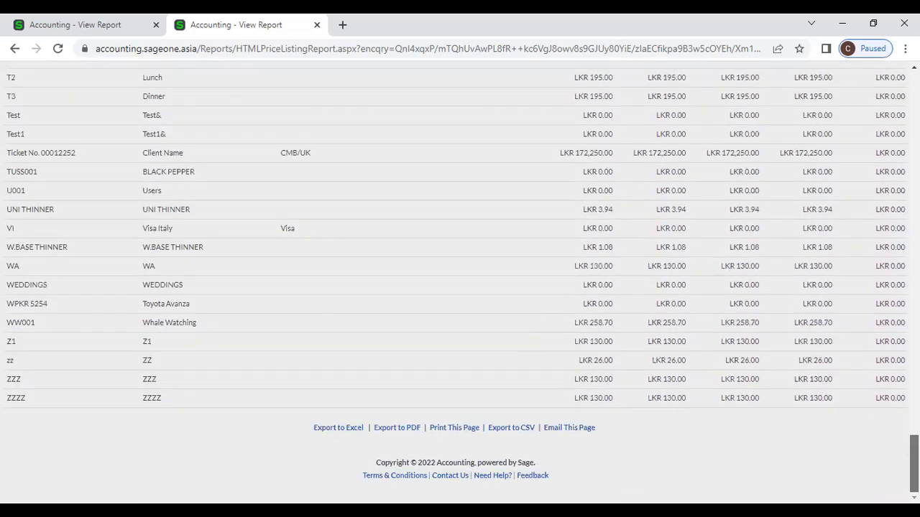
drag(914, 464, 914, 101)
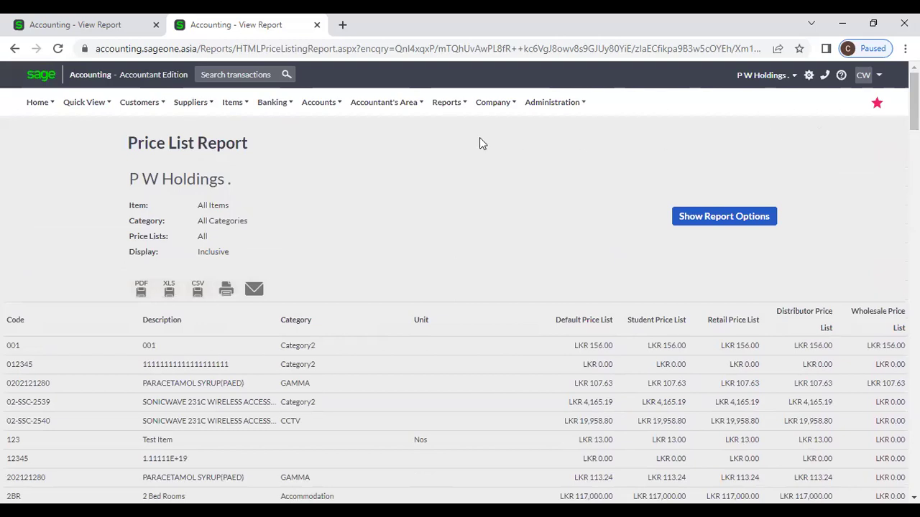
- Run the Item Bundle report for all bundles on the Default Price List, and review each bundle's costs and prices
mouse_move(232, 104)
mouse_move(241, 206)
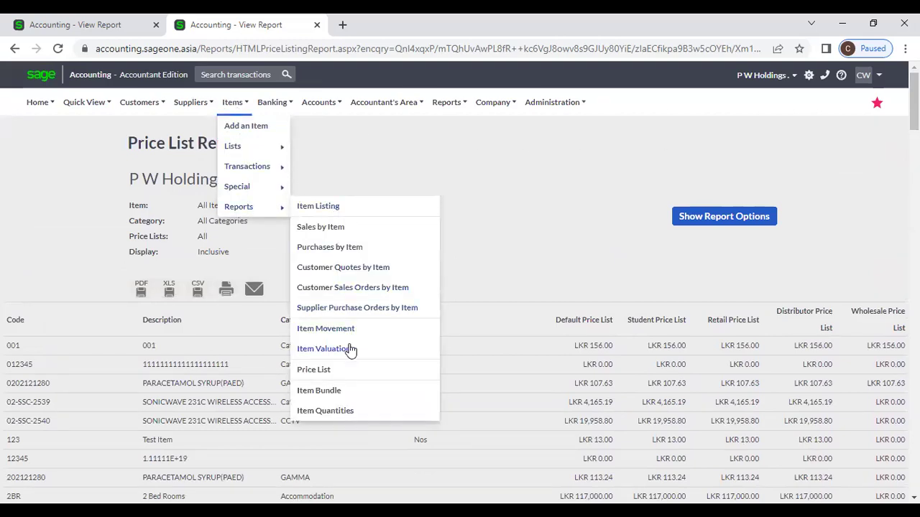
click(342, 391)
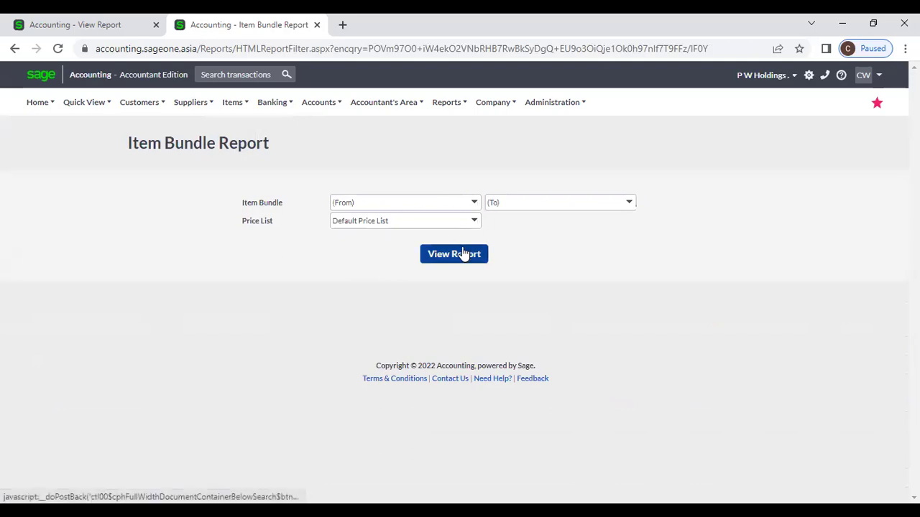
click(475, 203)
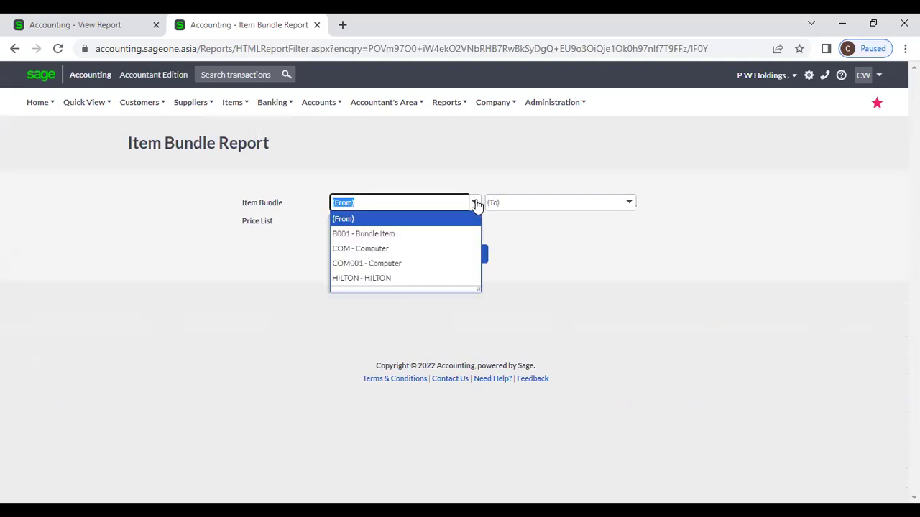
click(455, 179)
click(477, 222)
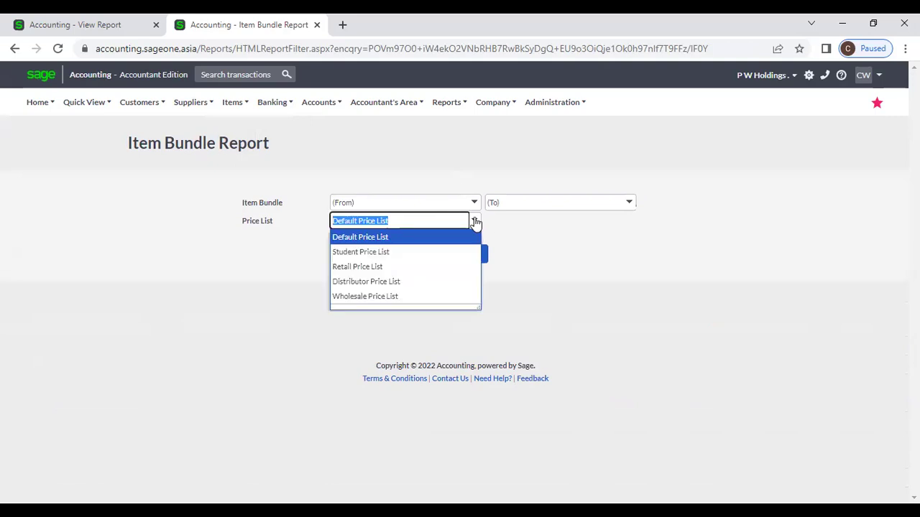
click(514, 229)
click(487, 254)
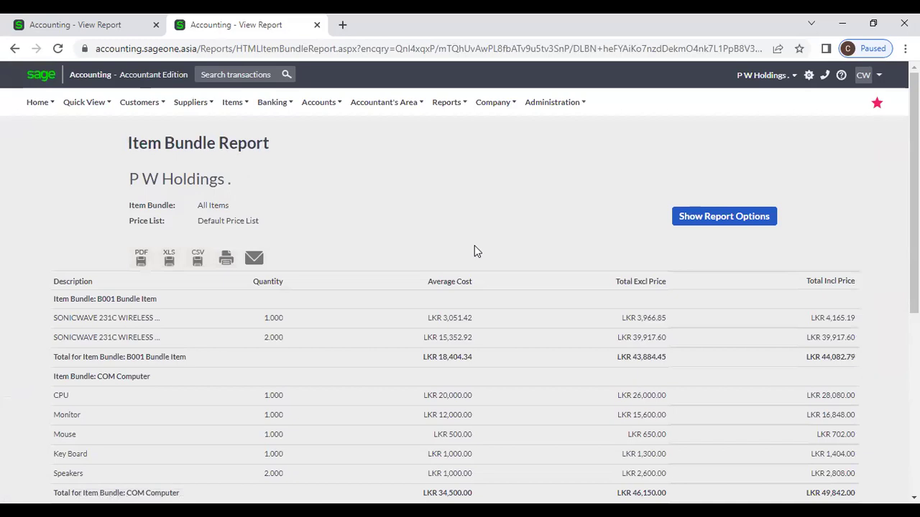
scroll(209, 336, down, 2)
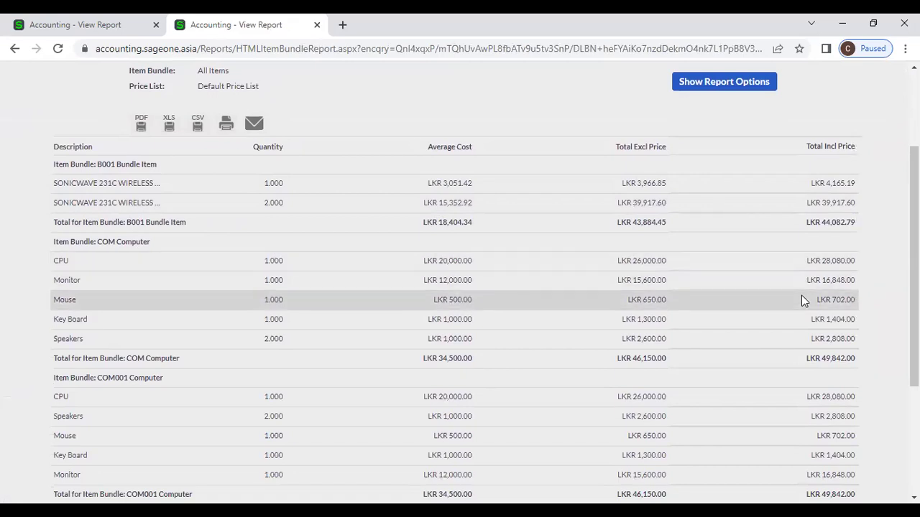
scroll(803, 300, down, 3)
scroll(790, 300, up, 5)
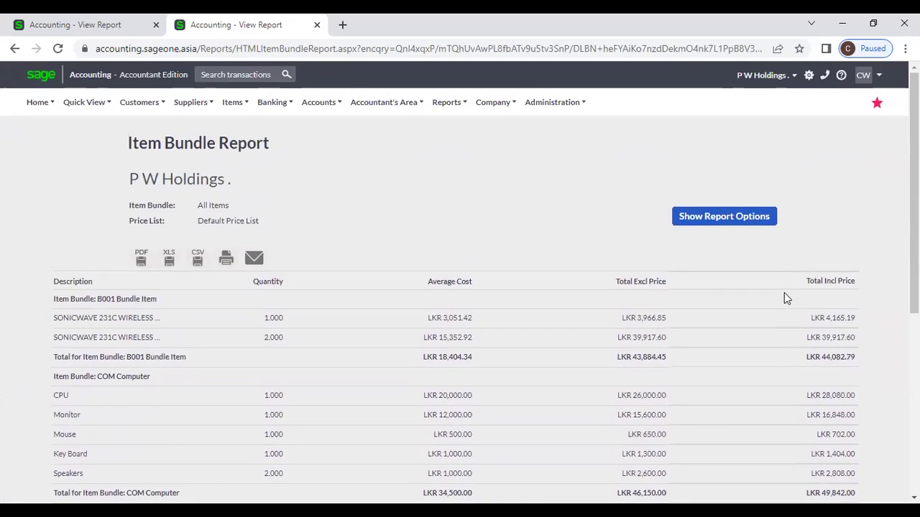
- Switch the Item Bundle report to the Student Price List, refresh it and review the bundle totals
click(715, 215)
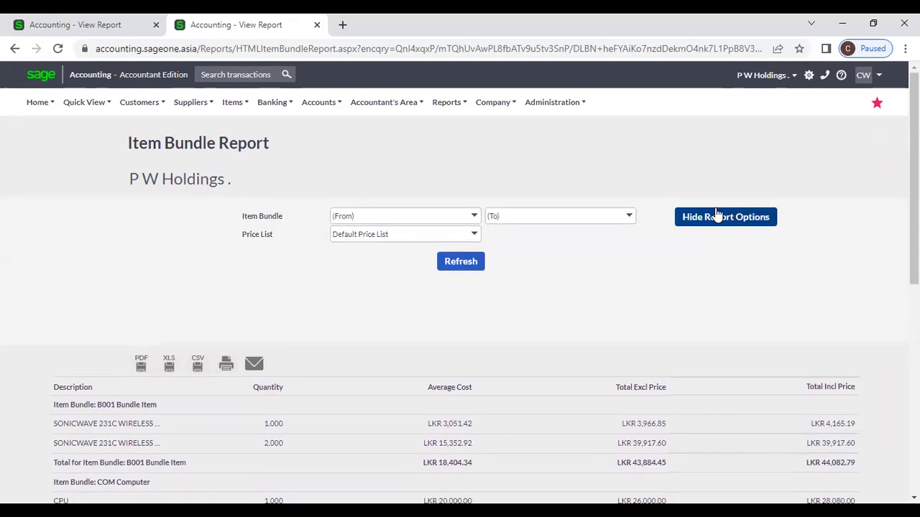
click(470, 235)
click(420, 268)
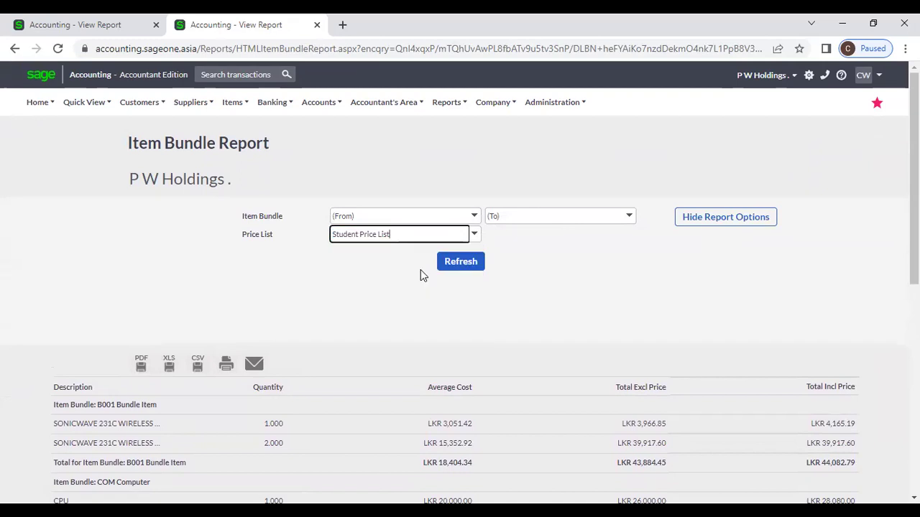
click(459, 263)
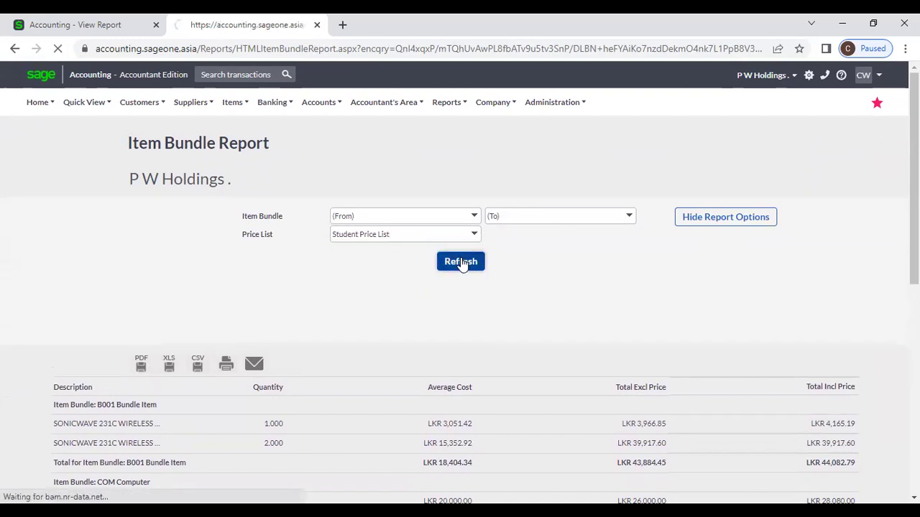
scroll(460, 260, down, 2)
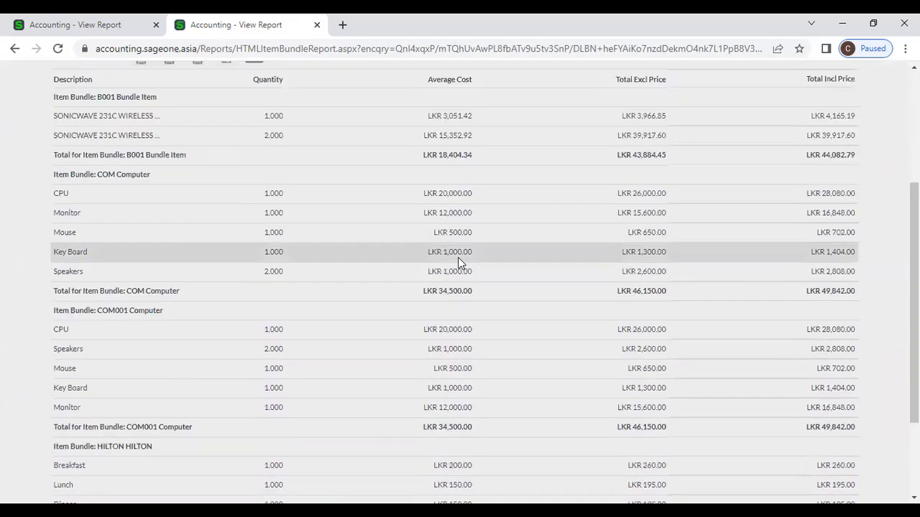
scroll(458, 261, down, 2)
scroll(458, 261, up, 5)
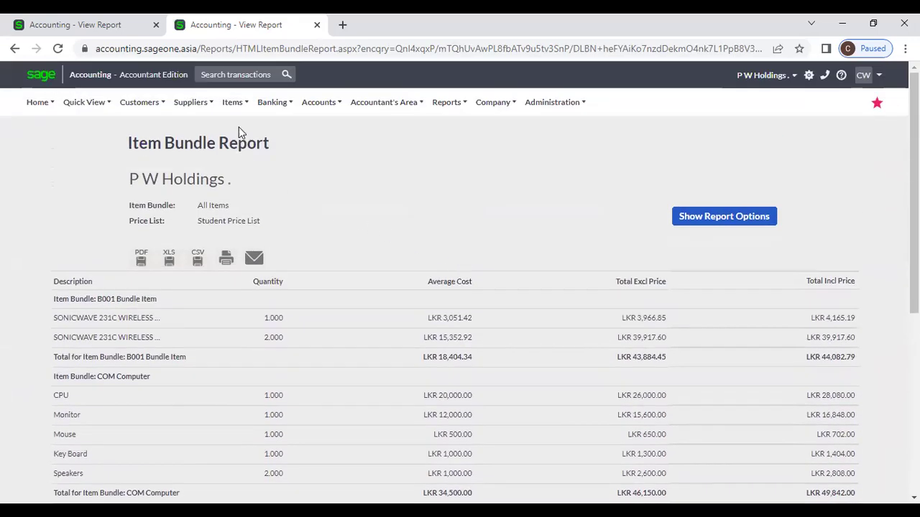
- Run the Item Quantities report for all items and categories, including both active and inactive items
click(232, 102)
mouse_move(253, 209)
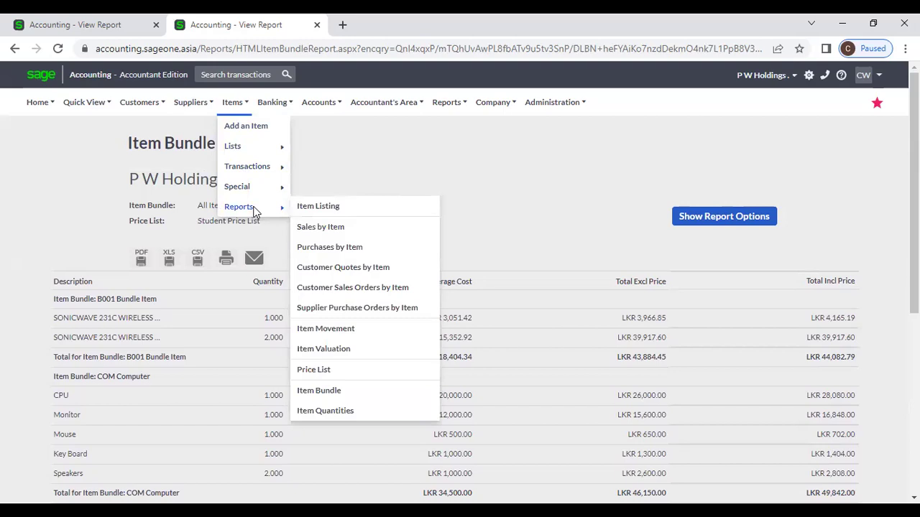
click(340, 415)
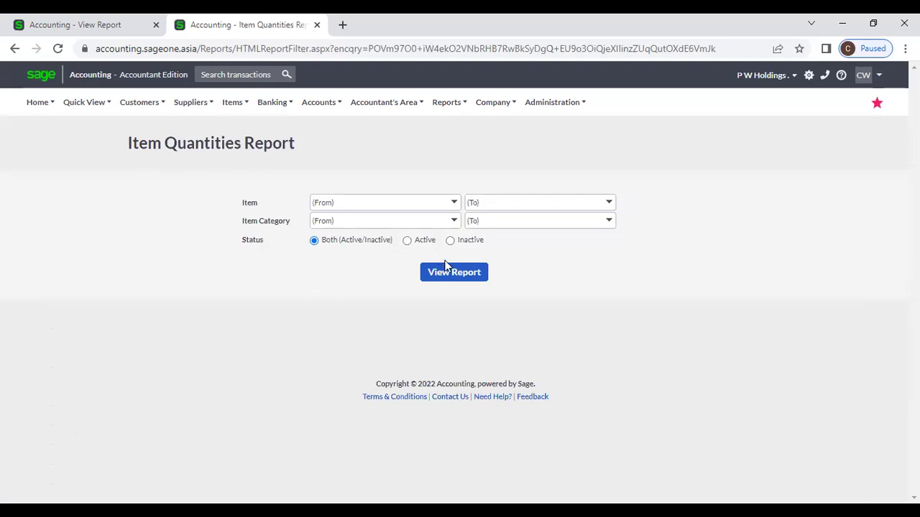
click(454, 272)
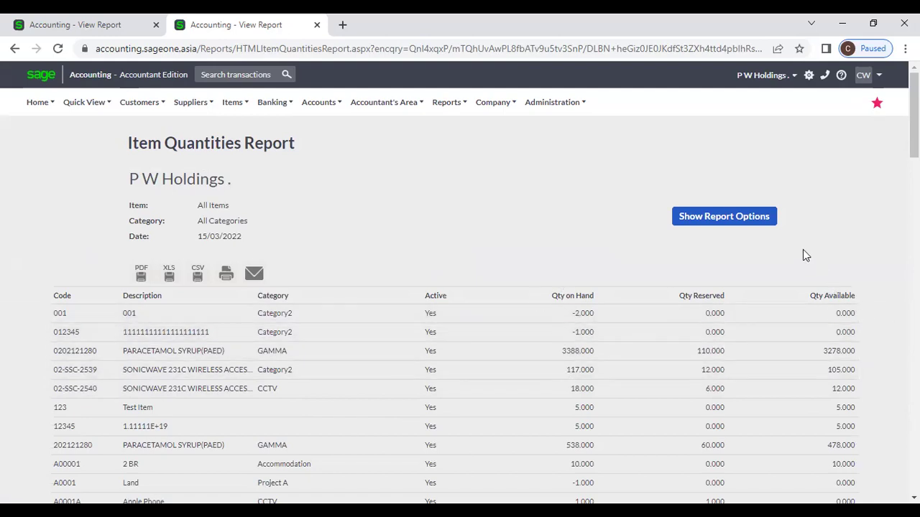
- Show the Item Quantities report options, refresh with the same filters, and examine the on-hand, reserved and available quantities
click(734, 217)
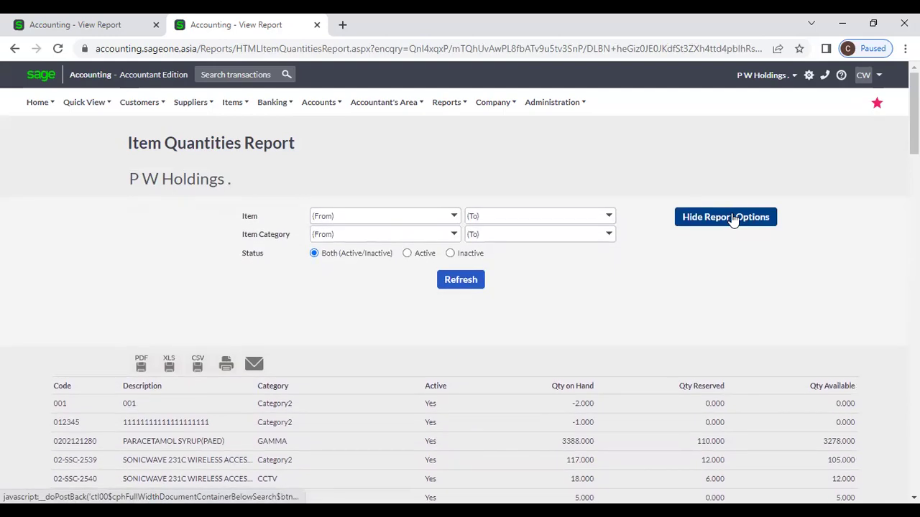
click(450, 280)
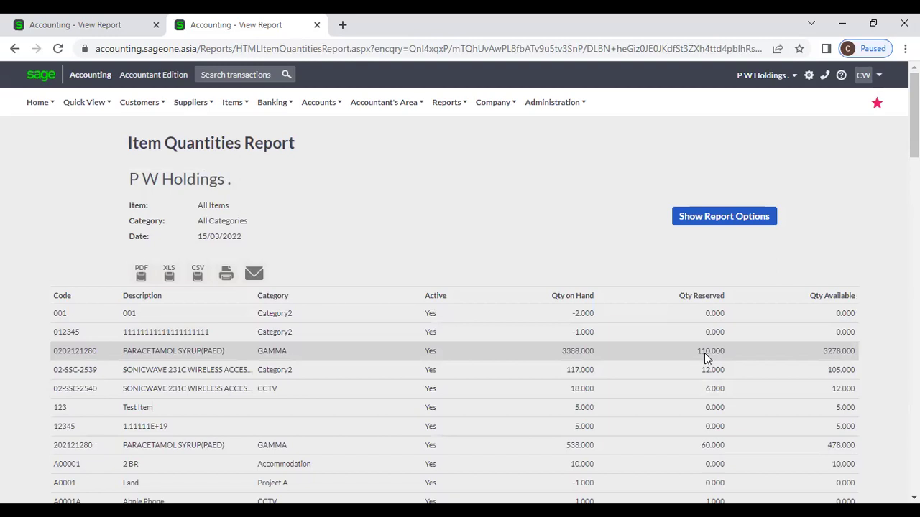
scroll(704, 357, down, 1)
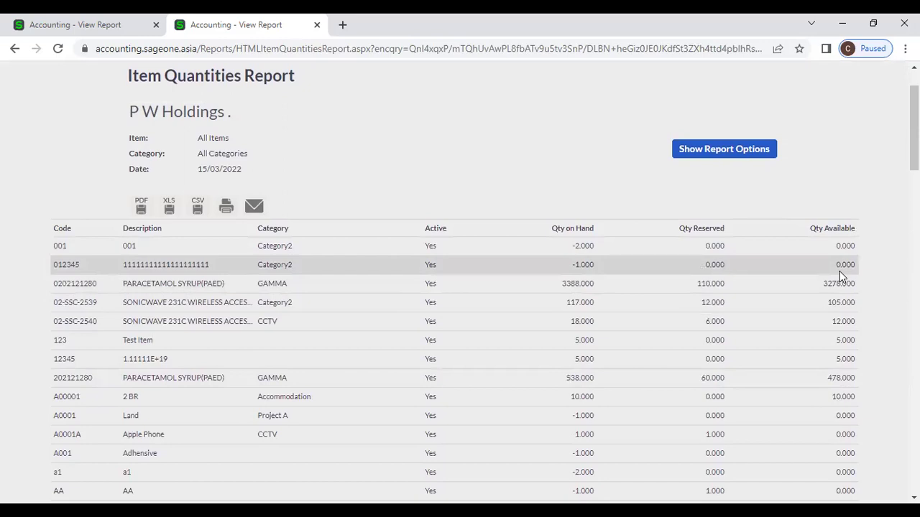
scroll(838, 283, down, 10)
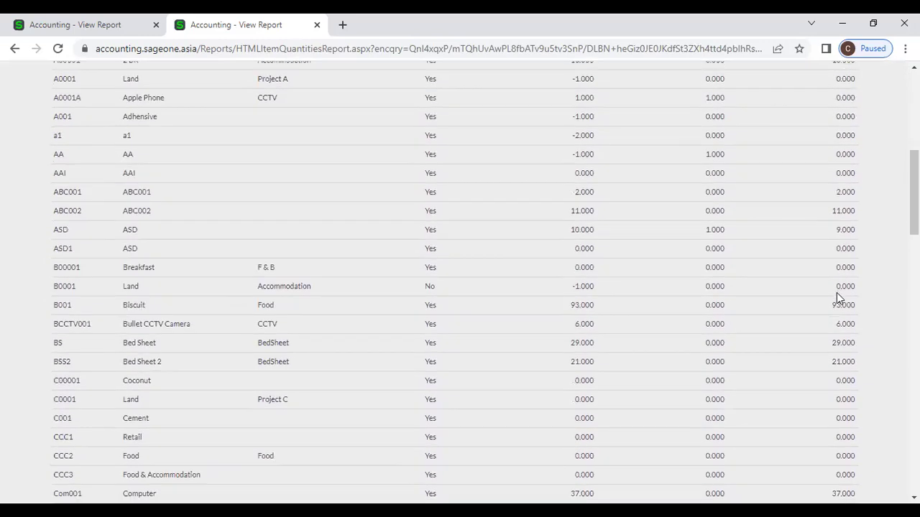
scroll(838, 283, down, 10)
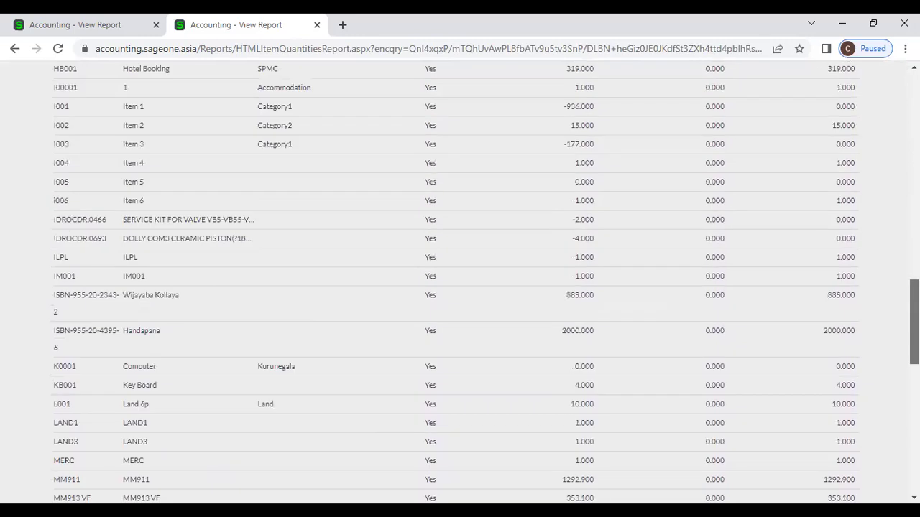
scroll(460, 281, up, 20)
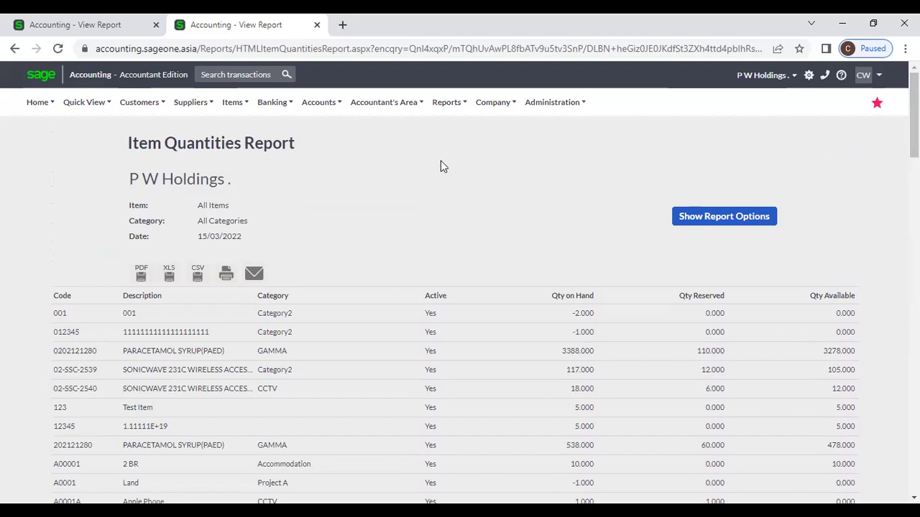
mouse_move(229, 106)
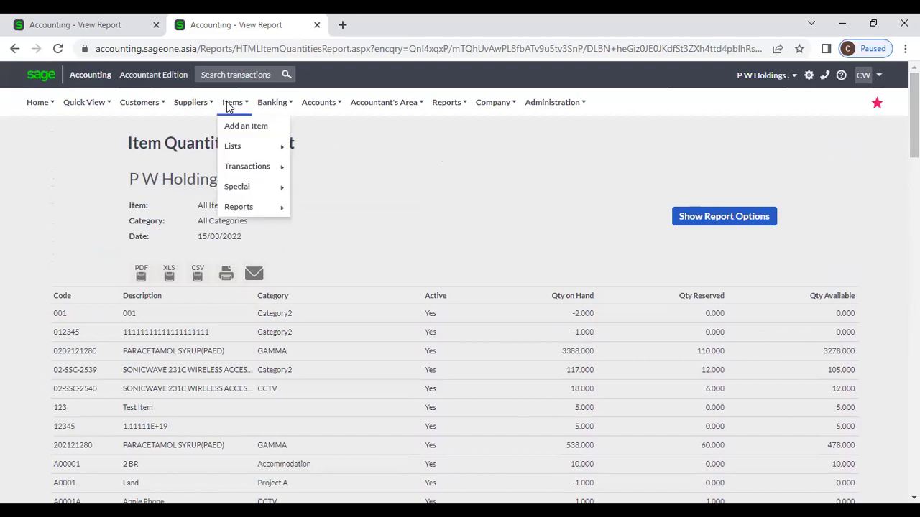
mouse_move(245, 214)
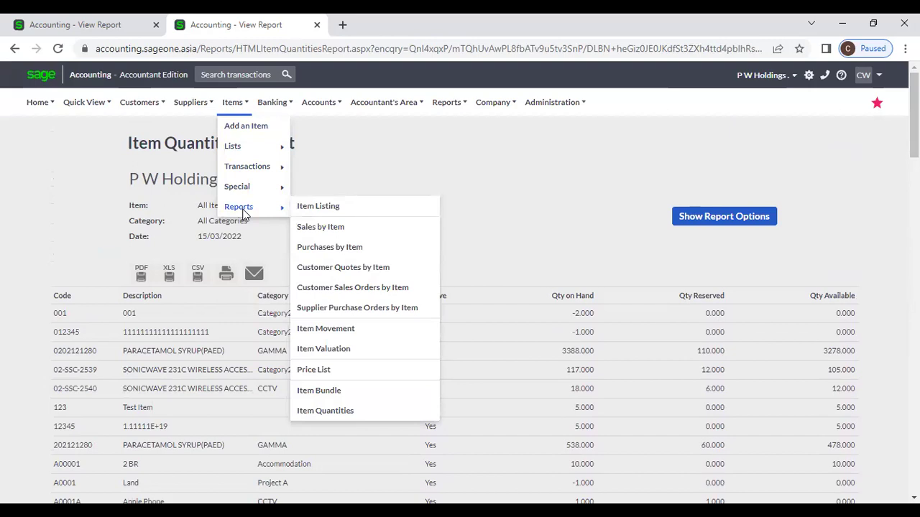
mouse_move(243, 147)
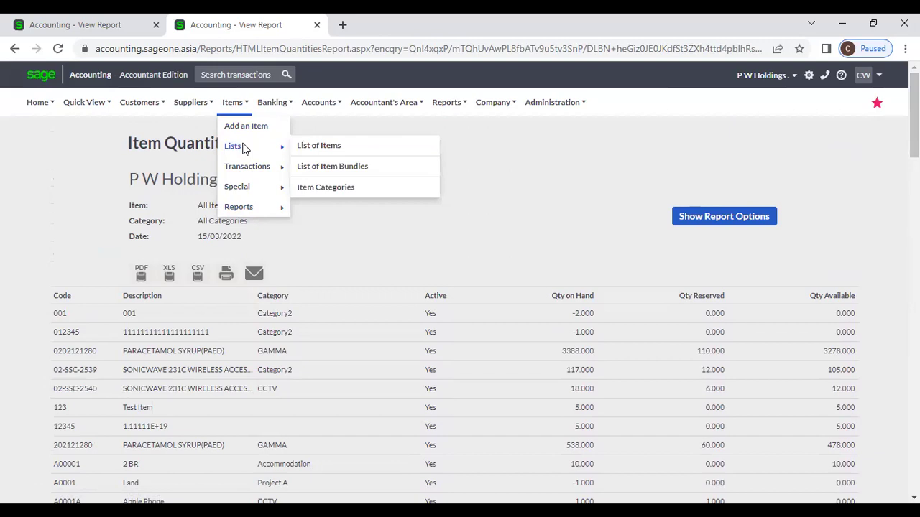
mouse_move(248, 169)
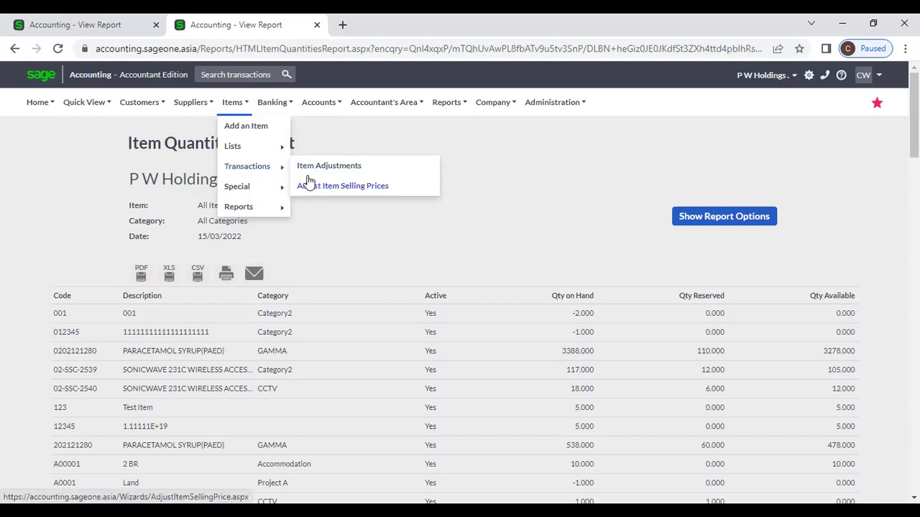
mouse_move(259, 188)
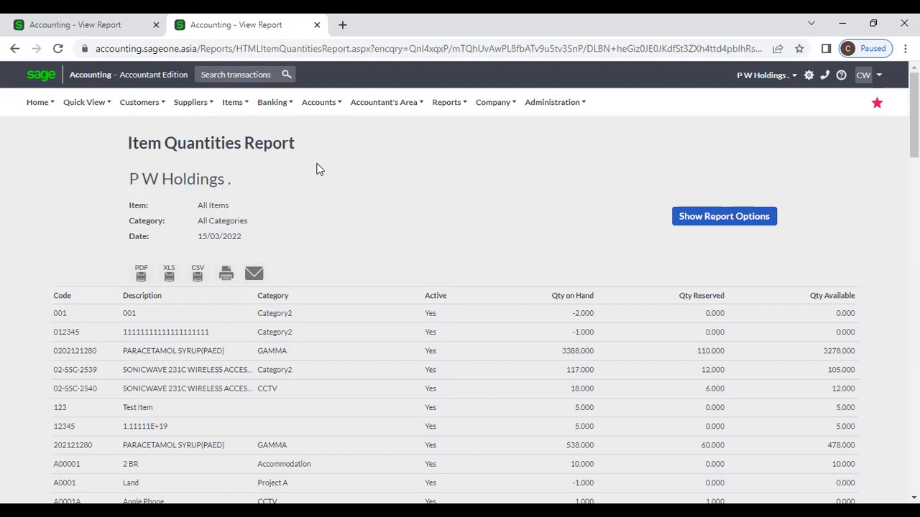
mouse_move(275, 114)
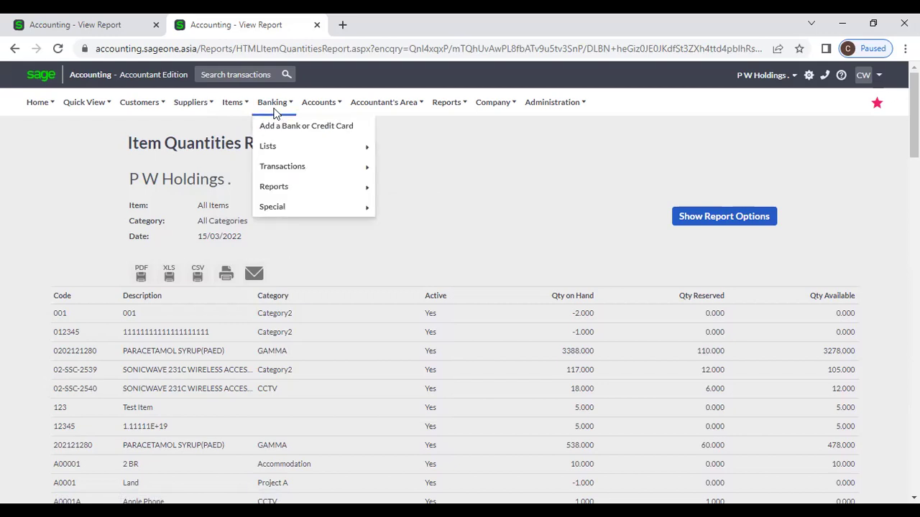